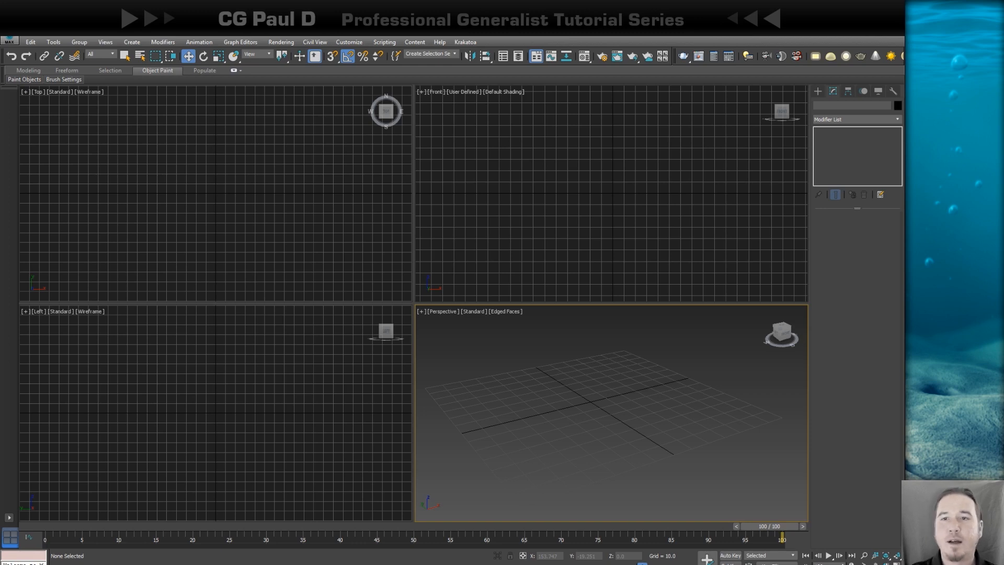
# Step: Create a plane primitive about 132 long and 128 wide on the Perspective view's grid and maximize that view
pyautogui.click(819, 92)
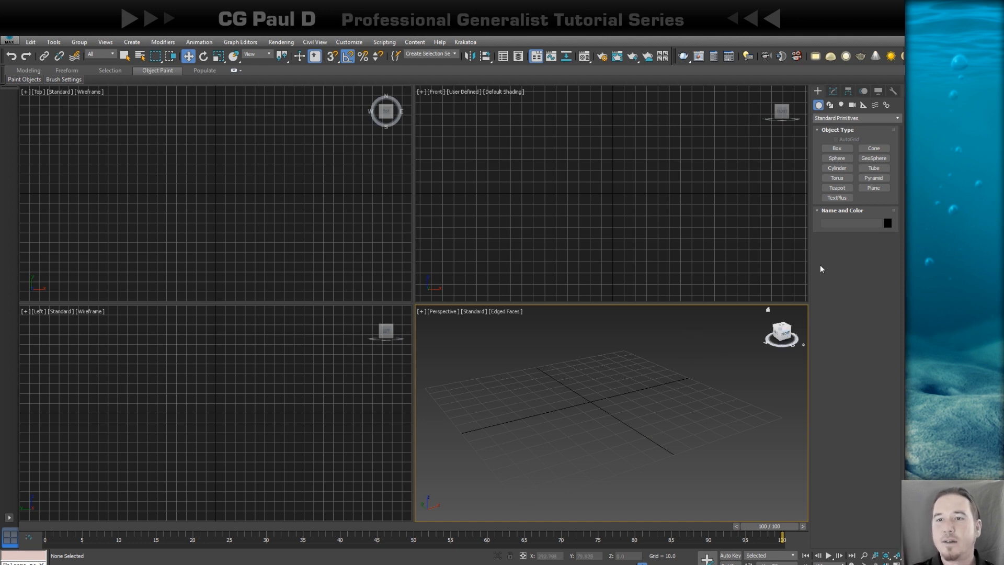
pyautogui.click(874, 188)
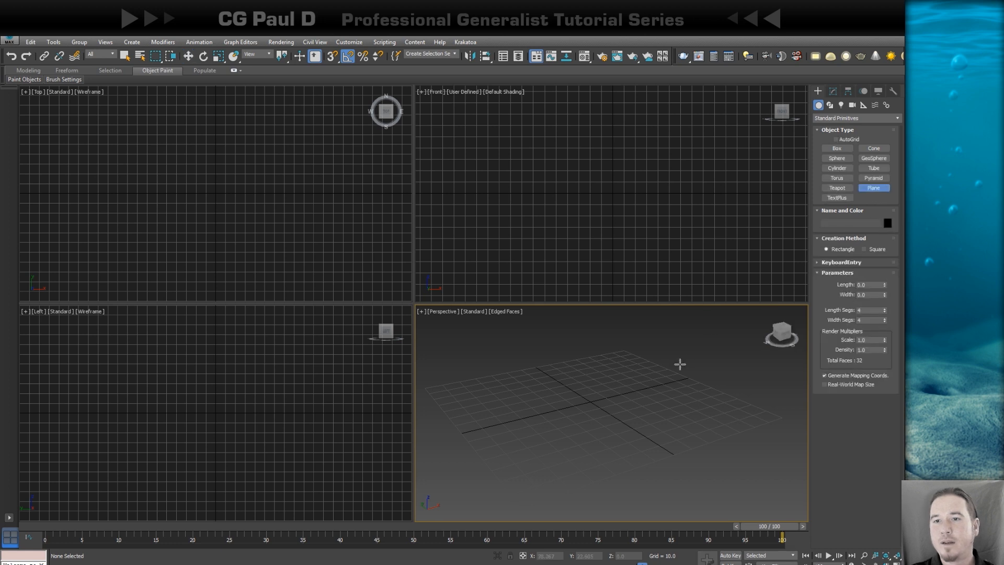
pyautogui.moveTo(625, 355); pyautogui.dragTo(546, 491)
pyautogui.press('w')
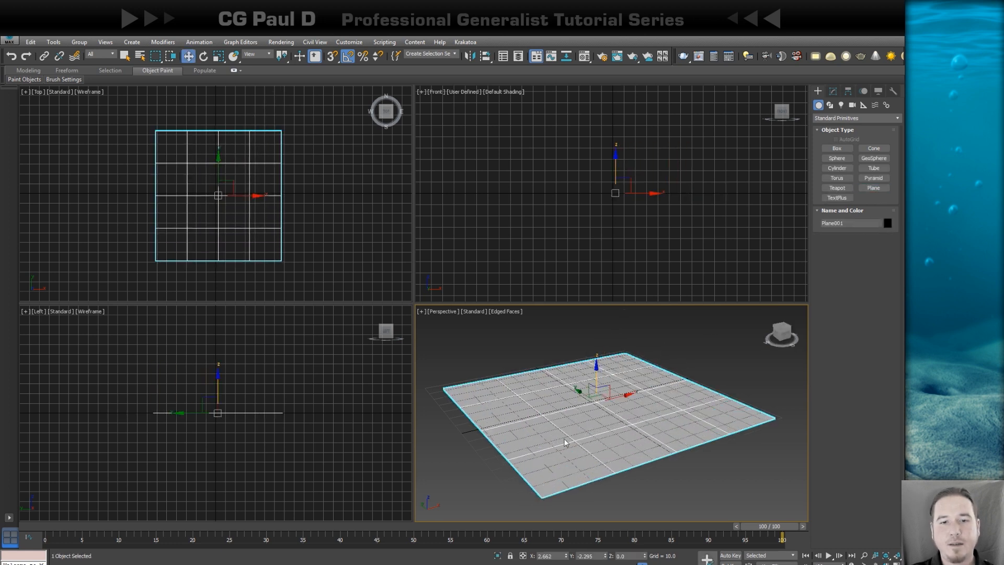
pyautogui.hotkey('alt', 'w')
# Step: Rename the new plane as Floor
pyautogui.click(835, 92)
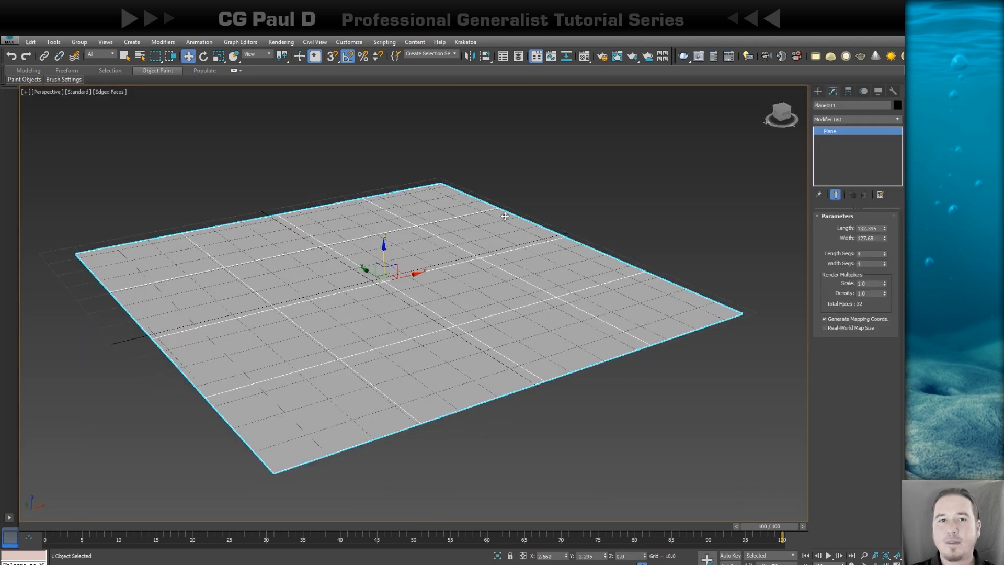
pyautogui.moveTo(505, 215); pyautogui.dragTo(551, 231, button='middle')
pyautogui.click(842, 105)
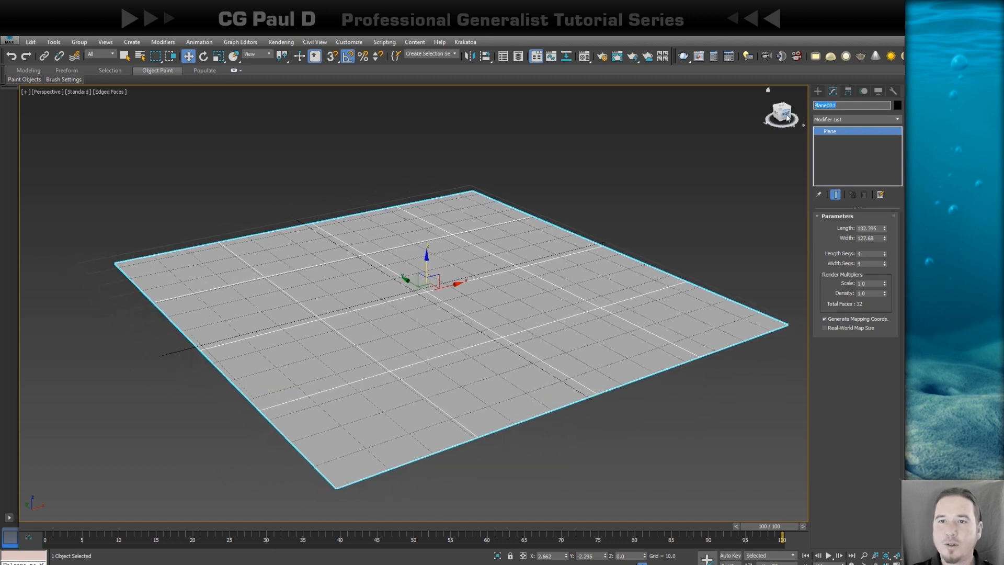
pyautogui.write('Fl')
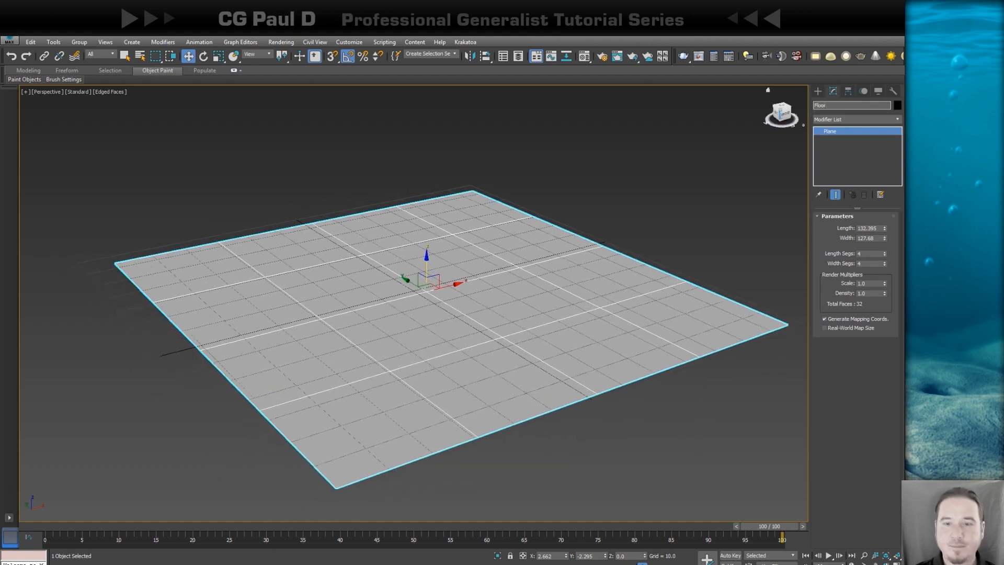
pyautogui.write('oor')
pyautogui.press('Return')
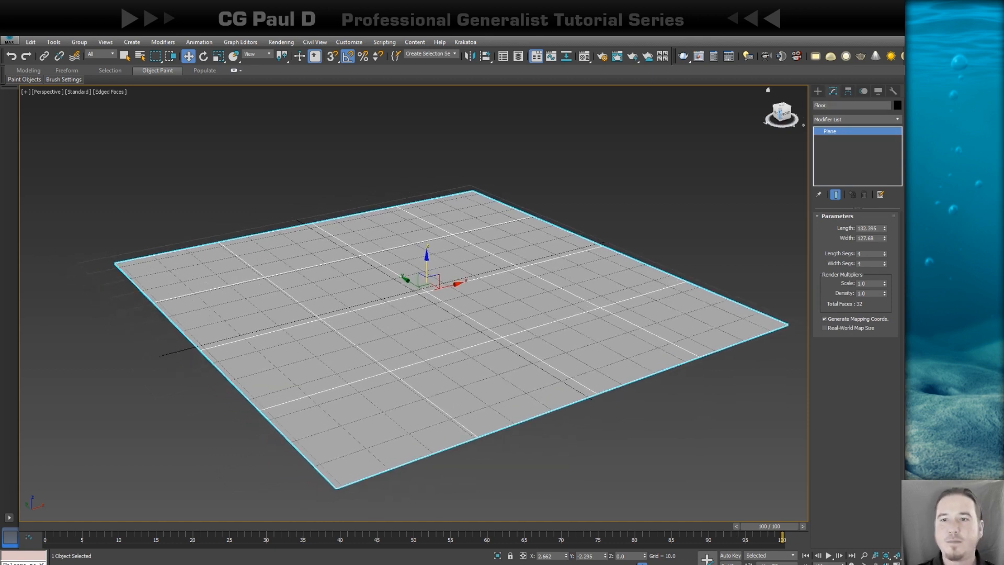
# Step: Set the Floor plane's length and width to 100
pyautogui.click(881, 228)
pyautogui.write('1')
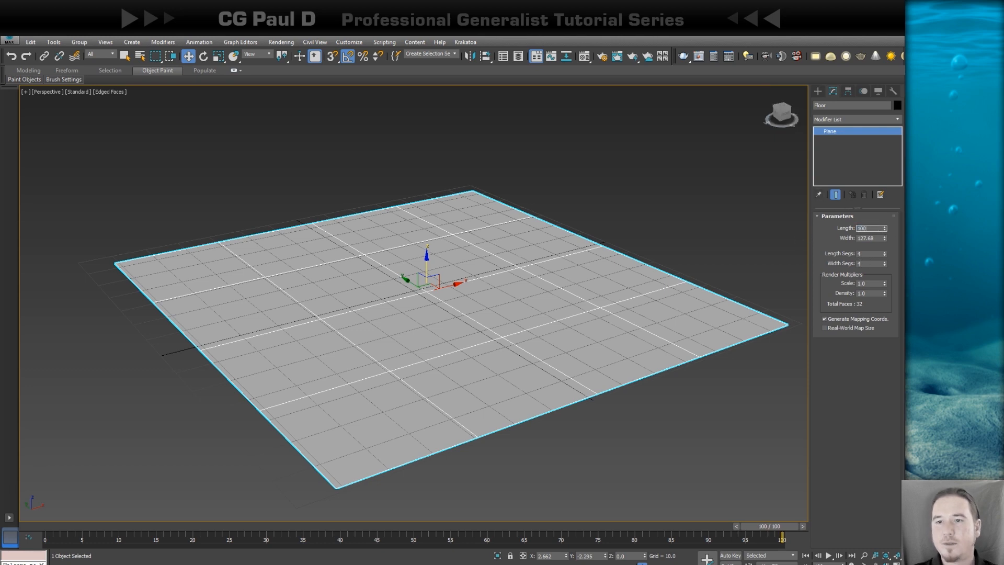
pyautogui.write('00')
pyautogui.press('Tab')
pyautogui.write('10')
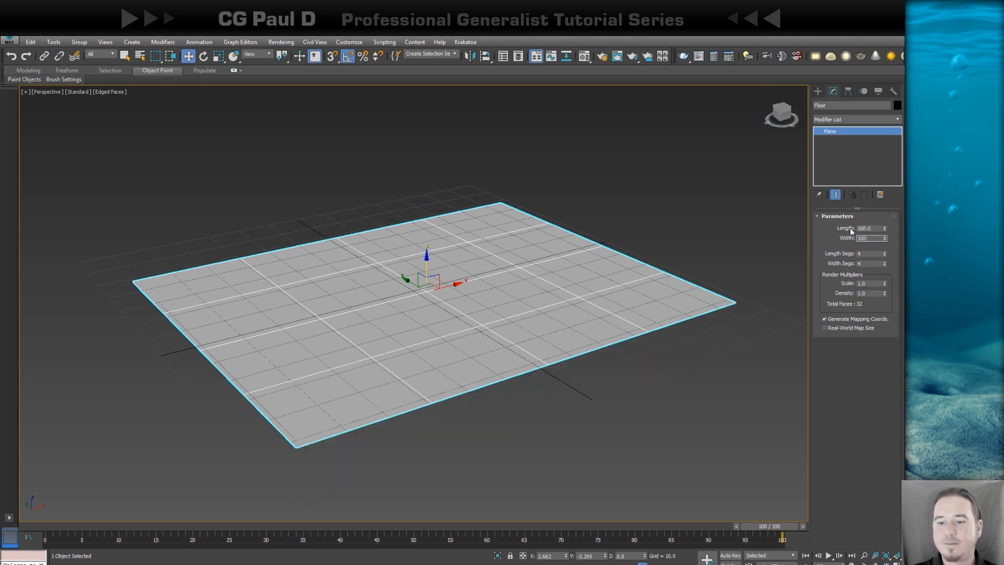
pyautogui.press('Return')
# Step: Set the Floor plane's length and width segments to 40 and reset its X and Y position to 0
pyautogui.click(874, 228)
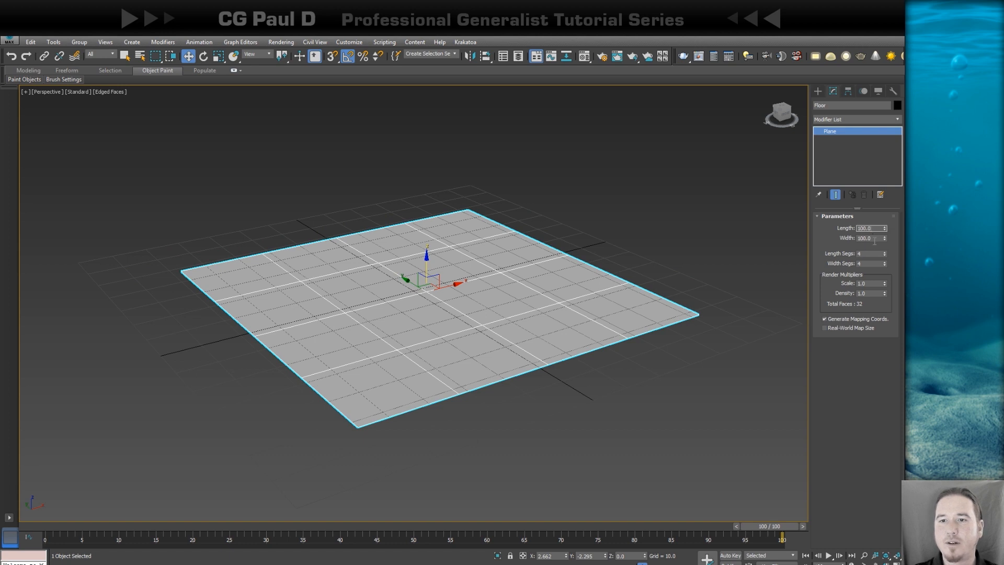
pyautogui.click(872, 239)
pyautogui.press('Tab')
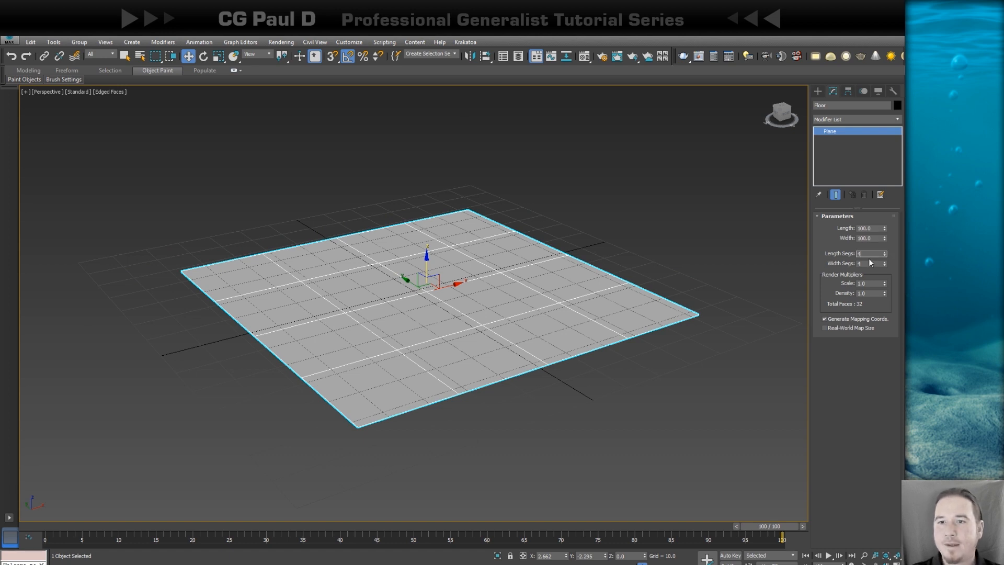
pyautogui.click(867, 263)
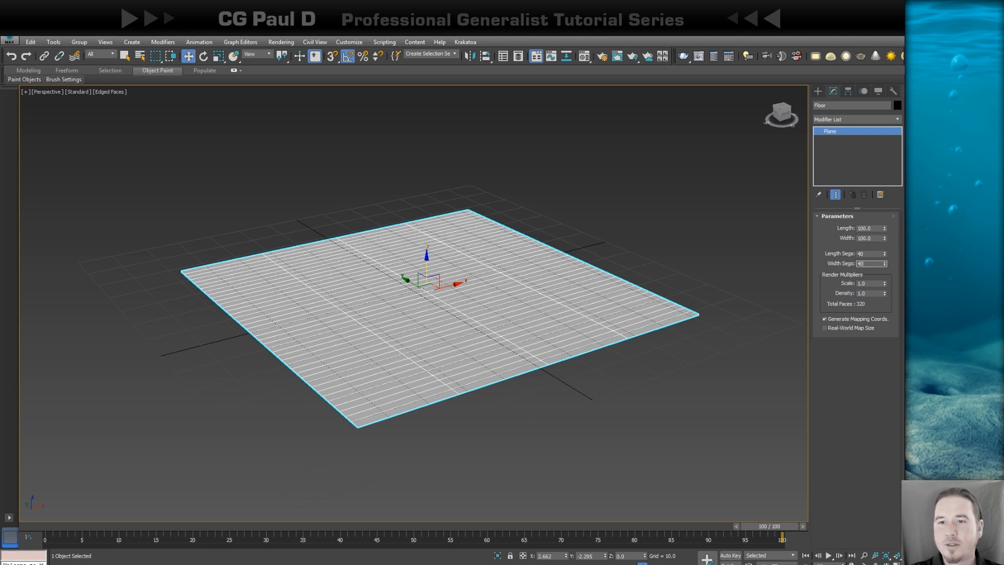
pyautogui.press('Return')
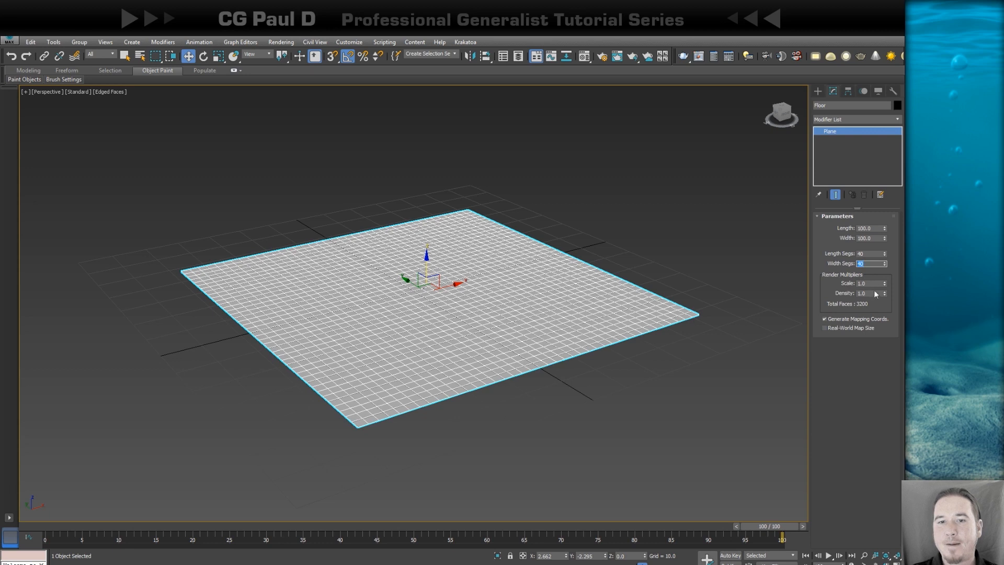
pyautogui.rightClick(566, 557)
pyautogui.rightClick(605, 556)
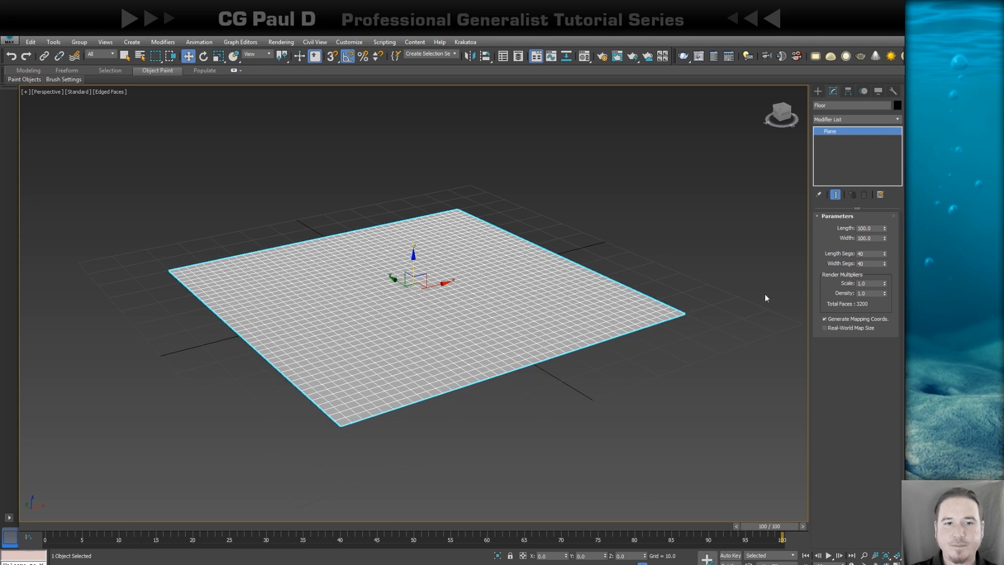
# Step: Add a Noise modifier to the Floor plane with a noise scale of 65
pyautogui.click(898, 120)
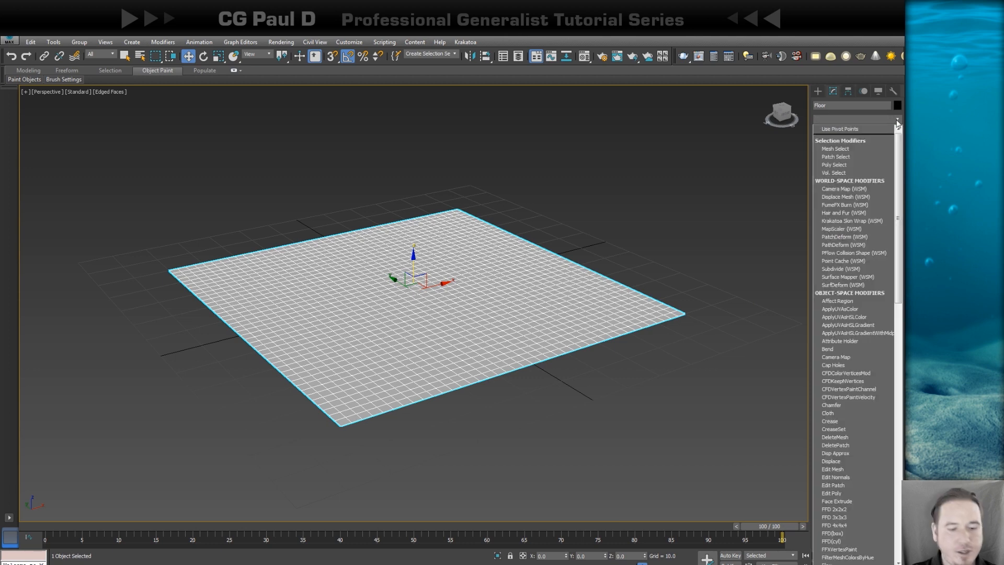
pyautogui.press('n')
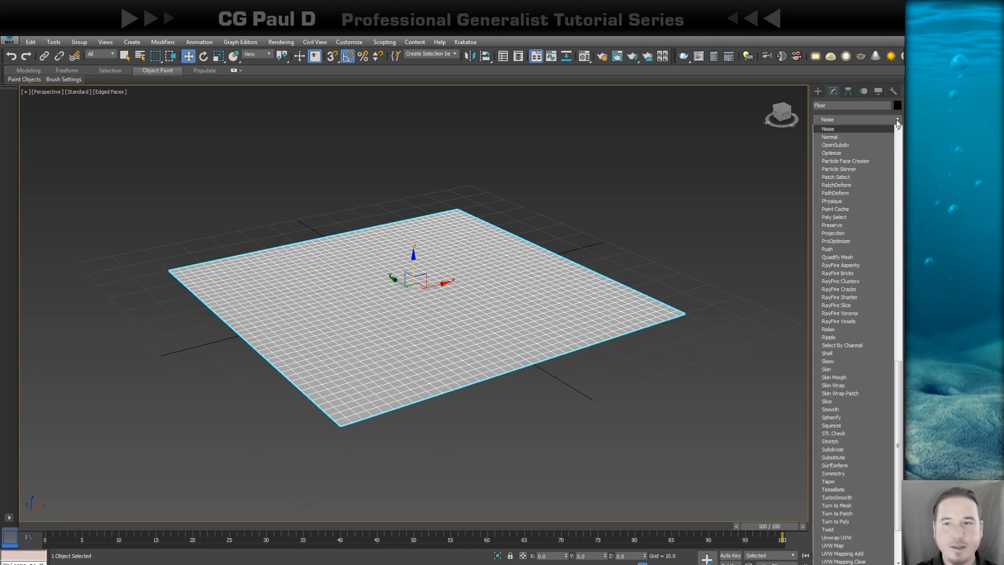
pyautogui.press('Return')
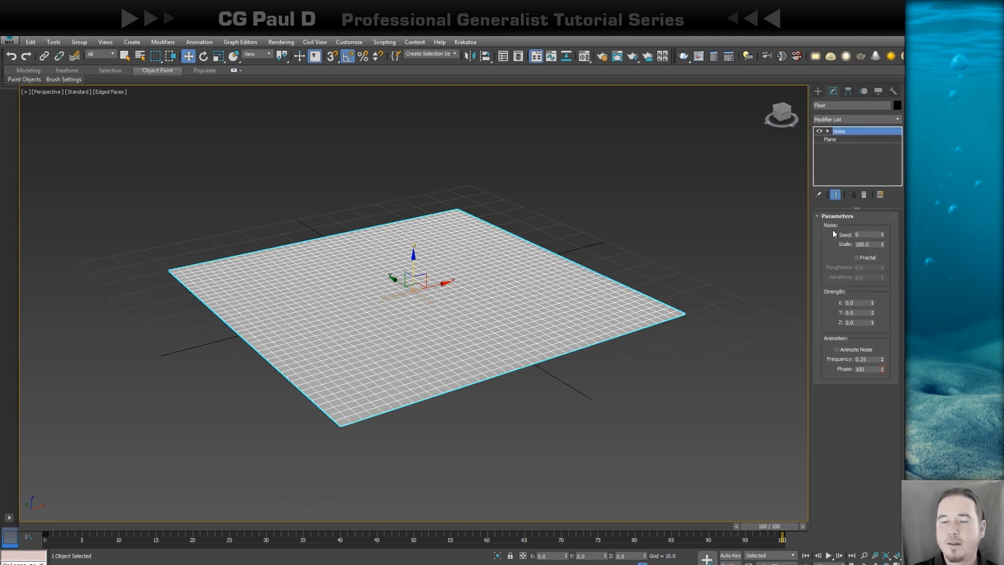
pyautogui.doubleClick(861, 245)
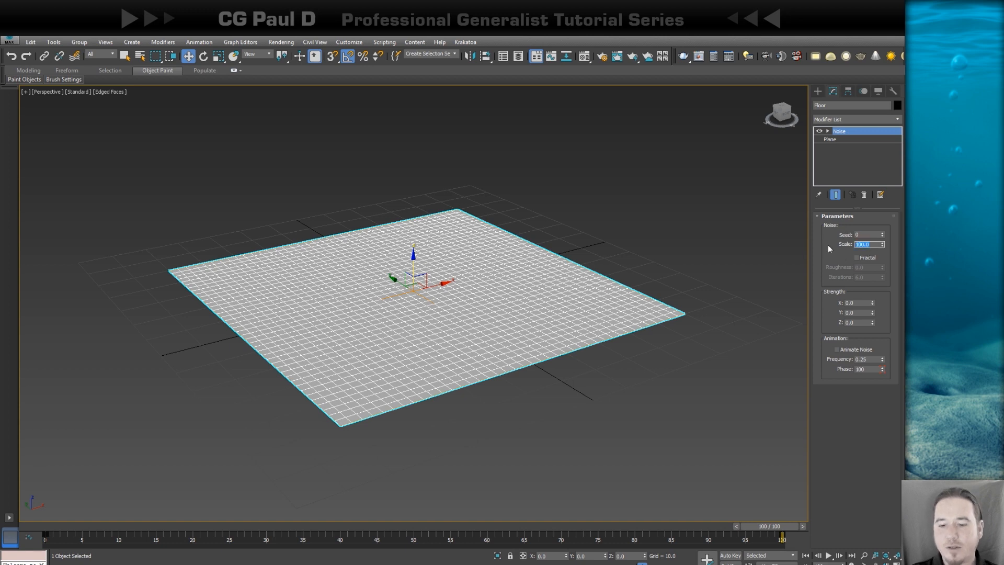
pyautogui.write('65')
pyautogui.press('Return')
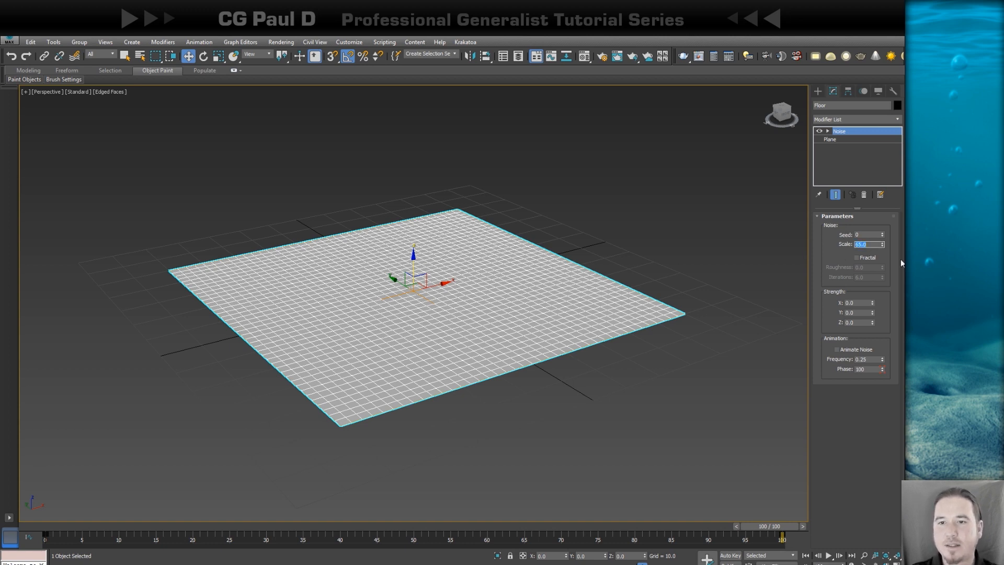
# Step: Enable fractal noise on the Floor with 3 iterations and a Z strength of 15
pyautogui.click(857, 258)
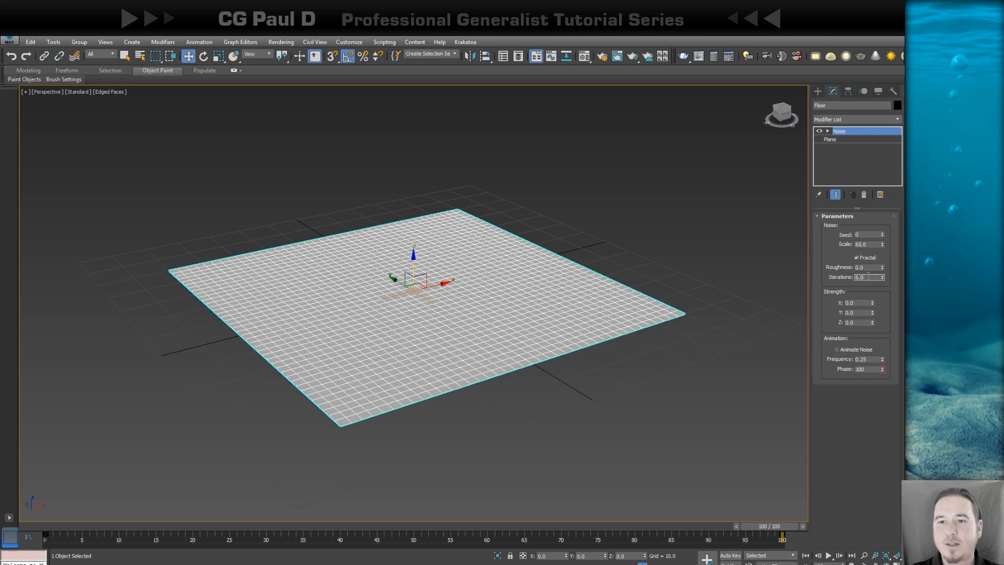
pyautogui.write('3')
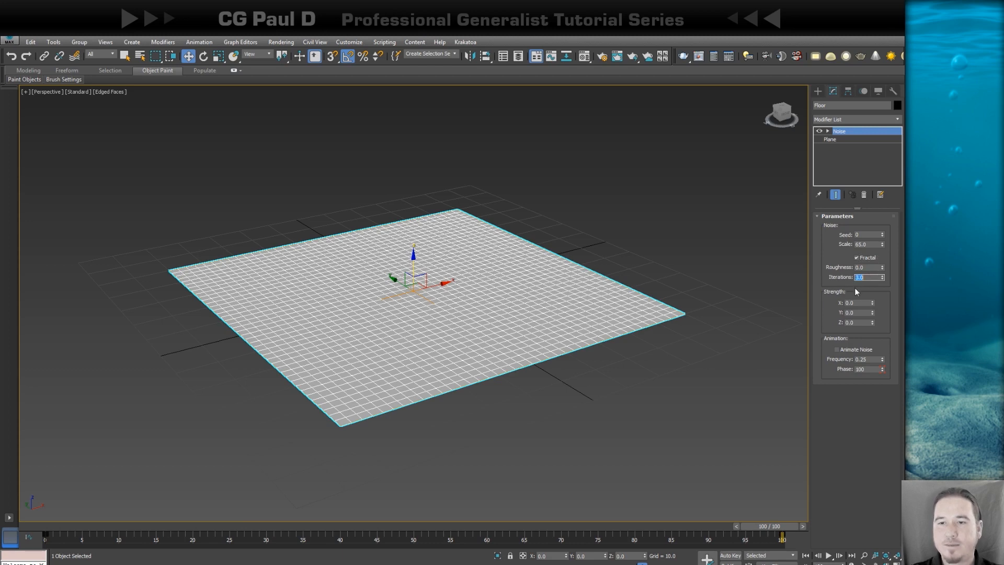
pyautogui.doubleClick(858, 323)
pyautogui.write('15')
pyautogui.press('Return')
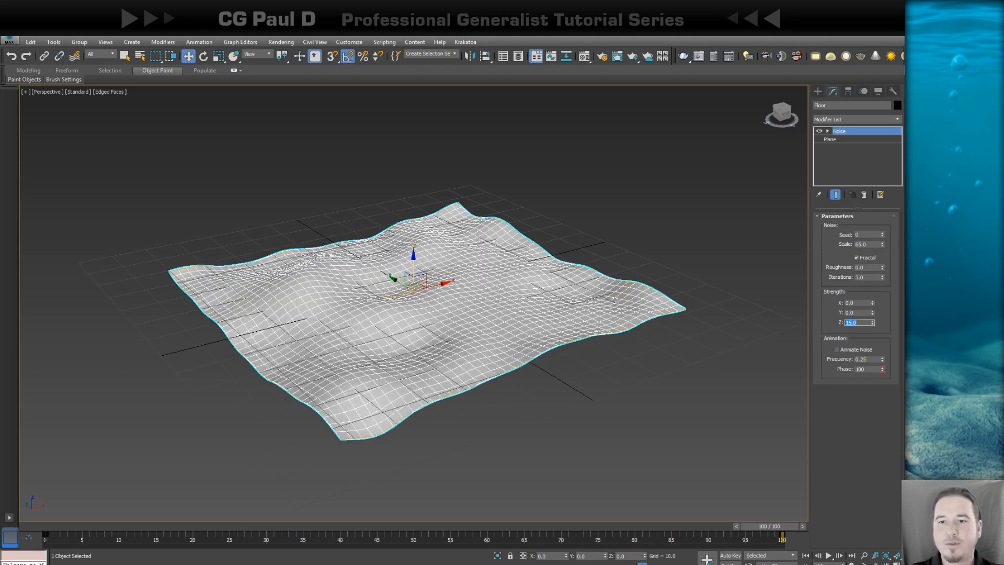
# Step: Clone the Floor straight up about 30 units as a single independent copy named Water
pyautogui.keyDown('alt'); pyautogui.moveTo(529, 268); pyautogui.dragTo(540, 288, button='middle'); pyautogui.keyUp('alt')
pyautogui.scroll(-5, 554, 282)
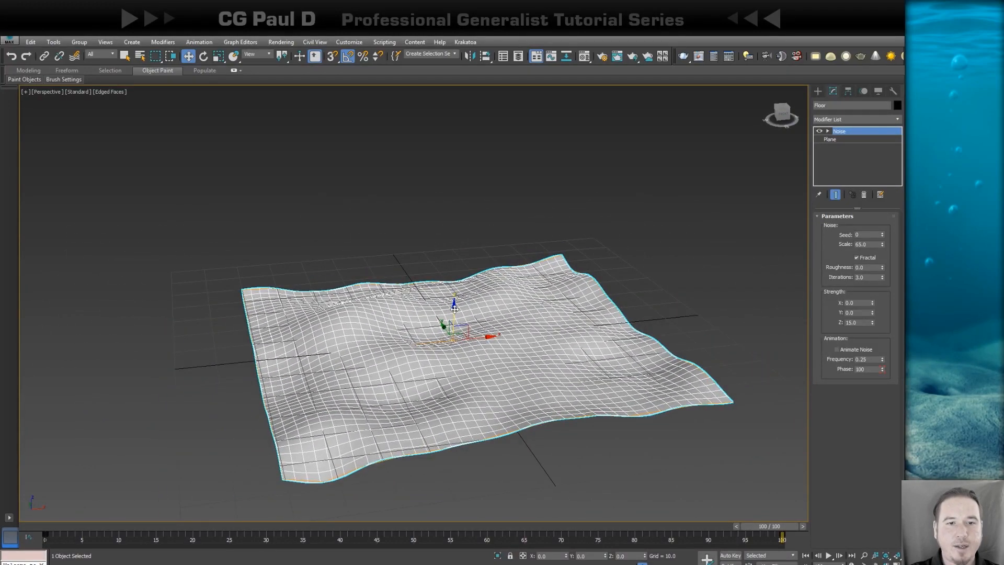
pyautogui.keyDown('shift'); pyautogui.moveTo(460, 309); pyautogui.dragTo(463, 197); pyautogui.keyUp('shift')
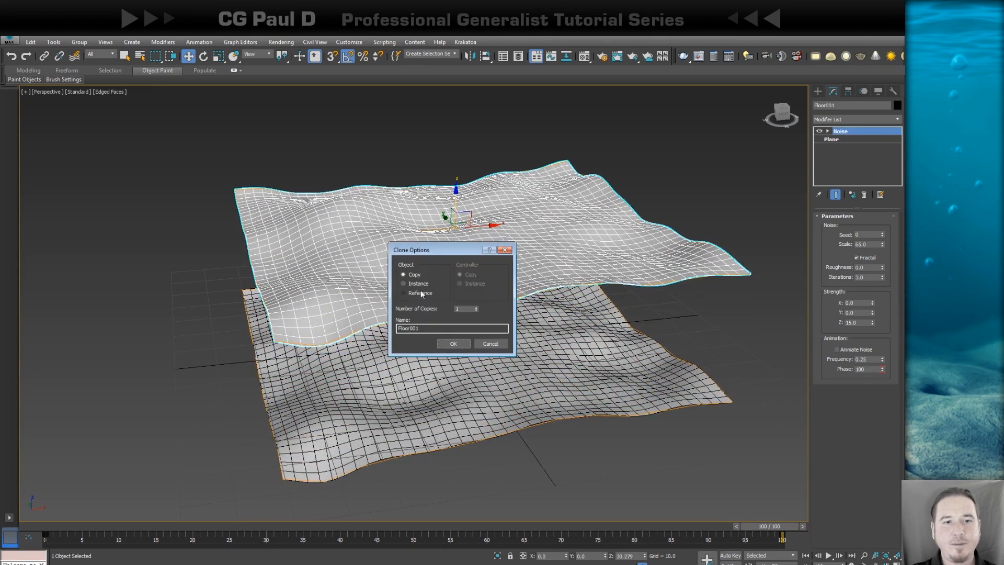
pyautogui.doubleClick(431, 328)
pyautogui.write('Wat')
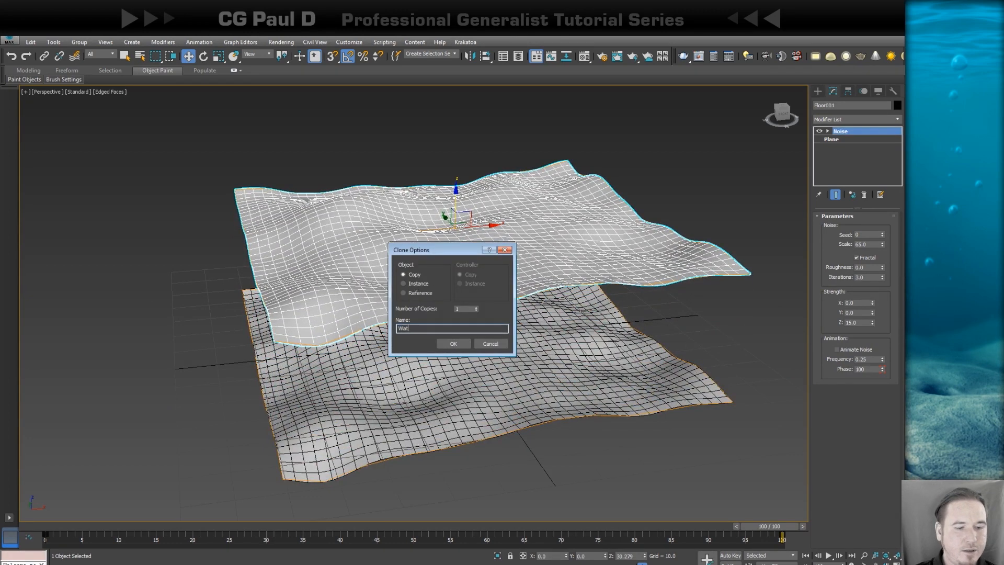
pyautogui.write('er')
pyautogui.press('Return')
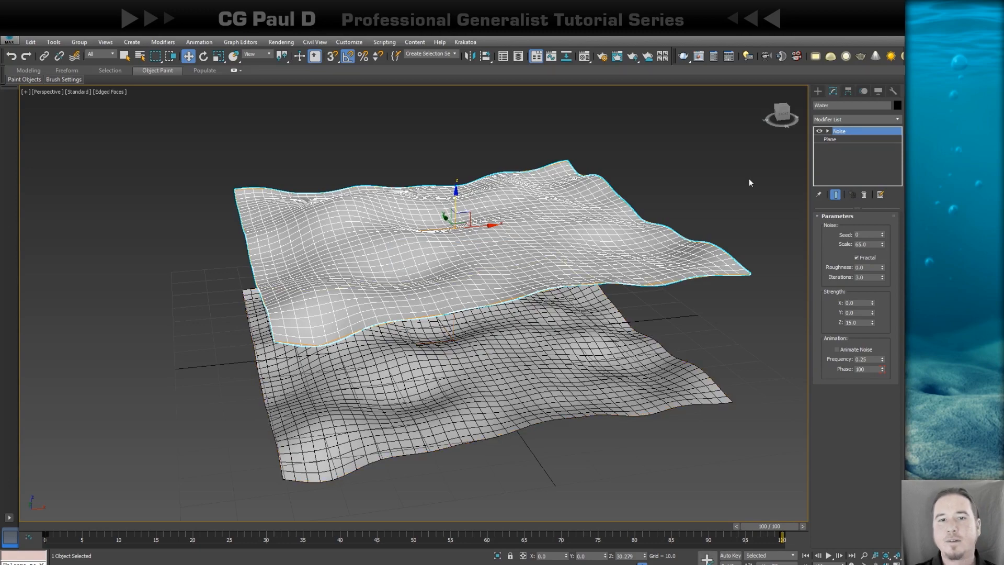
# Step: Flip the Water plane upside down by rotating it 180 degrees about the Y axis
pyautogui.press('e')
pyautogui.moveTo(435, 202); pyautogui.dragTo(500, 177)
pyautogui.moveTo(542, 304)
pyautogui.keyDown('alt'); pyautogui.mouseDown(button='middle')
pyautogui.moveTo(538, 287)
pyautogui.moveTo(539, 296)
pyautogui.mouseUp(button='middle'); pyautogui.keyUp('alt')
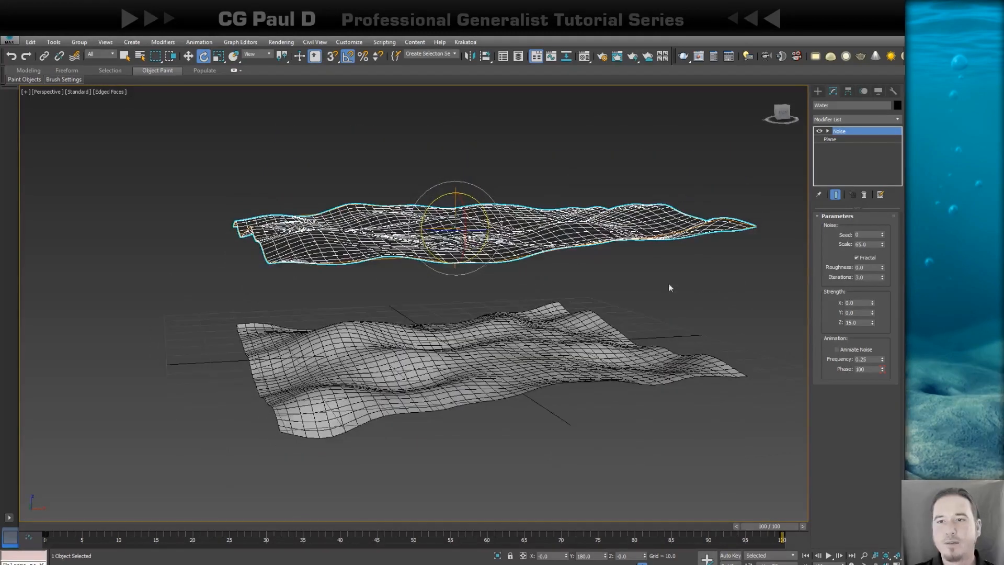
# Step: Set the Water plane's noise scale to 7.5 and its Z strength to 1
pyautogui.doubleClick(873, 244)
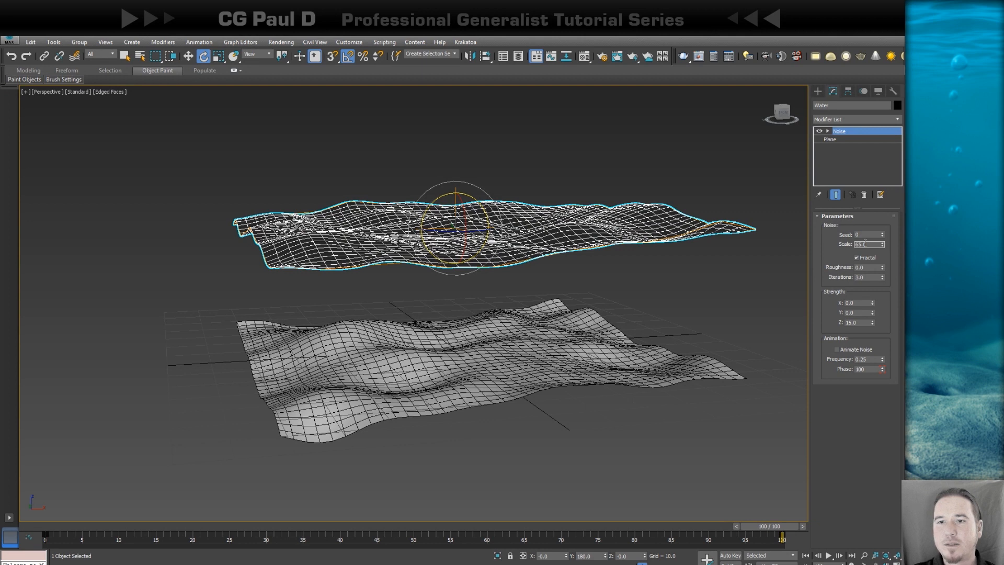
pyautogui.press('Return')
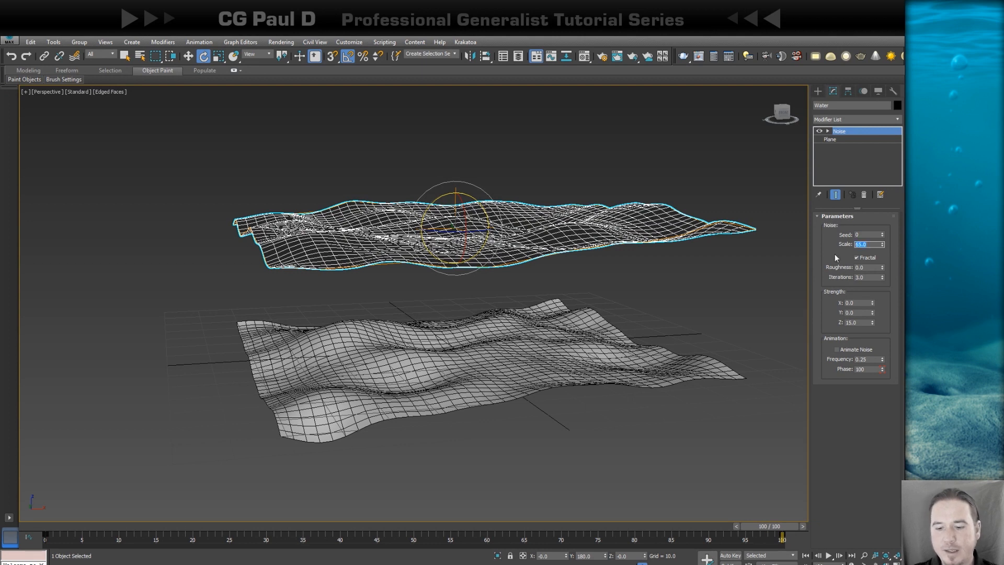
pyautogui.write('7.5')
pyautogui.press('Return')
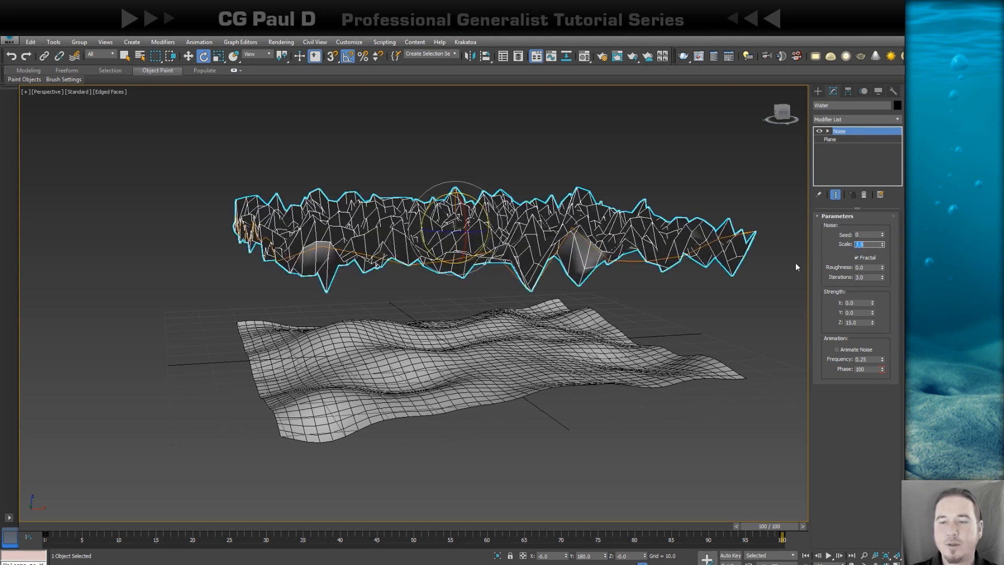
pyautogui.click(862, 322)
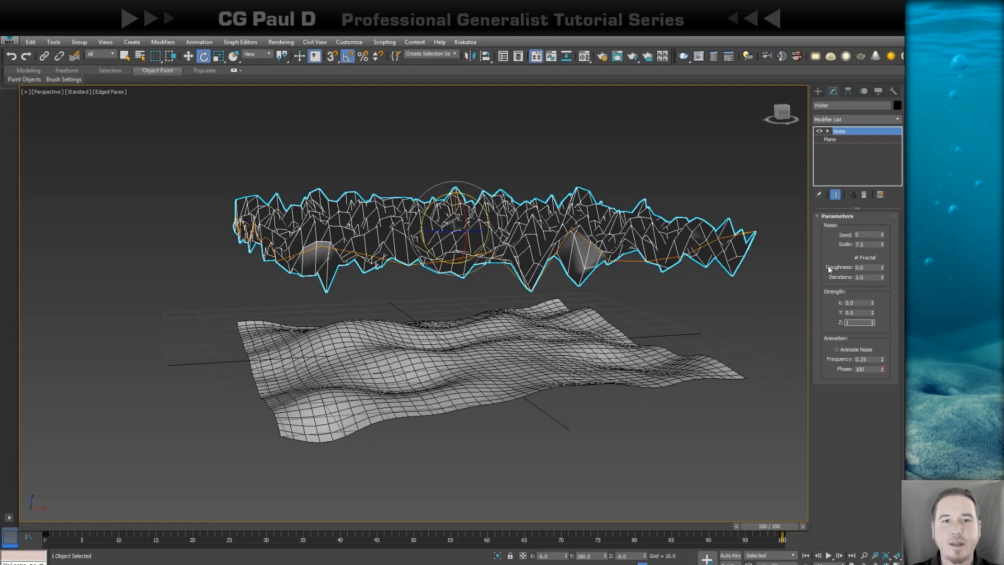
pyautogui.write('1')
pyautogui.press('Return')
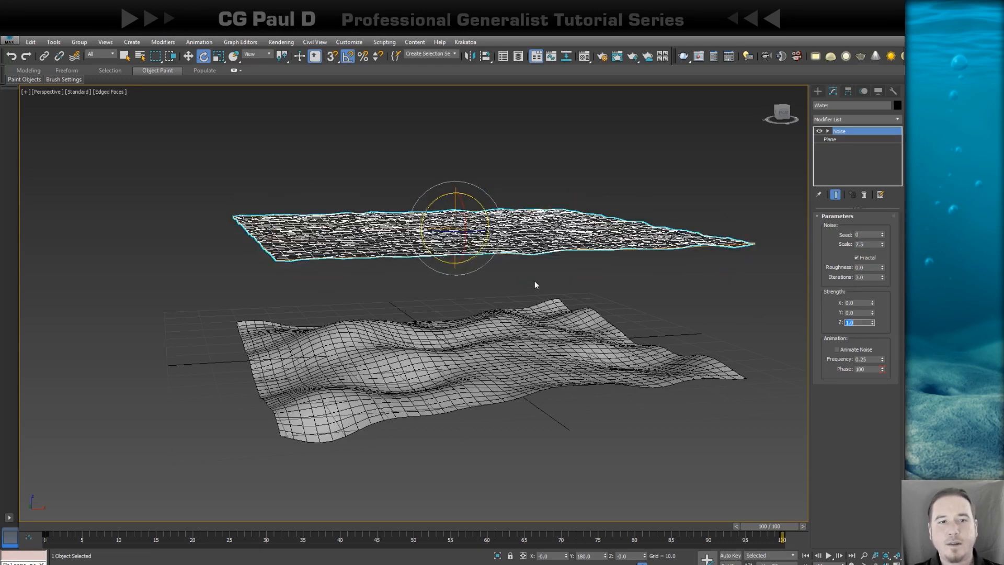
# Step: Increase the Water plane's base mesh density to 80 length segments and 80 width segments
pyautogui.moveTo(543, 243)
pyautogui.keyDown('alt'); pyautogui.mouseDown(button='middle')
pyautogui.moveTo(557, 275)
pyautogui.moveTo(554, 252)
pyautogui.mouseUp(button='middle'); pyautogui.keyUp('alt')
pyautogui.scroll(3, 557, 274)
pyautogui.click(831, 139)
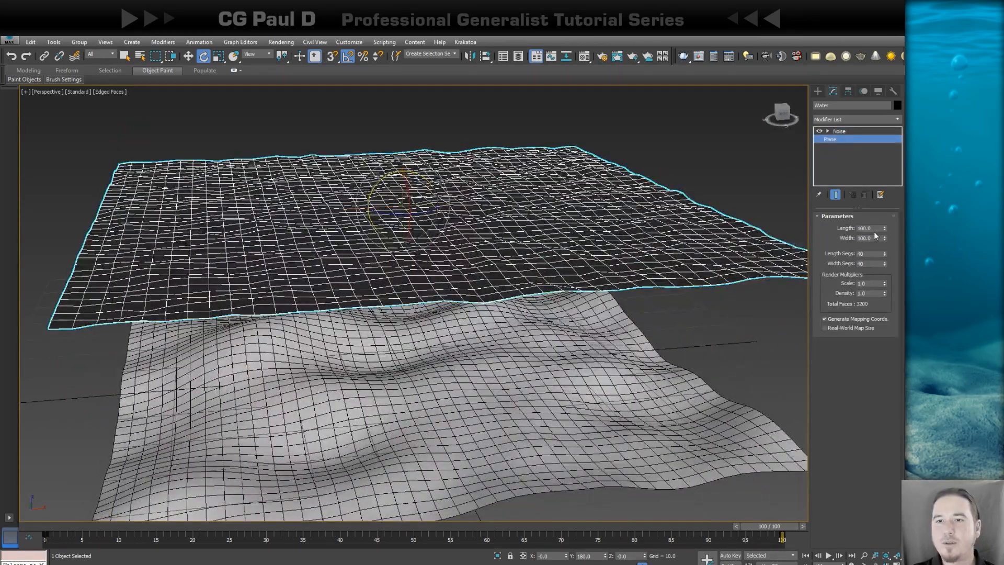
pyautogui.doubleClick(860, 253)
pyautogui.write('80')
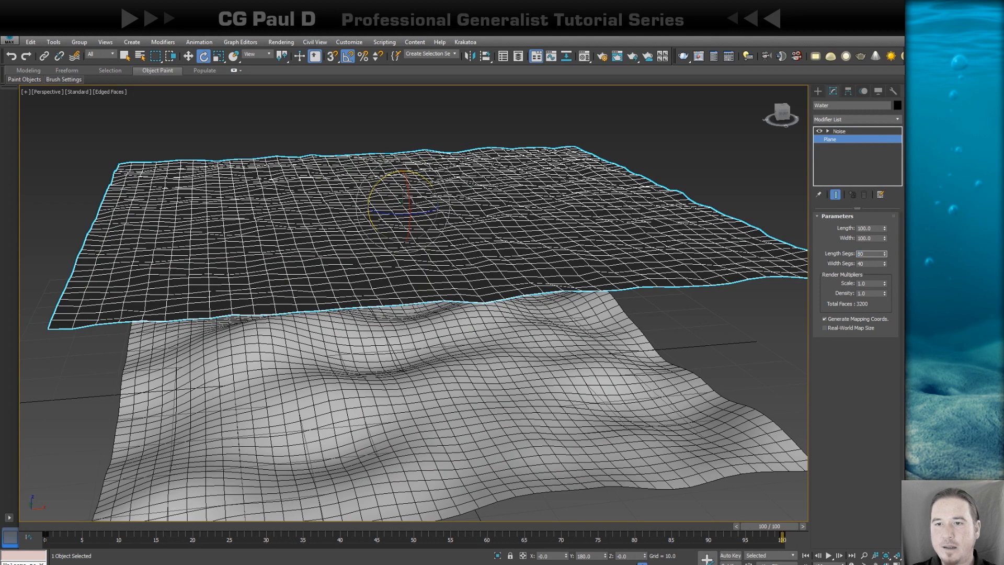
pyautogui.doubleClick(869, 263)
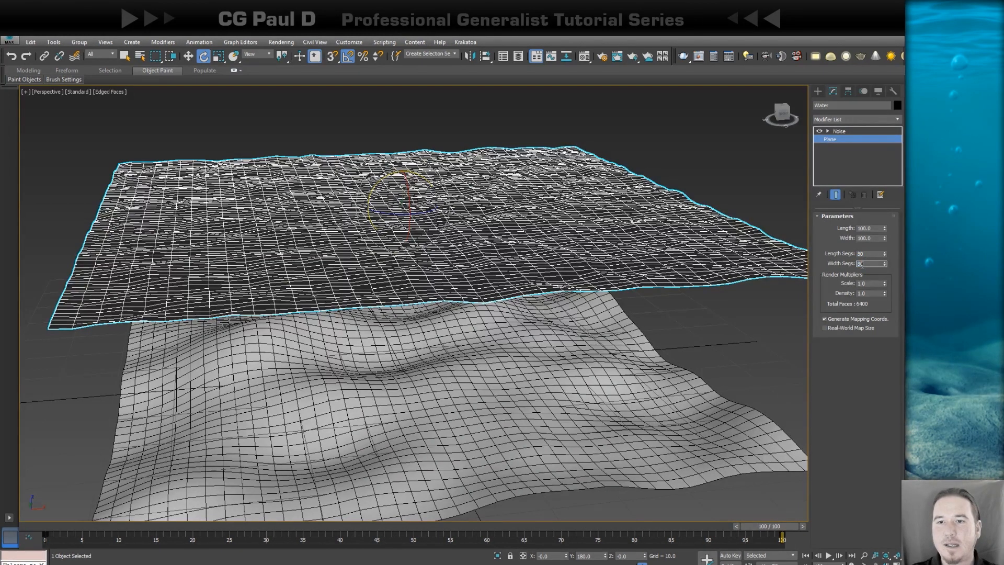
pyautogui.write('80')
pyautogui.press('Return')
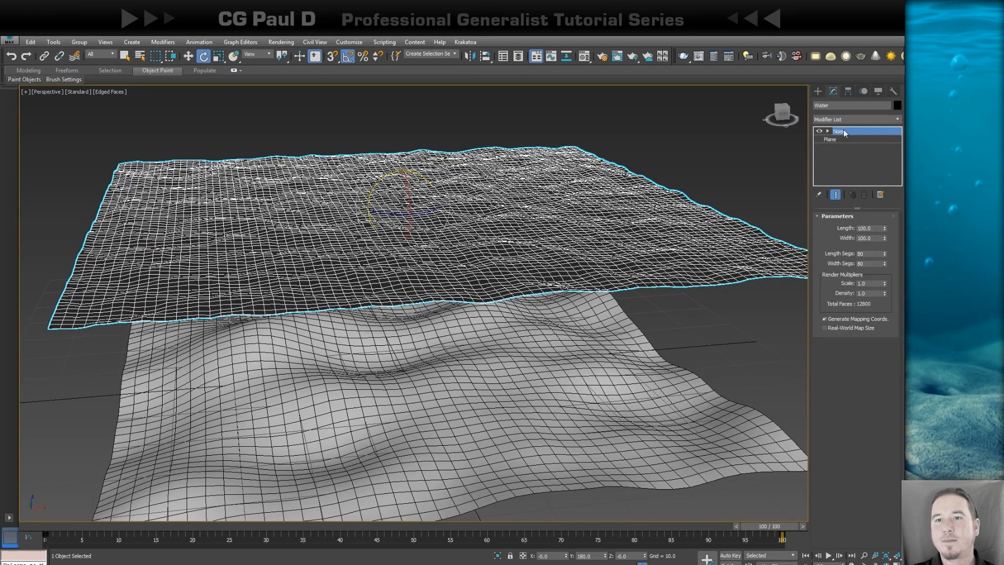
# Step: Return to the Water plane's Noise modifier and enable Animate Noise
pyautogui.click(843, 130)
pyautogui.keyDown('alt'); pyautogui.moveTo(544, 283); pyautogui.dragTo(644, 253, button='middle'); pyautogui.keyUp('alt')
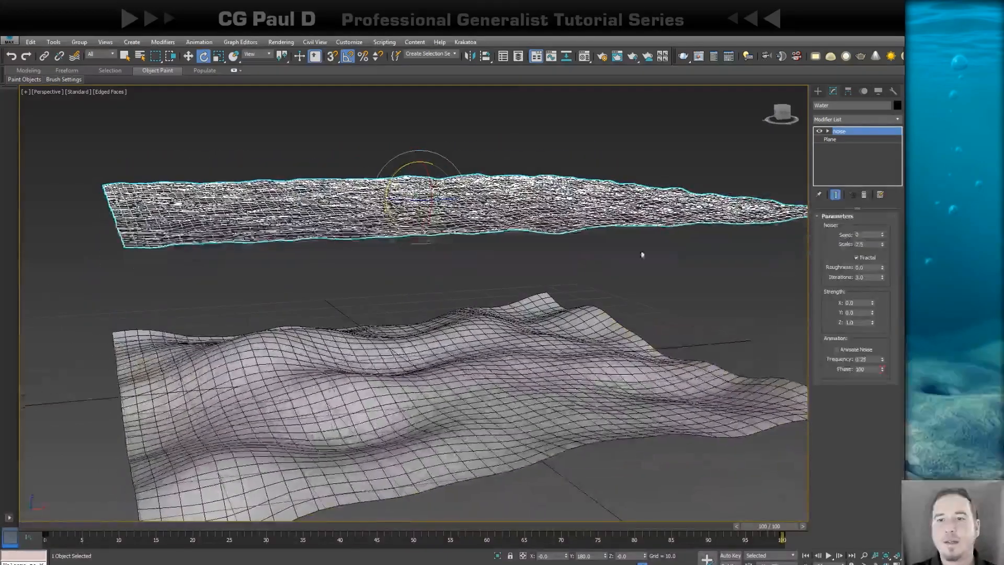
pyautogui.keyDown('alt'); pyautogui.moveTo(601, 211); pyautogui.dragTo(480, 287, button='middle'); pyautogui.keyUp('alt')
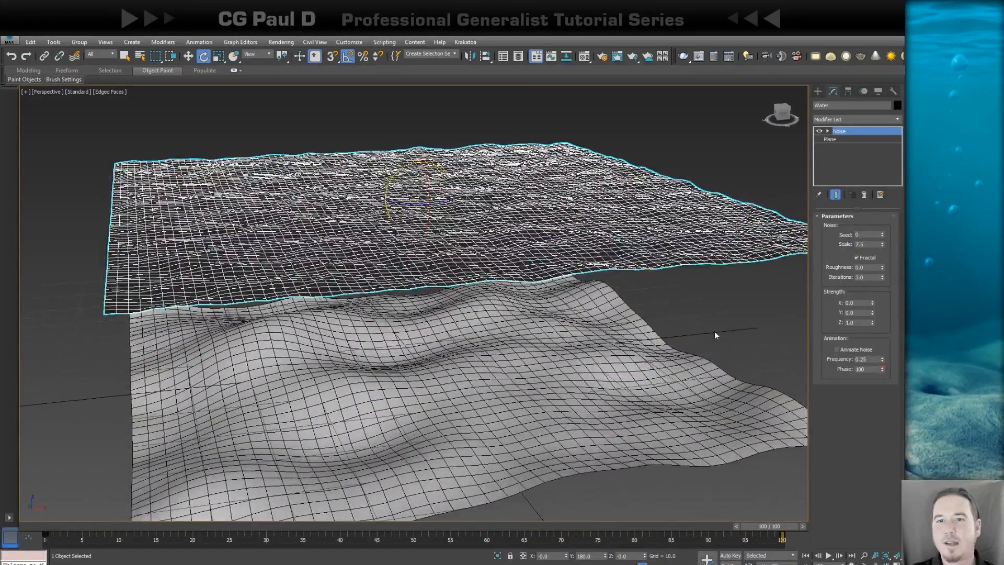
pyautogui.click(837, 350)
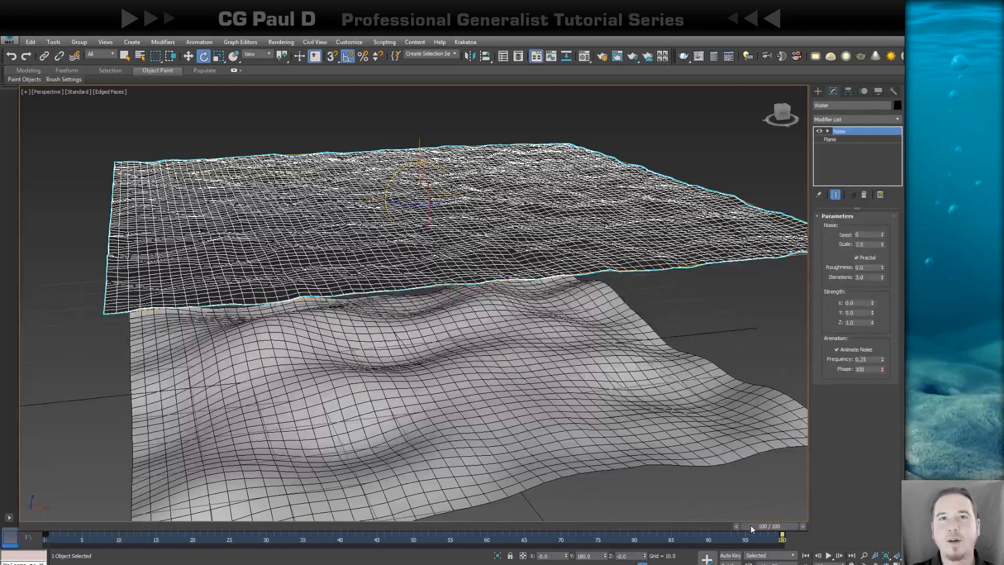
# Step: Extend the animation's end time to frame 300 in the time configuration
pyautogui.rightClick(834, 559)
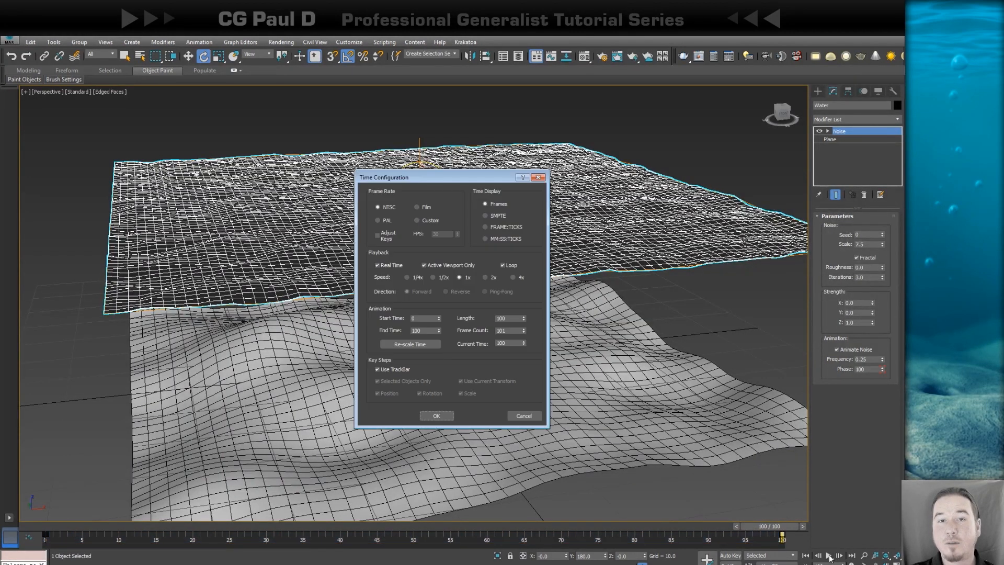
pyautogui.moveTo(423, 331); pyautogui.dragTo(384, 335)
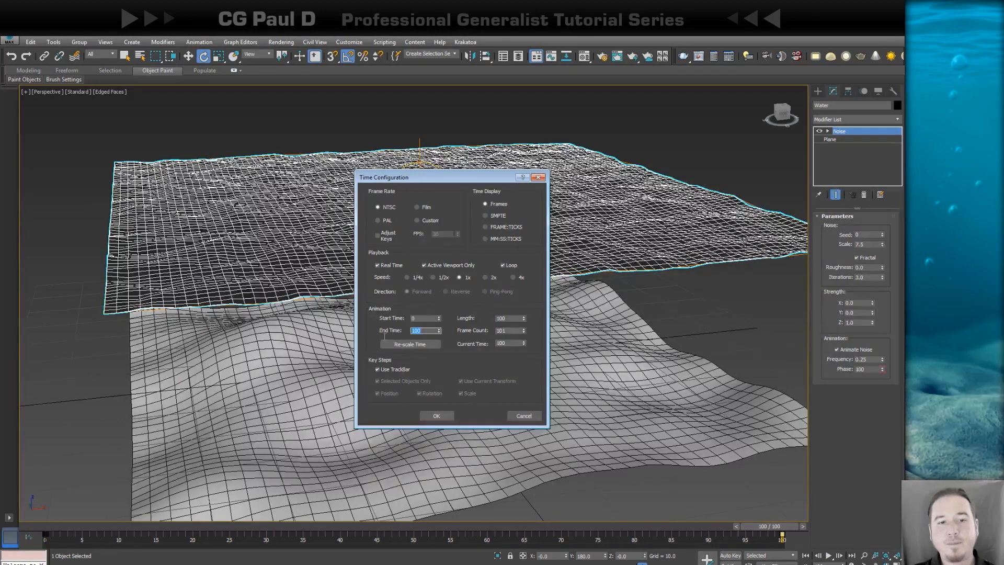
pyautogui.write('300')
pyautogui.click(436, 415)
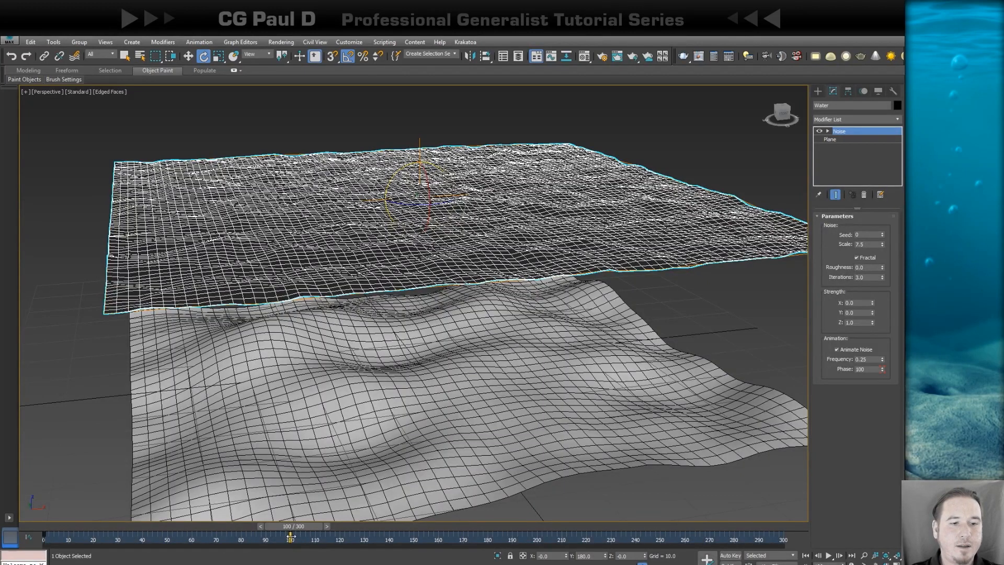
# Step: Move the Water's last phase key to frame 300 and, with Auto Key on, set the noise phase there to 125
pyautogui.moveTo(290, 536); pyautogui.dragTo(784, 539)
pyautogui.click(785, 527)
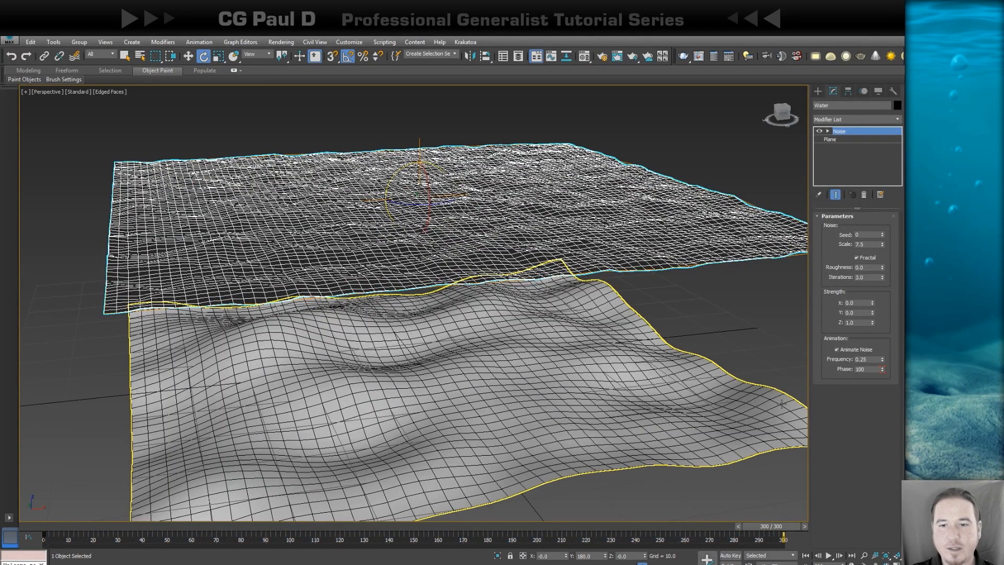
pyautogui.press('n')
pyautogui.doubleClick(872, 368)
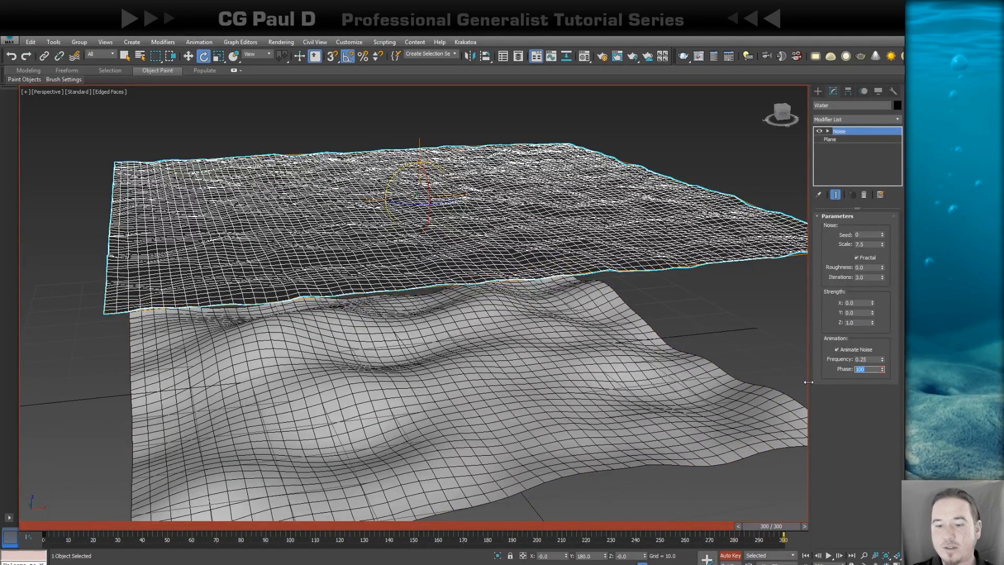
pyautogui.write('125')
pyautogui.press('Return')
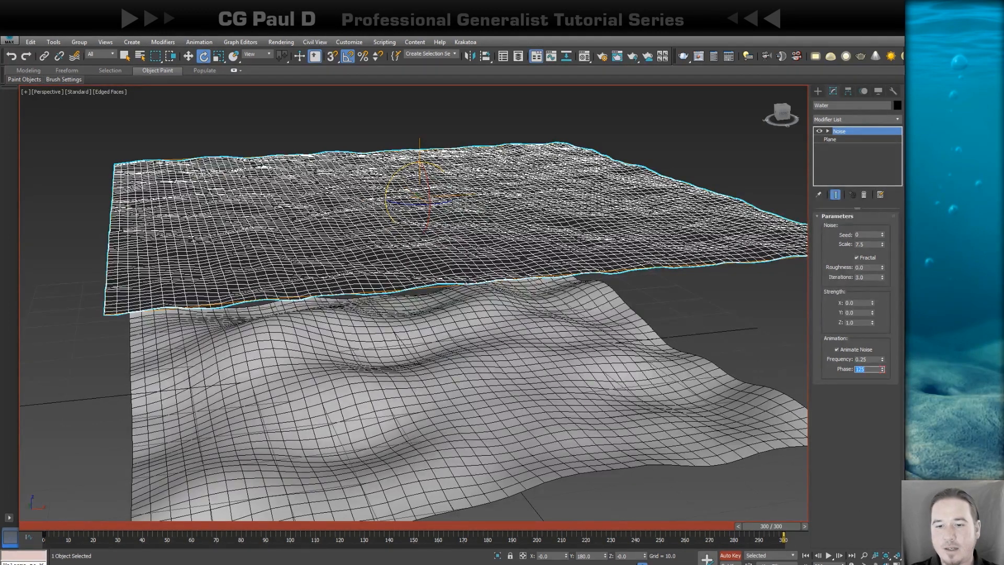
# Step: Give the Water's phase key at frame 300 linear tangents and copy them across to the neighbouring tangents
pyautogui.rightClick(785, 533)
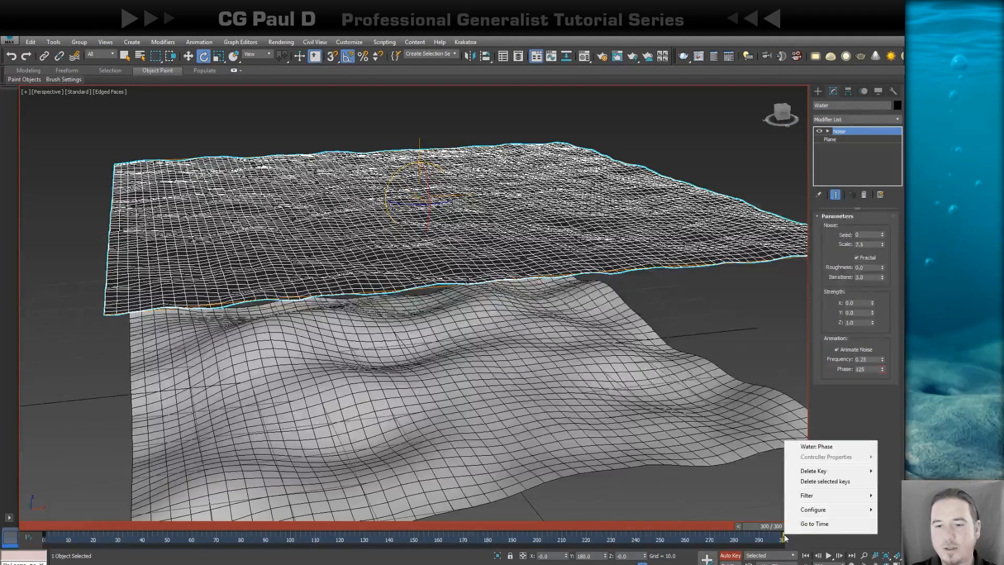
pyautogui.click(816, 447)
pyautogui.moveTo(800, 482); pyautogui.dragTo(802, 394)
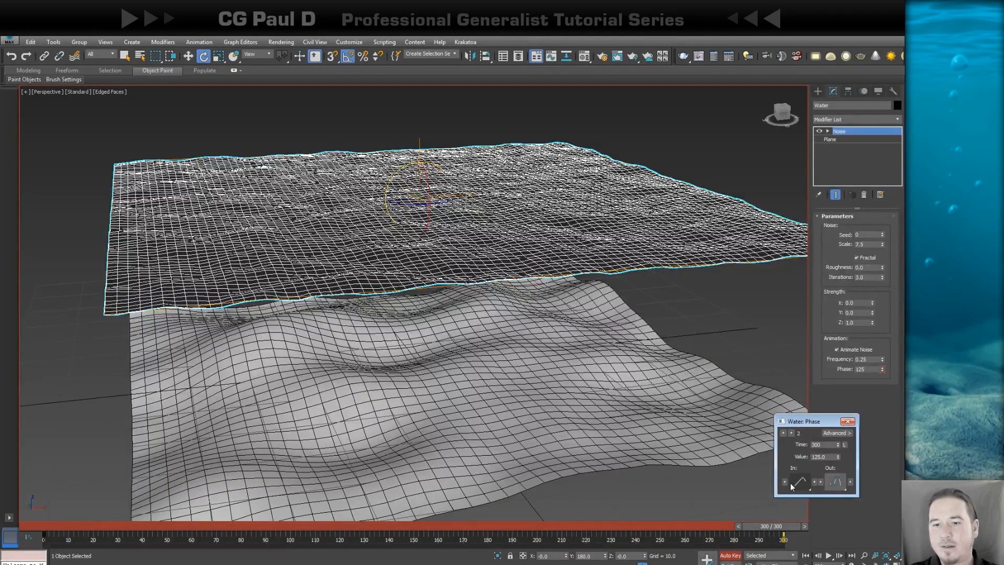
pyautogui.click(814, 482)
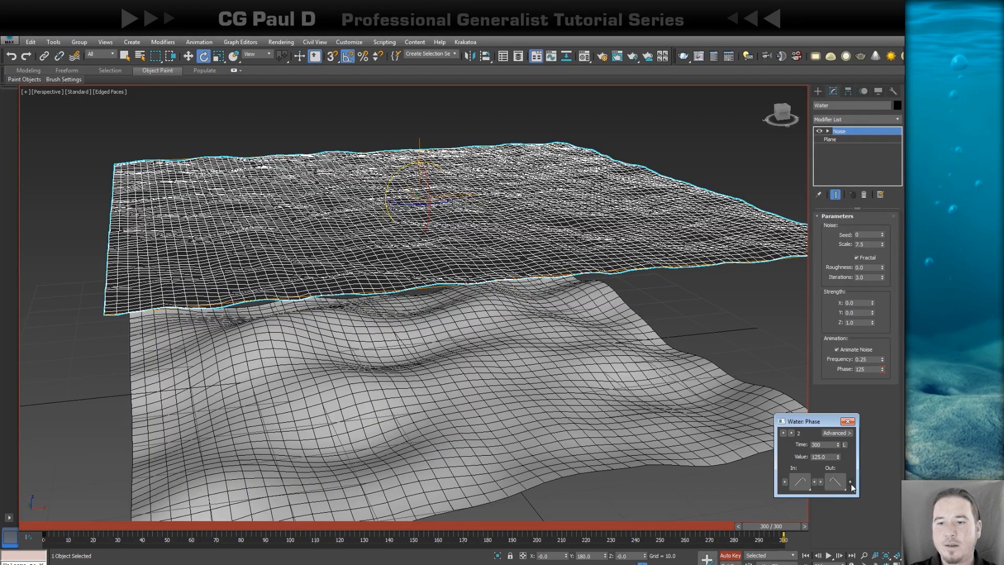
pyautogui.moveTo(783, 528)
pyautogui.mouseDown()
pyautogui.moveTo(451, 501)
pyautogui.moveTo(63, 506)
pyautogui.moveTo(788, 519)
pyautogui.moveTo(357, 519)
pyautogui.moveTo(793, 512)
pyautogui.mouseUp()
# Step: Turn off Auto Key and return the timeline to frame 0
pyautogui.press('e')
pyautogui.click(728, 556)
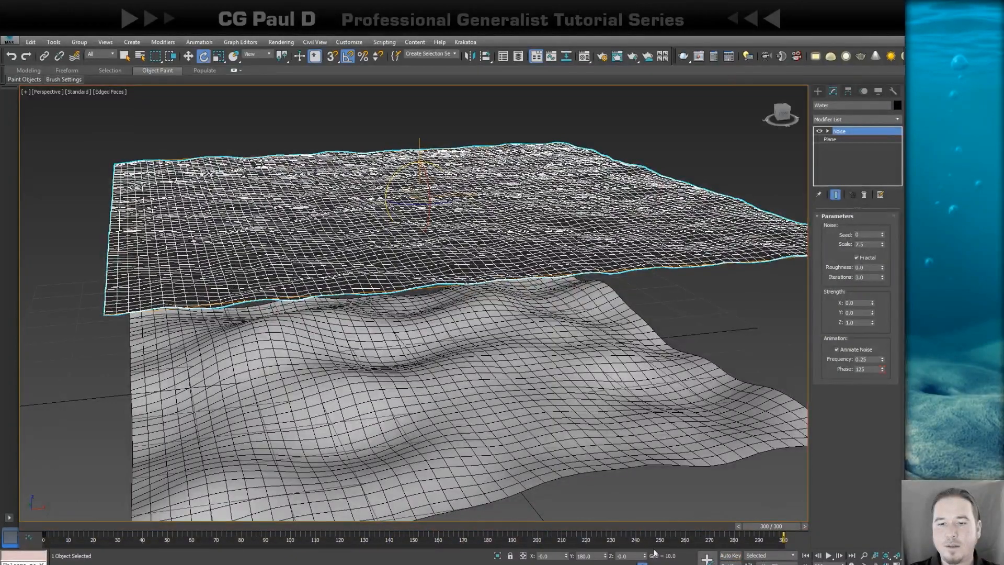
pyautogui.press('Home')
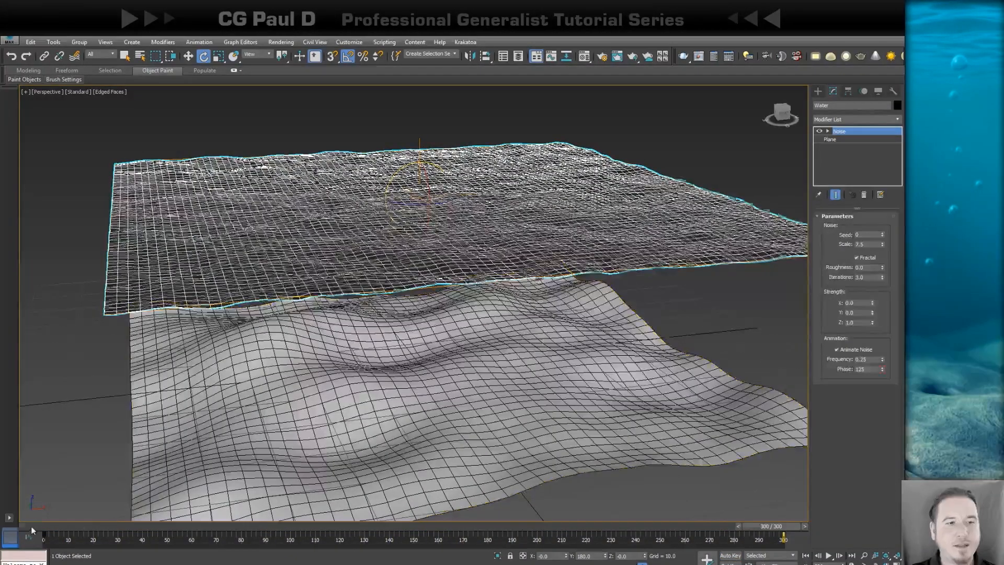
# Step: Select both the Water and Floor planes and frame them together in the Front view
pyautogui.keyDown('alt'); pyautogui.moveTo(622, 387); pyautogui.dragTo(677, 331, button='middle'); pyautogui.keyUp('alt')
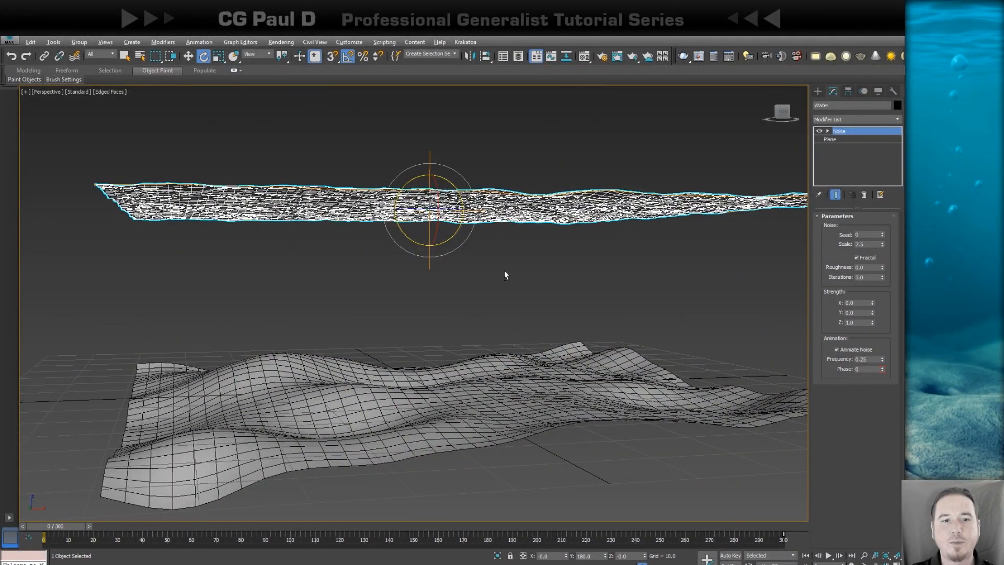
pyautogui.keyDown('alt'); pyautogui.moveTo(505, 275); pyautogui.dragTo(605, 269, button='middle'); pyautogui.keyUp('alt')
pyautogui.press('w')
pyautogui.keyDown('ctrl'); pyautogui.click(555, 353); pyautogui.keyUp('ctrl')
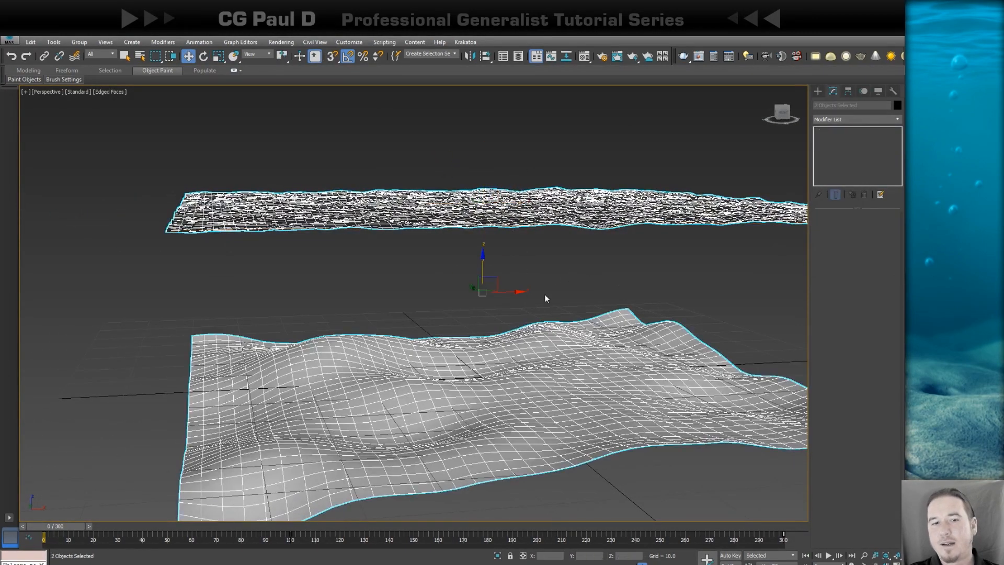
pyautogui.keyDown('alt'); pyautogui.moveTo(545, 295); pyautogui.dragTo(569, 280, button='middle'); pyautogui.keyUp('alt')
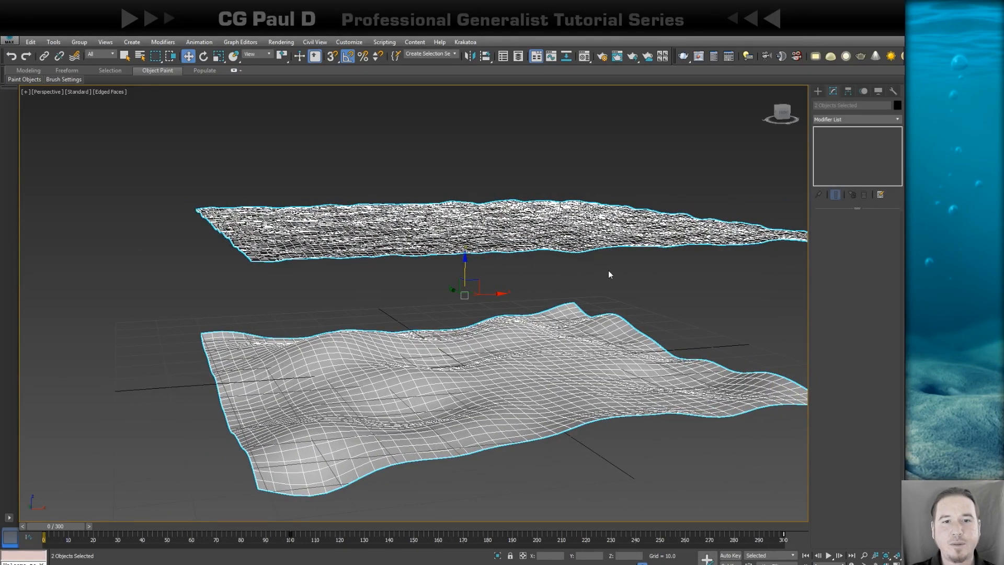
pyautogui.press('f')
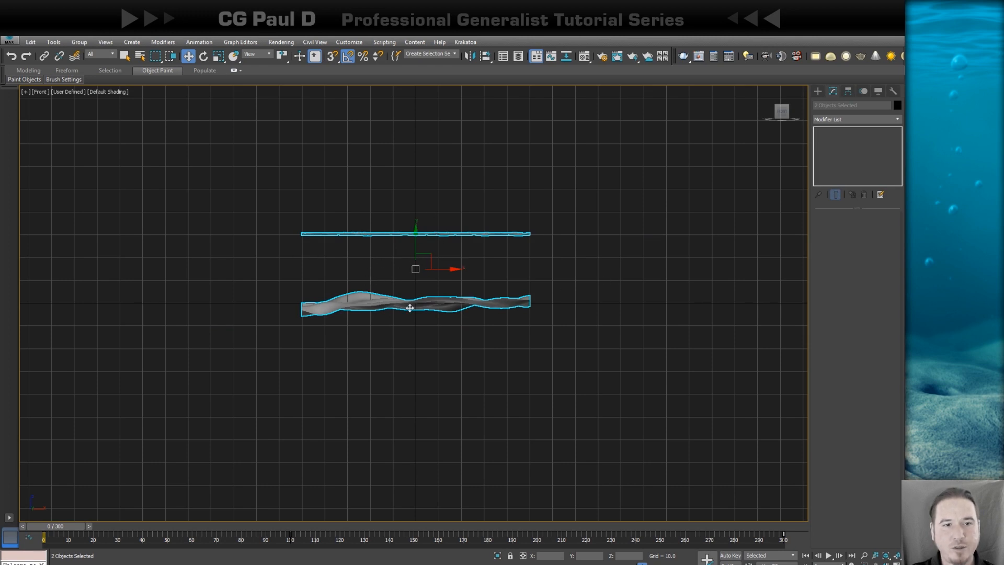
pyautogui.press('z')
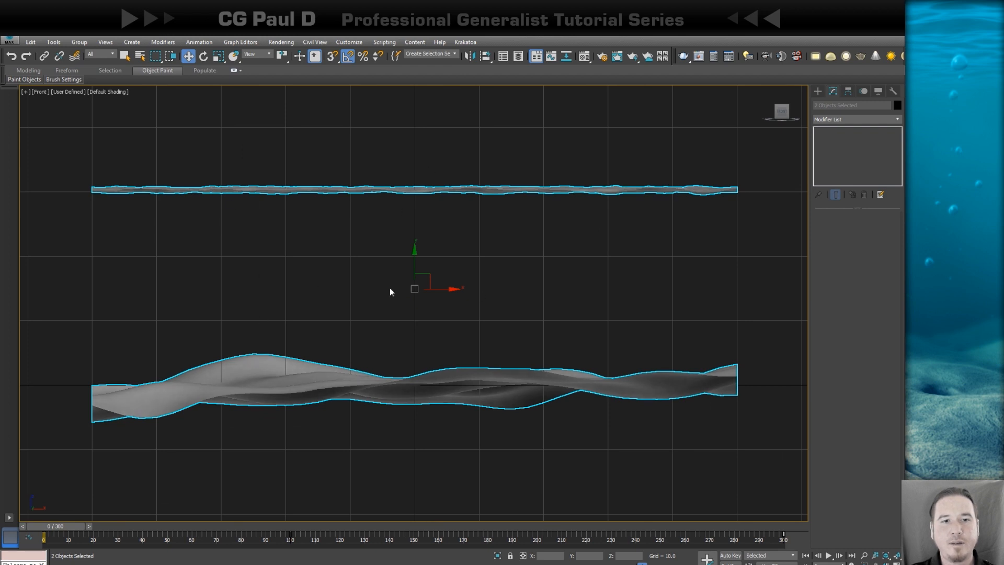
# Step: Change the framed front view to Perspective and create a physical camera from it
pyautogui.click(43, 92)
pyautogui.click(62, 126)
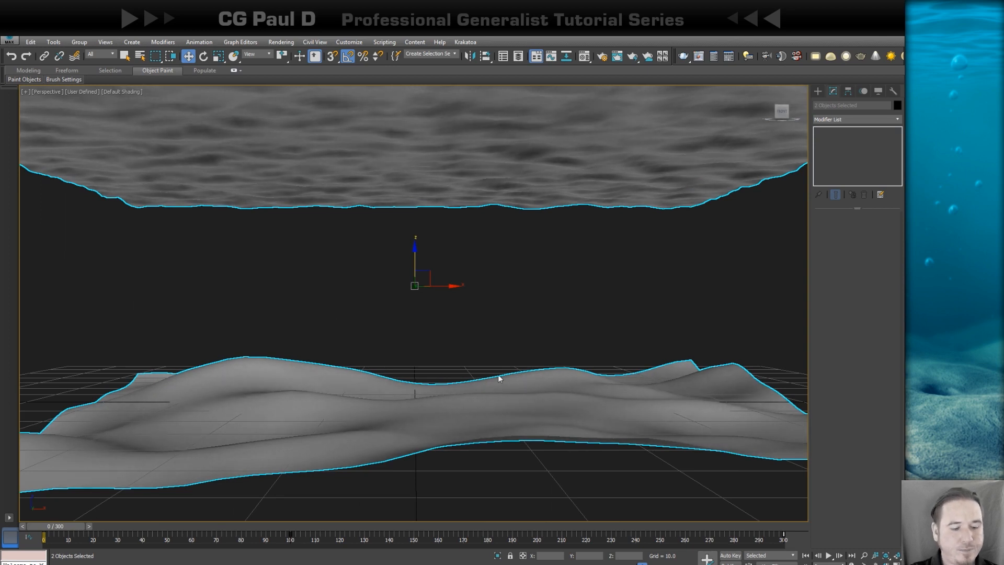
pyautogui.hotkey('ctrl', 'c')
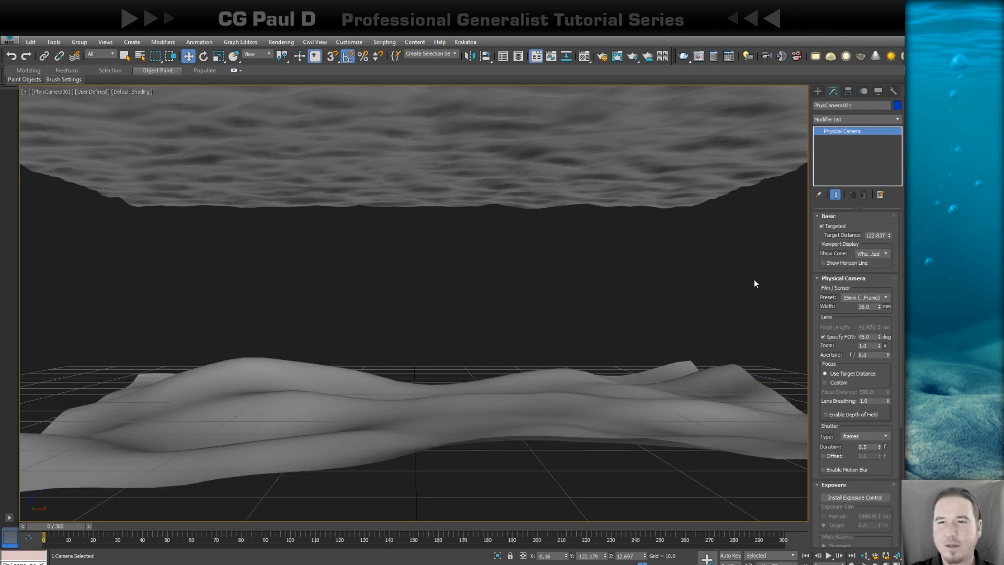
# Step: Set the physical camera's field of view to 65 degrees
pyautogui.moveTo(872, 338); pyautogui.dragTo(853, 338)
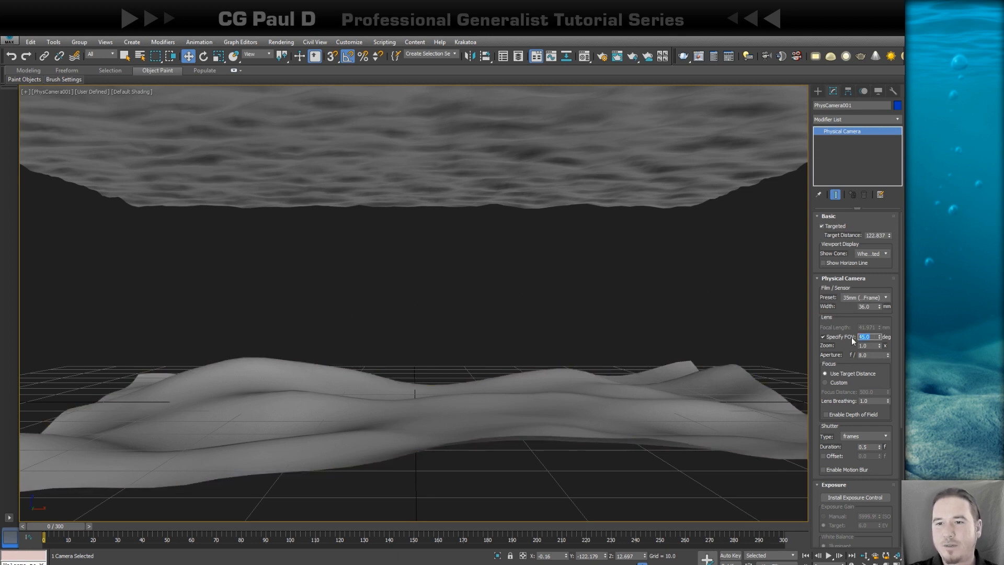
pyautogui.write('6')
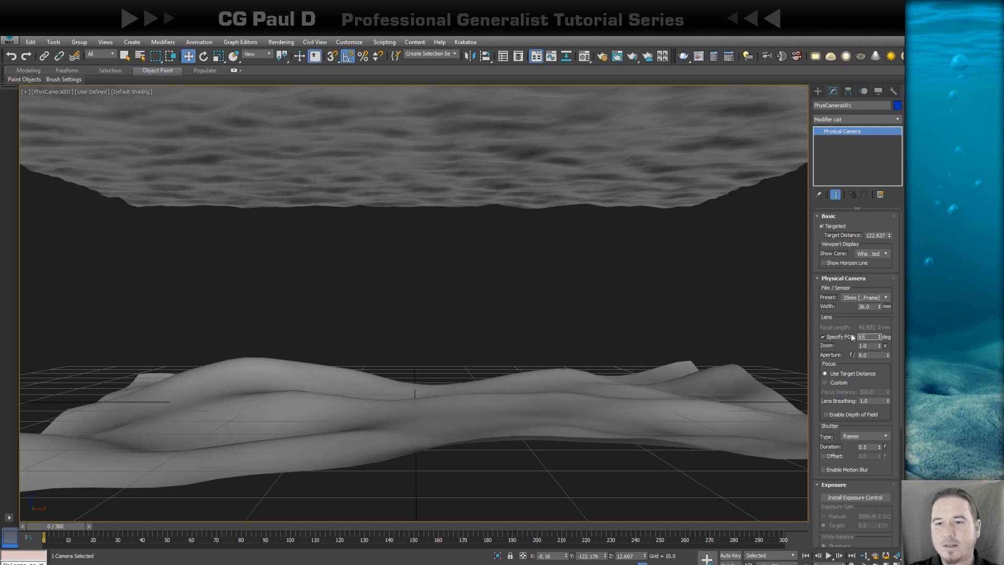
pyautogui.write('5')
pyautogui.press('Return')
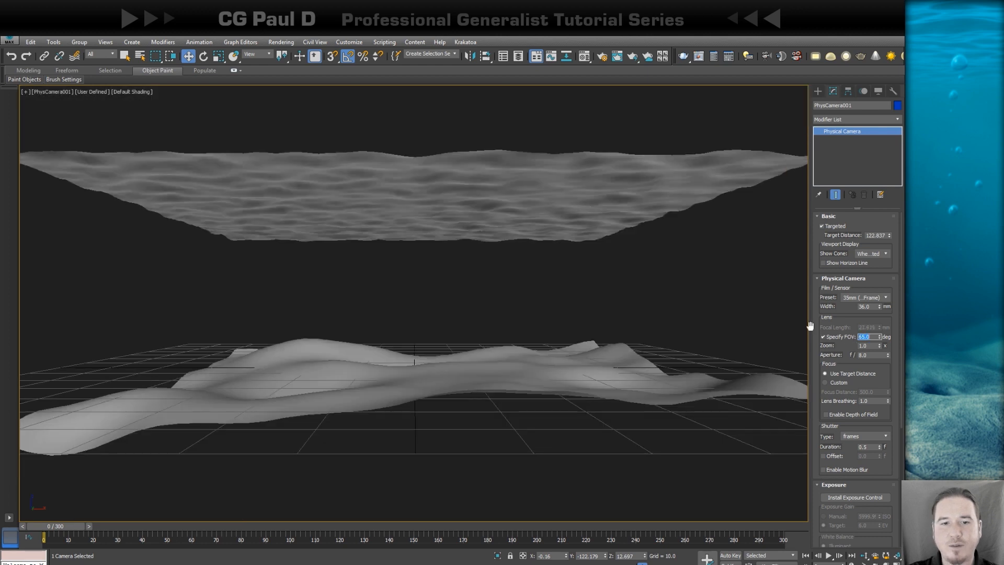
# Step: Dolly the camera in and adjust its framing so sea floor and water surface span the full width of the shot
pyautogui.click(863, 556)
pyautogui.moveTo(484, 328); pyautogui.dragTo(489, 272)
pyautogui.moveTo(489, 262); pyautogui.dragTo(486, 309, button='middle')
pyautogui.moveTo(486, 309); pyautogui.dragTo(485, 316)
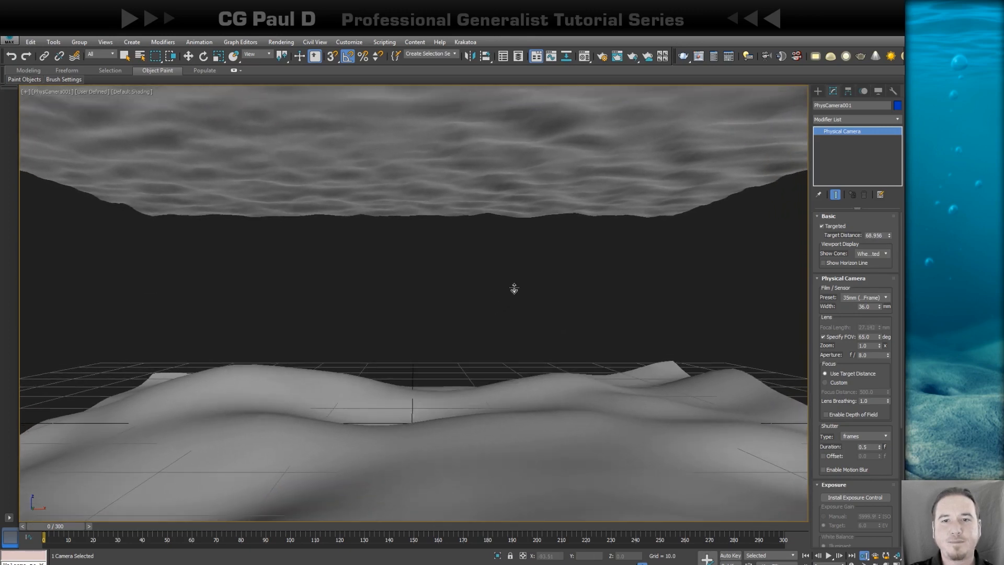
pyautogui.press('w')
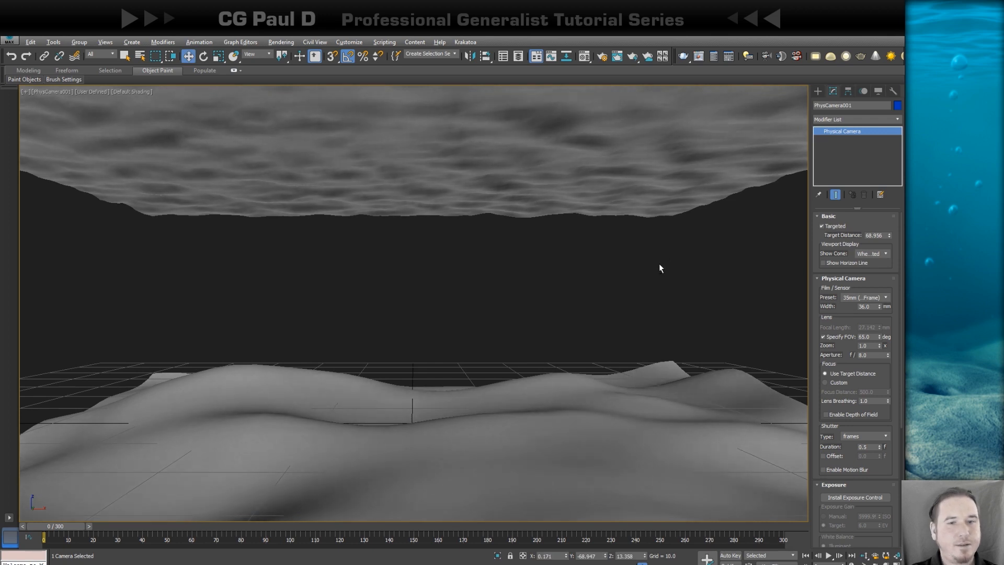
# Step: Show all four viewports and set the render output size to 1280 by 720 in Render Setup's common parameters
pyautogui.hotkey('alt', 'w')
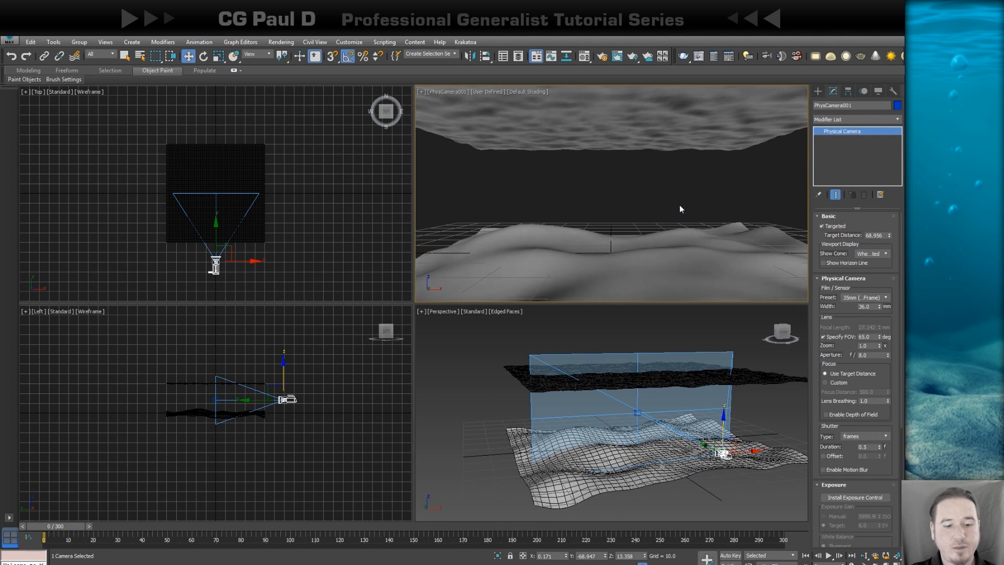
pyautogui.press('F10')
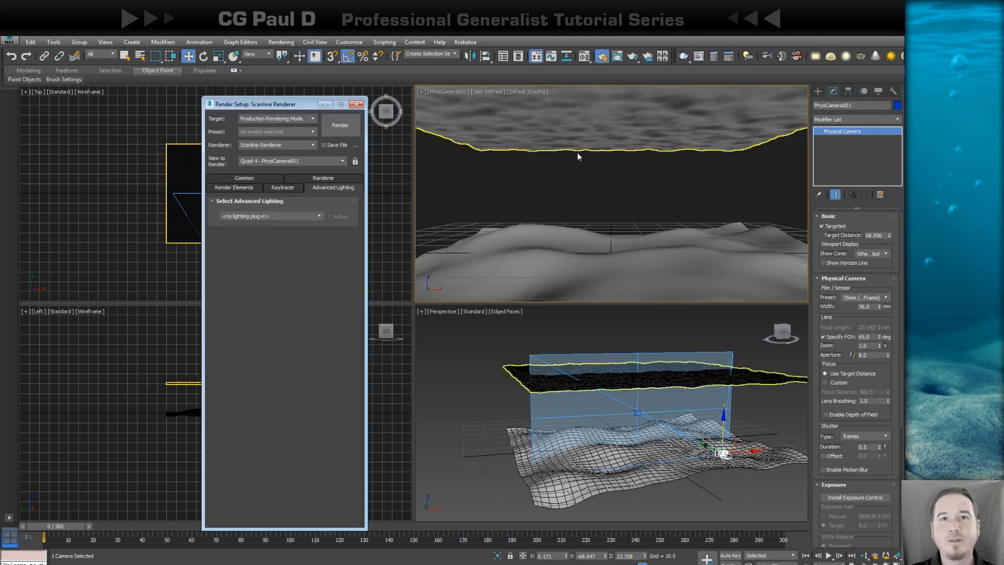
pyautogui.click(244, 179)
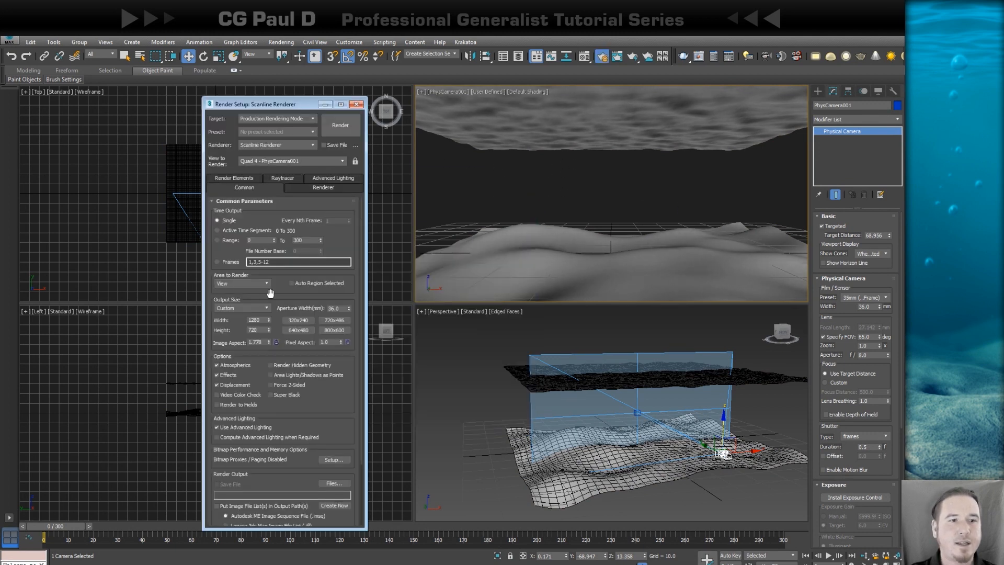
pyautogui.click(258, 320)
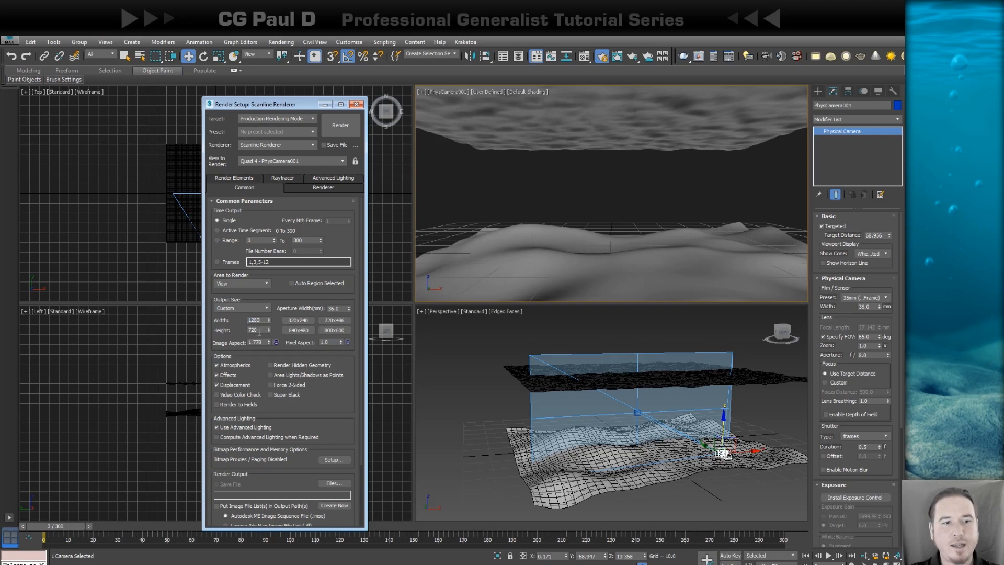
pyautogui.click(258, 330)
pyautogui.write('7')
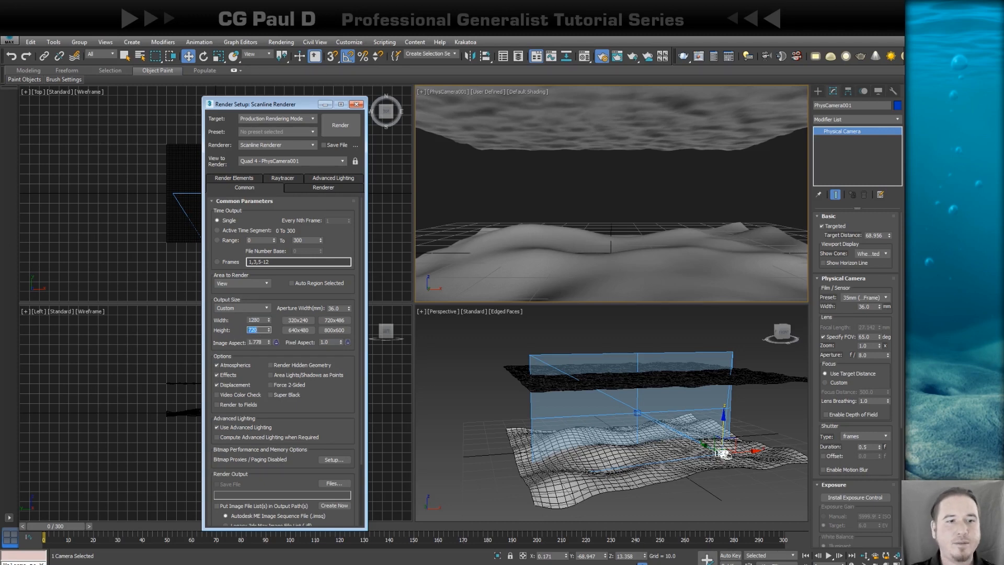
# Step: Close Render Setup, deselect the camera, and hide the Cameras category from the scene display
pyautogui.click(607, 162)
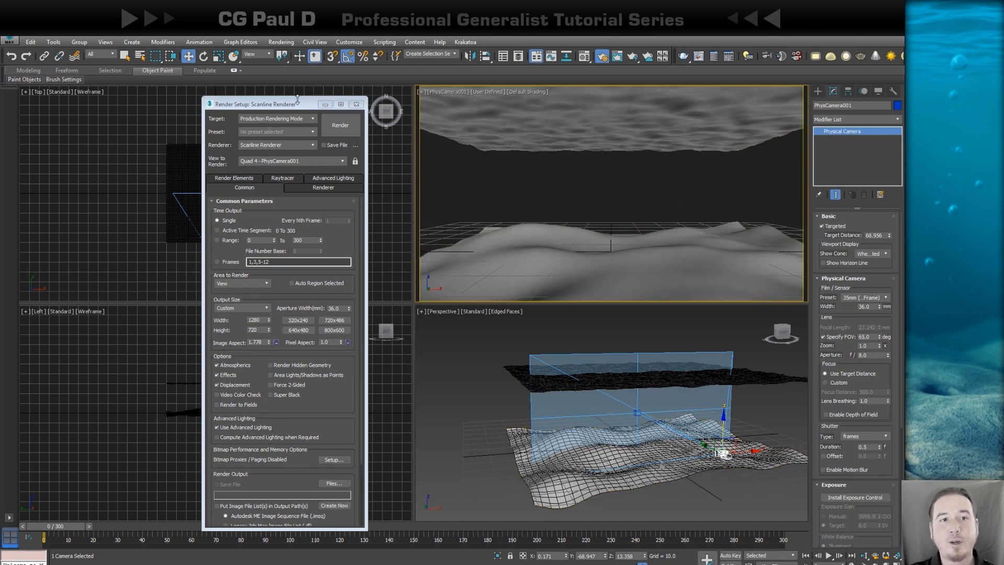
pyautogui.click(356, 105)
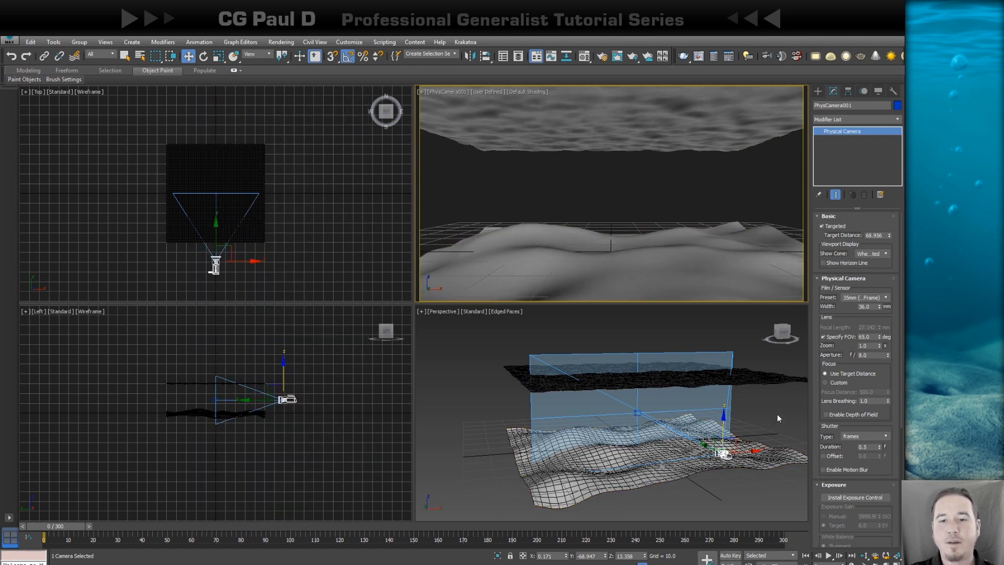
pyautogui.click(757, 421)
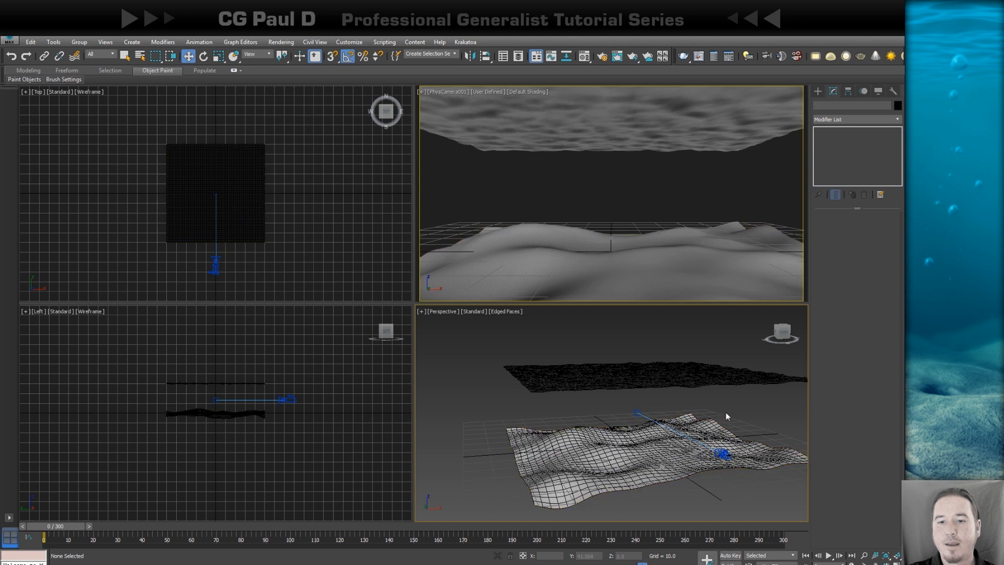
pyautogui.click(877, 92)
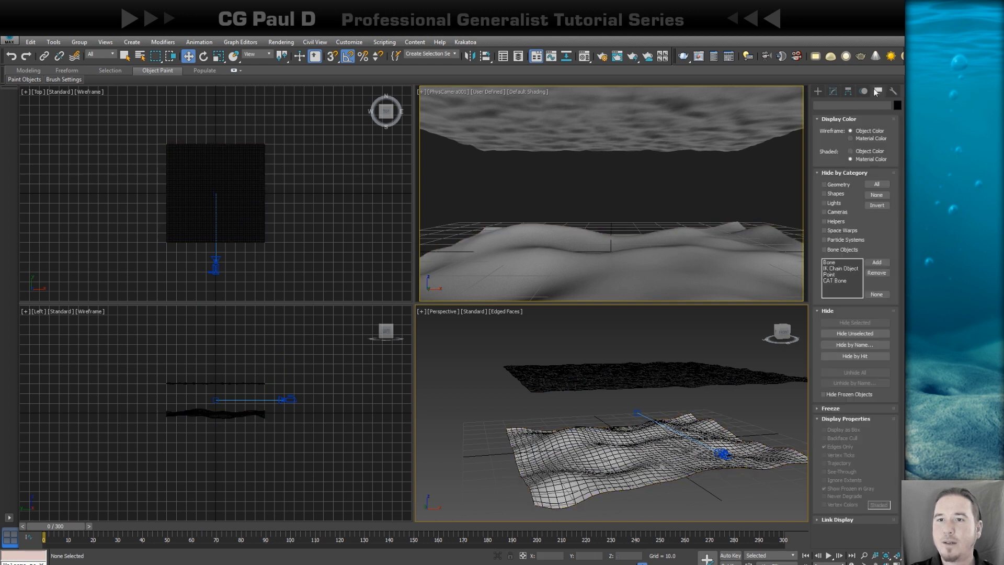
pyautogui.click(824, 213)
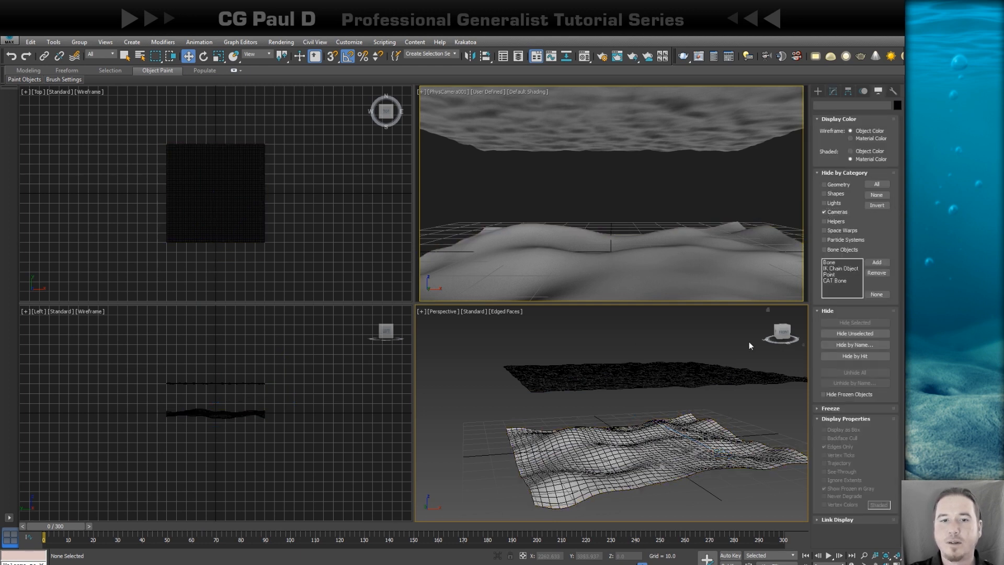
# Step: Create a PF Source emitter about 19 long by 13.4 wide beside the sea floor in the Perspective view
pyautogui.click(648, 366)
pyautogui.click(724, 404)
pyautogui.keyDown('alt'); pyautogui.moveTo(723, 404); pyautogui.dragTo(710, 403, button='middle'); pyautogui.keyUp('alt')
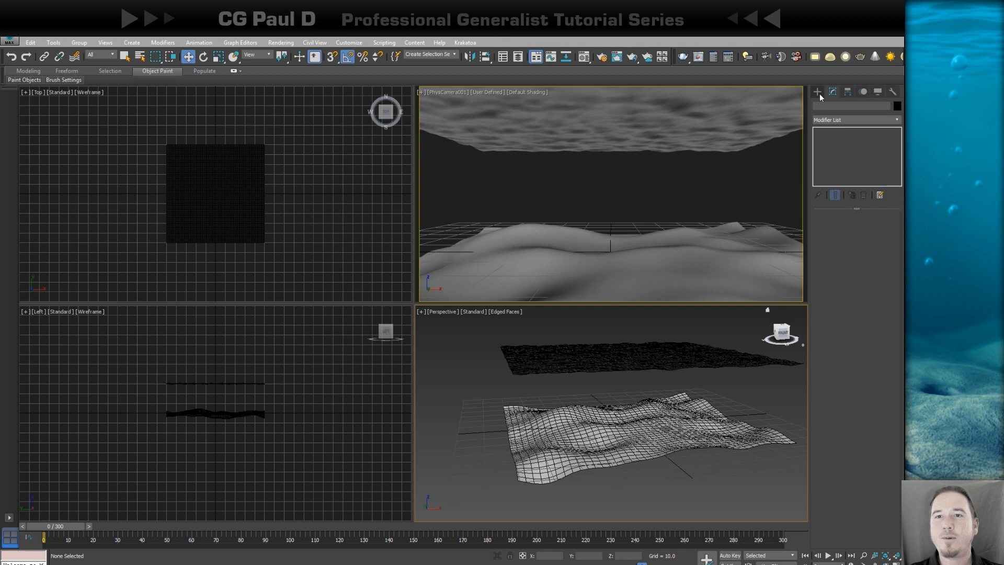
pyautogui.click(818, 93)
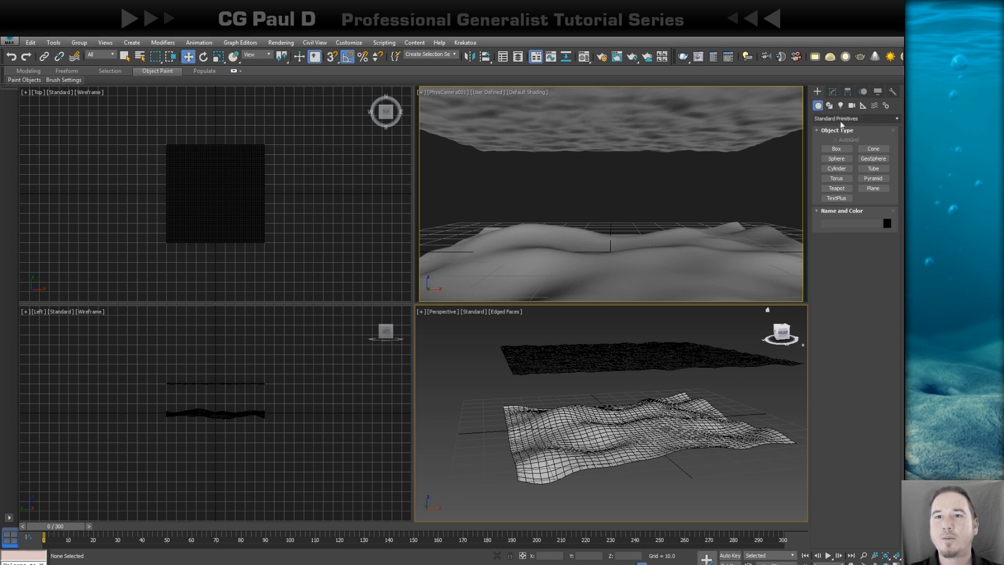
pyautogui.click(843, 117)
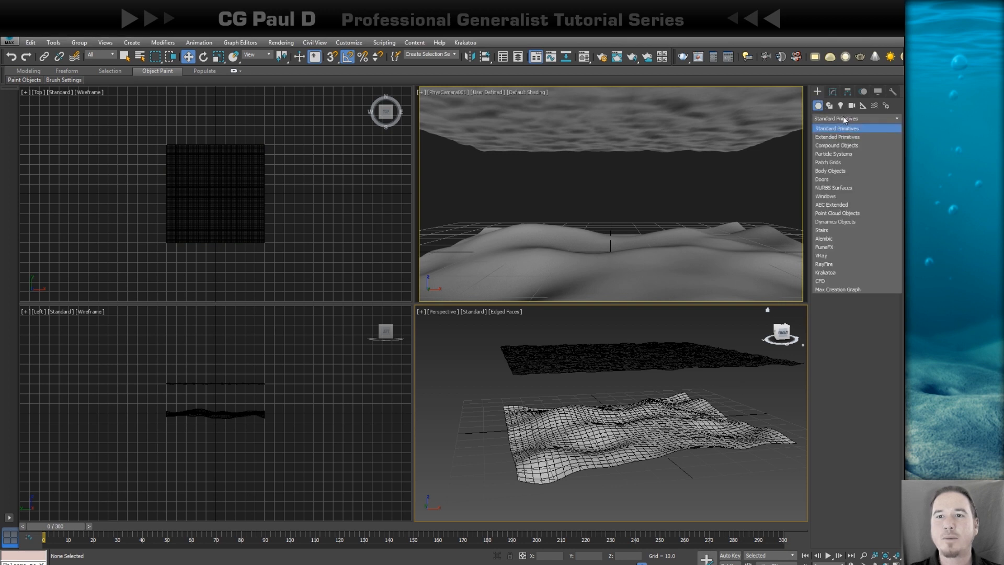
pyautogui.click(833, 154)
pyautogui.click(834, 149)
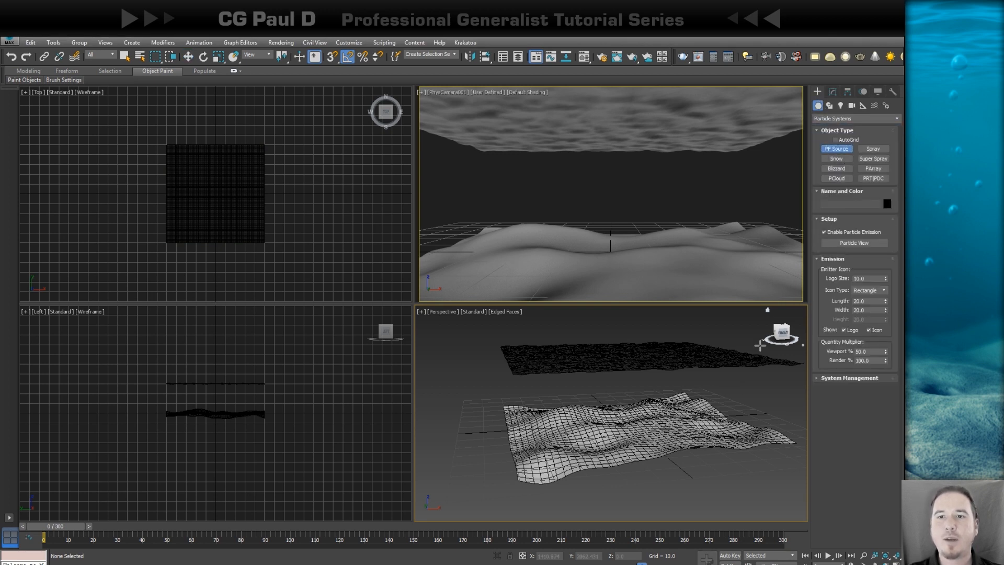
pyautogui.moveTo(720, 407)
pyautogui.mouseDown()
pyautogui.moveTo(737, 400)
pyautogui.moveTo(732, 405)
pyautogui.mouseUp()
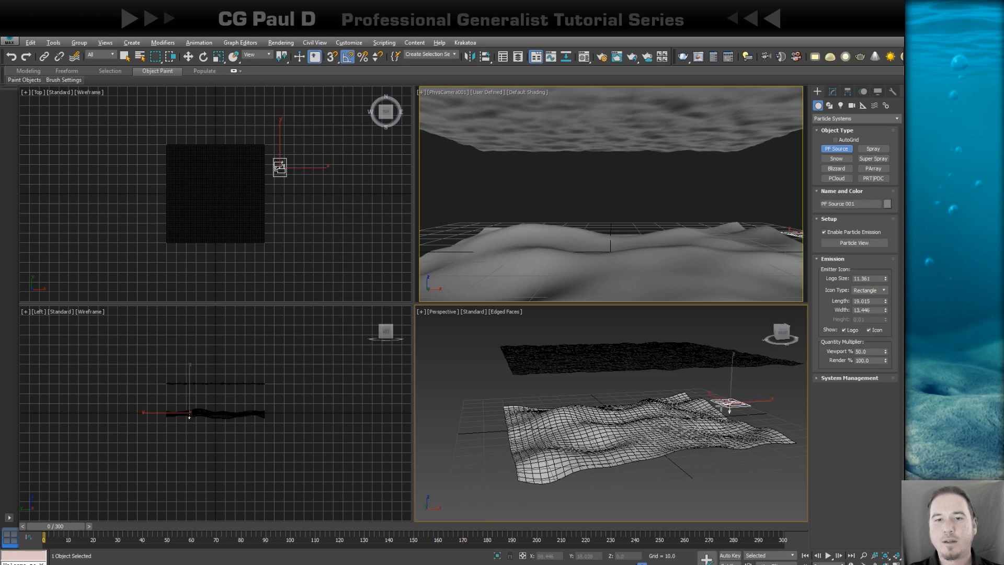
# Step: Maximize the Perspective view, flip the particle emitter so its arrow points up, and centre it at X 0, Y 0
pyautogui.hotkey('alt', 'w')
pyautogui.press('w')
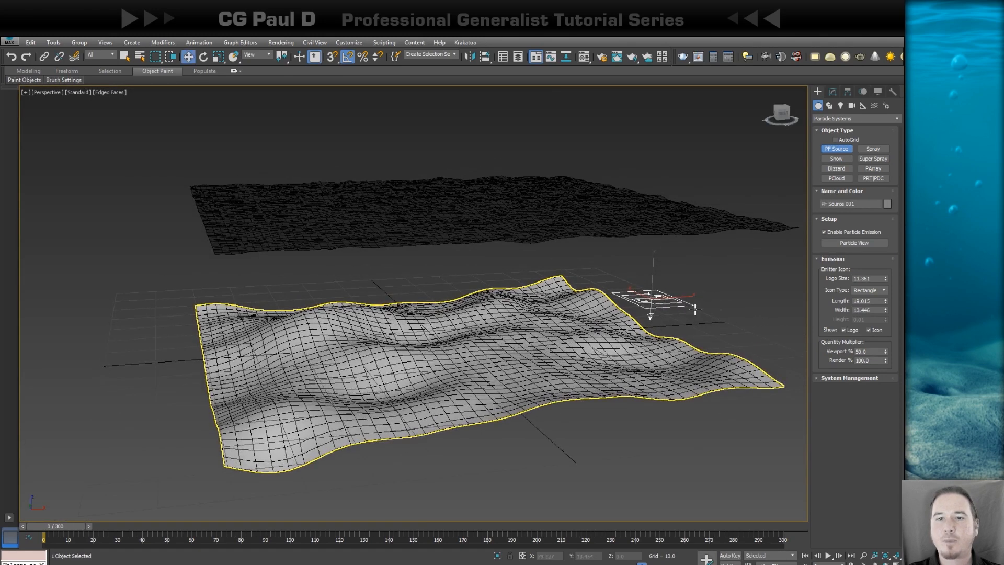
pyautogui.press('e')
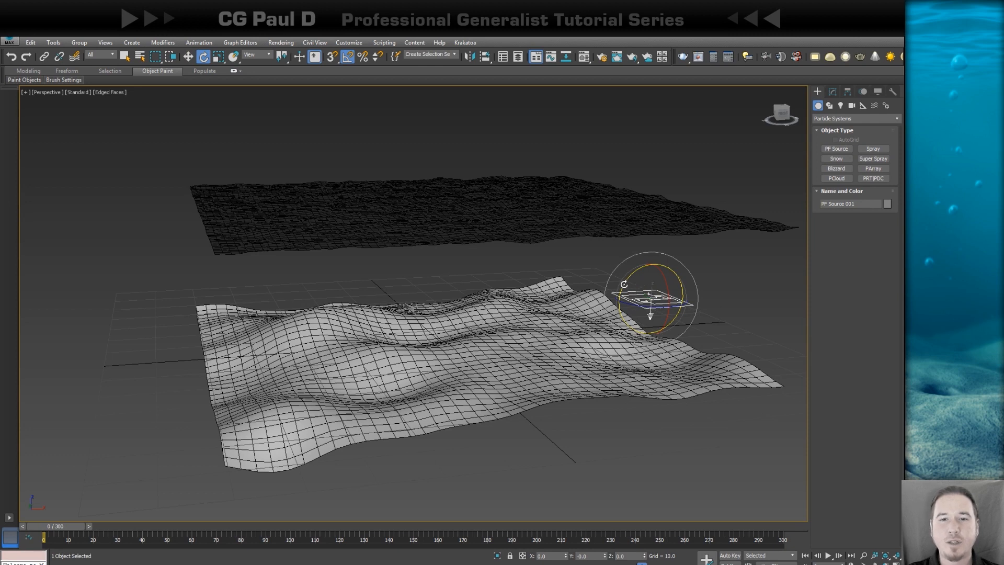
pyautogui.moveTo(620, 283); pyautogui.dragTo(709, 238)
pyautogui.press('w')
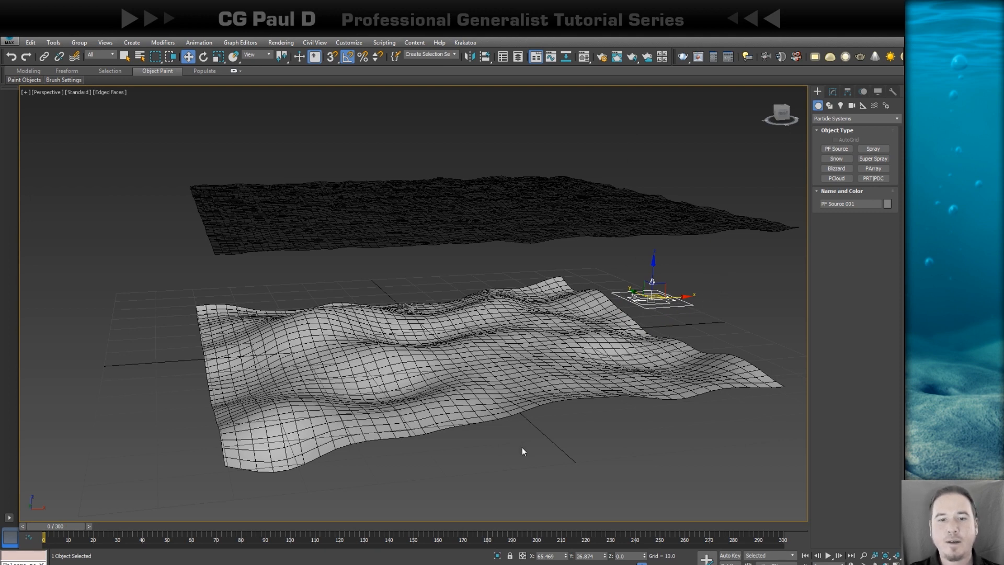
pyautogui.rightClick(565, 556)
pyautogui.rightClick(604, 555)
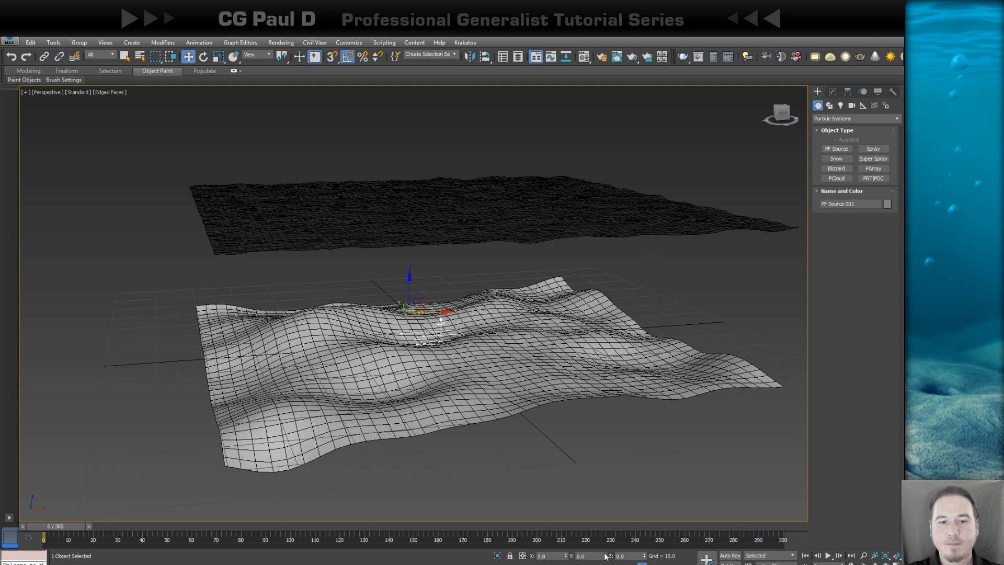
# Step: Open Particle View and rename the particle source to PF Bubbles
pyautogui.moveTo(581, 435); pyautogui.dragTo(651, 439, button='middle')
pyautogui.click(655, 441)
pyautogui.press('6')
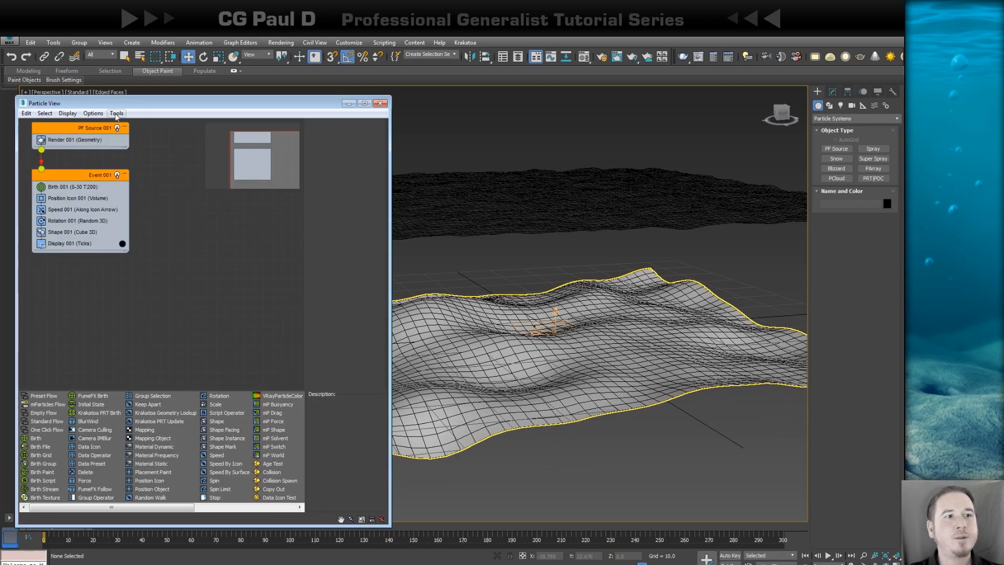
pyautogui.moveTo(145, 107); pyautogui.dragTo(142, 109)
pyautogui.click(97, 132)
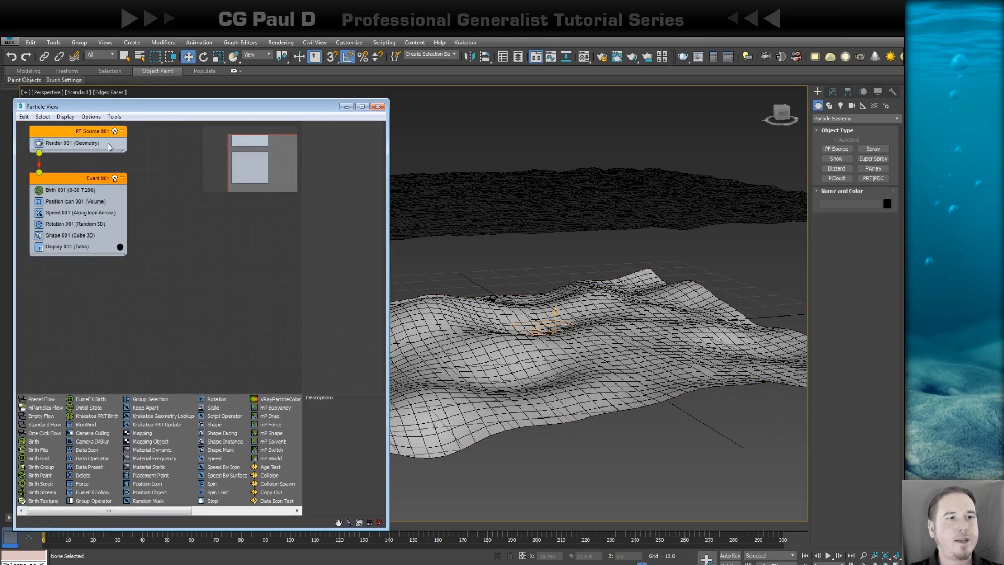
pyautogui.rightClick(96, 132)
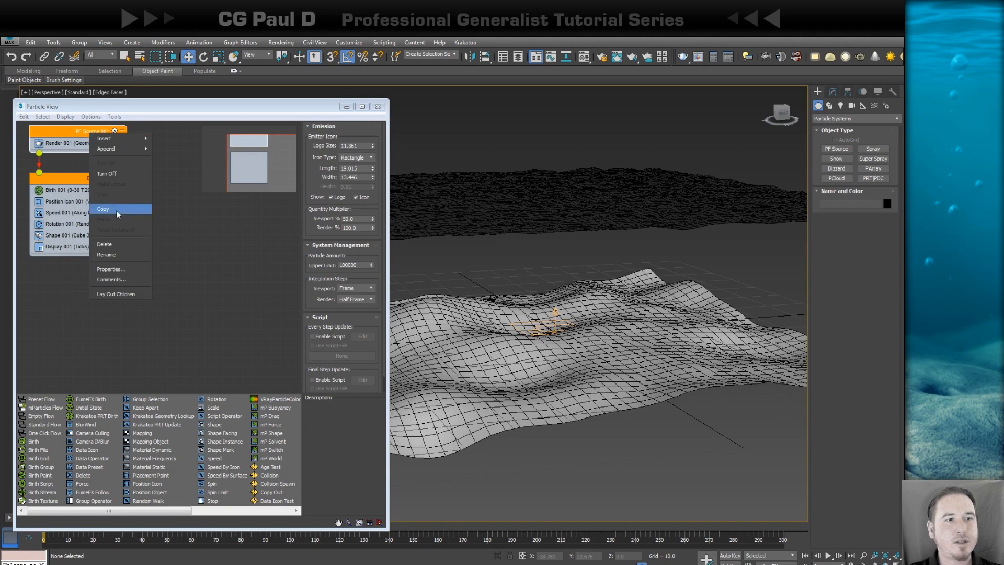
pyautogui.click(121, 253)
pyautogui.moveTo(81, 132); pyautogui.dragTo(108, 132)
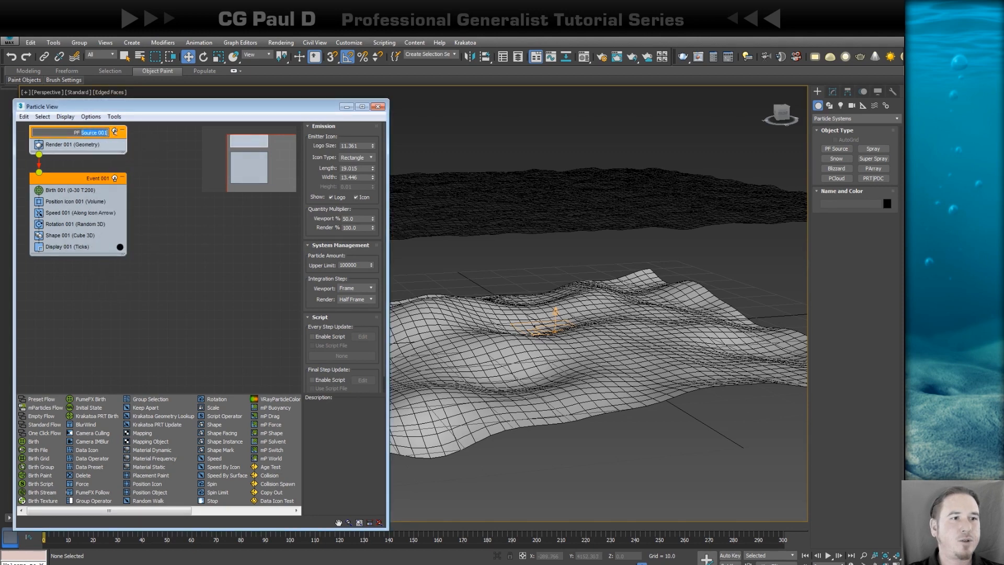
pyautogui.write('Bubbles')
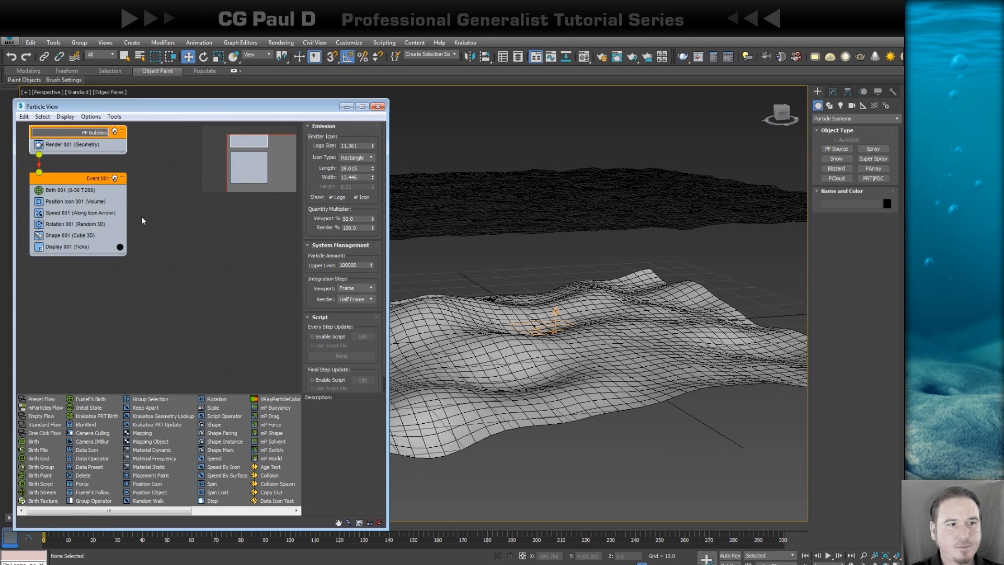
pyautogui.click(141, 217)
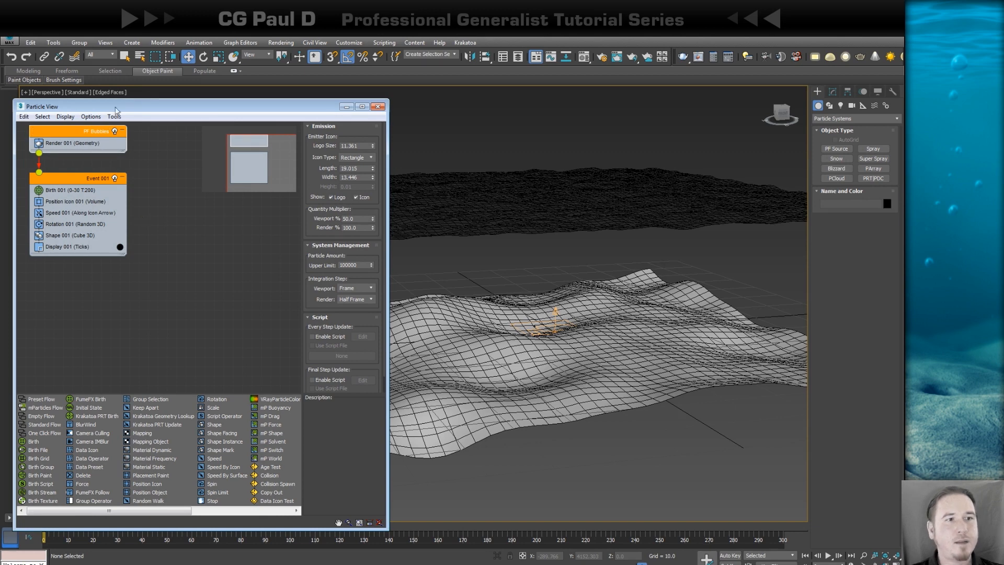
# Step: Set the PF Bubbles viewport quantity multiplier to 100% and its viewport integration step to Half Frame
pyautogui.click(78, 134)
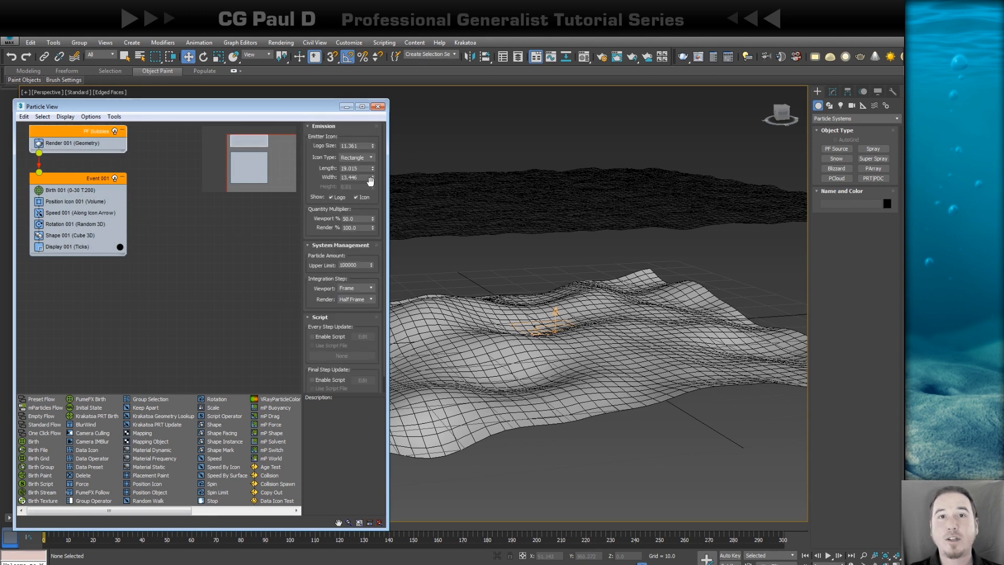
pyautogui.doubleClick(355, 218)
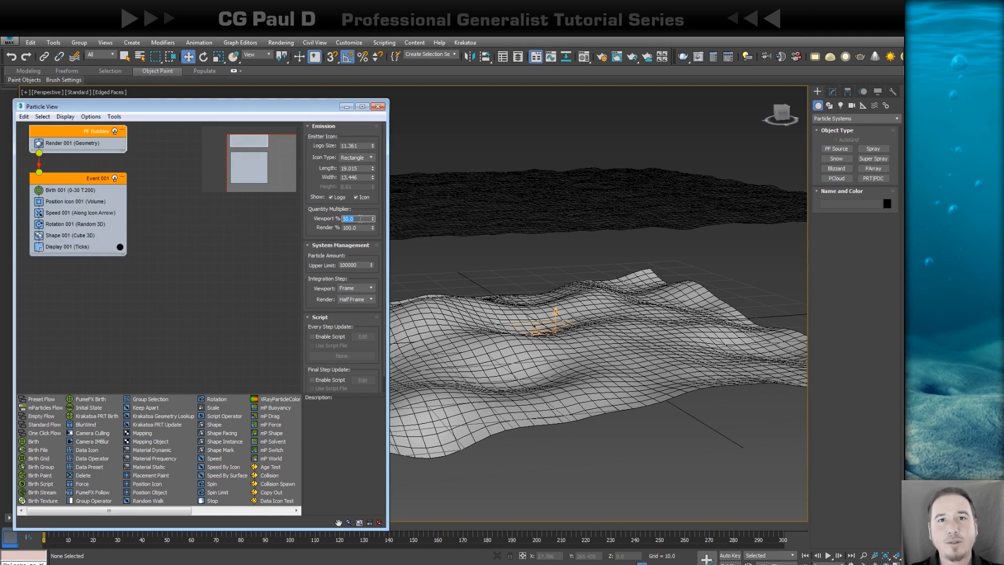
pyautogui.write('100')
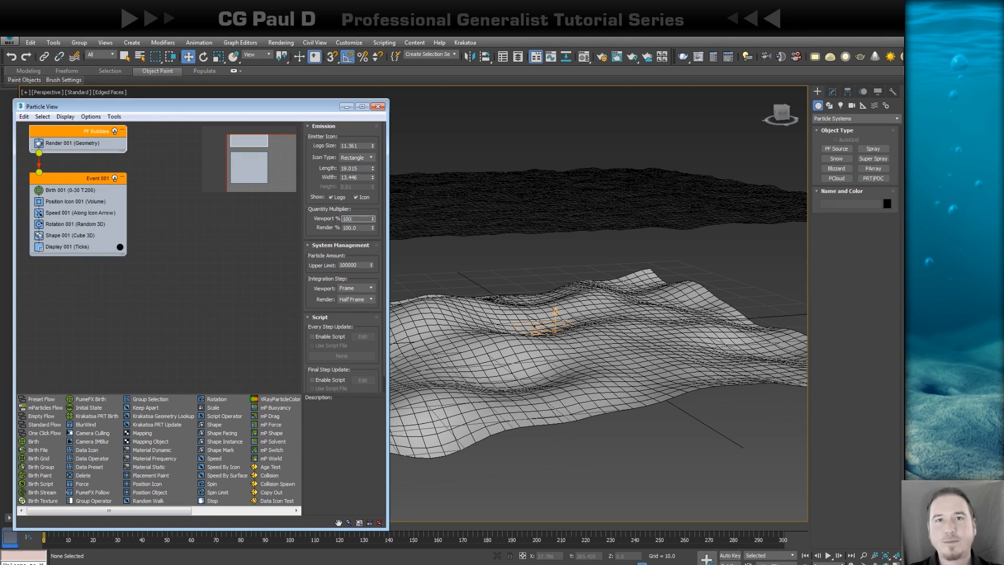
pyautogui.press('Return')
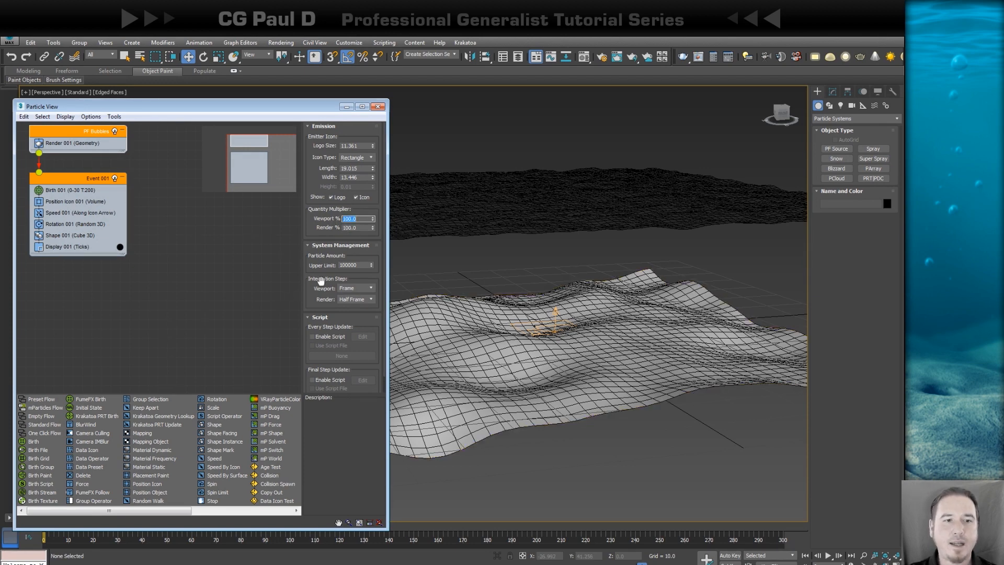
pyautogui.click(356, 288)
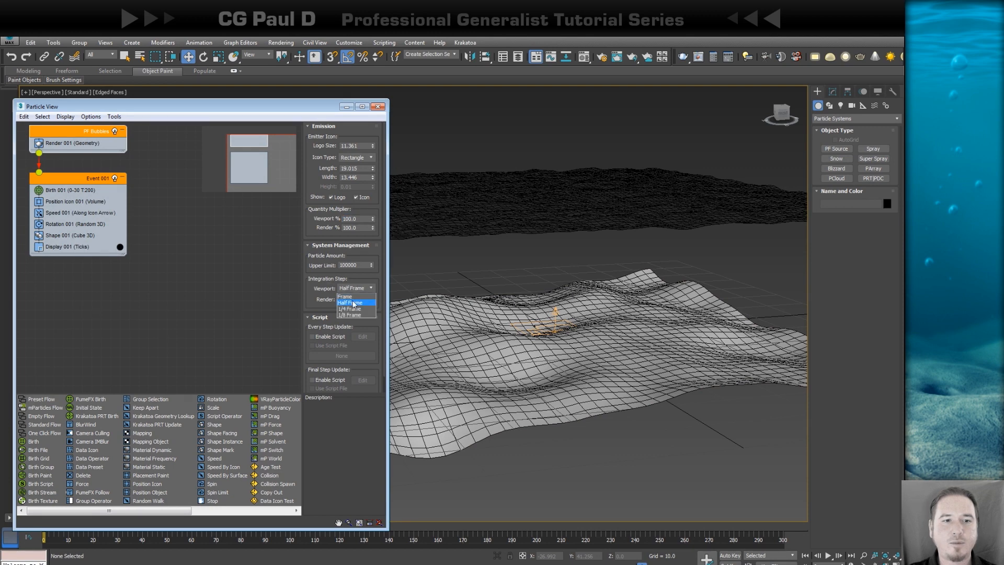
pyautogui.click(349, 303)
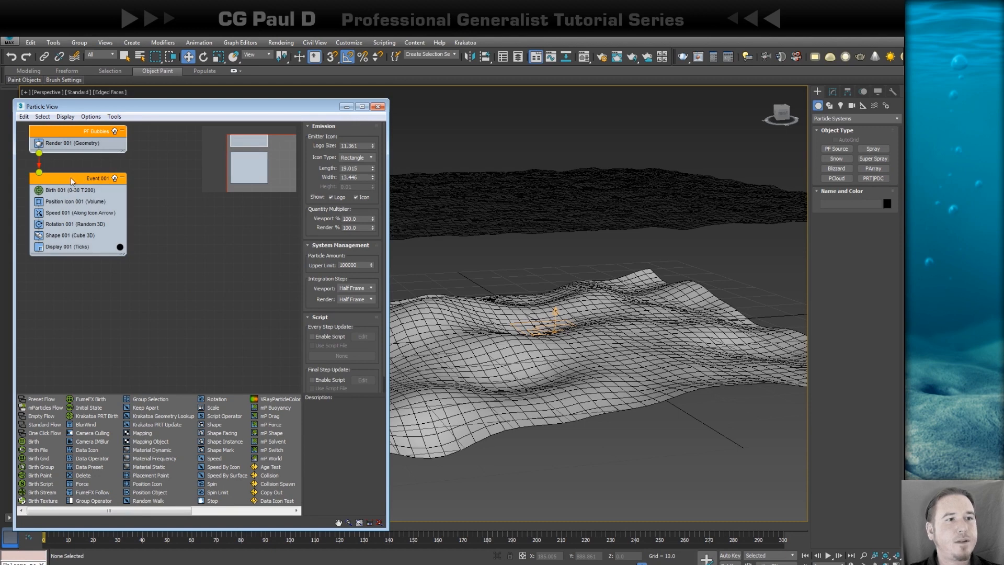
# Step: Rename the particle flow's birth event to BubbleEmit
pyautogui.click(97, 181)
pyautogui.rightClick(96, 180)
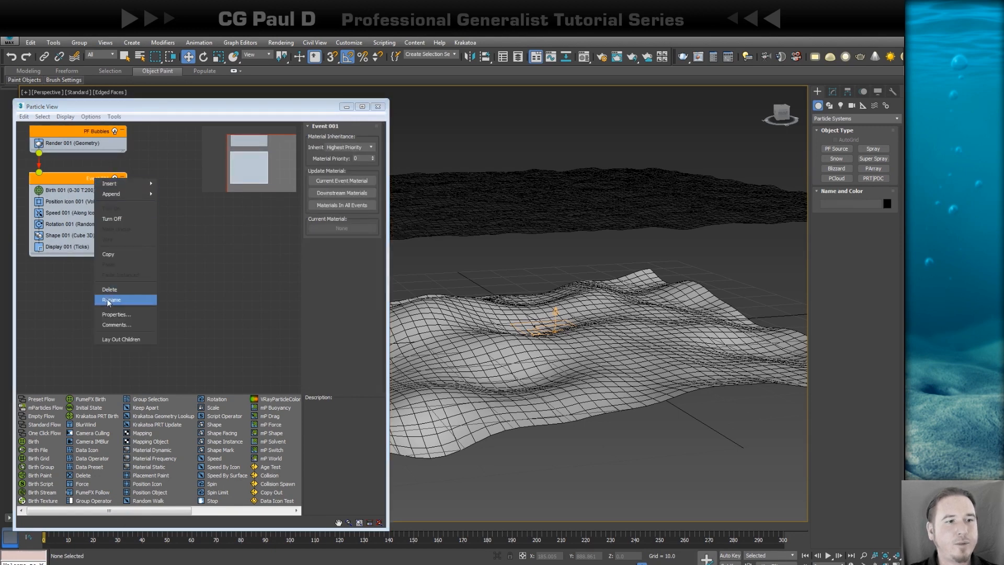
pyautogui.click(126, 297)
pyautogui.moveTo(82, 179); pyautogui.dragTo(118, 179)
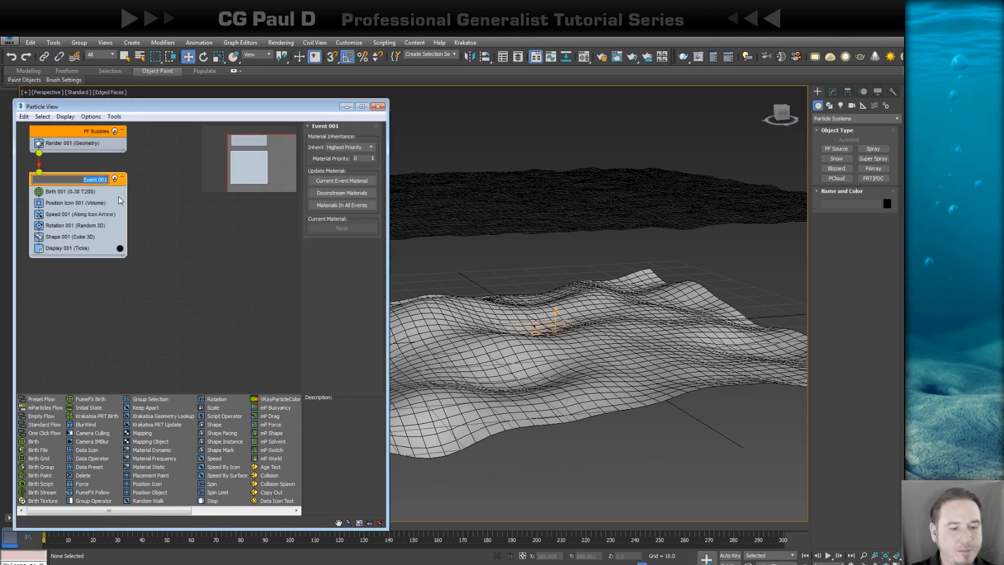
pyautogui.write('BubbleEmit')
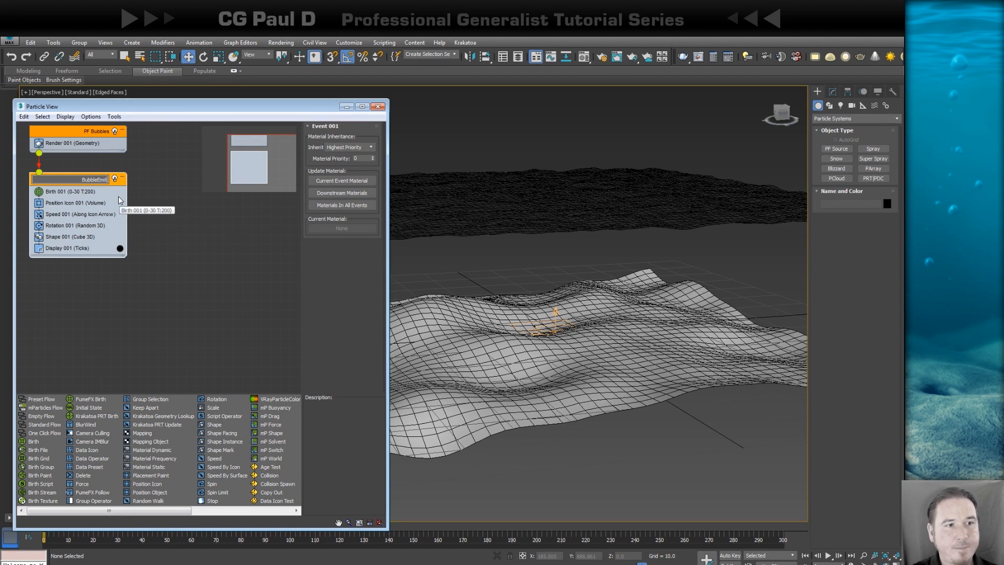
pyautogui.press('Return')
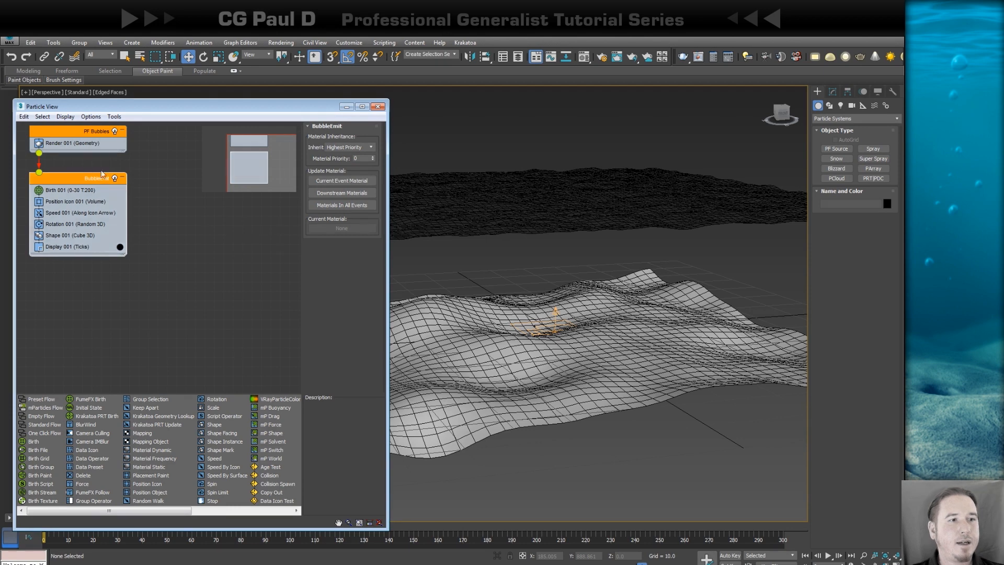
# Step: Set the Birth operator's emit stop to frame 300, and open the Position Icon operator's settings
pyautogui.click(63, 192)
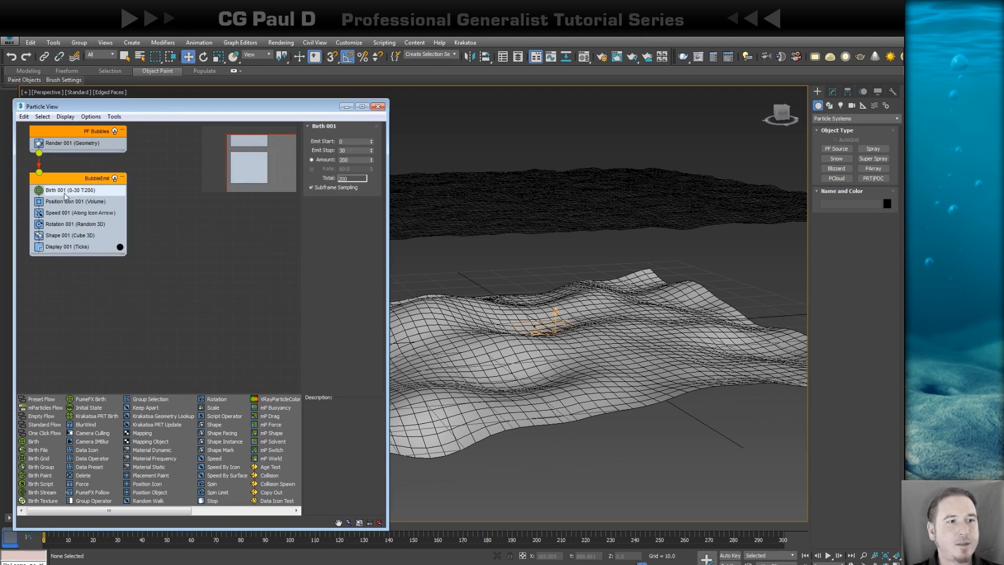
pyautogui.press('Tab')
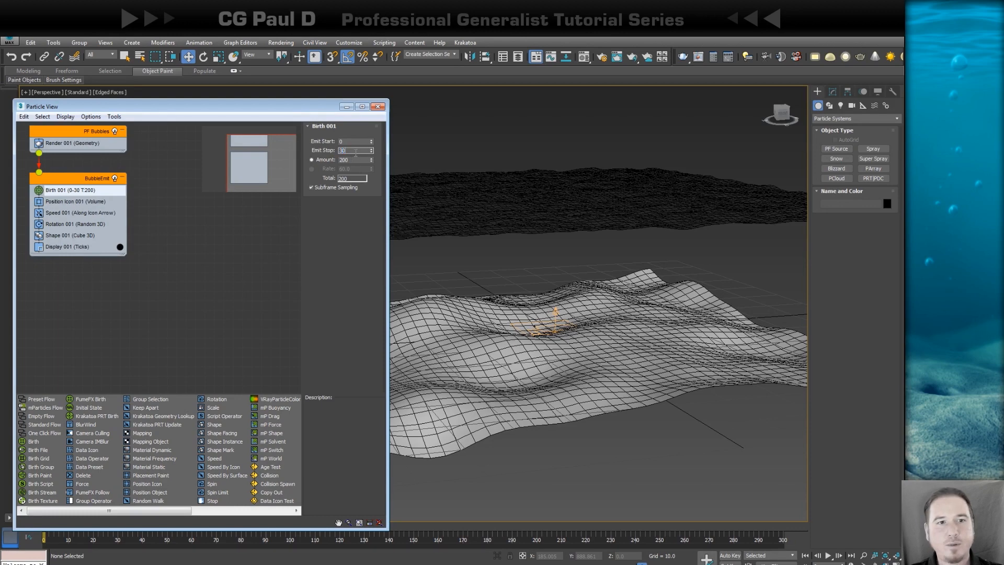
pyautogui.write('3')
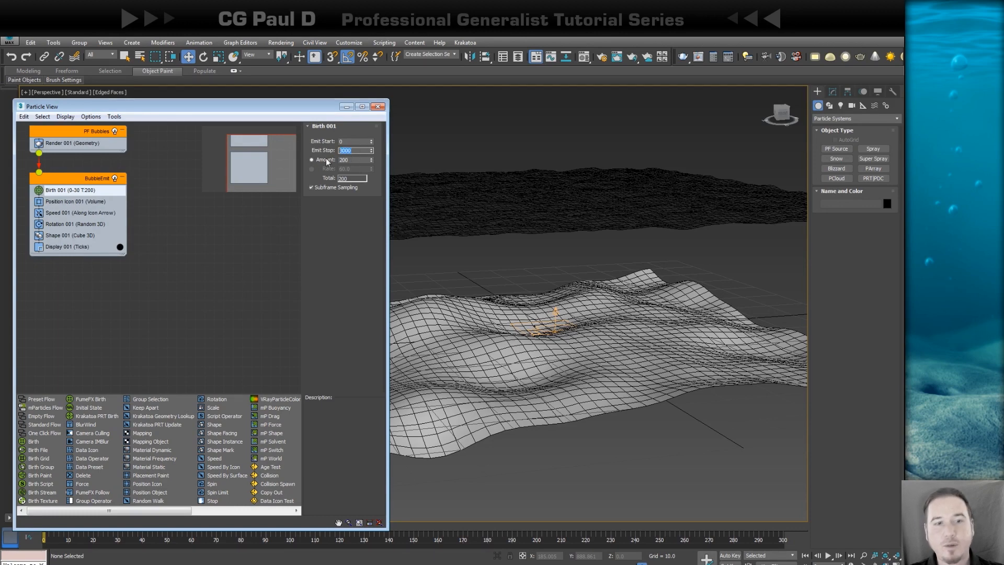
pyautogui.write('00')
pyautogui.press('Return')
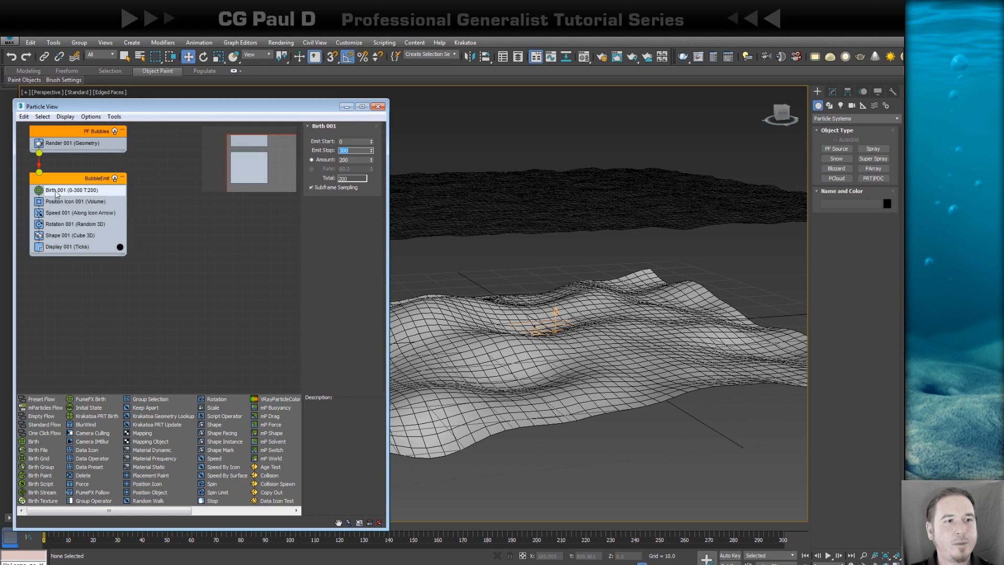
pyautogui.click(81, 203)
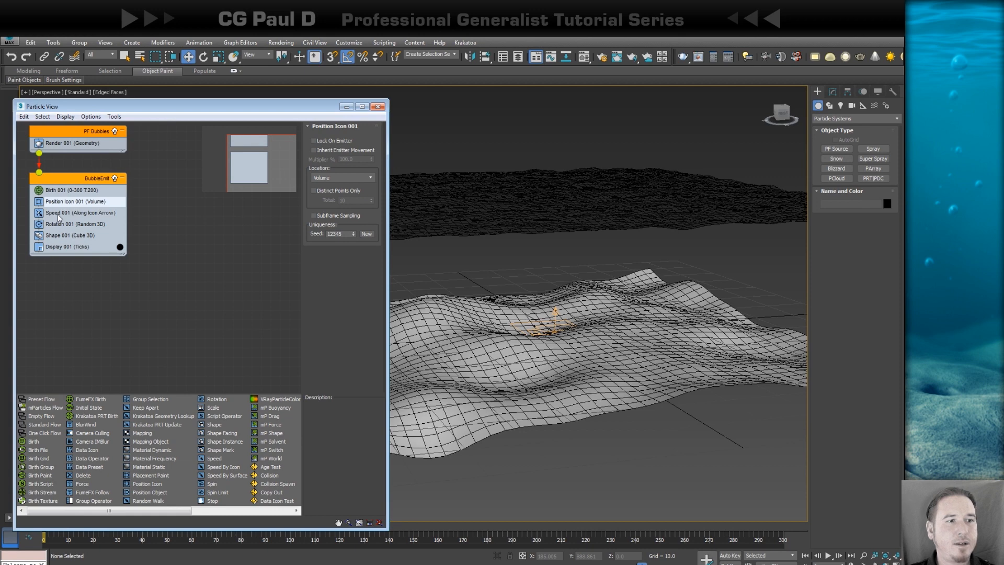
# Step: Set the Display operator's particle colour to white and shorten the Particle View window to uncover the time slider
pyautogui.click(59, 214)
pyautogui.click(121, 247)
pyautogui.moveTo(274, 149); pyautogui.dragTo(274, 160)
pyautogui.click(349, 171)
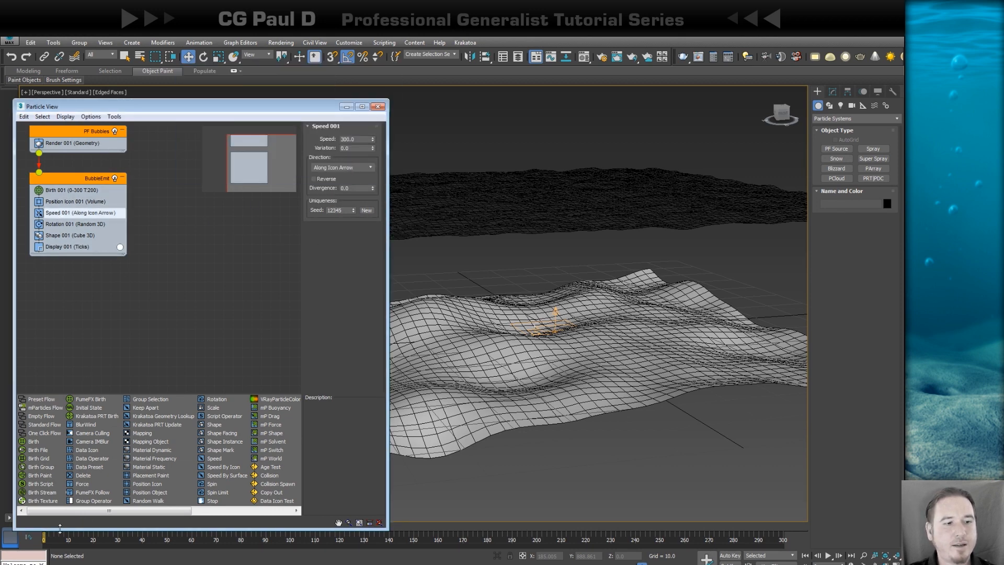
pyautogui.moveTo(60, 529)
pyautogui.mouseDown()
pyautogui.moveTo(60, 518)
pyautogui.moveTo(77, 527)
pyautogui.moveTo(103, 521)
pyautogui.moveTo(54, 526)
pyautogui.mouseUp()
pyautogui.press('w')
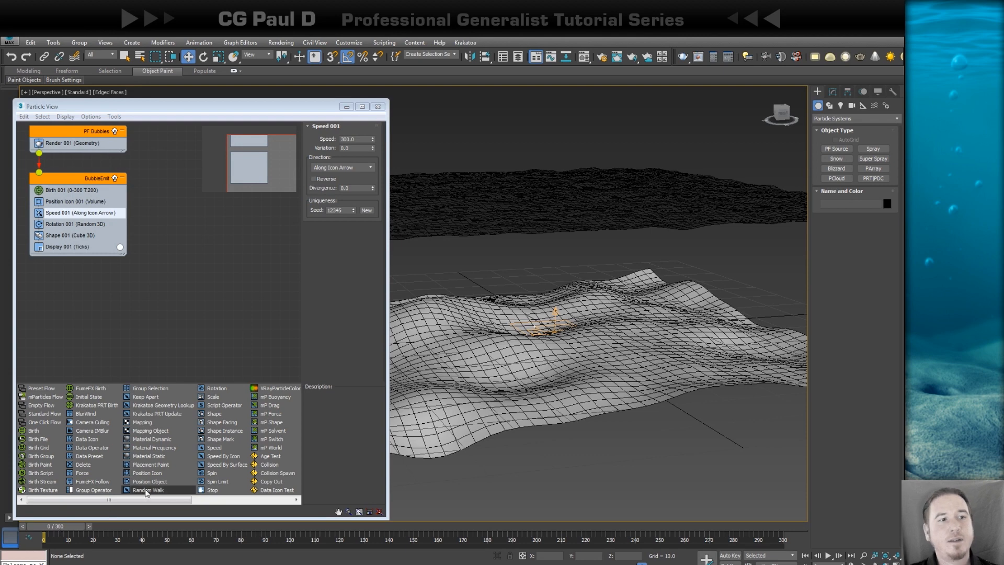
# Step: Delete the Speed operator from the BubbleEmit event and disable its Rotation operator
pyautogui.click(73, 222)
pyautogui.click(73, 217)
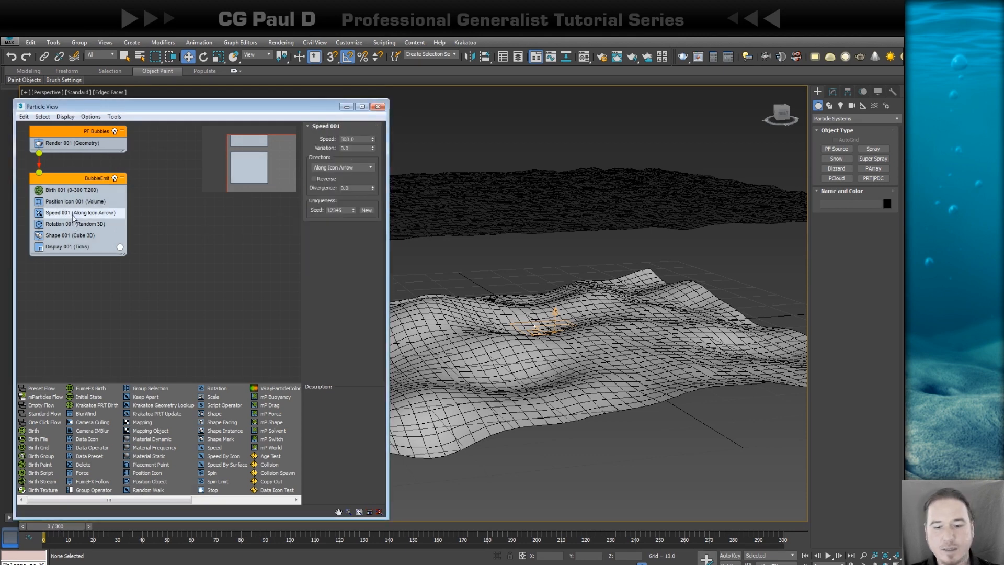
pyautogui.press('Delete')
pyautogui.click(49, 213)
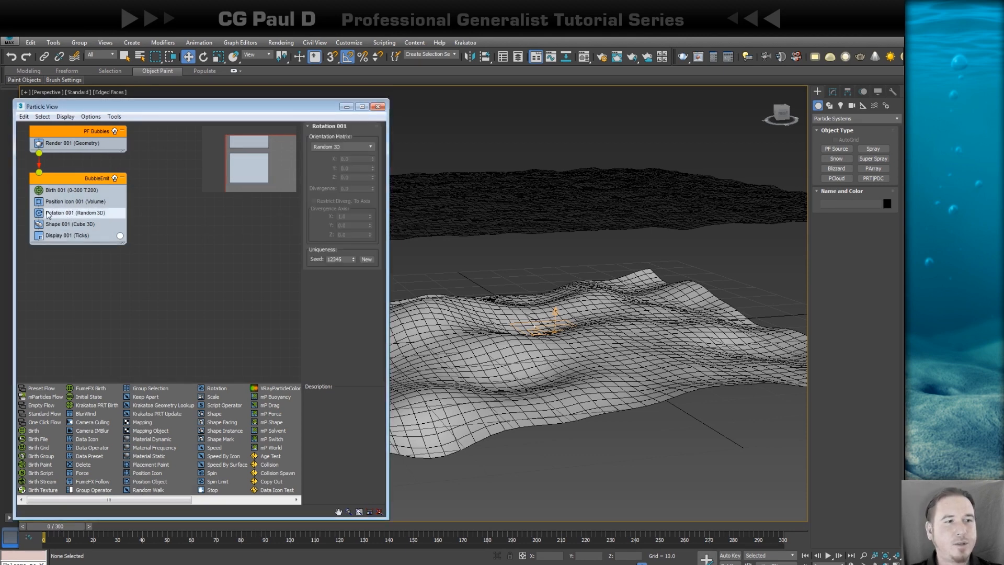
pyautogui.click(38, 214)
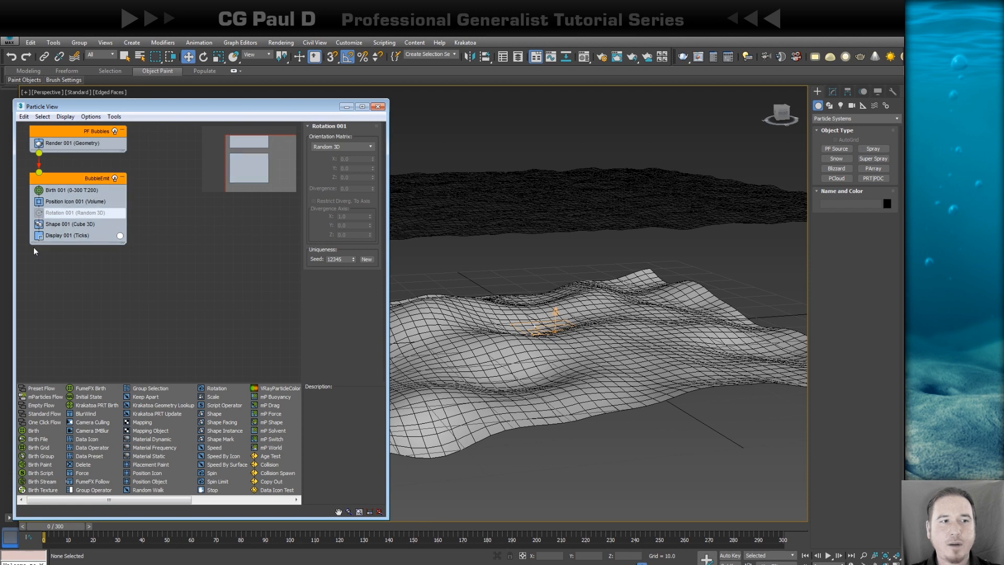
# Step: Delete the Shape operator from the BubbleEmit event and scrub the timeline to check the particles, returning to frame 0
pyautogui.click(59, 225)
pyautogui.press('Delete')
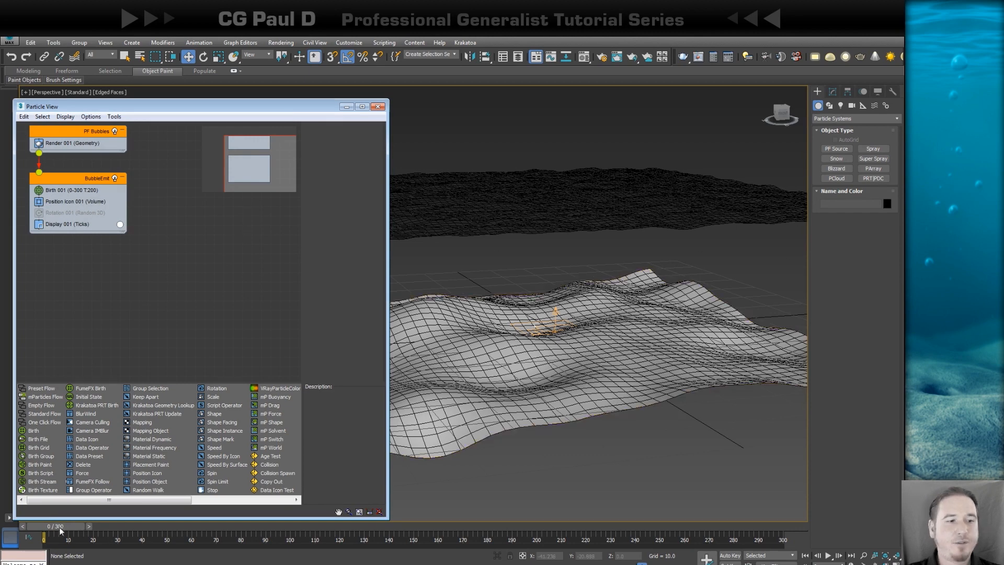
pyautogui.moveTo(59, 527); pyautogui.dragTo(168, 540)
pyautogui.press('Home')
pyautogui.press('w')
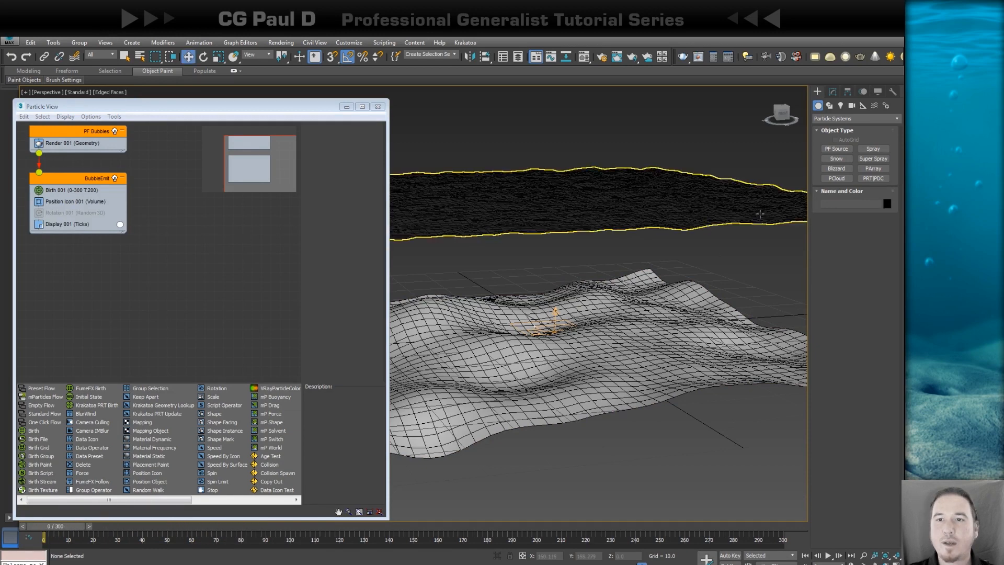
# Step: Create an upward-pointing Wind space warp beside the sea floor with an icon size of about 4.35
pyautogui.click(875, 106)
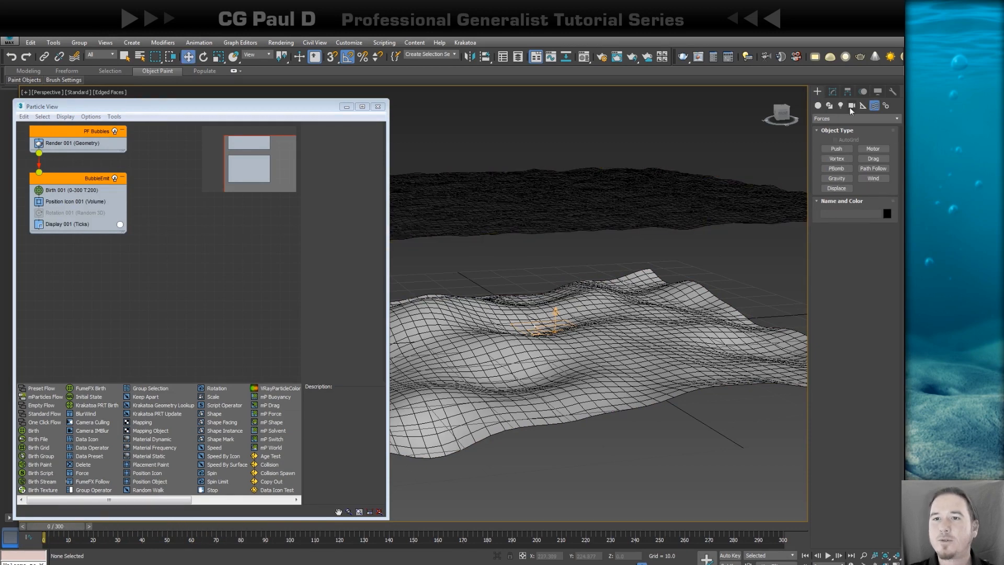
pyautogui.click(873, 178)
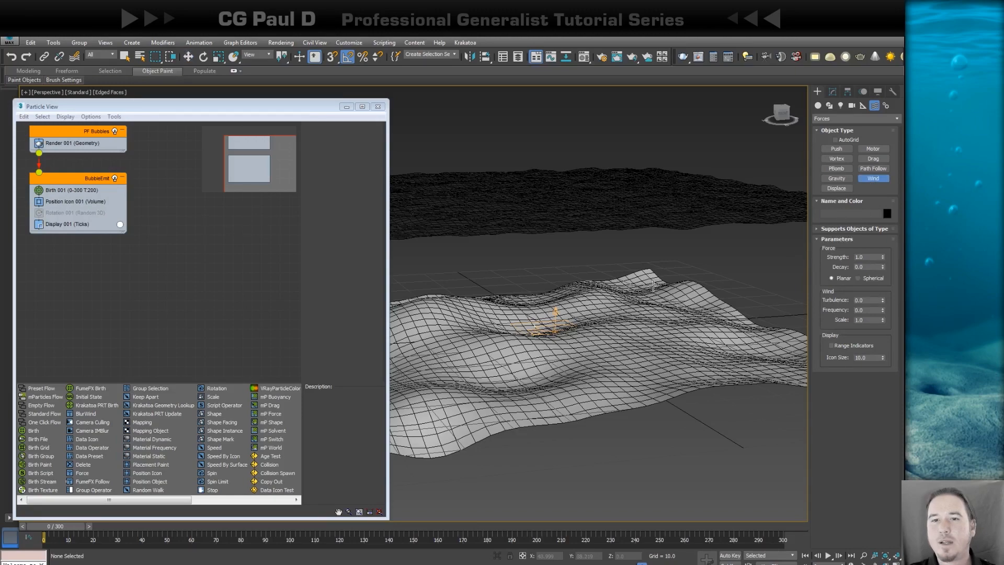
pyautogui.moveTo(742, 345)
pyautogui.keyDown('alt'); pyautogui.mouseDown(button='middle')
pyautogui.moveTo(741, 356)
pyautogui.moveTo(695, 305)
pyautogui.moveTo(557, 219)
pyautogui.mouseUp(button='middle'); pyautogui.keyUp('alt')
pyautogui.moveTo(688, 320)
pyautogui.mouseDown(button='middle')
pyautogui.moveTo(559, 275)
pyautogui.moveTo(672, 318)
pyautogui.moveTo(661, 323)
pyautogui.mouseUp(button='middle')
pyautogui.moveTo(676, 331); pyautogui.dragTo(697, 354)
pyautogui.moveTo(701, 342); pyautogui.dragTo(701, 308, button='middle')
pyautogui.press('w')
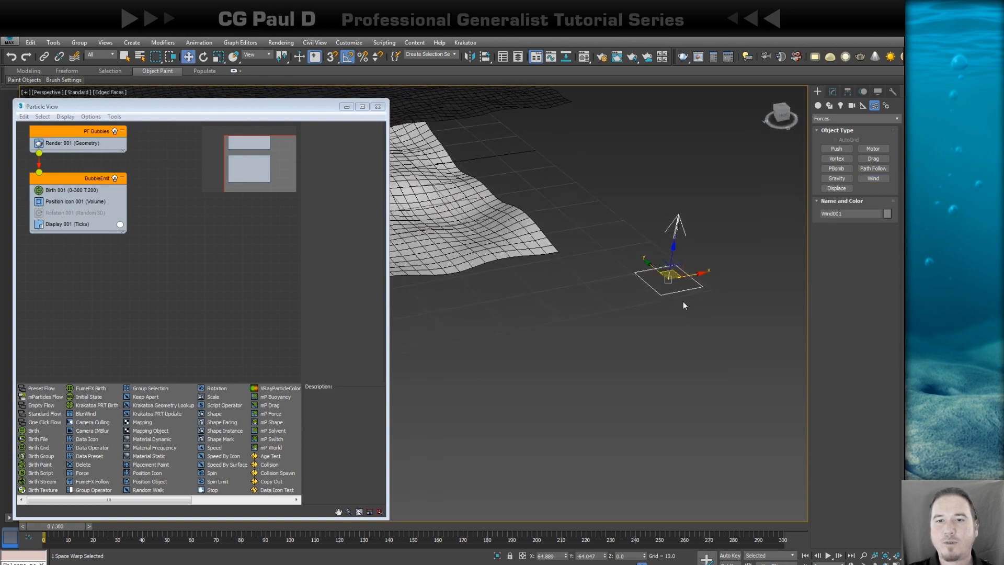
# Step: Show the wind's modifiable parameters and add a Force operator below Rotation in the BubbleEmit event
pyautogui.click(833, 93)
pyautogui.moveTo(538, 235); pyautogui.dragTo(653, 276, button='middle')
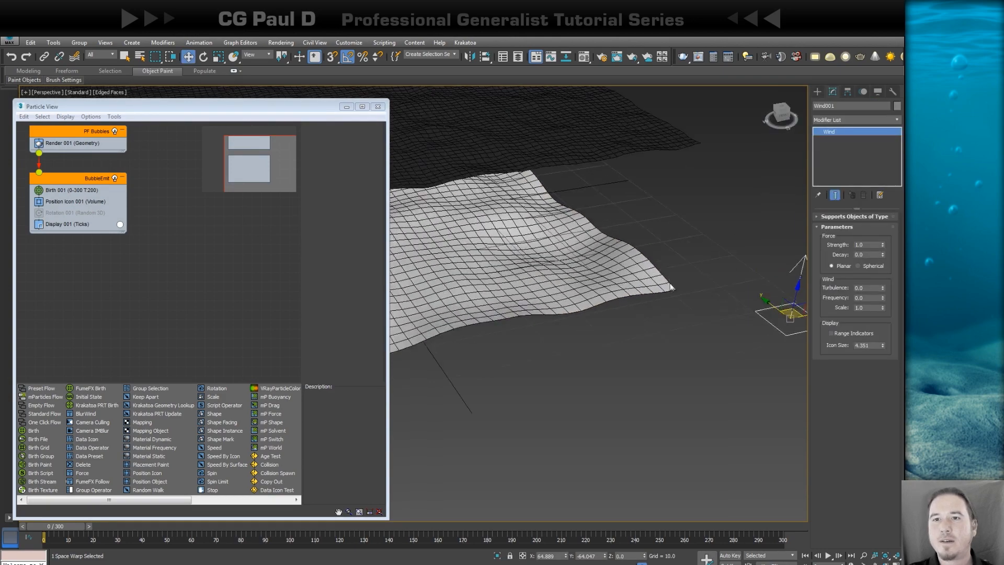
pyautogui.scroll(-3, 653, 276)
pyautogui.moveTo(554, 284); pyautogui.dragTo(638, 299, button='middle')
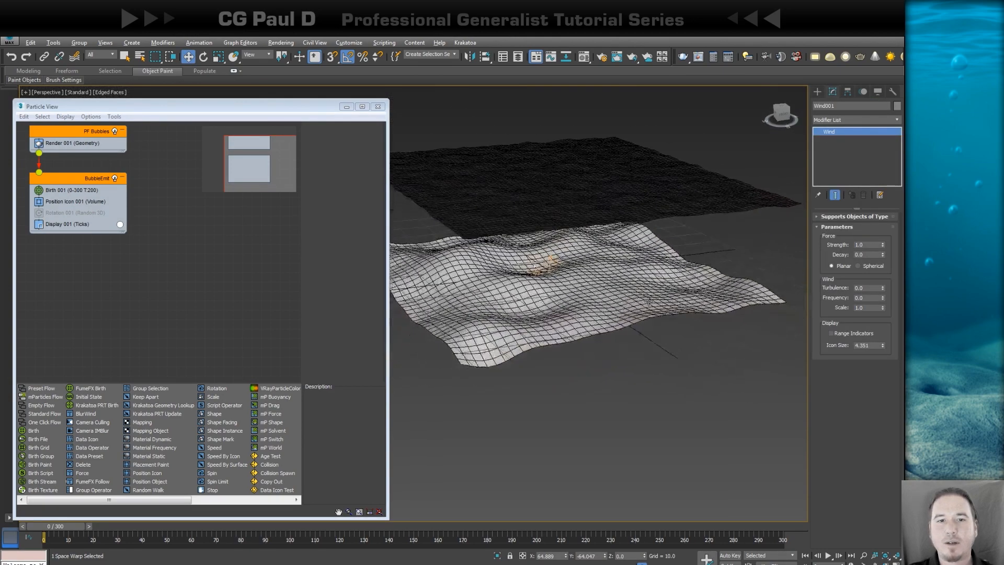
pyautogui.moveTo(576, 297); pyautogui.dragTo(661, 327, button='middle')
pyautogui.scroll(3, 625, 323)
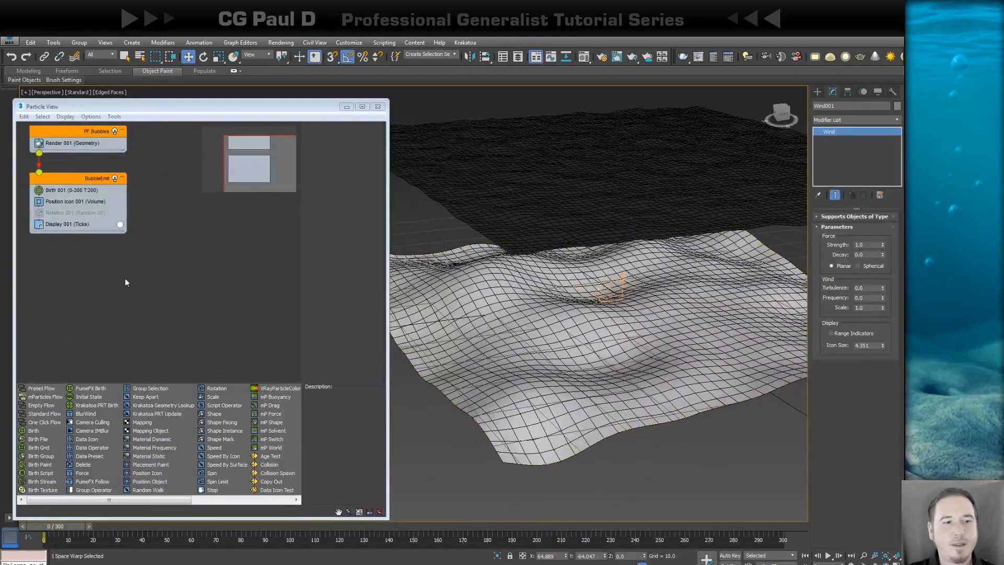
pyautogui.moveTo(88, 475); pyautogui.dragTo(79, 221)
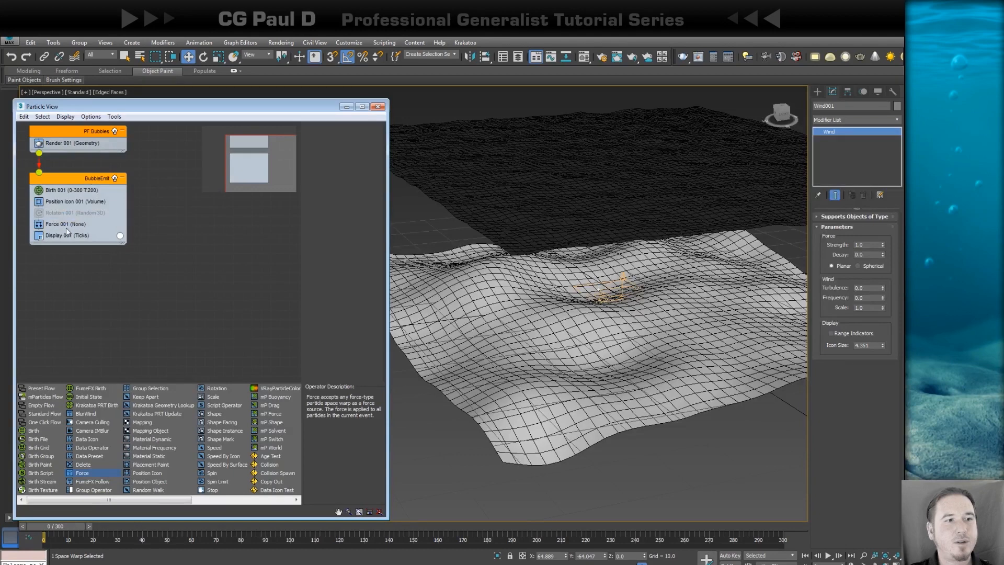
# Step: Assign Wind001 to the Force operator and set its influence to 100%
pyautogui.click(62, 226)
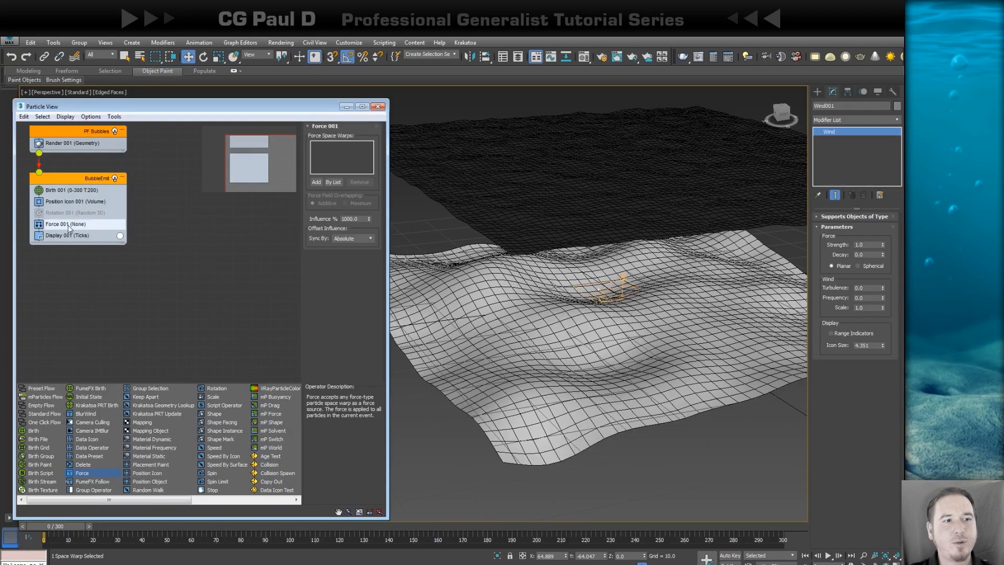
pyautogui.click(333, 182)
pyautogui.click(39, 90)
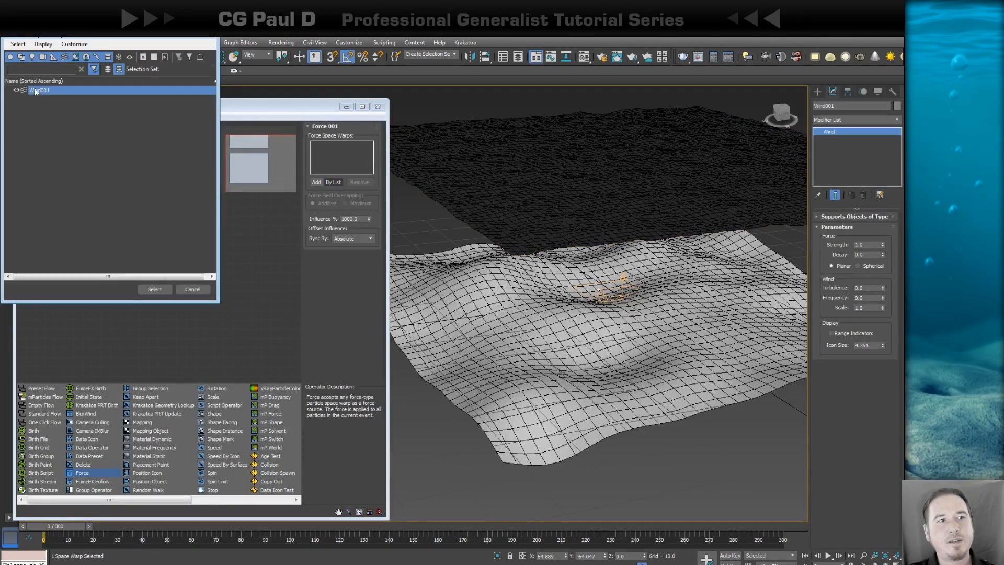
pyautogui.click(155, 289)
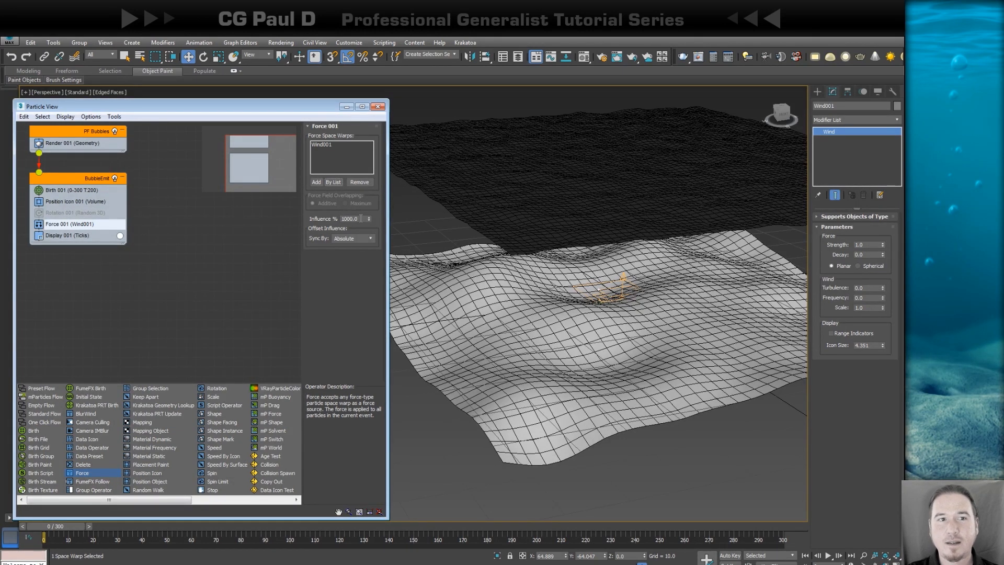
pyautogui.moveTo(361, 219); pyautogui.dragTo(317, 222)
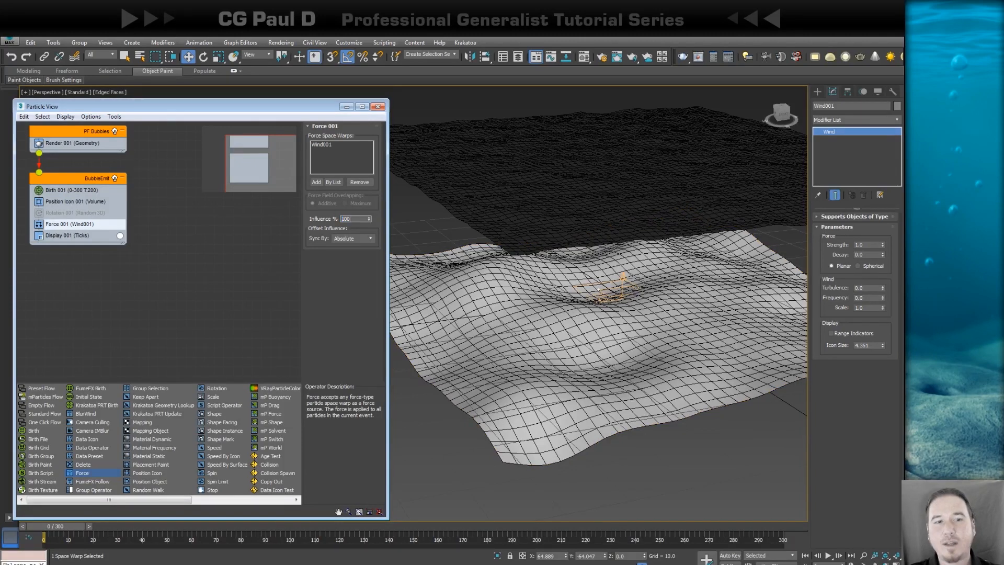
pyautogui.write('100')
pyautogui.press('Return')
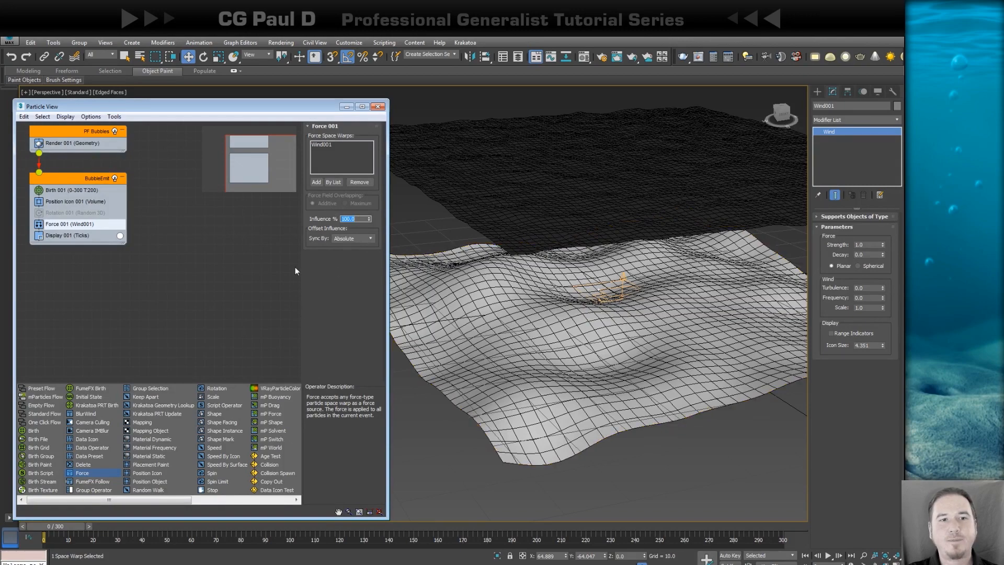
# Step: Play the animation twice from frame 0 to examine how fast the wind lifts the particles
pyautogui.moveTo(702, 370); pyautogui.dragTo(566, 333, button='middle')
pyautogui.scroll(-2, 674, 387)
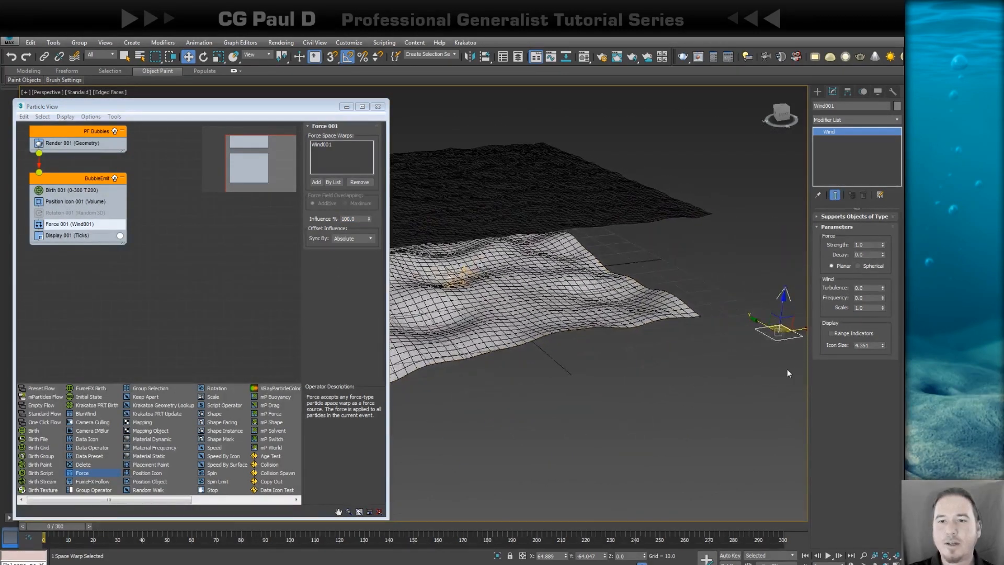
pyautogui.moveTo(787, 370); pyautogui.dragTo(747, 368, button='middle')
pyautogui.moveTo(474, 392); pyautogui.dragTo(640, 360, button='middle')
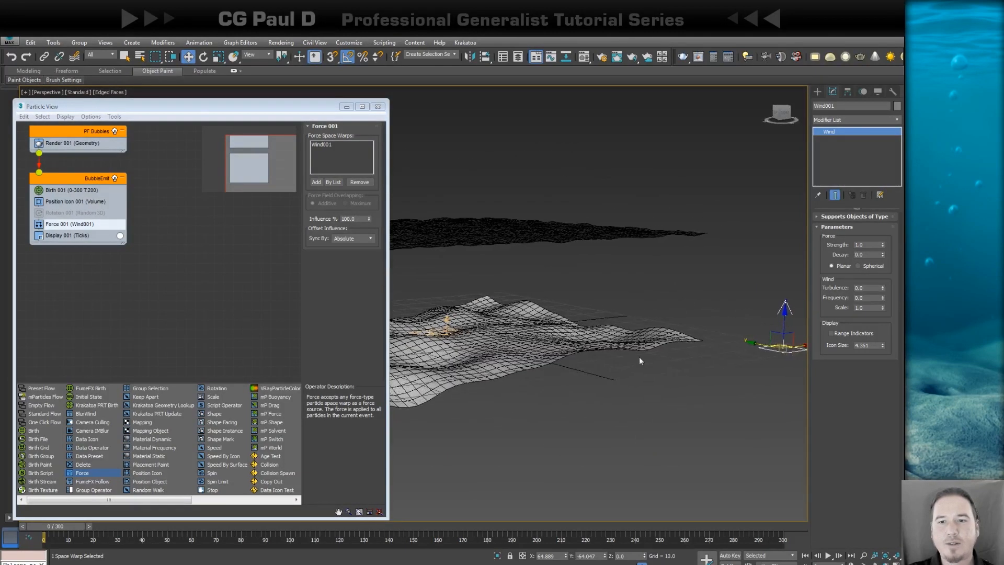
pyautogui.doubleClick(872, 244)
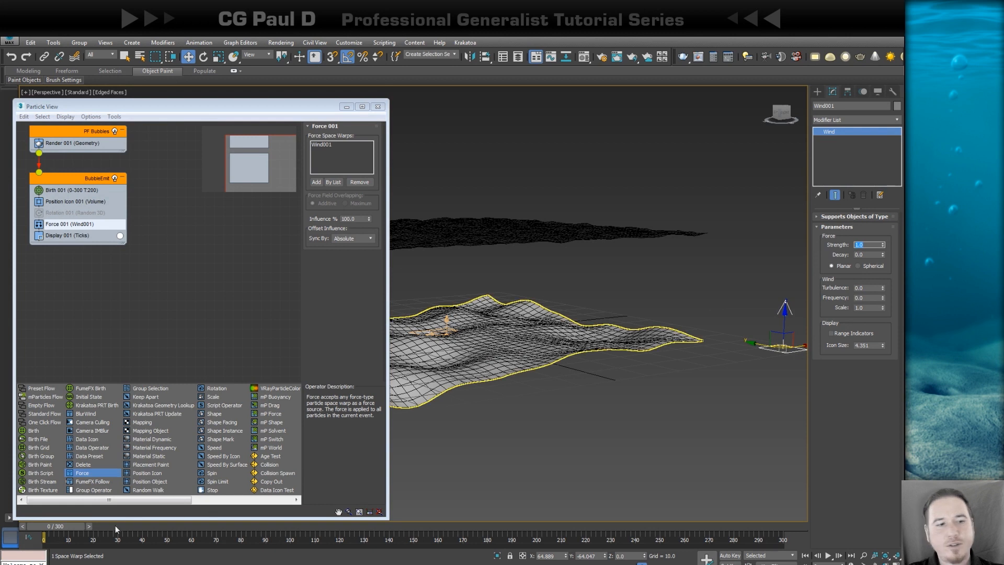
pyautogui.moveTo(64, 525)
pyautogui.mouseDown()
pyautogui.moveTo(151, 526)
pyautogui.moveTo(44, 526)
pyautogui.moveTo(159, 528)
pyautogui.moveTo(55, 537)
pyautogui.mouseUp()
pyautogui.press('w')
pyautogui.click(828, 557)
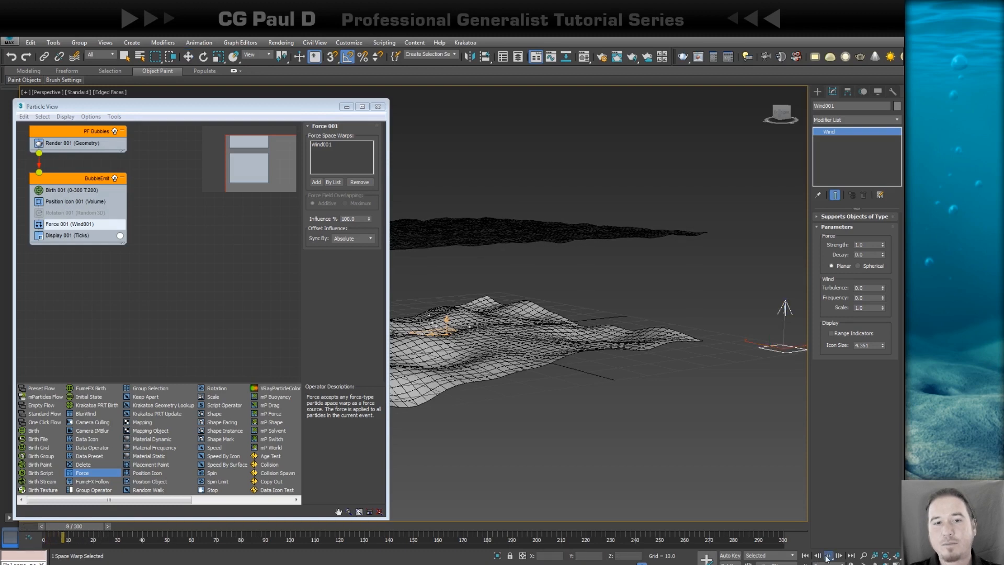
pyautogui.click(828, 556)
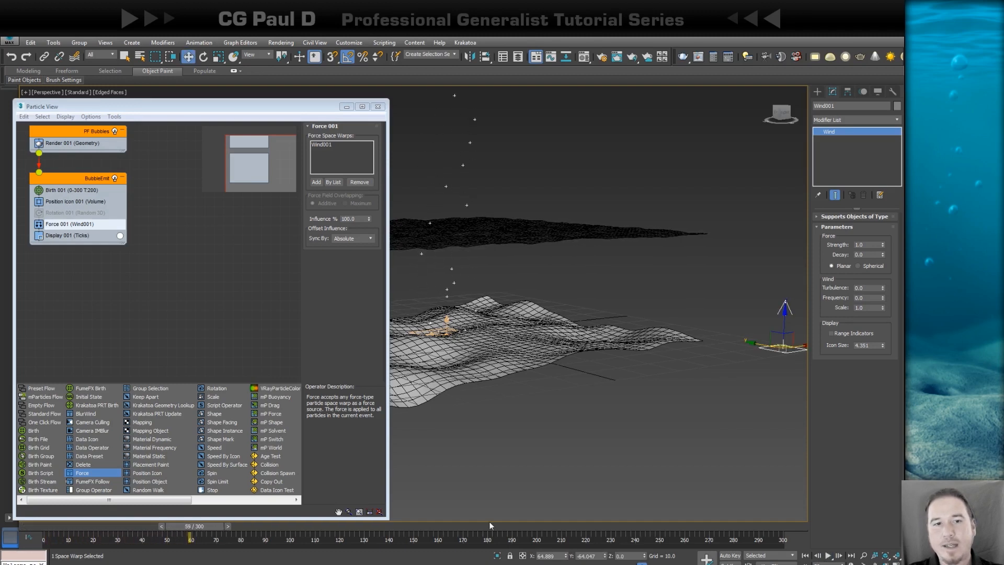
pyautogui.click(33, 528)
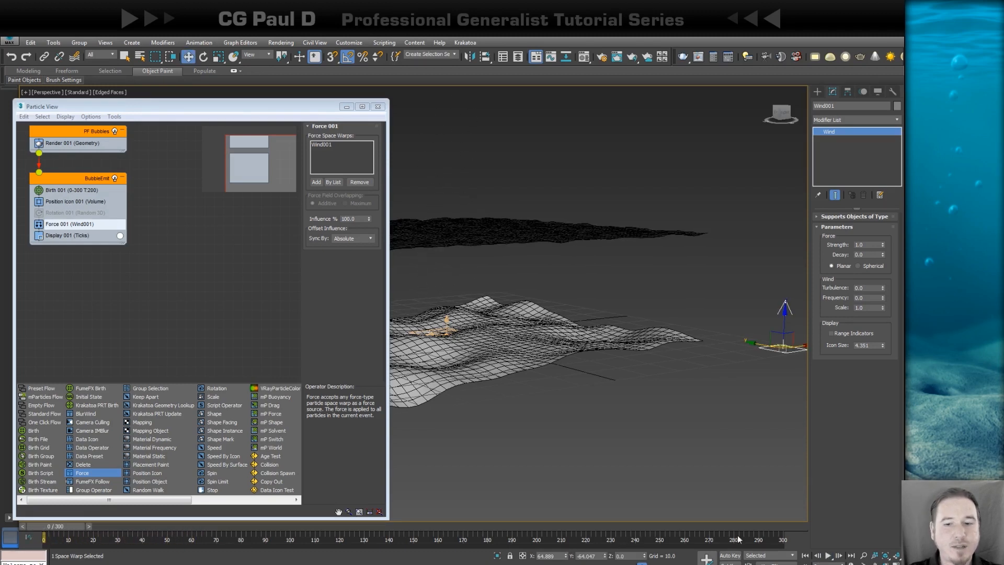
pyautogui.click(827, 557)
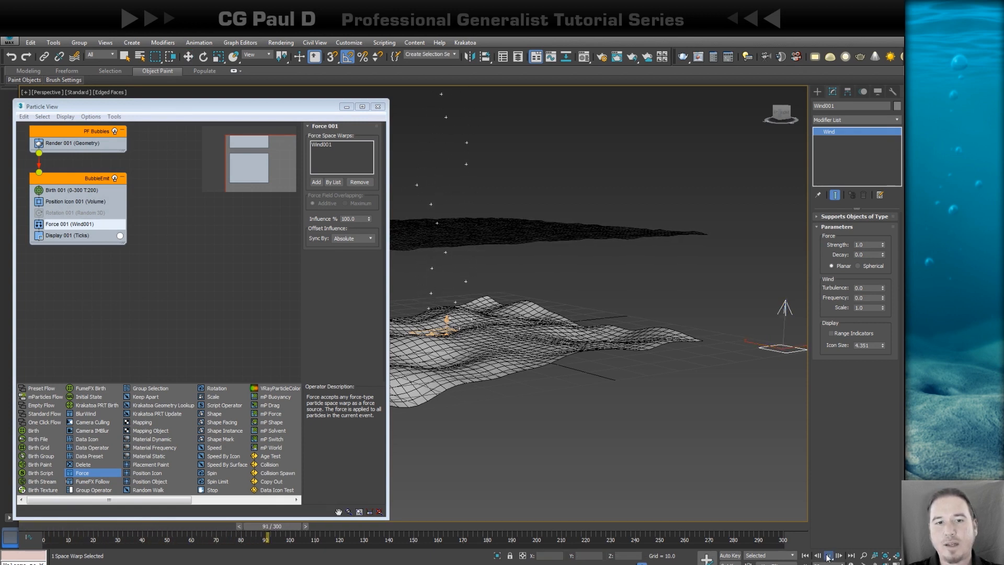
pyautogui.click(827, 556)
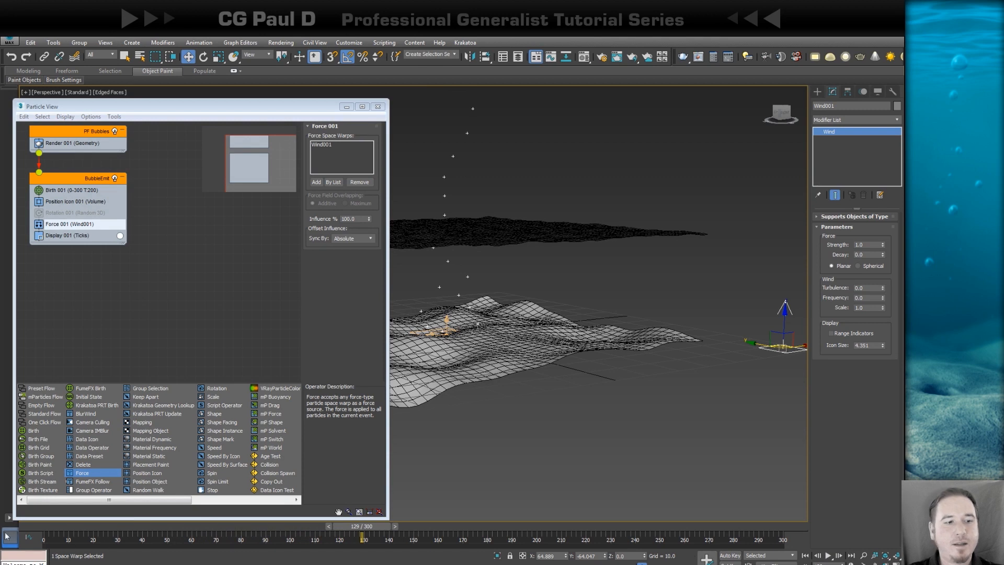
# Step: Set the wind's strength to 0.12 from frame 0 and play the animation to check the particles' rise
pyautogui.click(33, 527)
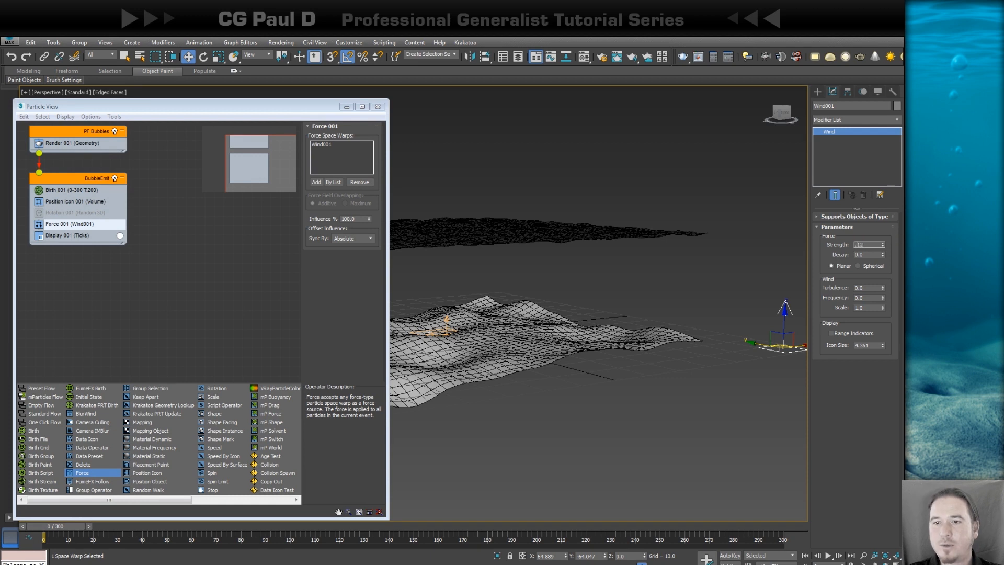
pyautogui.click(829, 555)
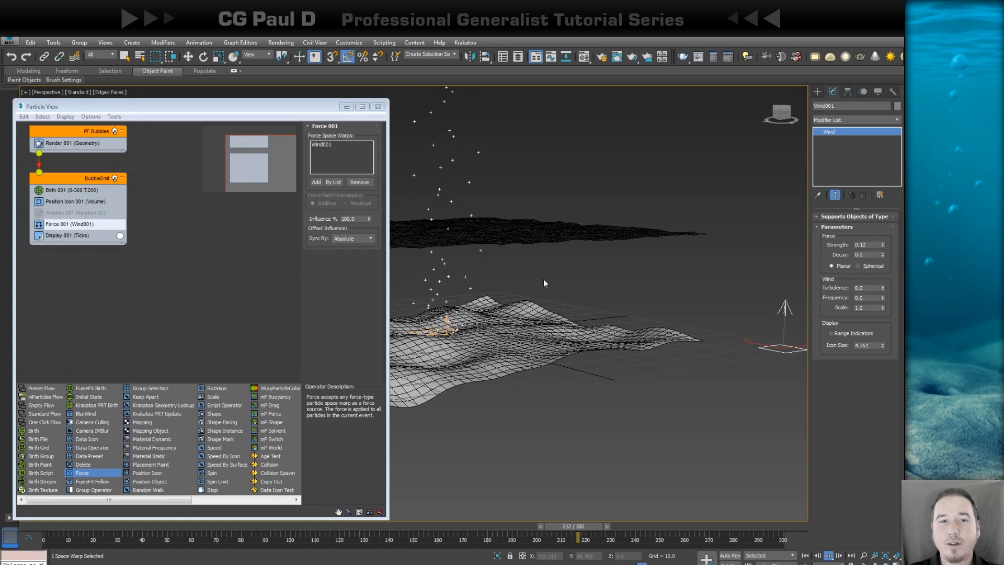
pyautogui.click(828, 556)
pyautogui.press('w')
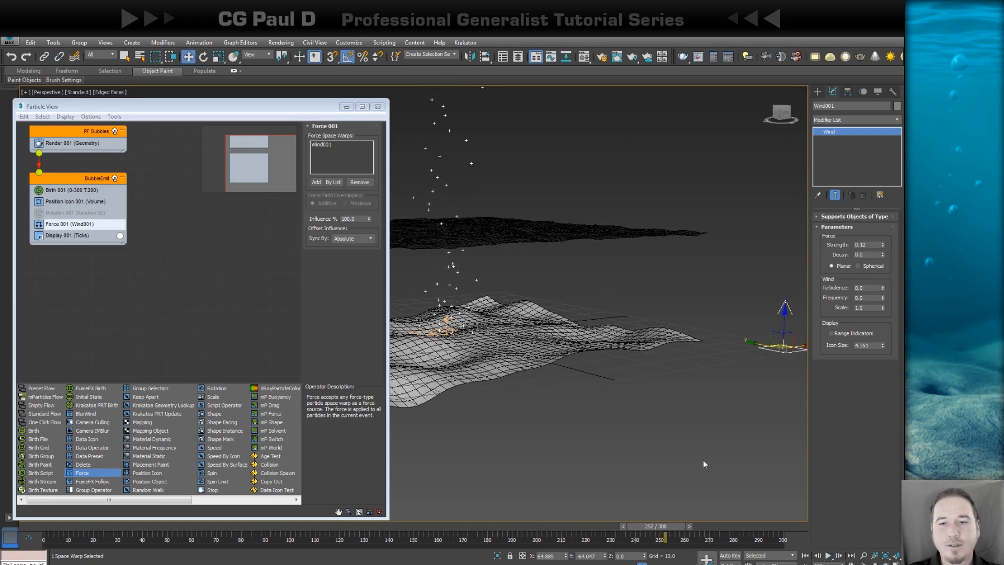
# Step: Set the wind's decay to 0.07 and play the animation to check the particles around the emitter
pyautogui.click(873, 256)
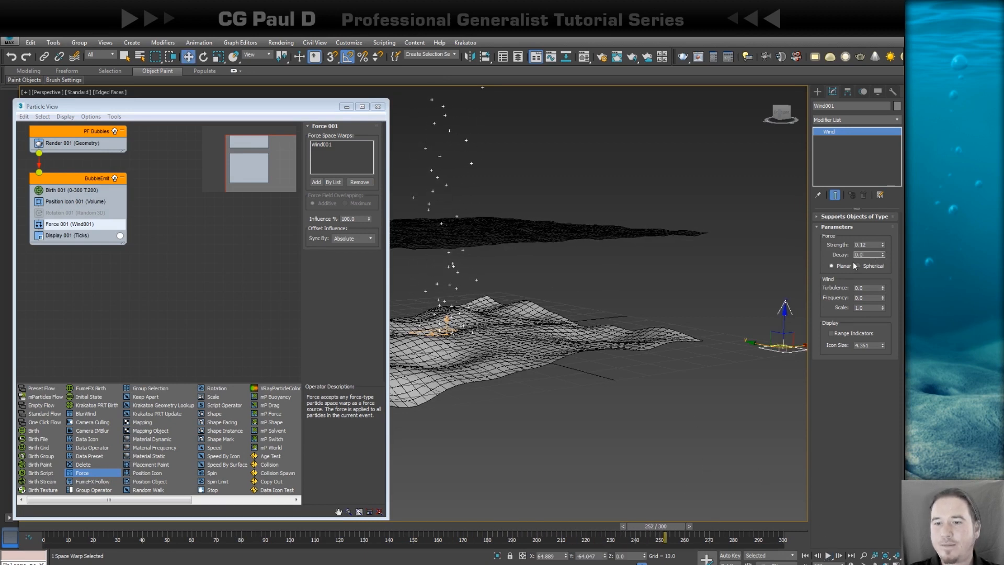
pyautogui.write('0.07')
pyautogui.press('Return')
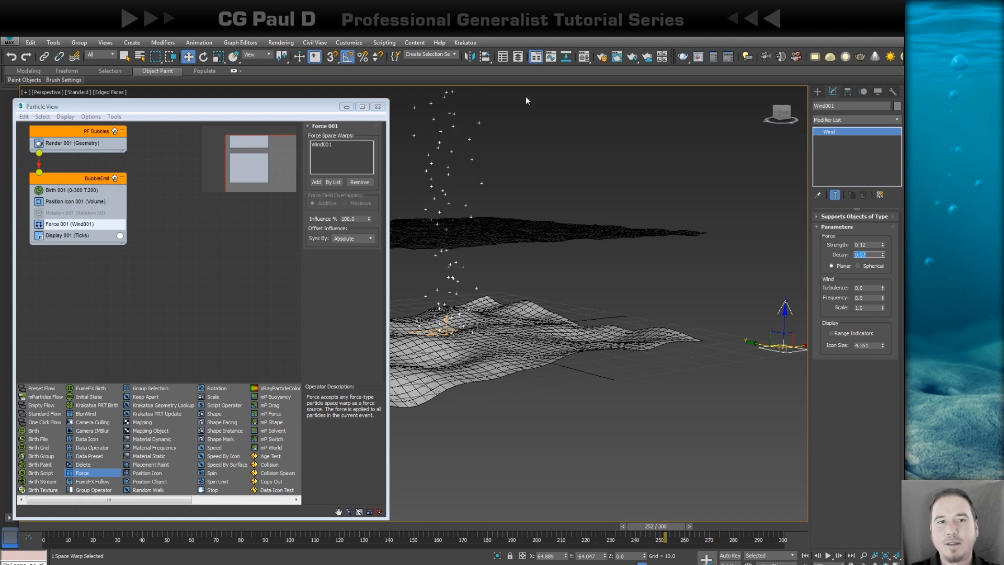
pyautogui.click(829, 557)
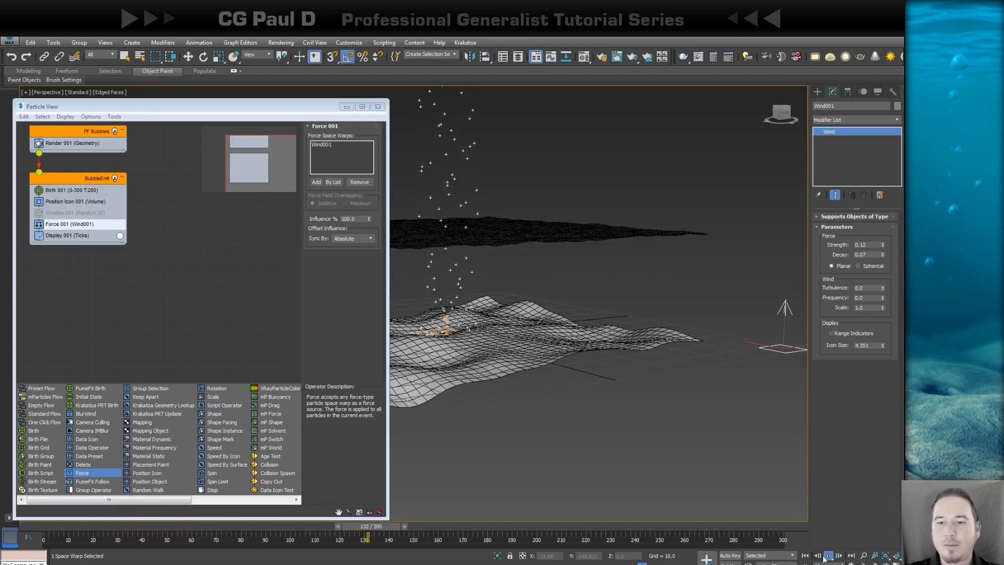
pyautogui.keyDown('alt'); pyautogui.moveTo(497, 383); pyautogui.dragTo(629, 424, button='middle'); pyautogui.keyUp('alt')
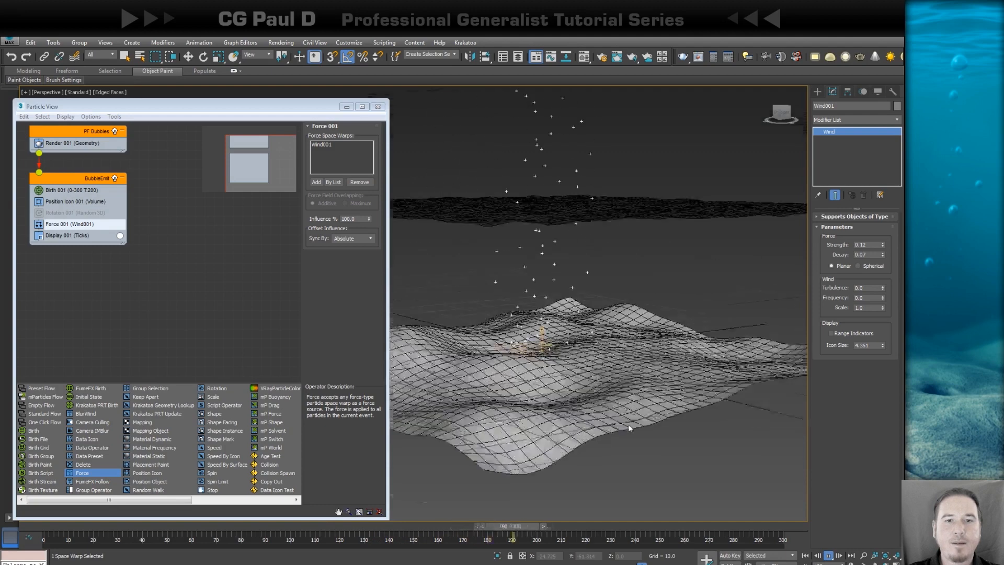
pyautogui.scroll(2, 629, 423)
pyautogui.moveTo(582, 365); pyautogui.dragTo(630, 427, button='middle')
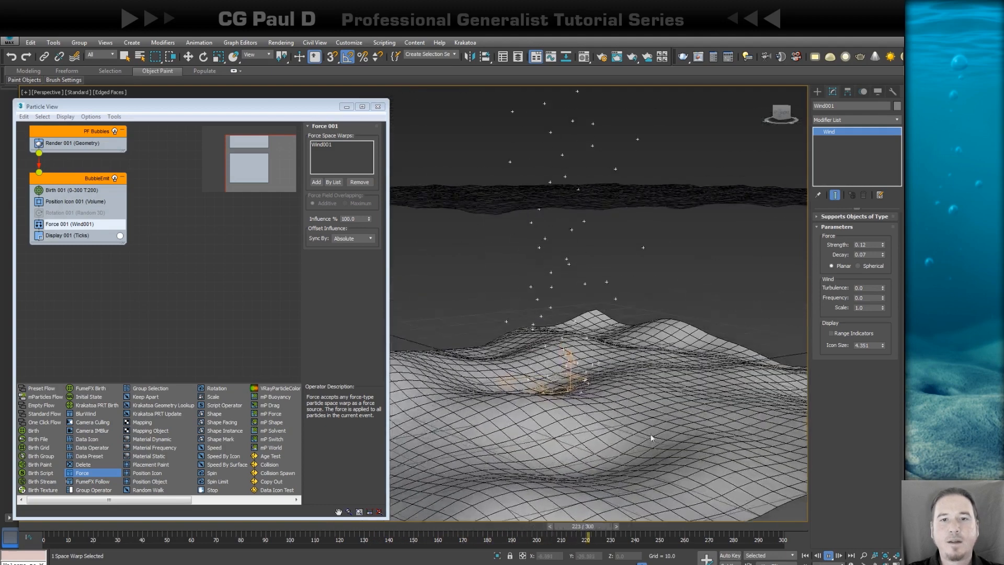
# Step: Stop the playback, set the wind's turbulence to 0.87, and scrub the timeline to check how the particles scatter
pyautogui.click(829, 556)
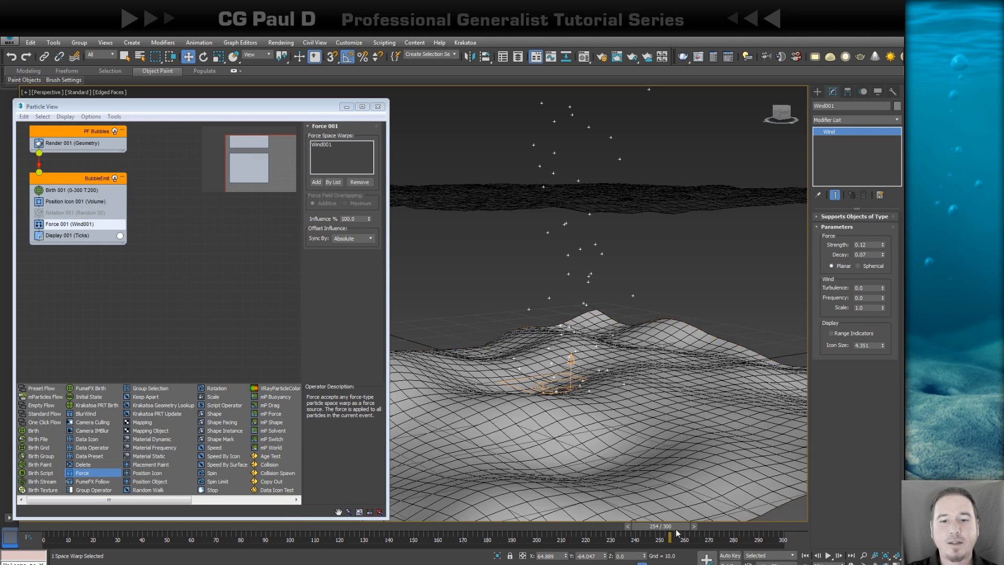
pyautogui.moveTo(660, 526); pyautogui.dragTo(450, 526)
pyautogui.press('w')
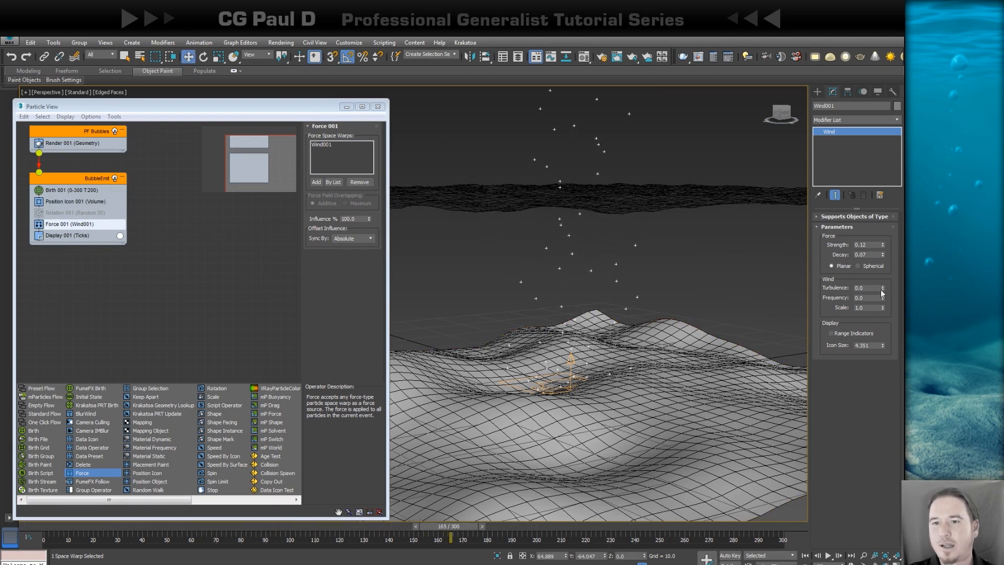
pyautogui.moveTo(882, 289); pyautogui.dragTo(882, 261)
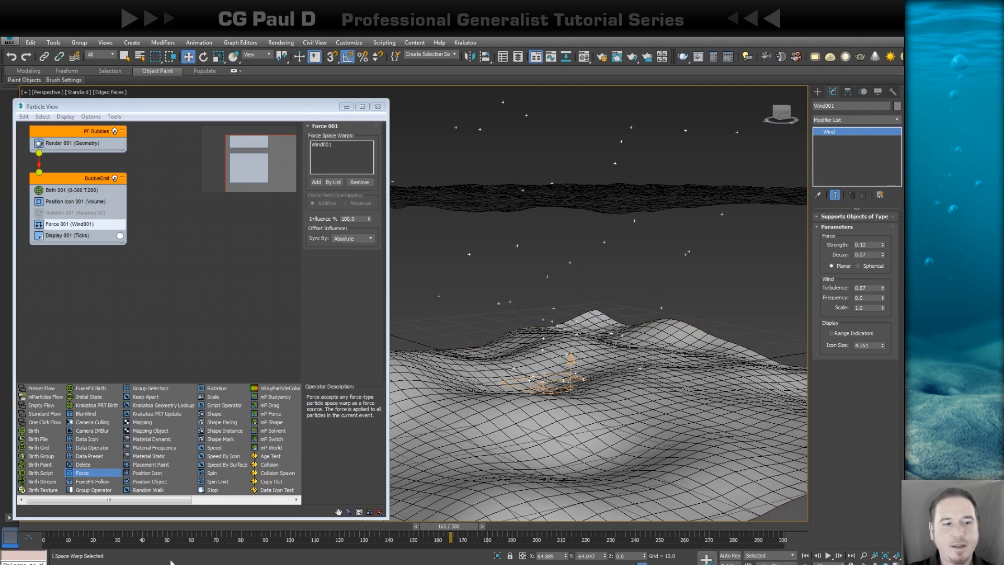
pyautogui.moveTo(42, 525); pyautogui.dragTo(354, 525)
pyautogui.press('w')
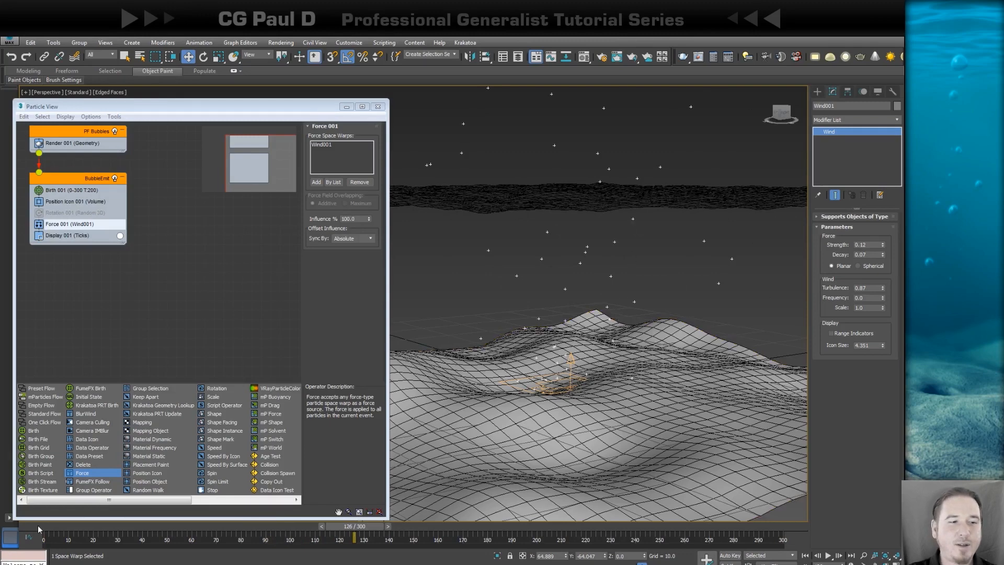
pyautogui.moveTo(372, 525); pyautogui.dragTo(305, 535)
pyautogui.press('w')
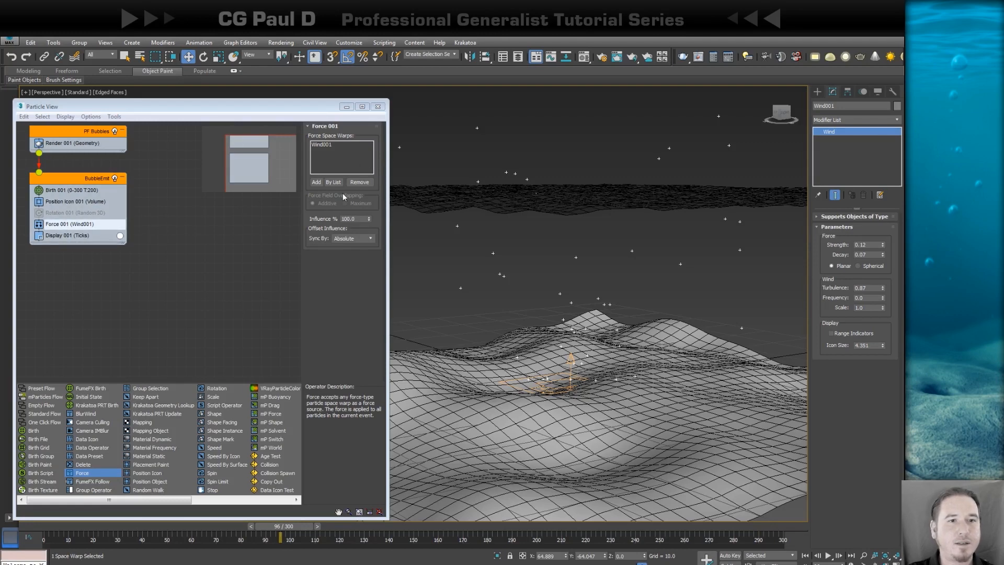
# Step: Set the Position Icon operator's location to Pivot and scrub the timeline to check the emission from a single point
pyautogui.click(73, 203)
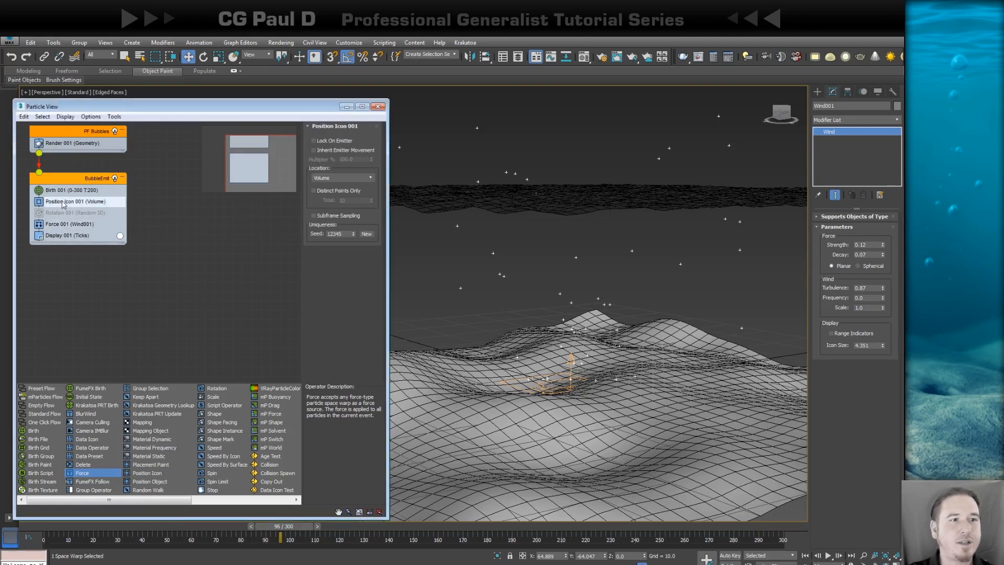
pyautogui.click(320, 181)
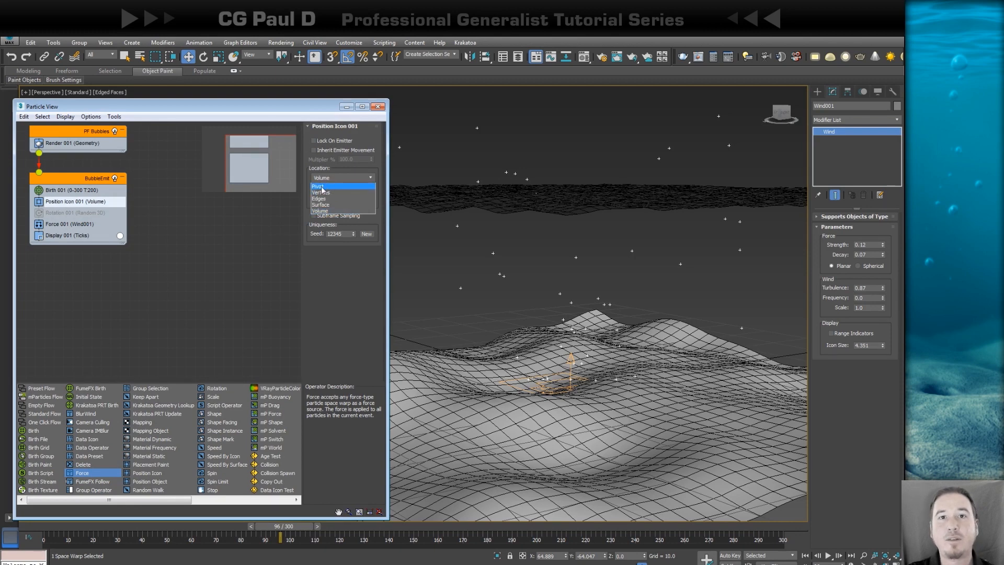
pyautogui.click(325, 187)
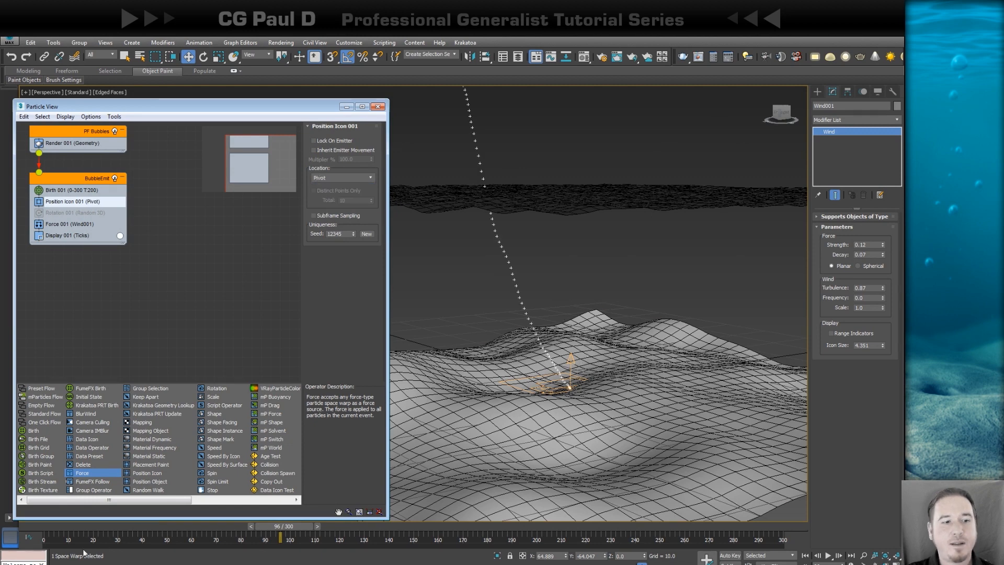
pyautogui.moveTo(39, 529); pyautogui.dragTo(231, 515)
pyautogui.press('w')
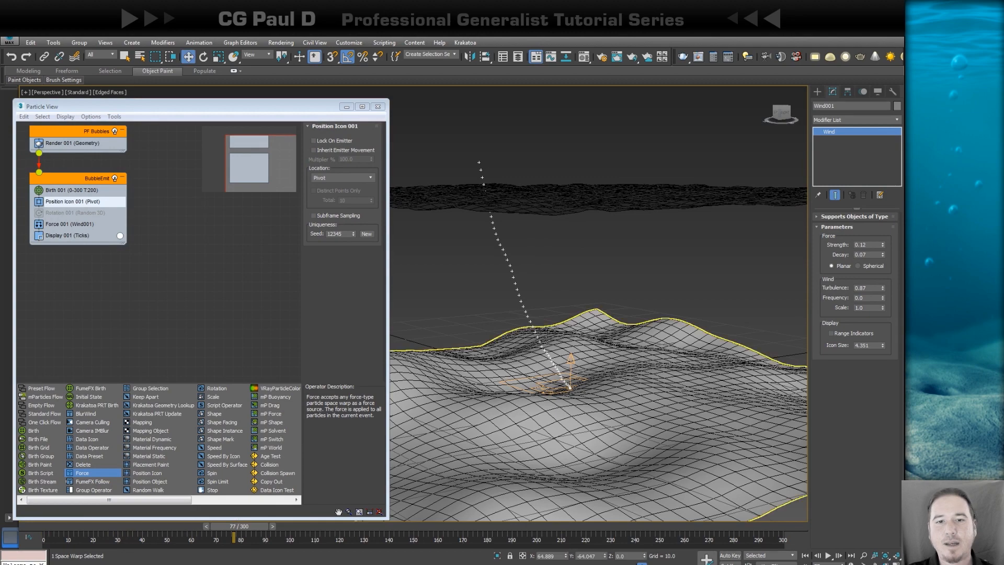
# Step: Examine the particle stream between the sea floor and water surface from several angles, and reselect Wind001
pyautogui.keyDown('alt'); pyautogui.moveTo(644, 326); pyautogui.dragTo(664, 314, button='middle'); pyautogui.keyUp('alt')
pyautogui.click(635, 400)
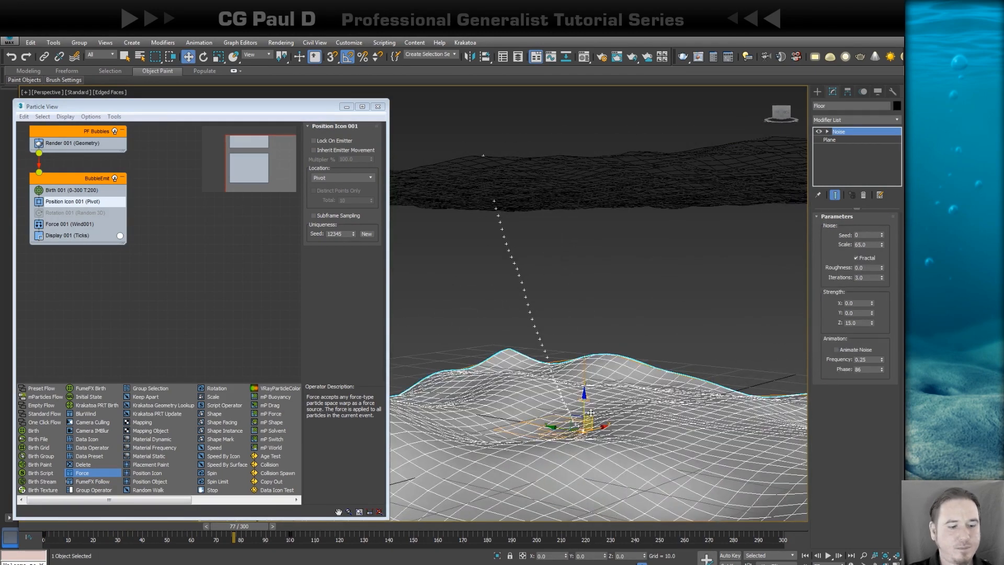
pyautogui.press('z')
pyautogui.keyDown('alt'); pyautogui.moveTo(635, 401); pyautogui.dragTo(580, 315, button='middle'); pyautogui.keyUp('alt')
pyautogui.click(579, 315)
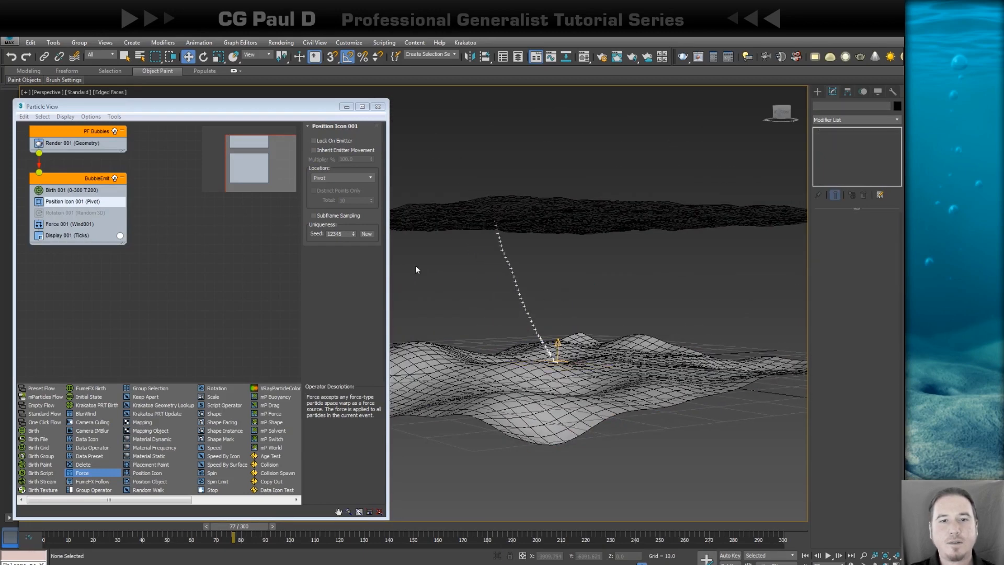
pyautogui.keyDown('alt'); pyautogui.moveTo(675, 421); pyautogui.dragTo(545, 437, button='middle'); pyautogui.keyUp('alt')
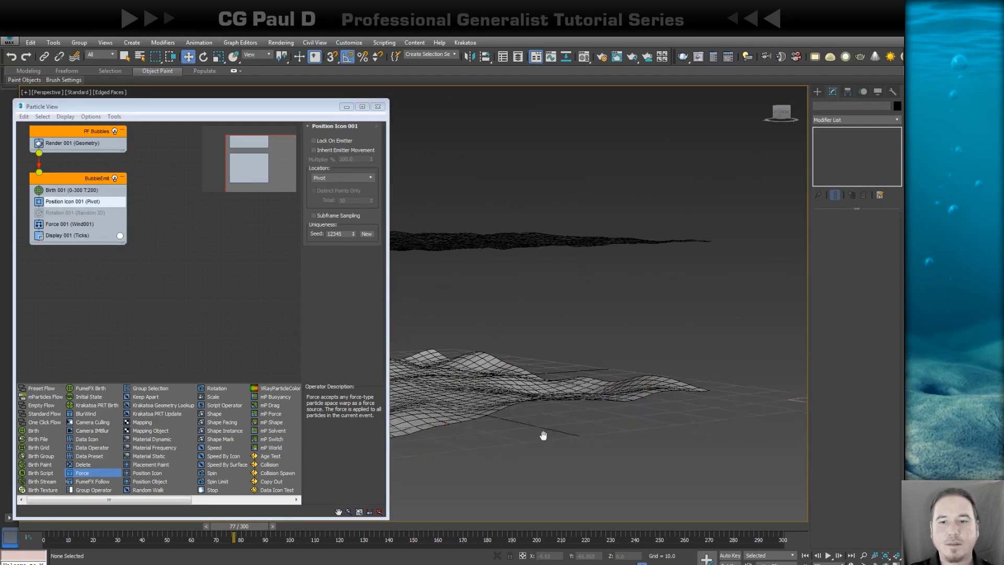
pyautogui.click(789, 399)
pyautogui.keyDown('alt'); pyautogui.moveTo(648, 401); pyautogui.dragTo(659, 378, button='middle'); pyautogui.keyUp('alt')
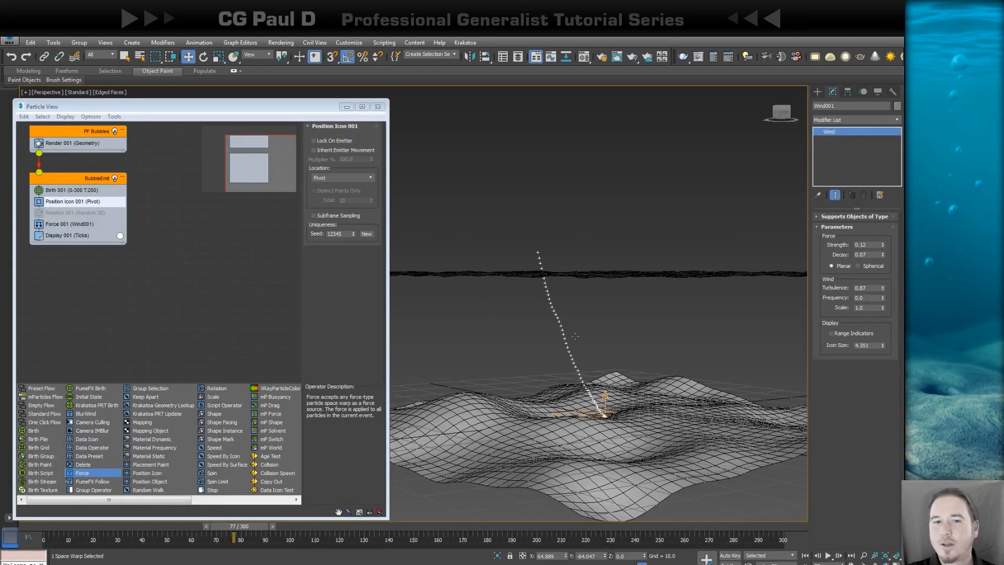
# Step: Set the Birth operator's particle amount to 5000
pyautogui.click(75, 190)
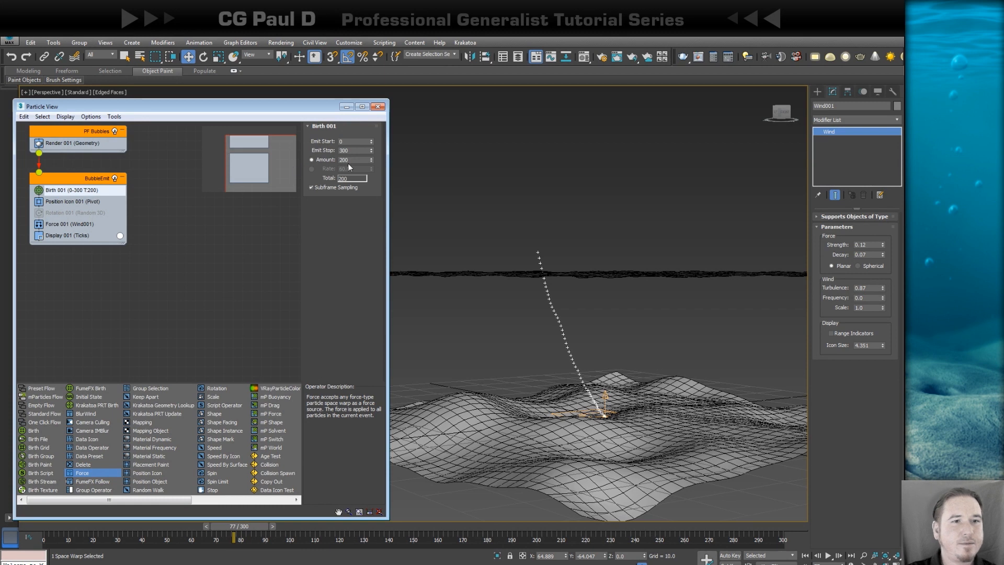
pyautogui.doubleClick(360, 159)
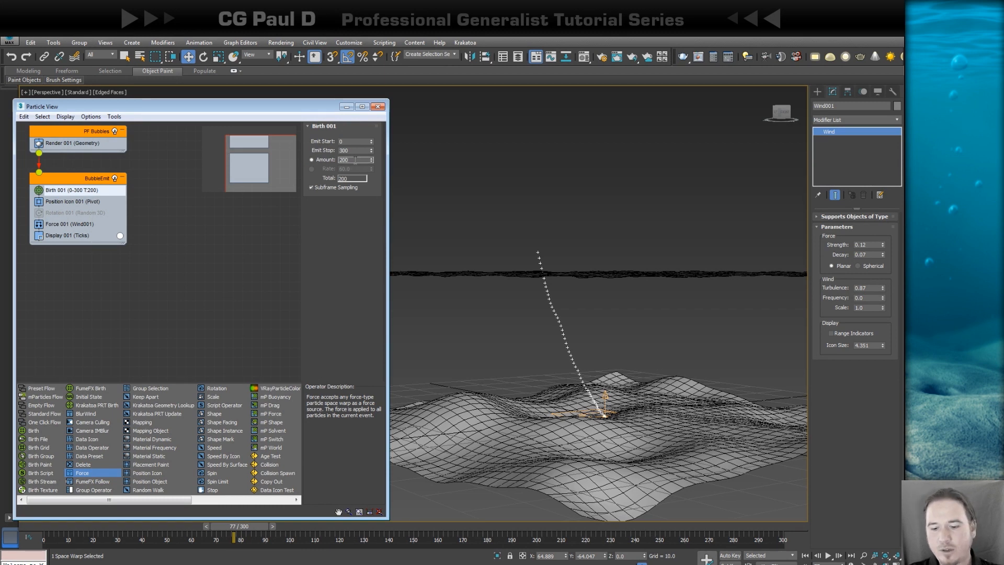
pyautogui.write('5000')
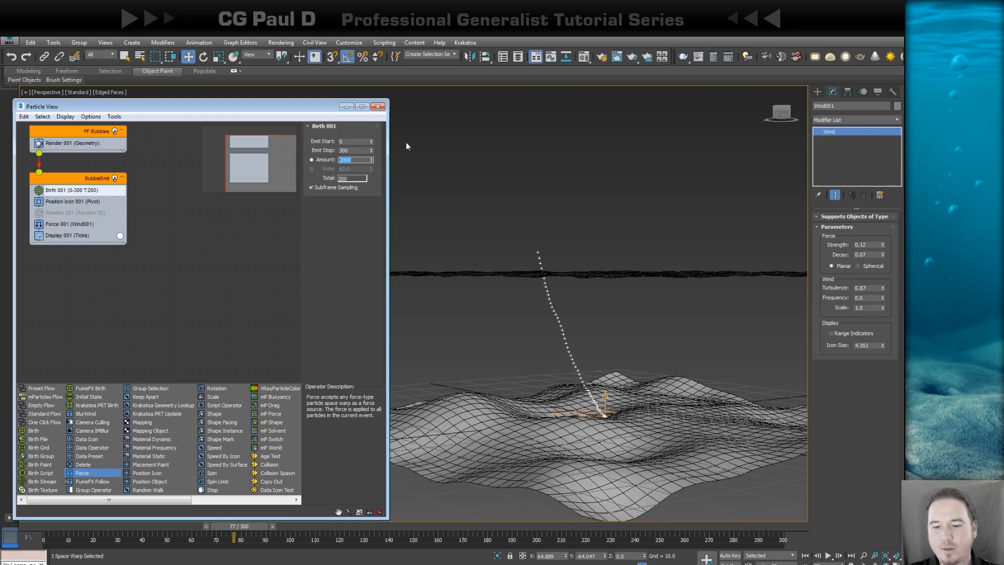
pyautogui.press('Return')
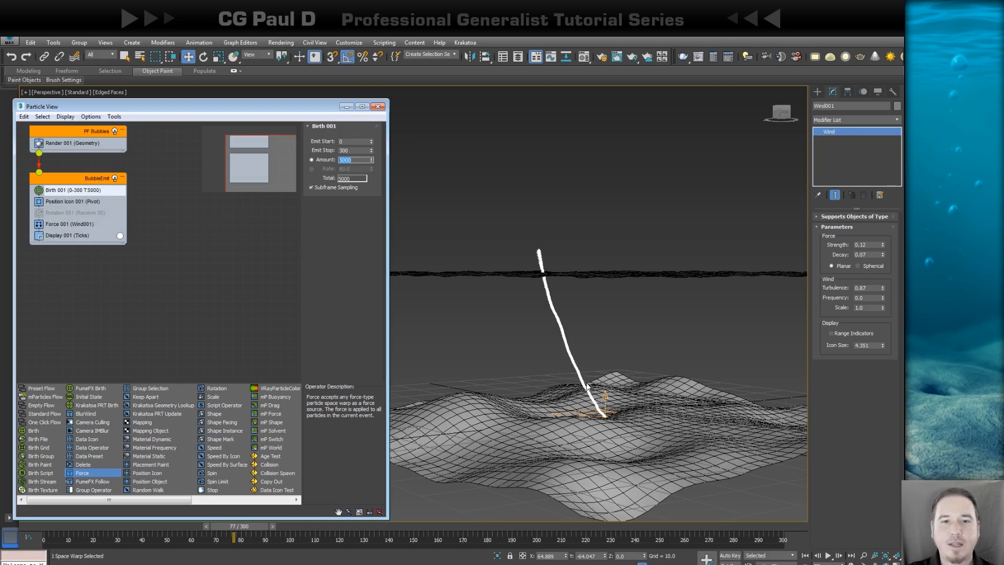
# Step: Try a wind frequency of 0.21 with a scale of 0.36, and reset the frequency to 0
pyautogui.scroll(3, 585, 373)
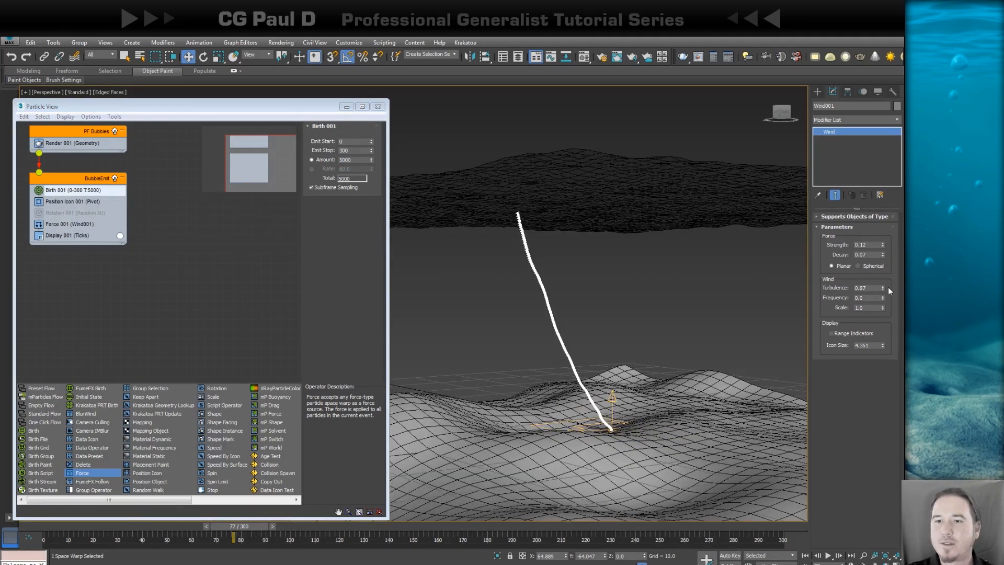
pyautogui.doubleClick(868, 288)
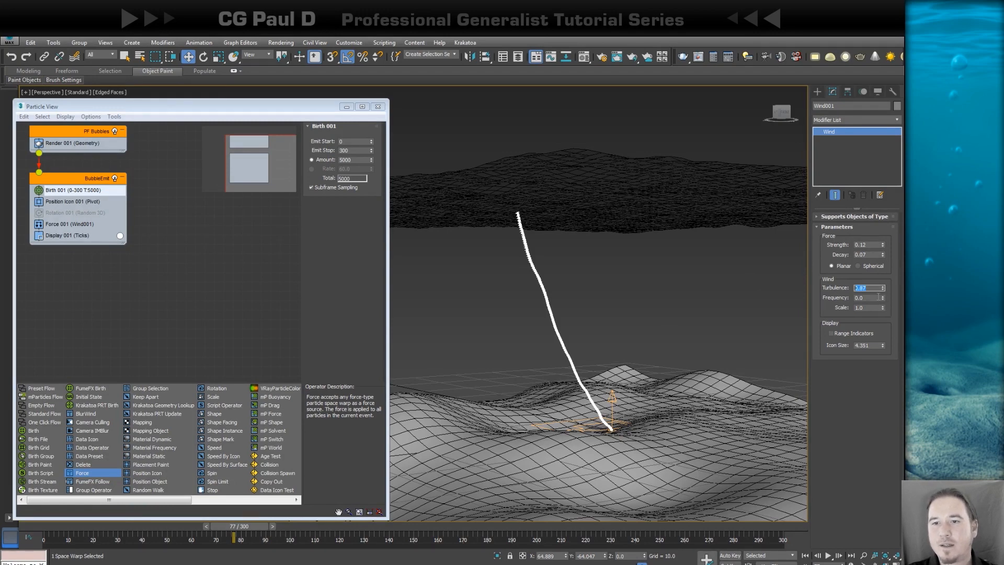
pyautogui.moveTo(883, 297); pyautogui.dragTo(877, 334)
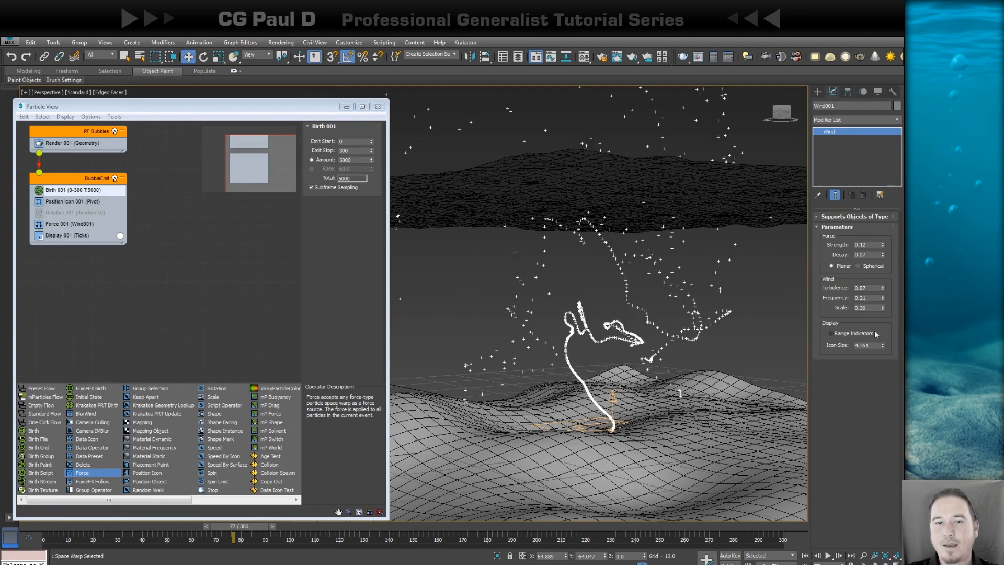
pyautogui.rightClick(882, 298)
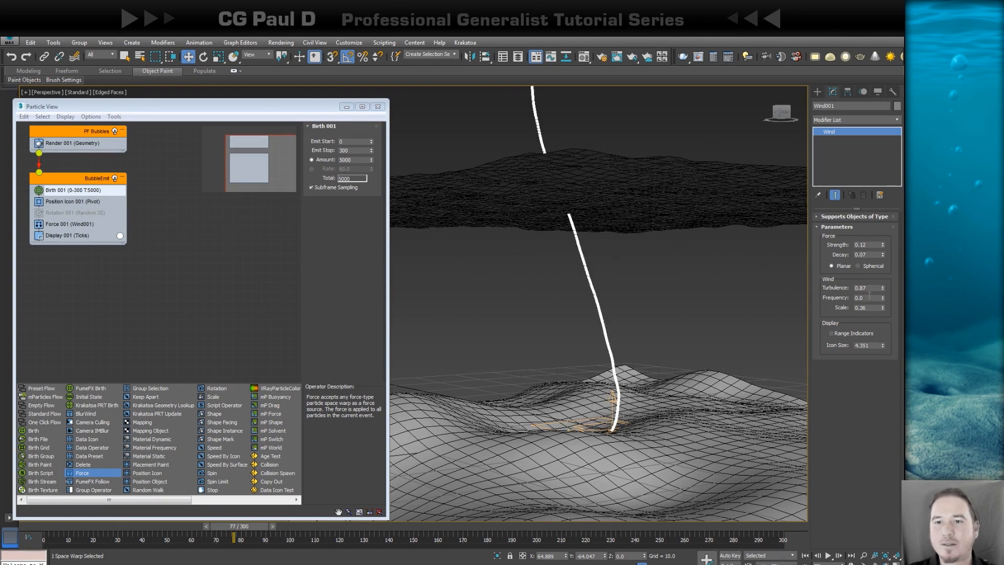
# Step: Set the wind's turbulence to 0.3
pyautogui.doubleClick(872, 289)
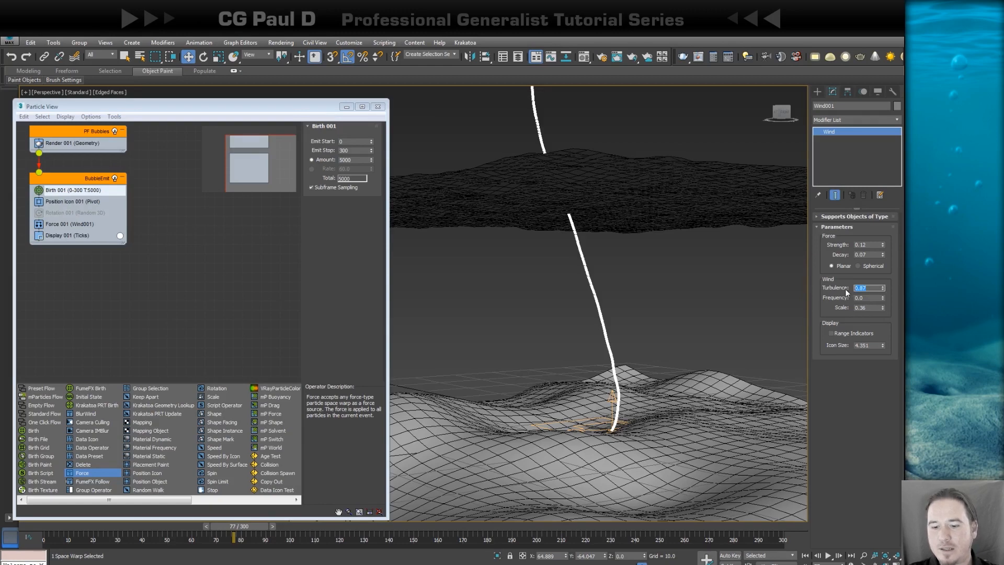
pyautogui.write('0.3')
pyautogui.press('Return')
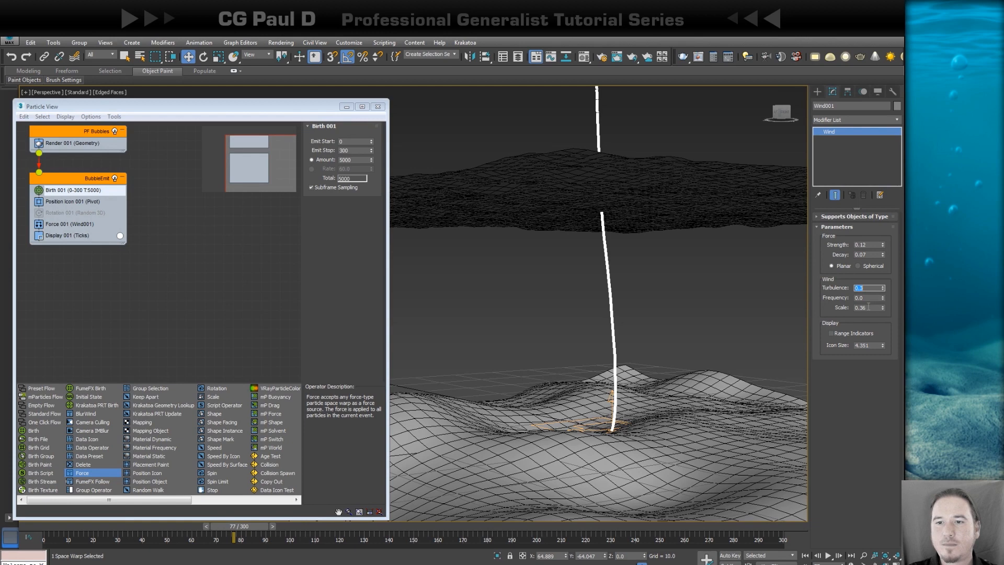
# Step: Set the wind's scale to 10 and scrub the timeline to check how the particle column spreads
pyautogui.doubleClick(869, 308)
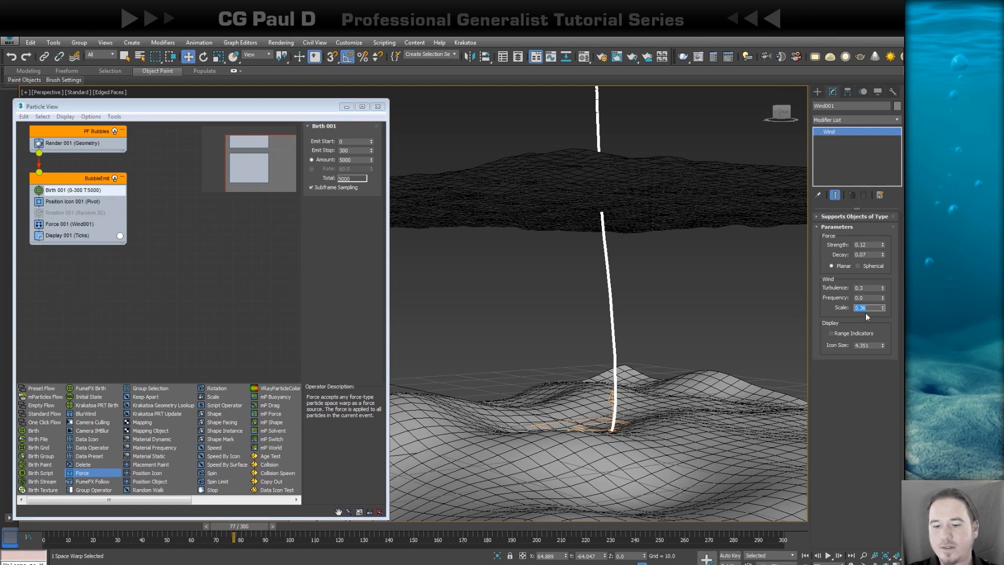
pyautogui.write('10')
pyautogui.press('Return')
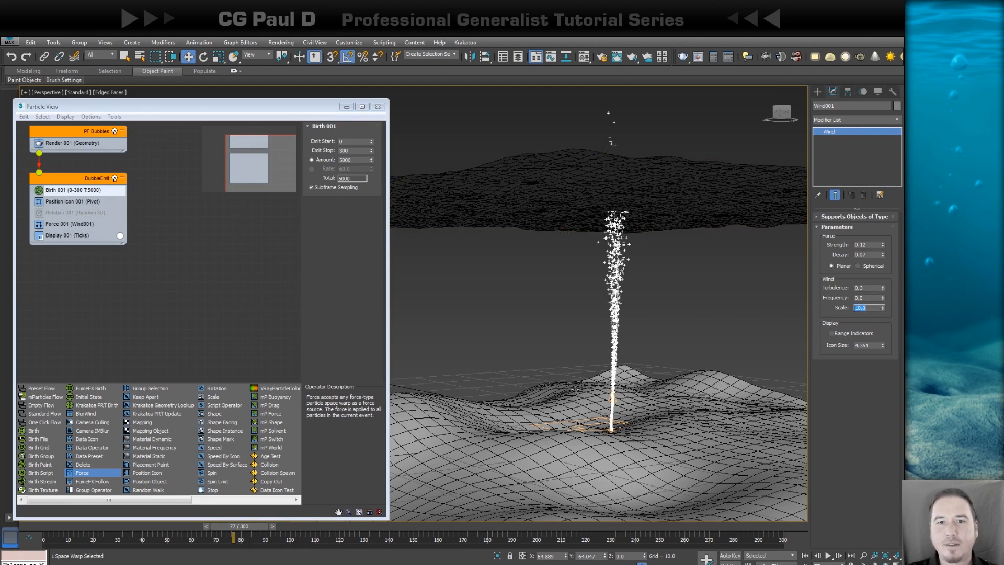
pyautogui.moveTo(57, 529); pyautogui.dragTo(255, 526)
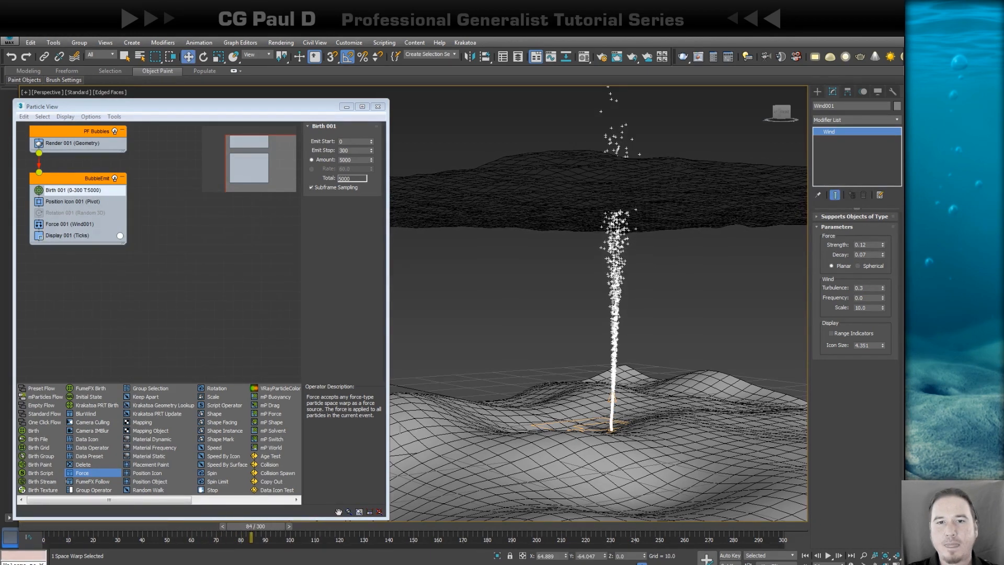
# Step: Set the wind's frequency to 0.75
pyautogui.click(863, 299)
pyautogui.moveTo(874, 288); pyautogui.dragTo(840, 294)
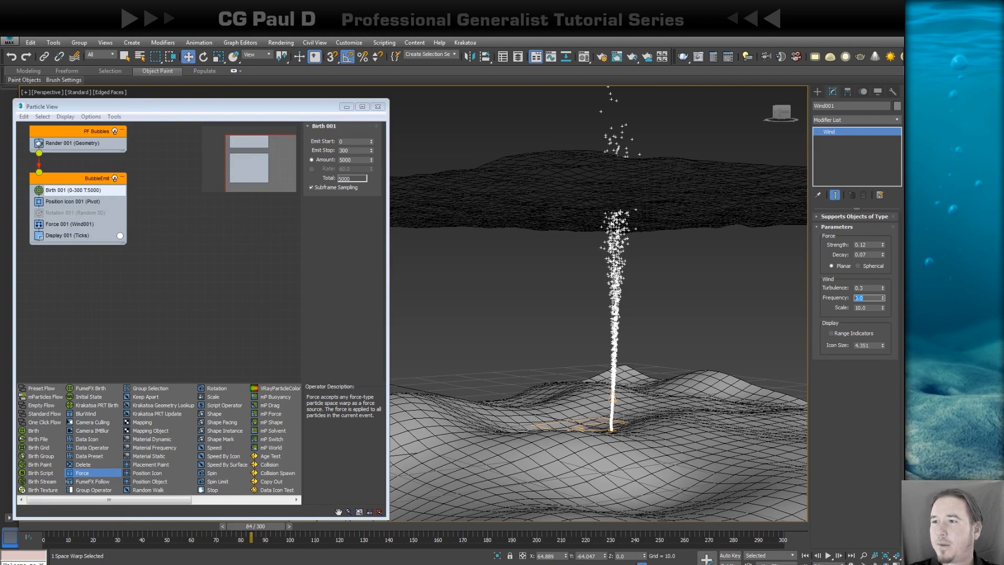
pyautogui.doubleClick(866, 289)
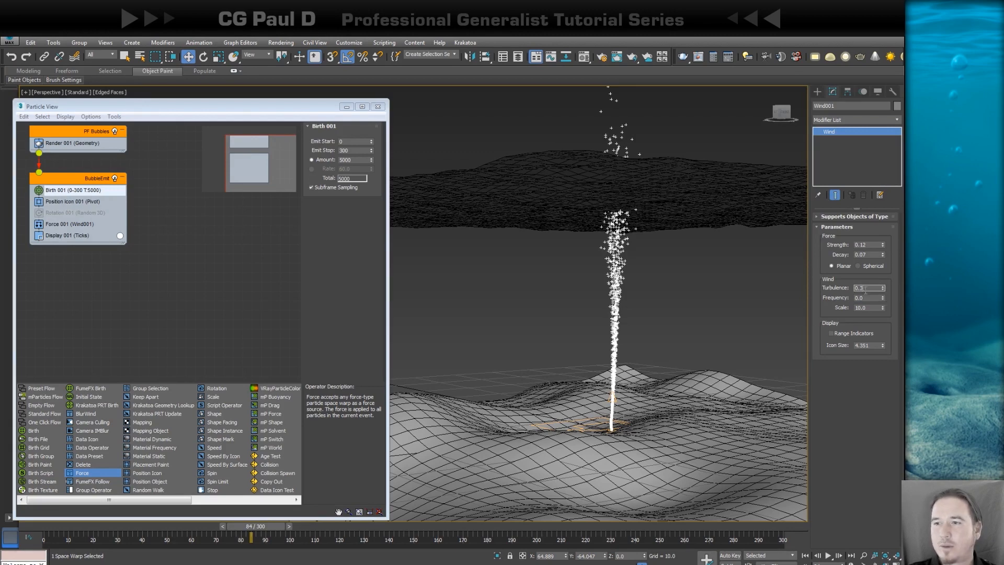
pyautogui.press('Tab')
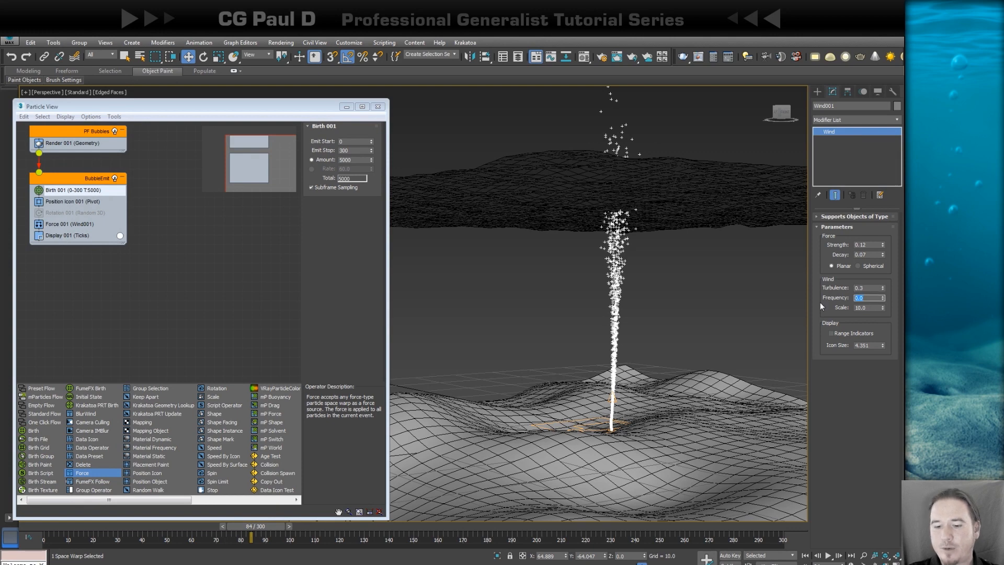
pyautogui.write('.75')
pyautogui.press('Return')
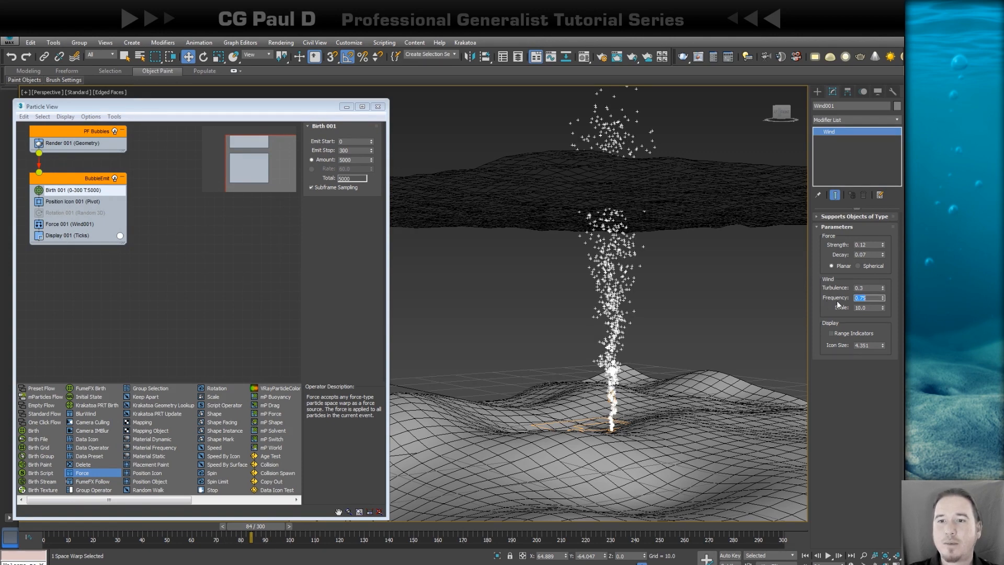
# Step: Set the wind's scale to 0.75 and check the swirling particle stream over the timeline and from several angles
pyautogui.press('Tab')
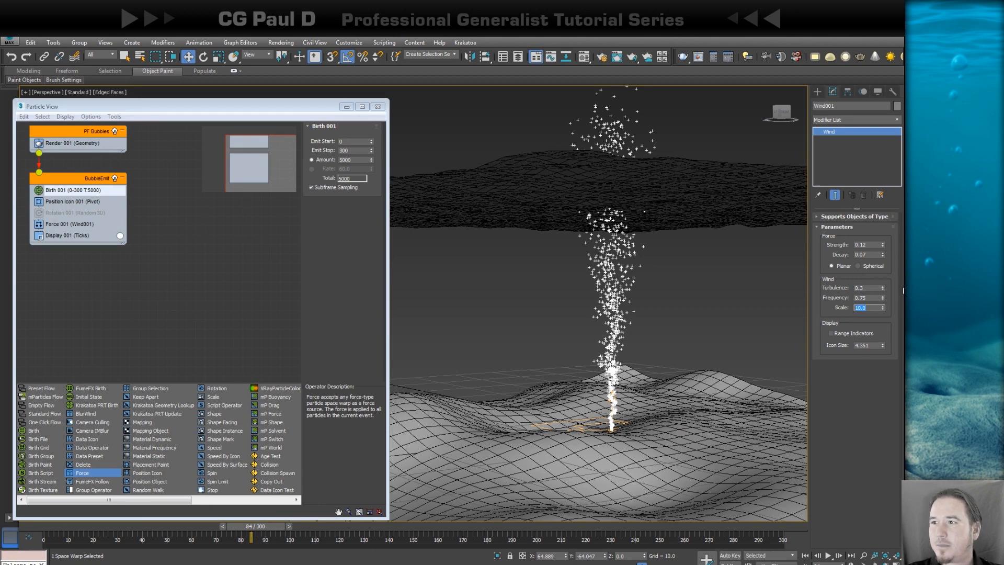
pyautogui.press('BackSpace')
pyautogui.write('.75')
pyautogui.press('Return')
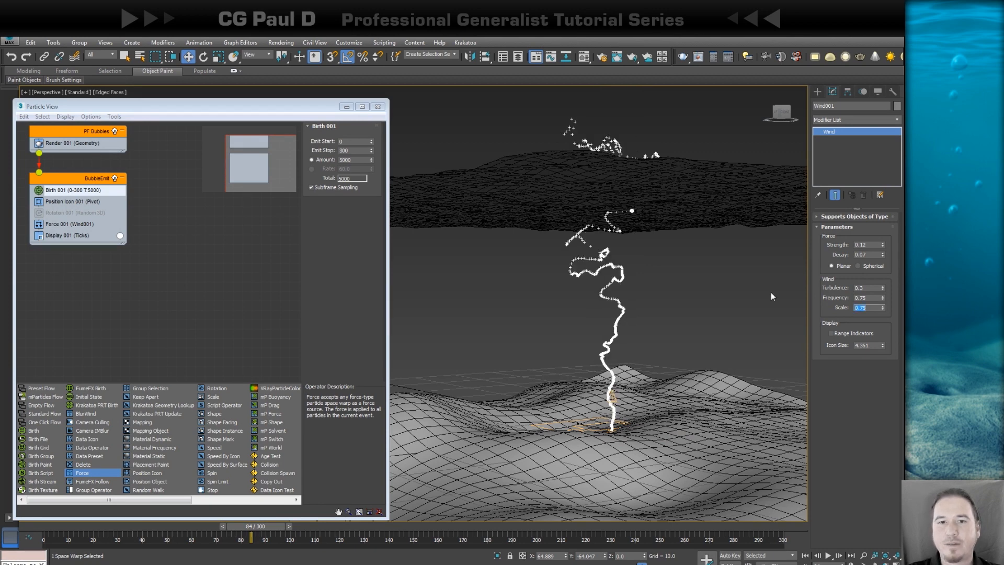
pyautogui.click(29, 526)
pyautogui.moveTo(29, 525); pyautogui.dragTo(259, 525)
pyautogui.press('w')
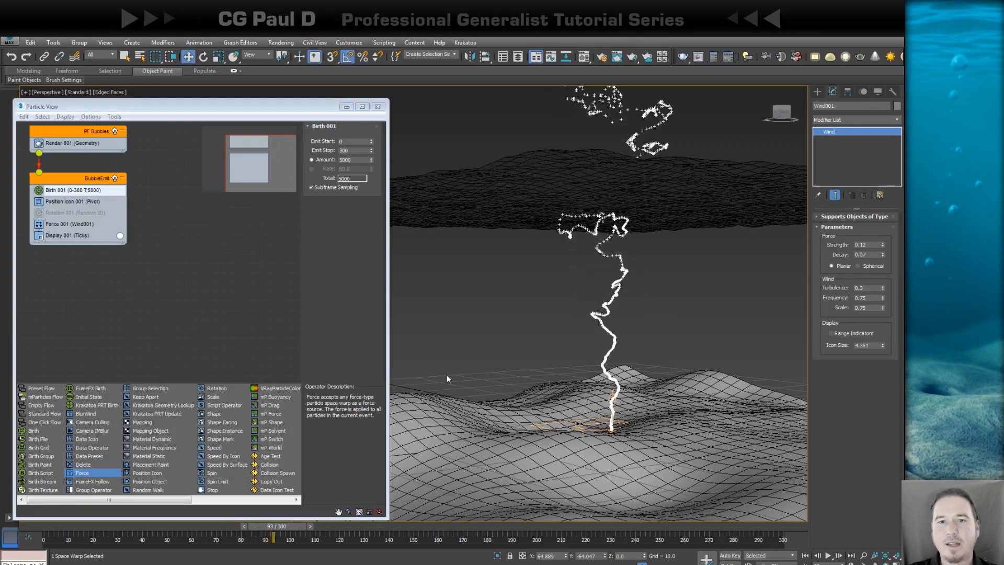
pyautogui.keyDown('alt'); pyautogui.moveTo(612, 266); pyautogui.dragTo(683, 305, button='middle'); pyautogui.keyUp('alt')
pyautogui.scroll(-5, 683, 306)
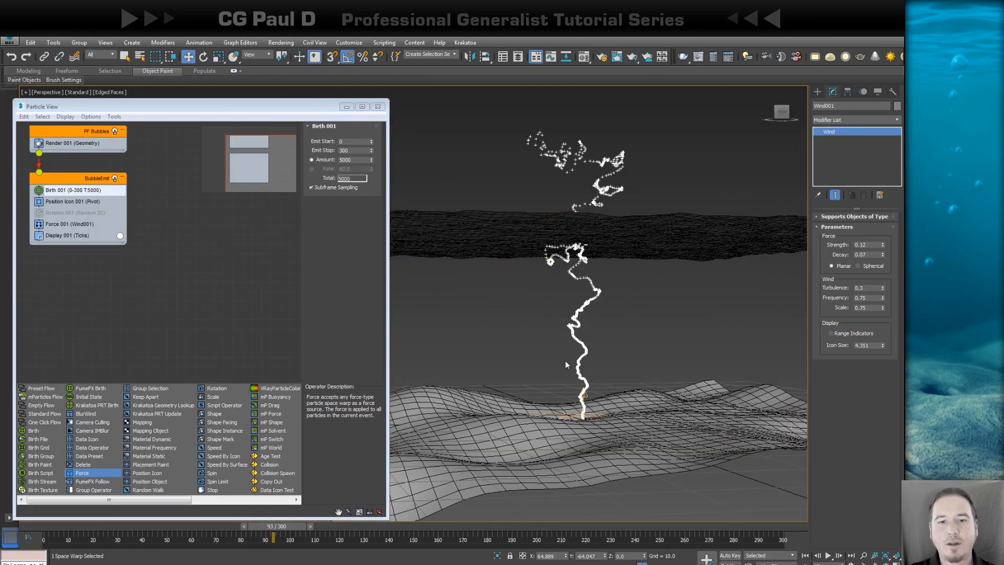
pyautogui.keyDown('alt'); pyautogui.moveTo(565, 360); pyautogui.dragTo(594, 358, button='middle'); pyautogui.keyUp('alt')
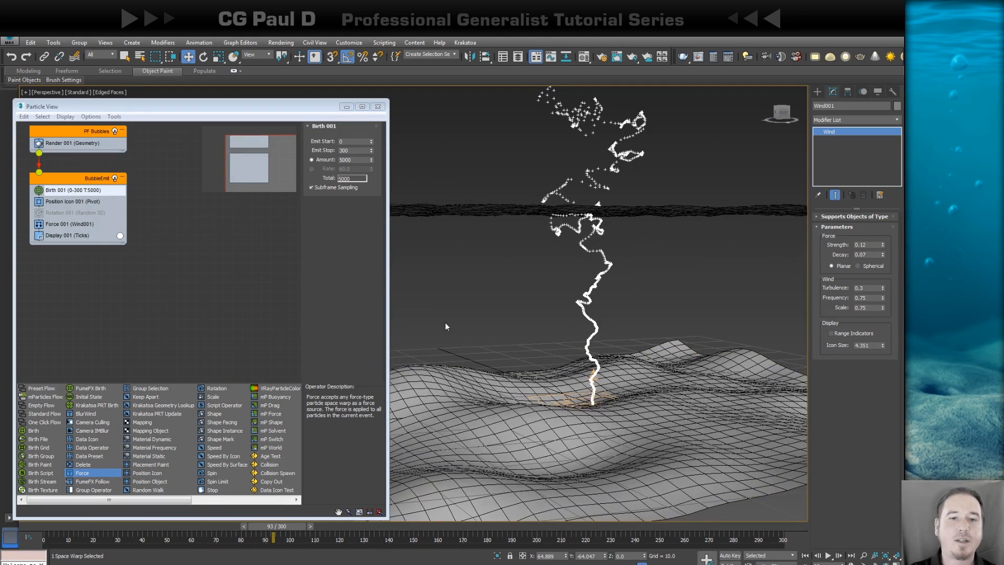
# Step: Replace the Position Icon operator in the BubbleEmit event with a Position Object operator and add the Floor as its emitter object
pyautogui.click(725, 294)
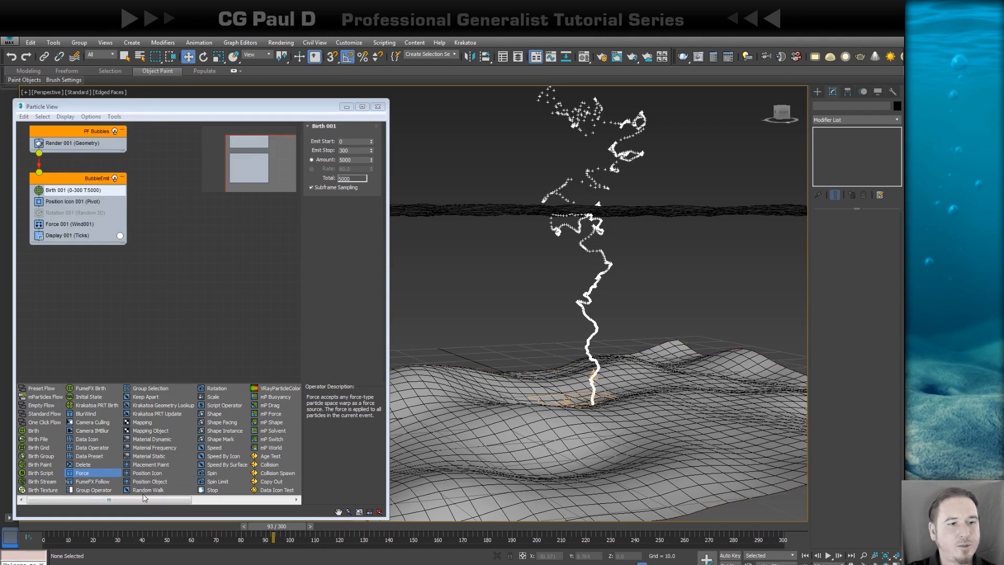
pyautogui.moveTo(144, 498); pyautogui.dragTo(177, 504)
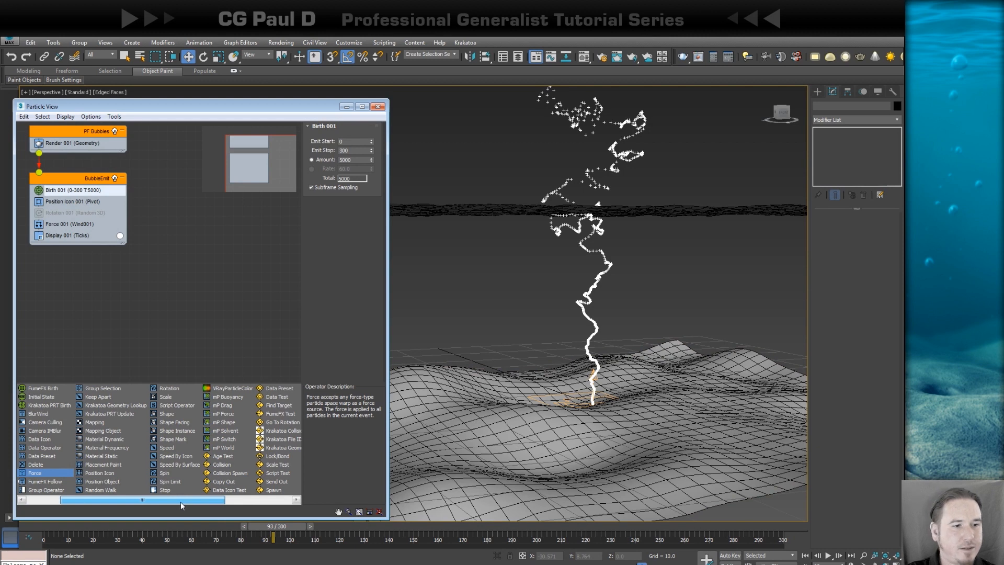
pyautogui.moveTo(103, 481); pyautogui.dragTo(75, 202)
pyautogui.click(76, 201)
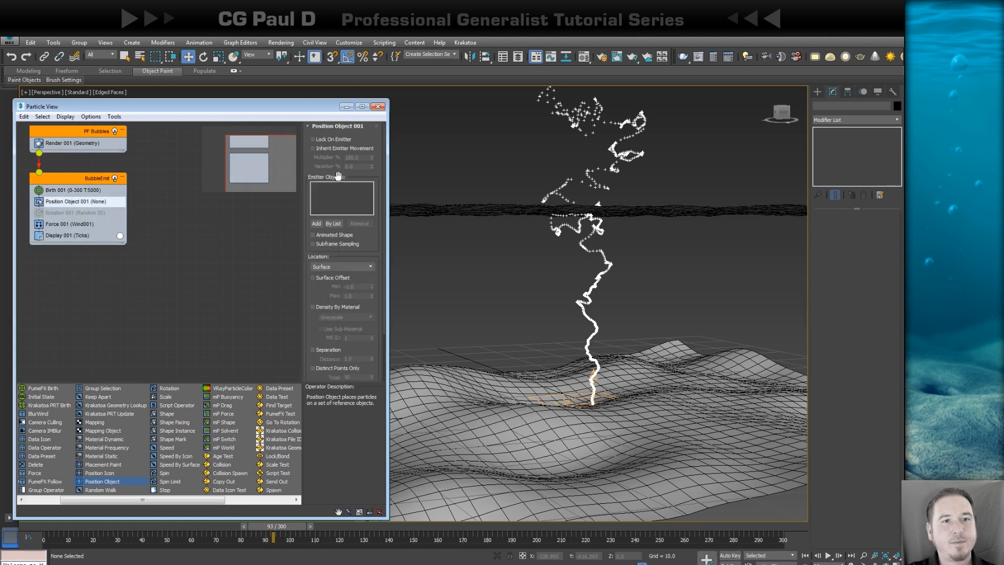
pyautogui.click(316, 224)
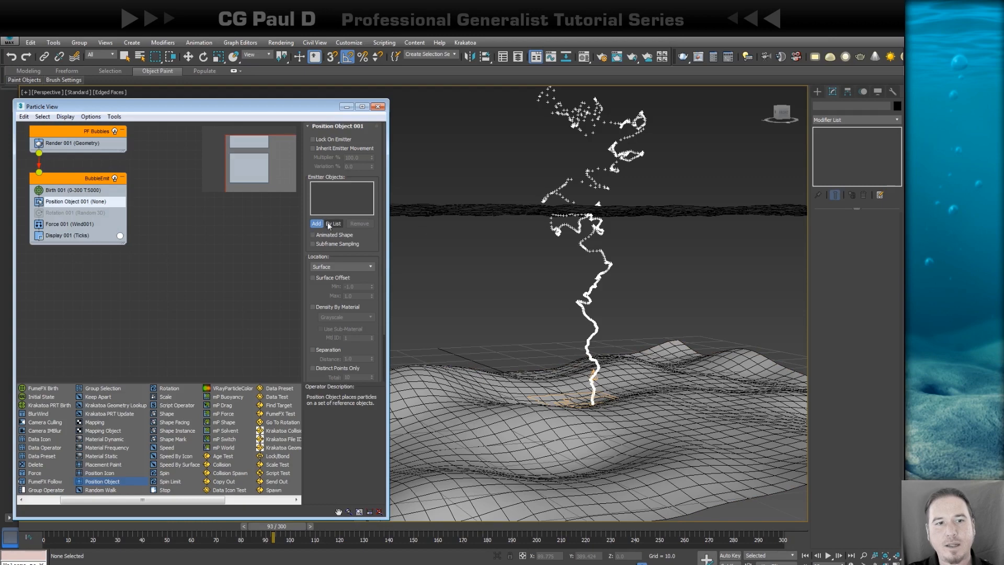
pyautogui.click(460, 392)
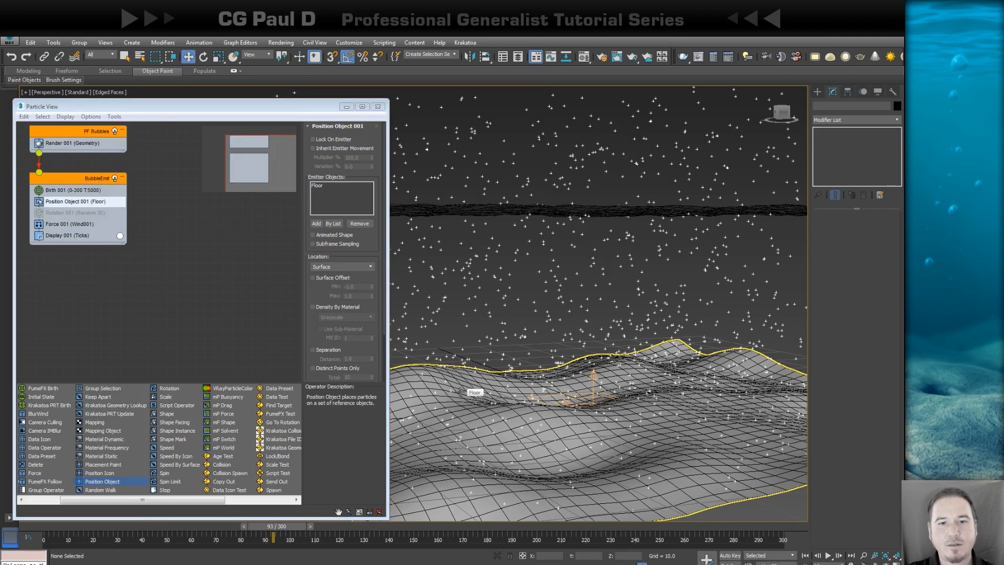
# Step: Play the animation from the first frame to check the particles emitting across the floor, and return to frame 0
pyautogui.click(40, 529)
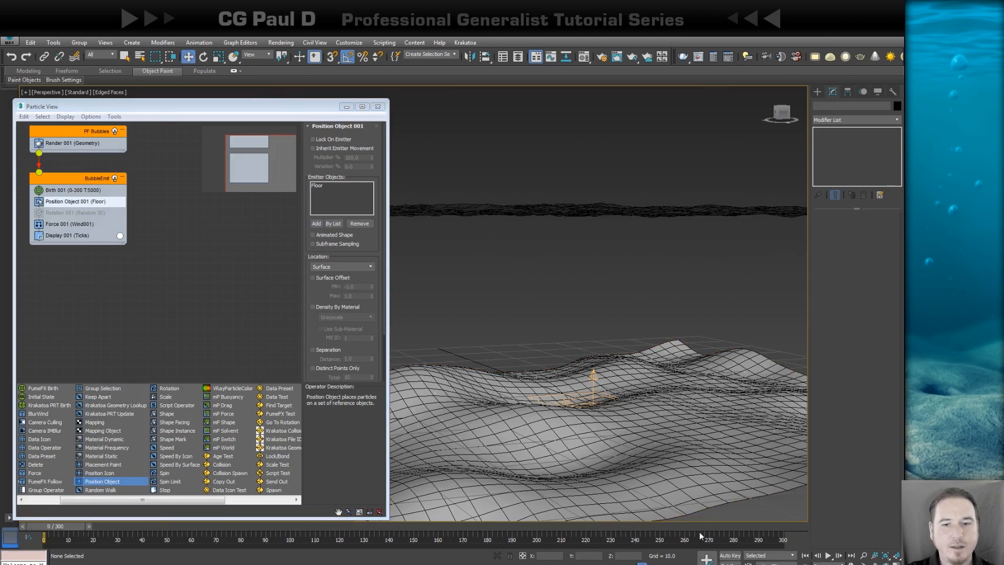
pyautogui.click(829, 555)
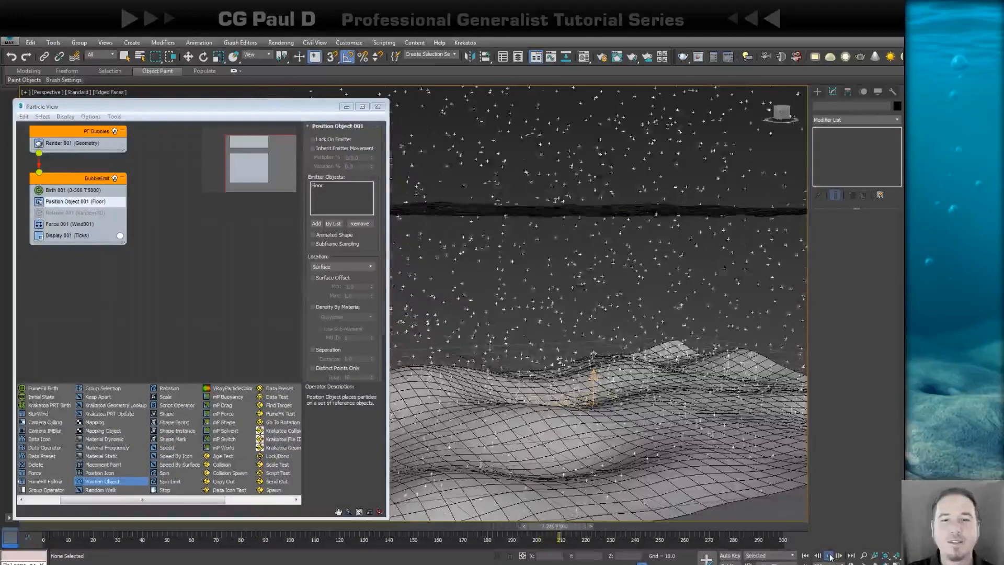
pyautogui.click(830, 556)
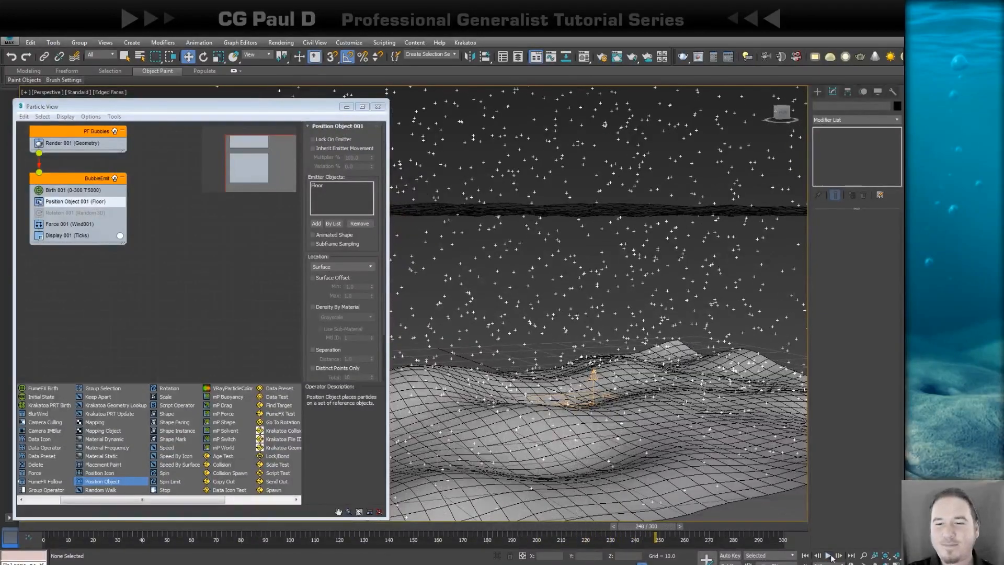
pyautogui.click(820, 556)
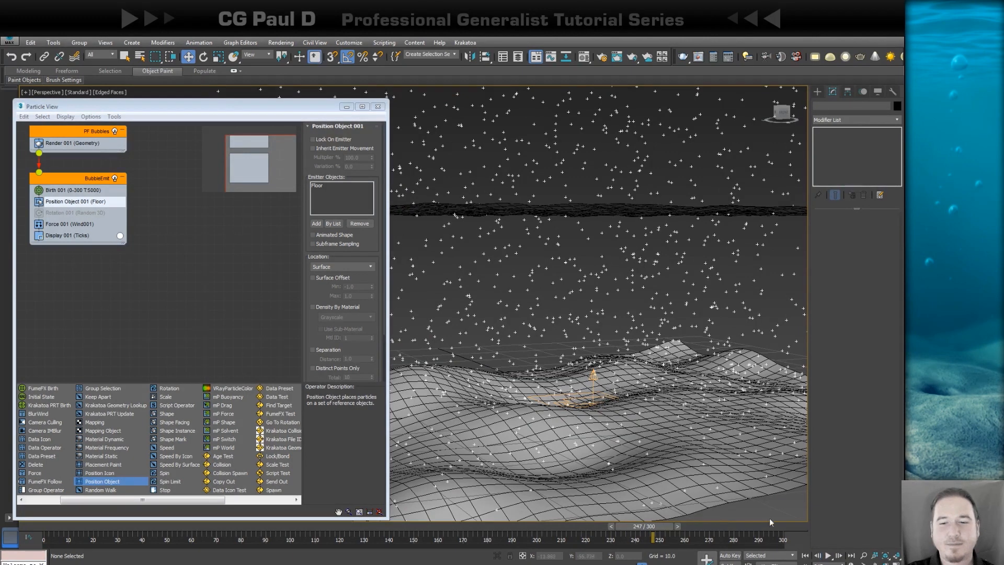
pyautogui.press('Home')
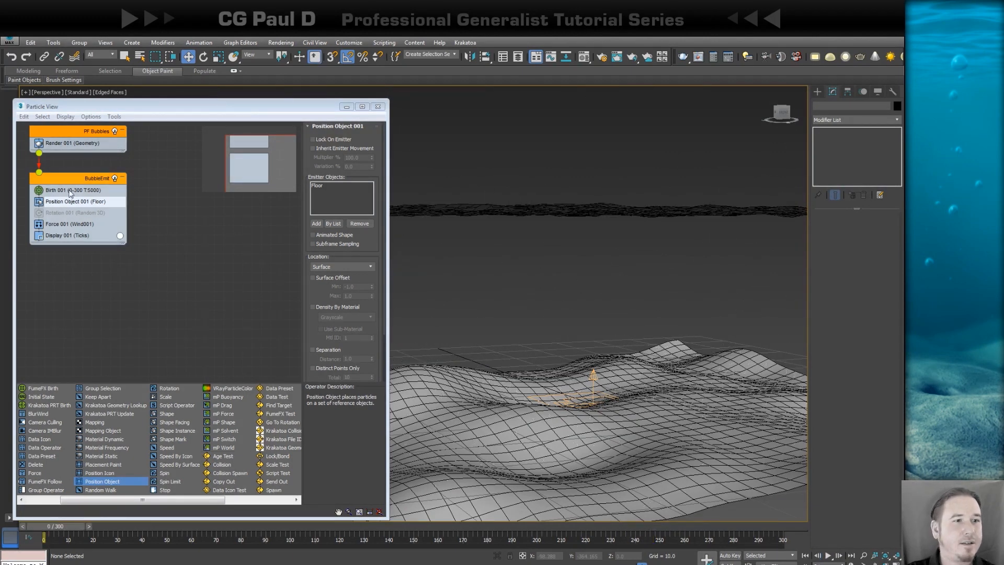
# Step: Set the Birth operator's particle amount to 200
pyautogui.click(70, 191)
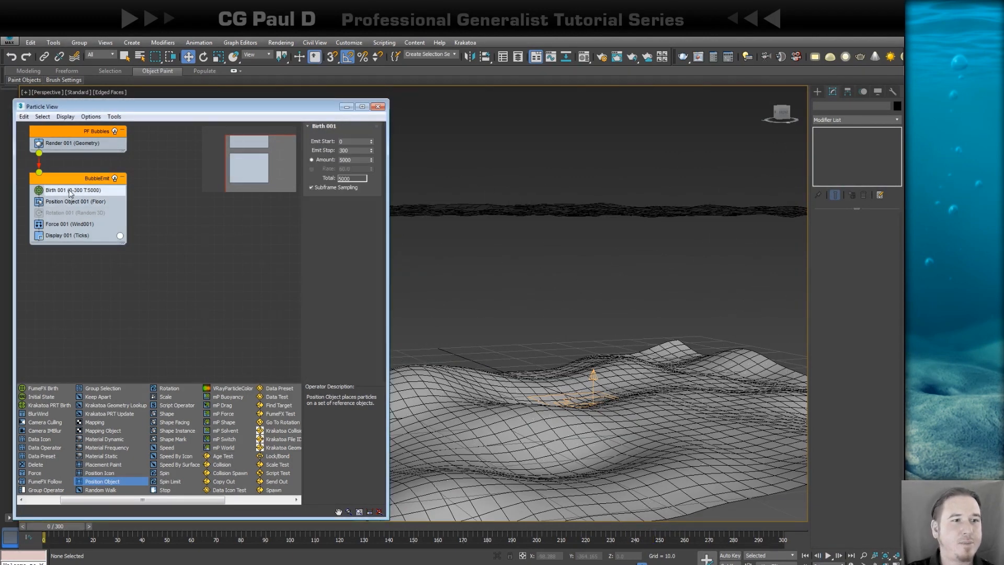
pyautogui.doubleClick(353, 161)
pyautogui.write('200')
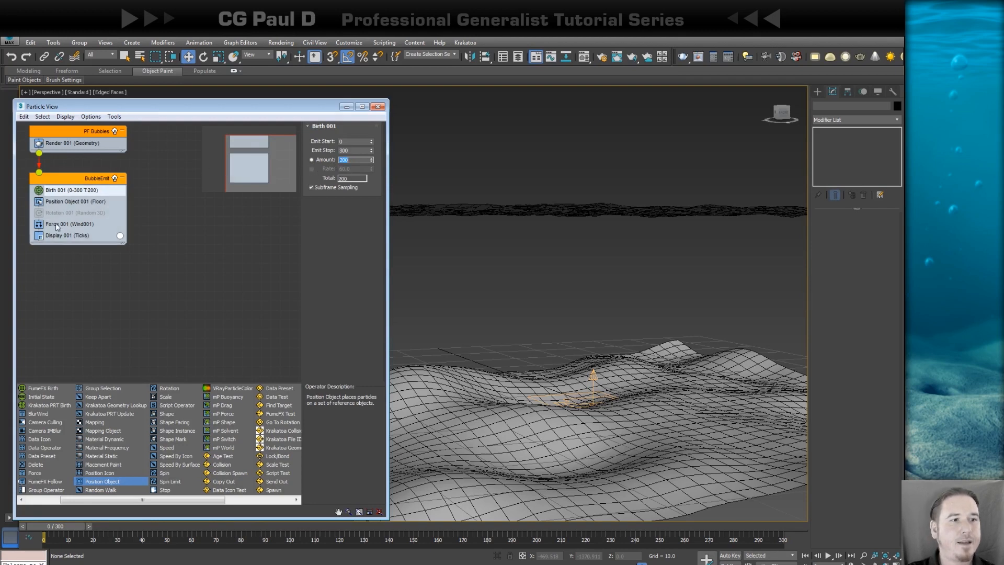
# Step: Scrub to about frame 101 and examine from several angles how the sparse particles rise from the whole floor
pyautogui.moveTo(56, 528); pyautogui.dragTo(301, 518)
pyautogui.press('w')
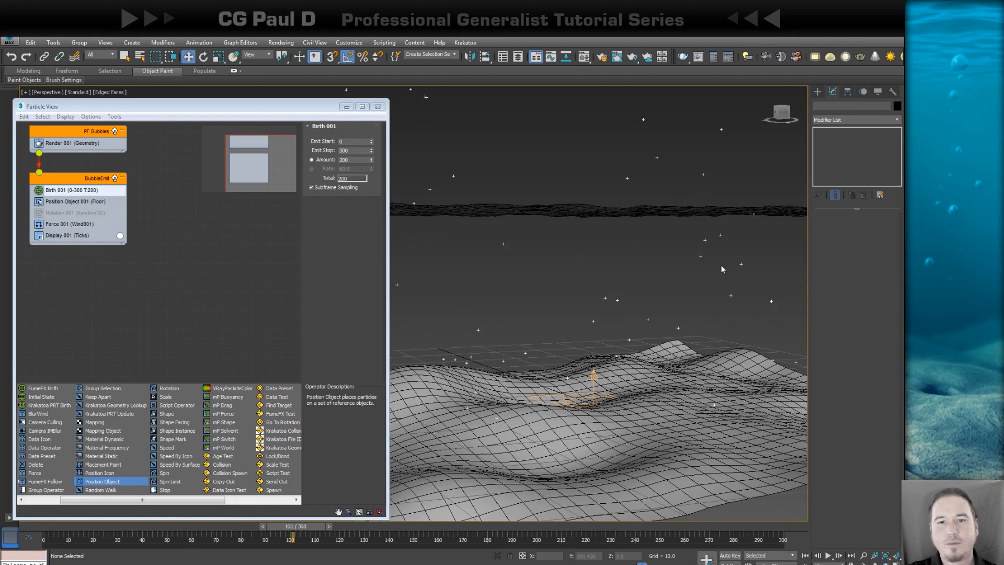
pyautogui.keyDown('alt'); pyautogui.moveTo(720, 265); pyautogui.dragTo(677, 319, button='middle'); pyautogui.keyUp('alt')
pyautogui.click(657, 387)
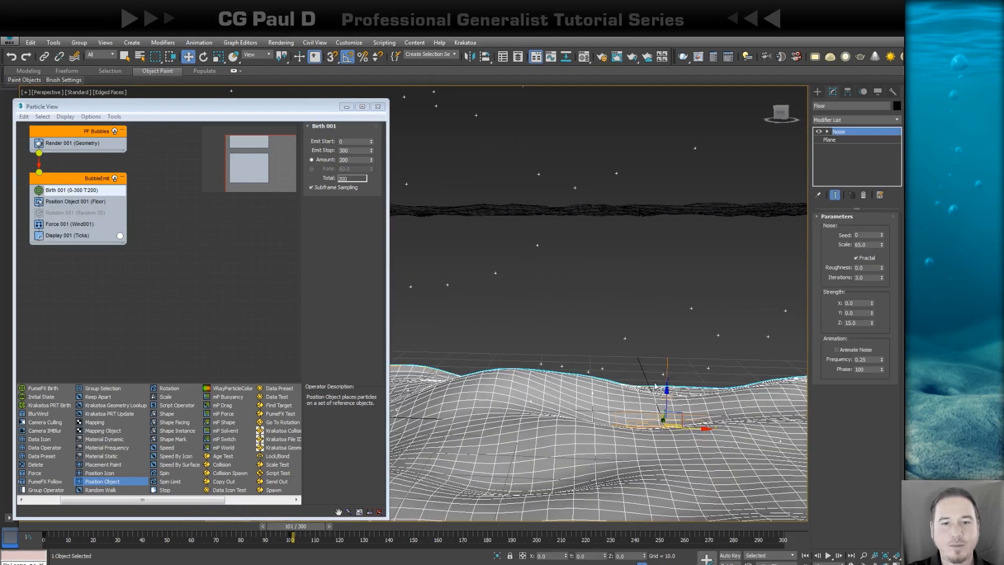
pyautogui.press('z')
pyautogui.keyDown('alt'); pyautogui.moveTo(548, 314); pyautogui.dragTo(642, 317, button='middle'); pyautogui.keyUp('alt')
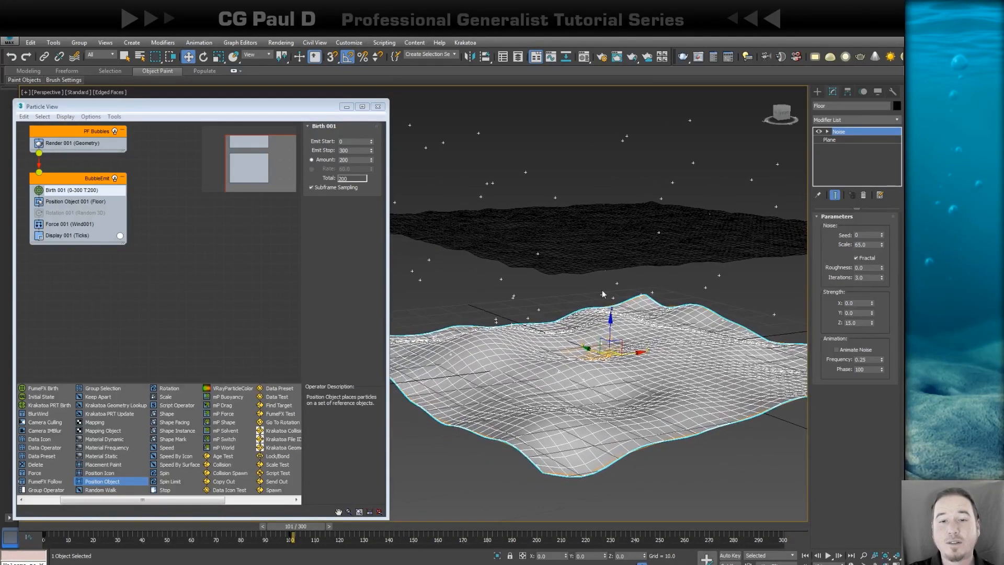
pyautogui.click(554, 294)
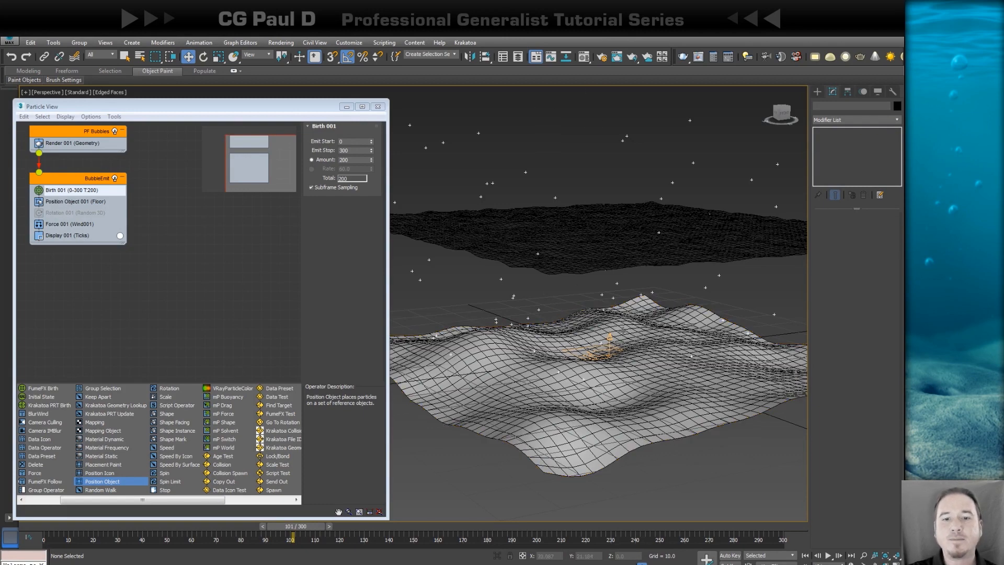
pyautogui.click(611, 339)
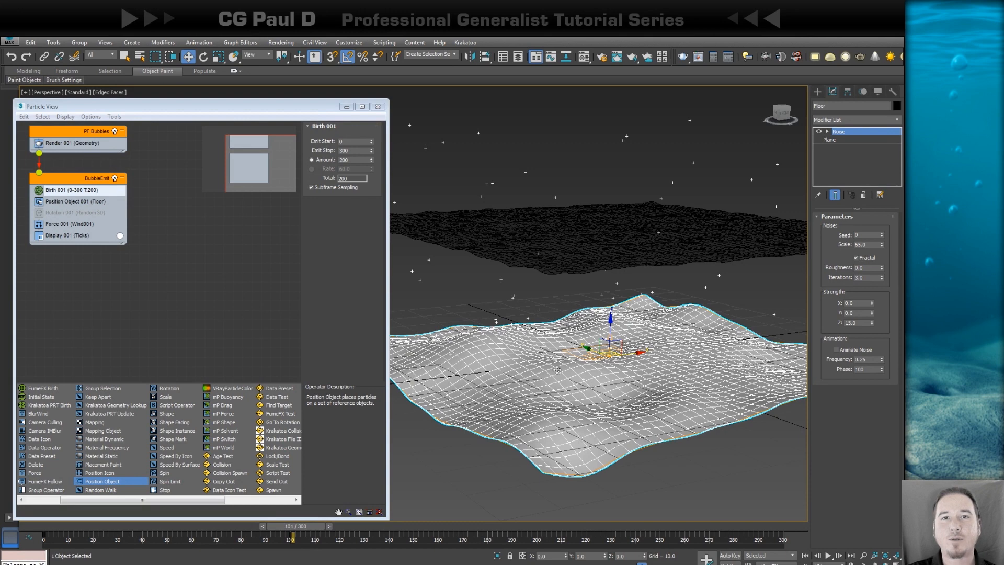
pyautogui.click(540, 309)
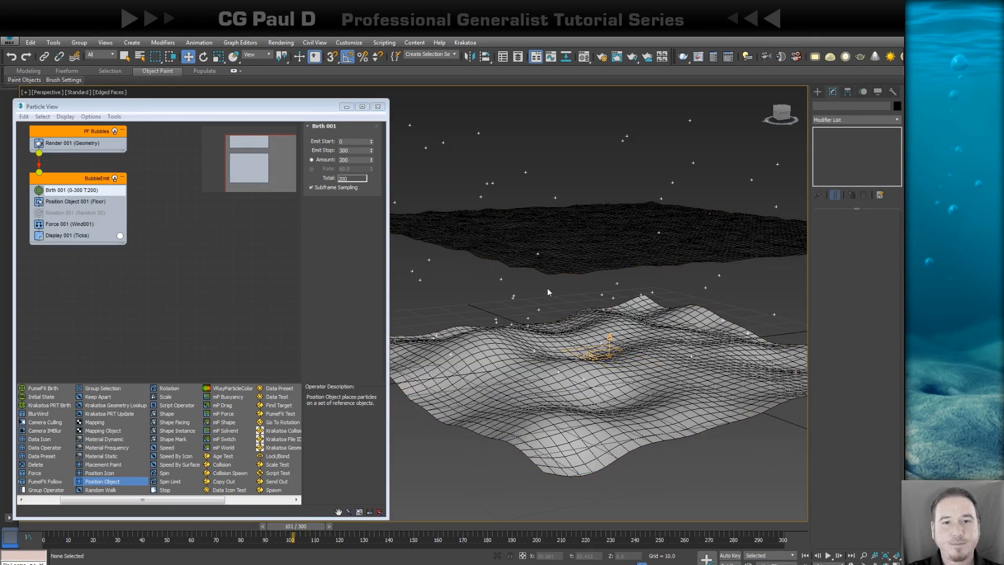
# Step: Open the Material Editor beside the viewport and rename the second sample material as FloorEmit
pyautogui.press('m')
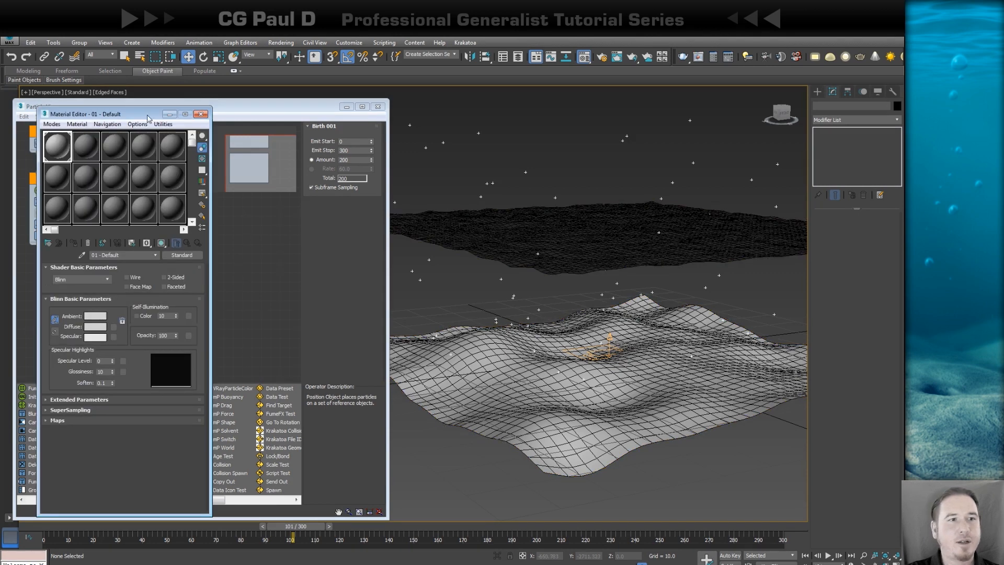
pyautogui.moveTo(148, 115); pyautogui.dragTo(325, 103)
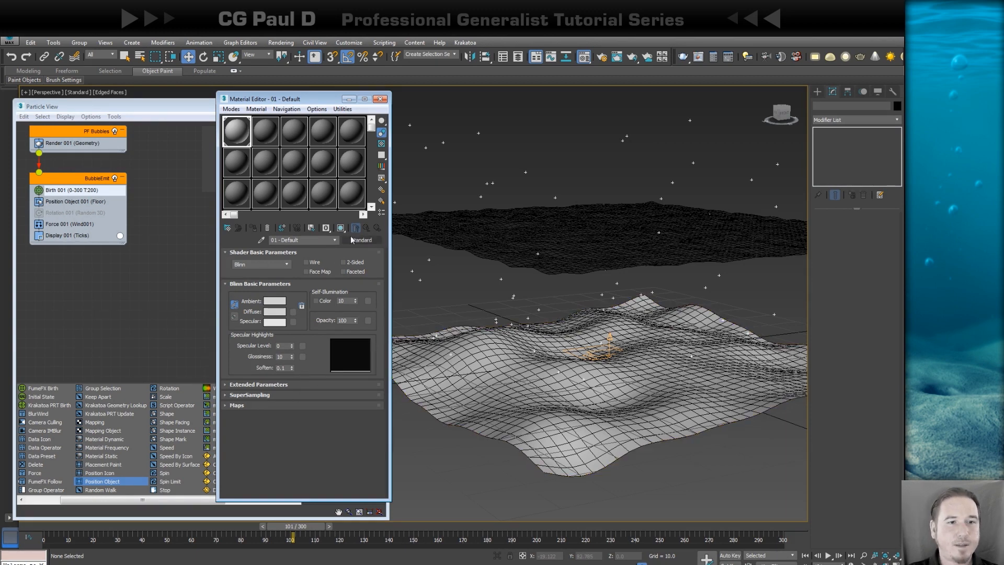
pyautogui.click(267, 140)
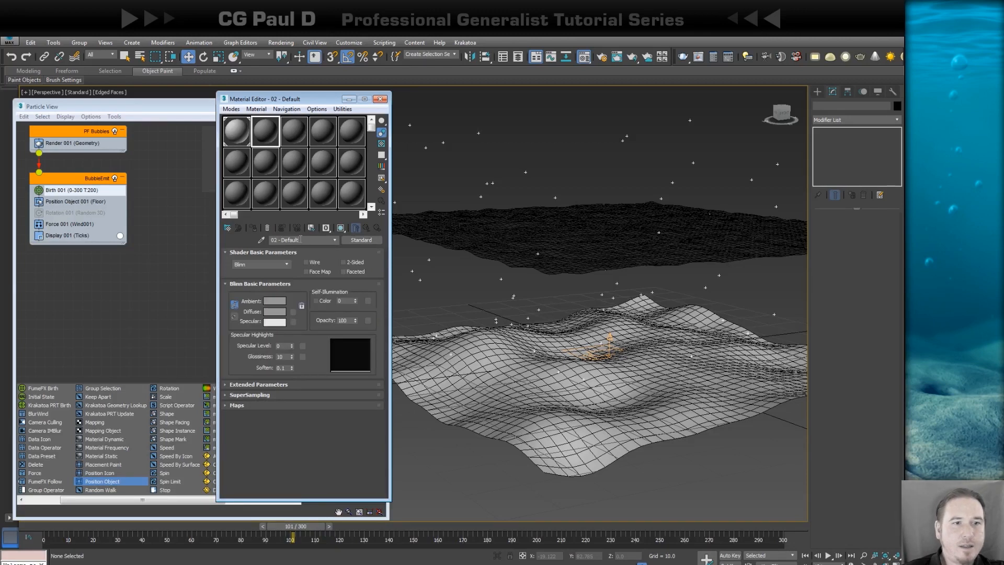
pyautogui.moveTo(302, 239); pyautogui.dragTo(226, 243)
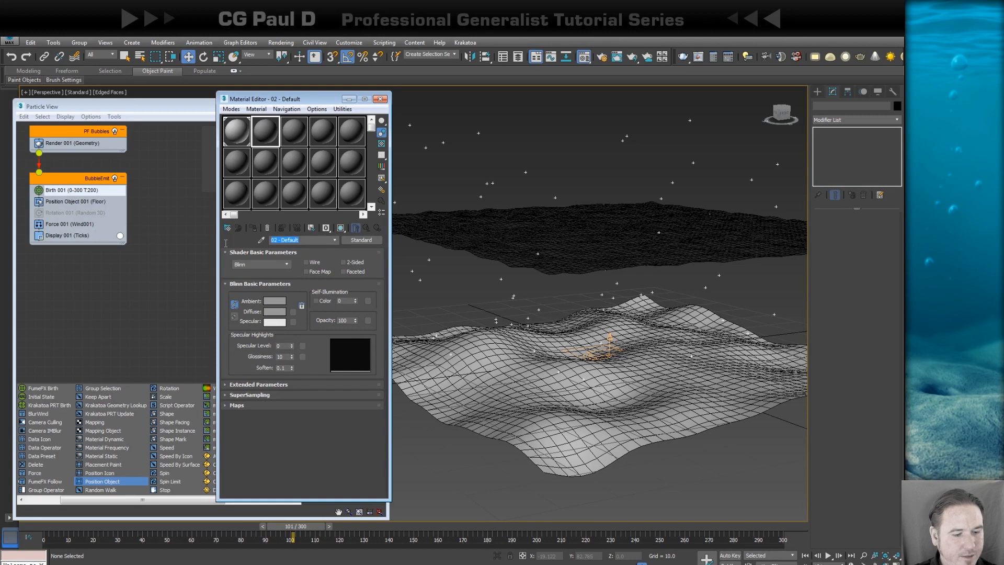
pyautogui.write('FloorEmit')
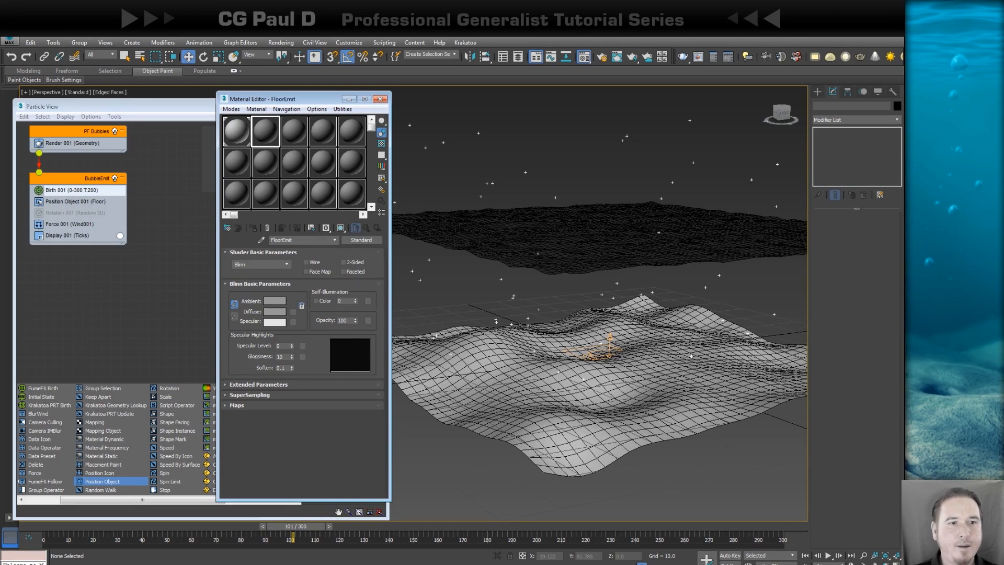
# Step: Assign a Noise map to FloorEmit's diffuse colour and set its coordinate source to Explicit Map Channel
pyautogui.click(294, 312)
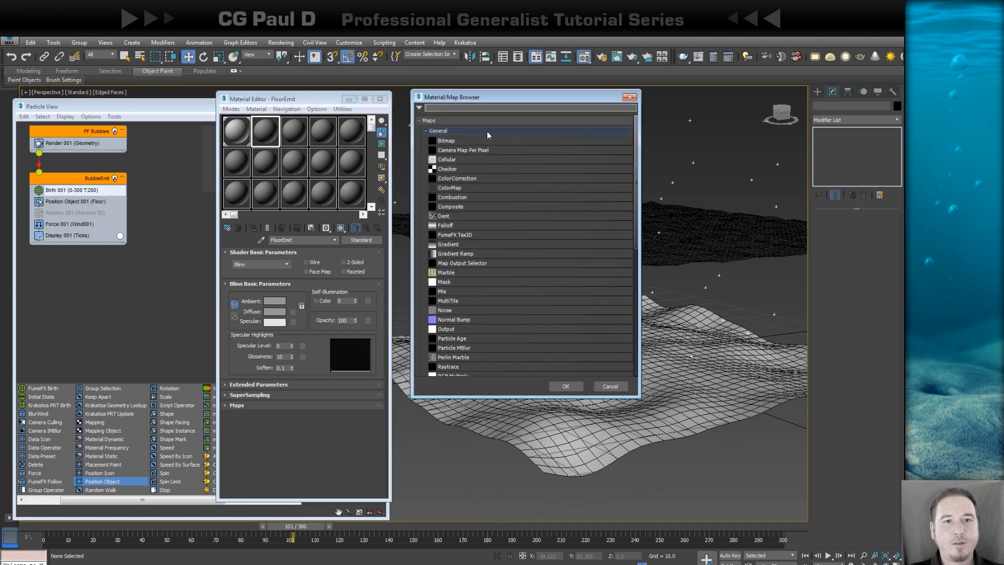
pyautogui.doubleClick(445, 310)
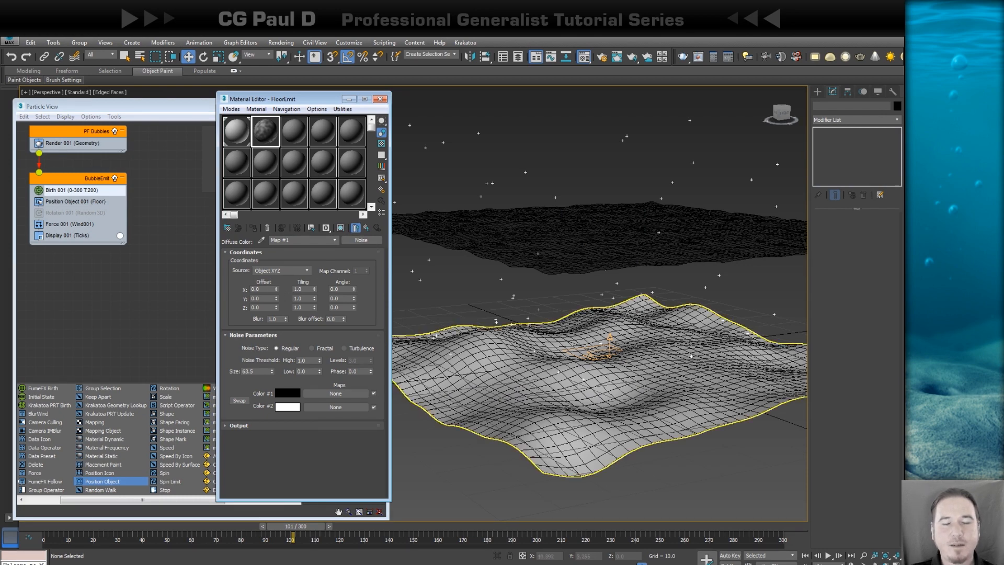
pyautogui.click(279, 271)
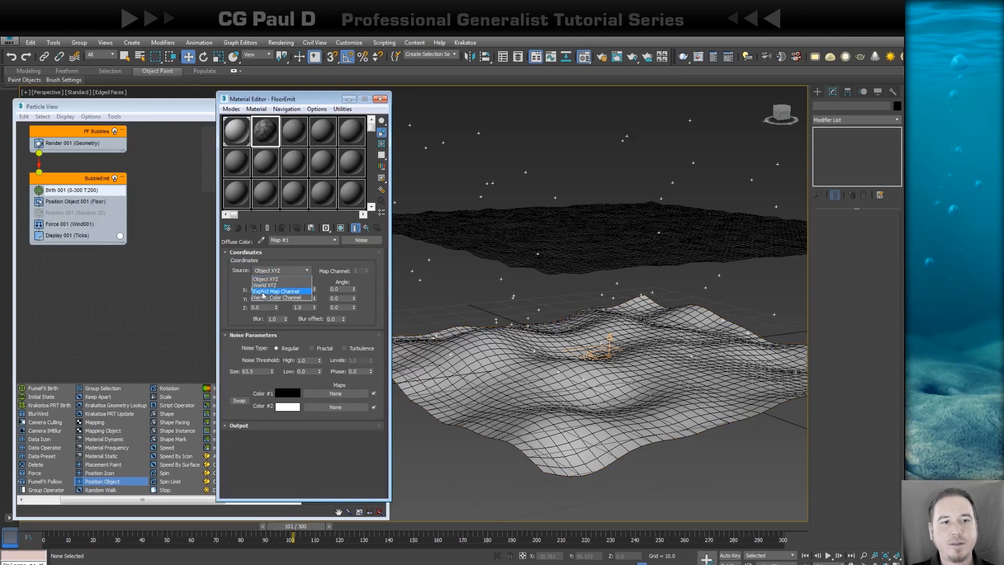
pyautogui.click(262, 291)
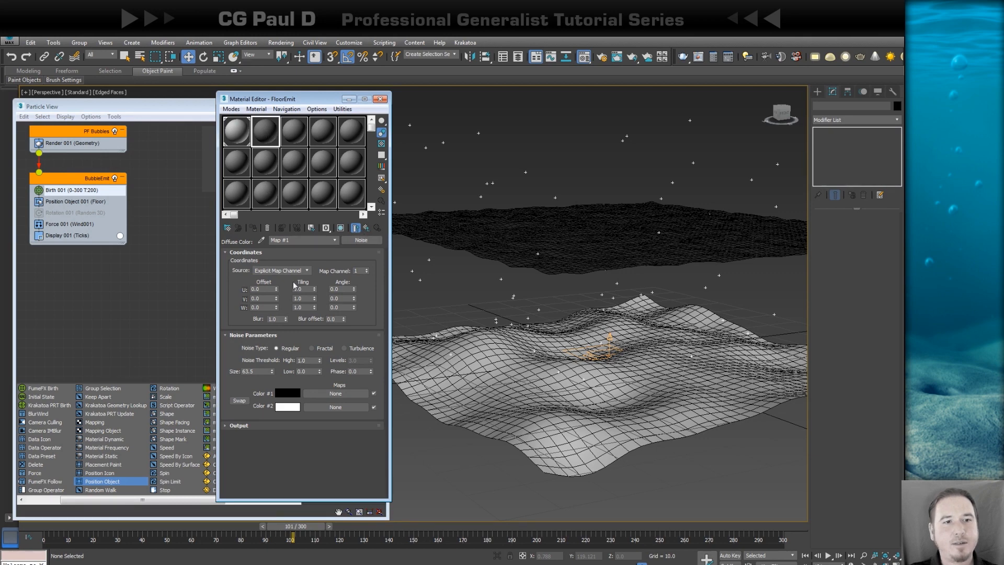
# Step: Set the noise size to 0.08 and show the map on its own in an enlarged preview window beside the Material Editor
pyautogui.doubleClick(256, 371)
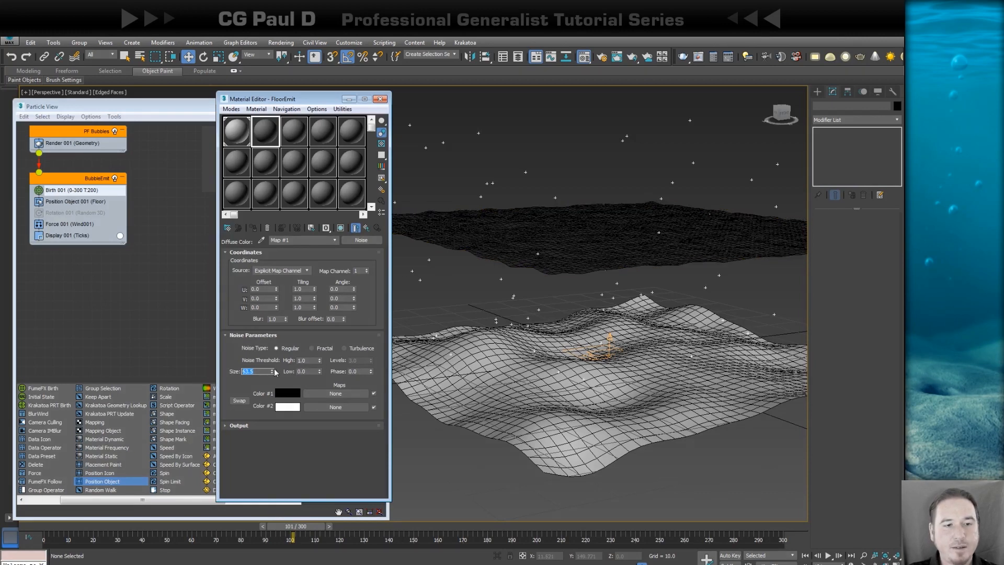
pyautogui.press('BackSpace')
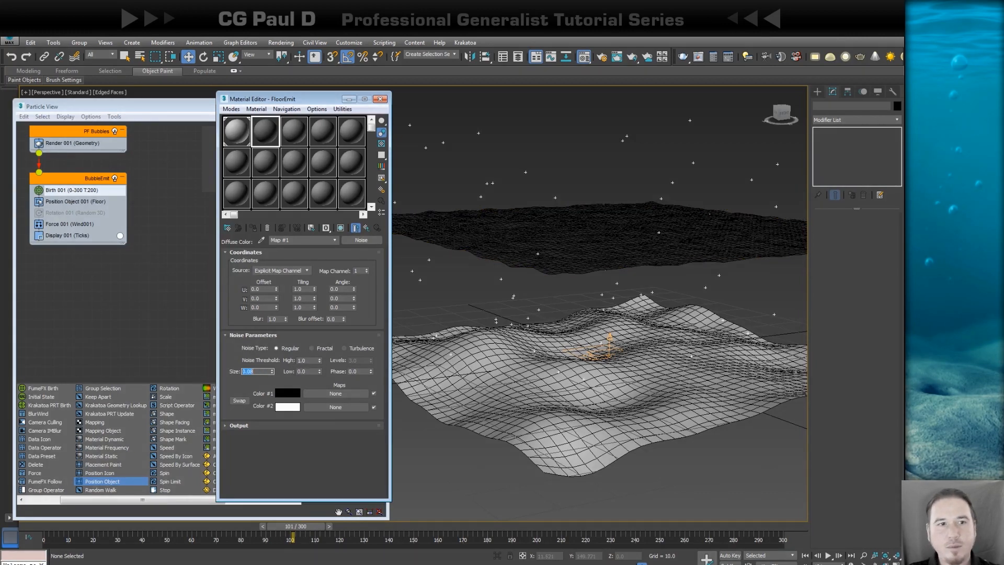
pyautogui.doubleClick(272, 137)
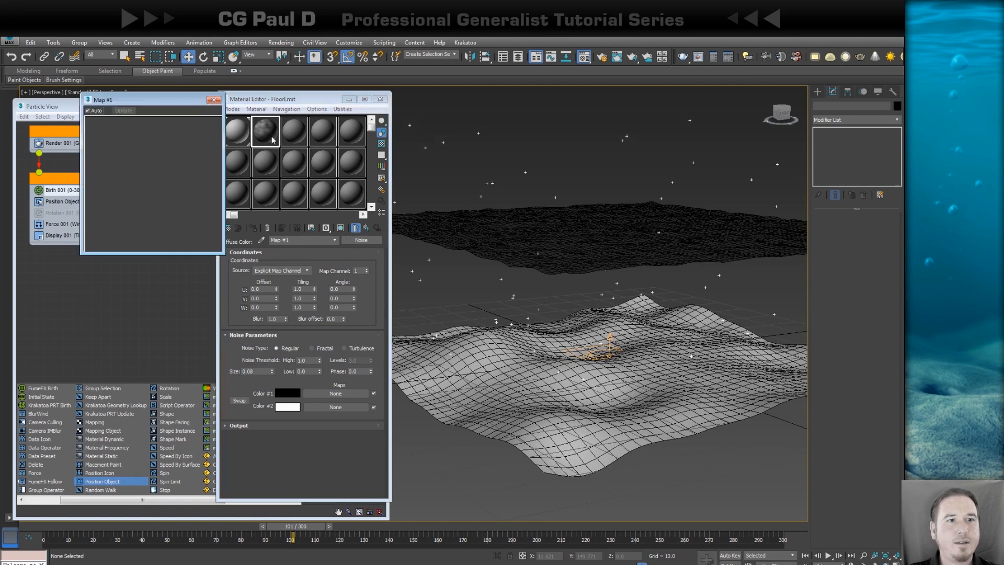
pyautogui.click(350, 232)
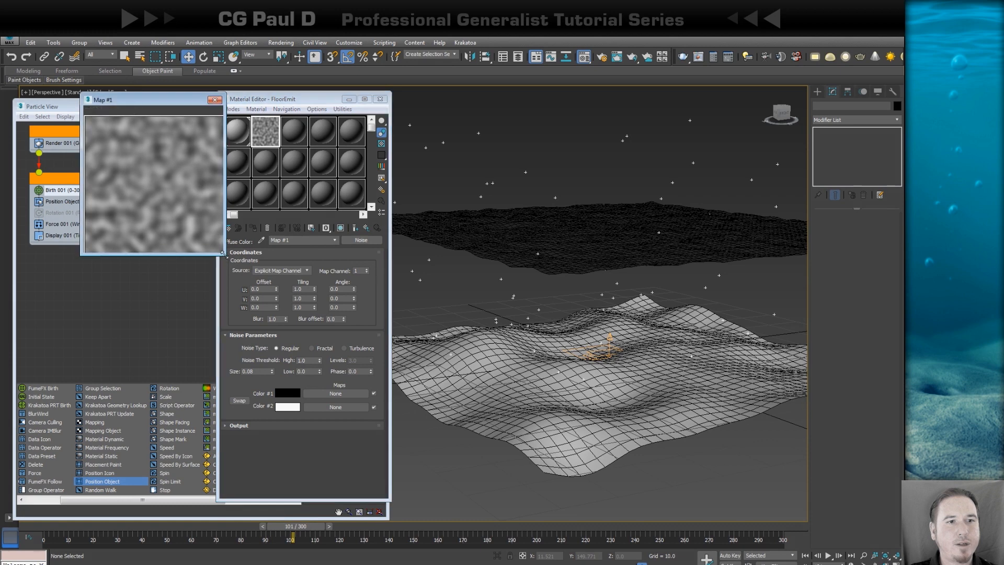
pyautogui.moveTo(224, 256); pyautogui.dragTo(275, 303)
pyautogui.moveTo(227, 105); pyautogui.dragTo(172, 101)
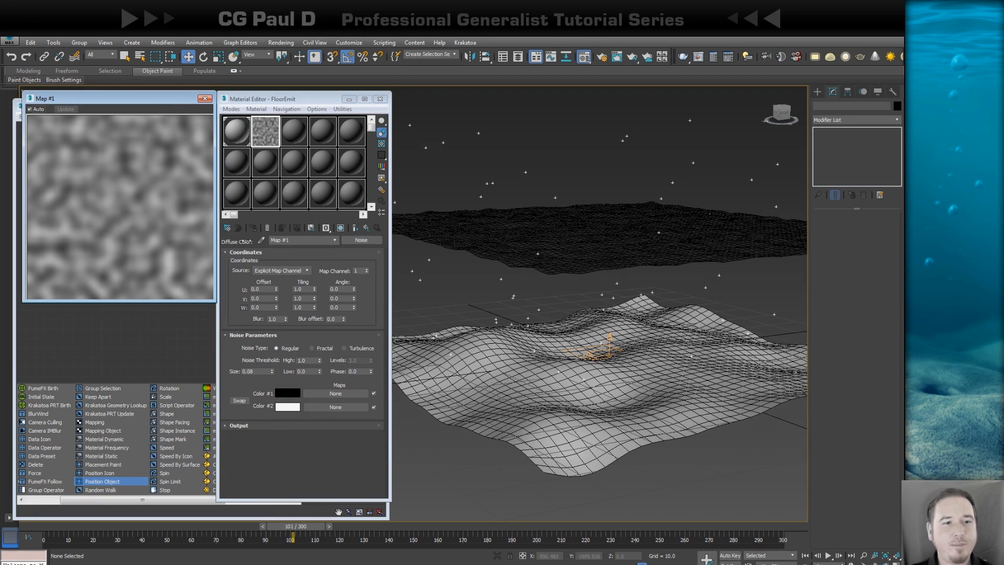
# Step: Change the noise type to Fractal with 10 levels
pyautogui.click(350, 380)
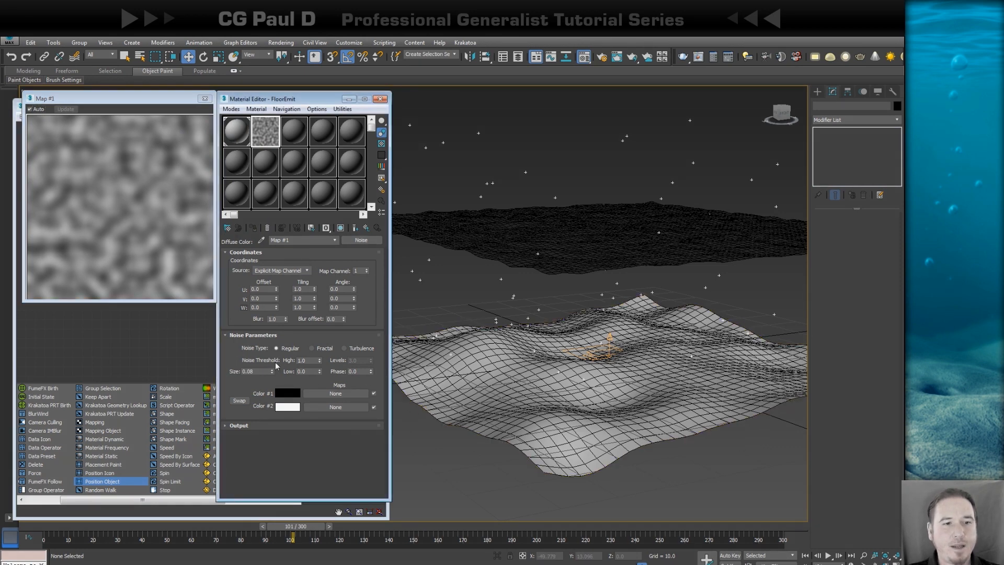
pyautogui.click(312, 349)
pyautogui.click(353, 360)
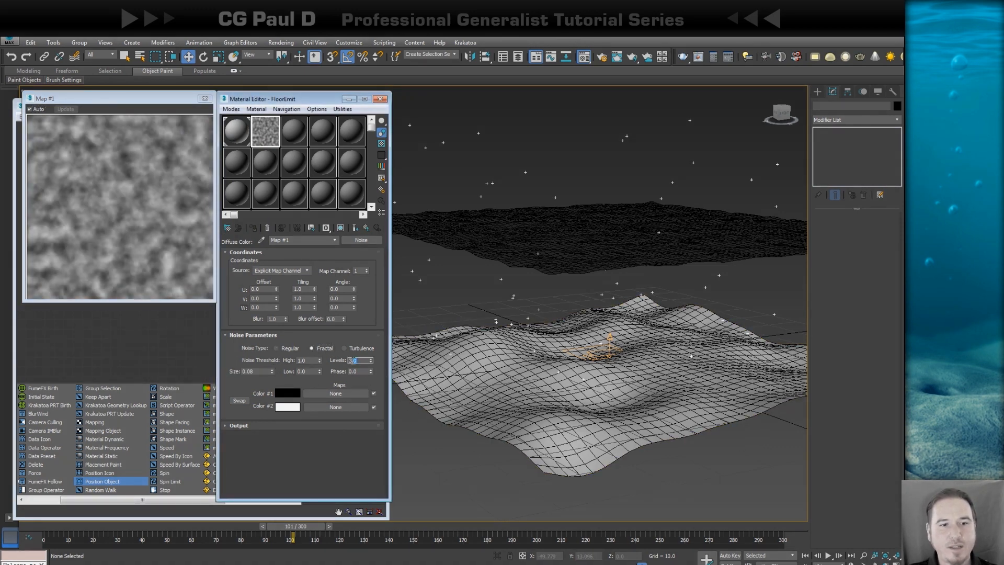
pyautogui.write('10')
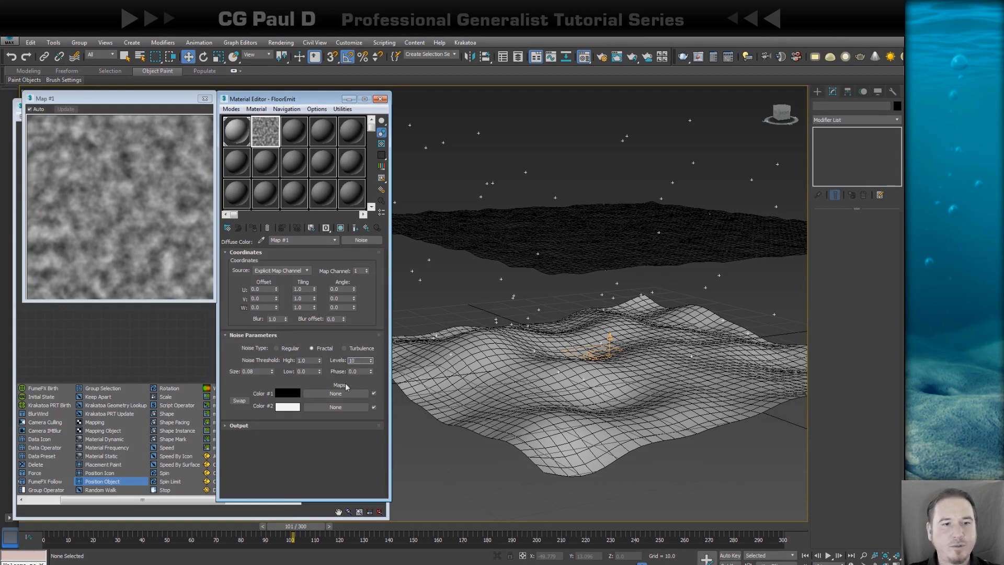
# Step: Tighten the noise thresholds to isolate small white spots, with High at 0.73 and Low just below it
pyautogui.moveTo(320, 362)
pyautogui.mouseDown()
pyautogui.moveTo(319, 374)
pyautogui.moveTo(319, 347)
pyautogui.moveTo(321, 370)
pyautogui.mouseUp()
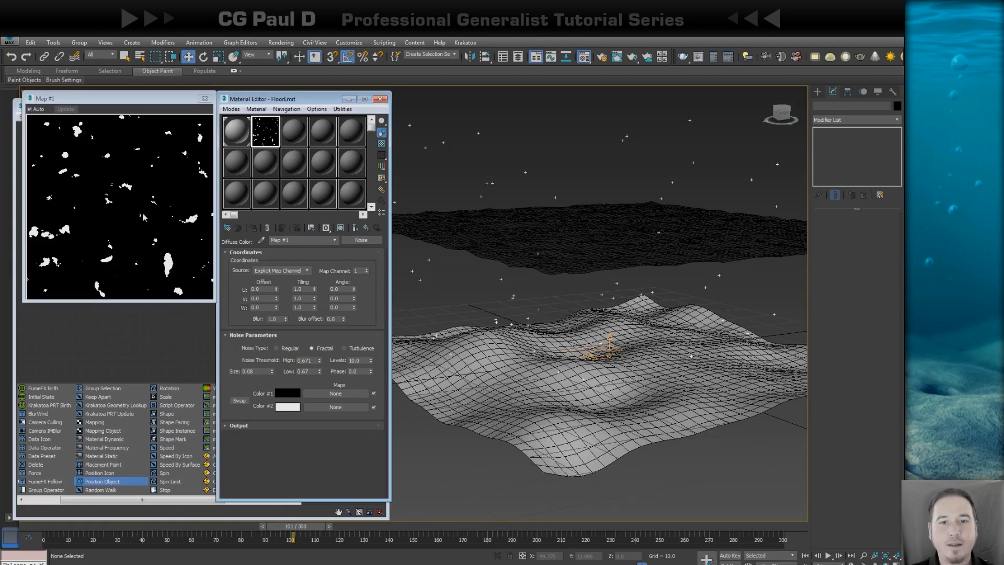
pyautogui.click(158, 99)
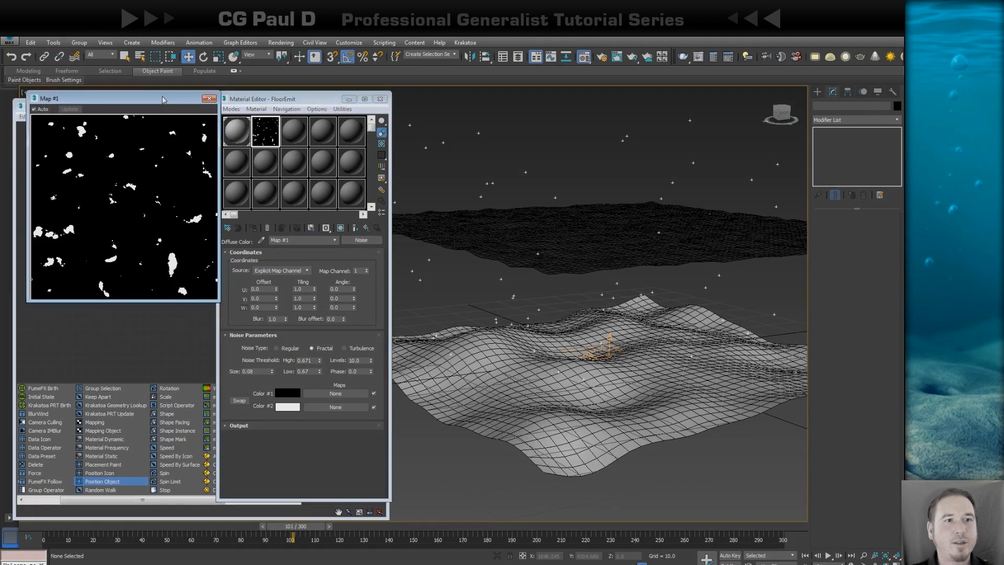
pyautogui.doubleClick(306, 360)
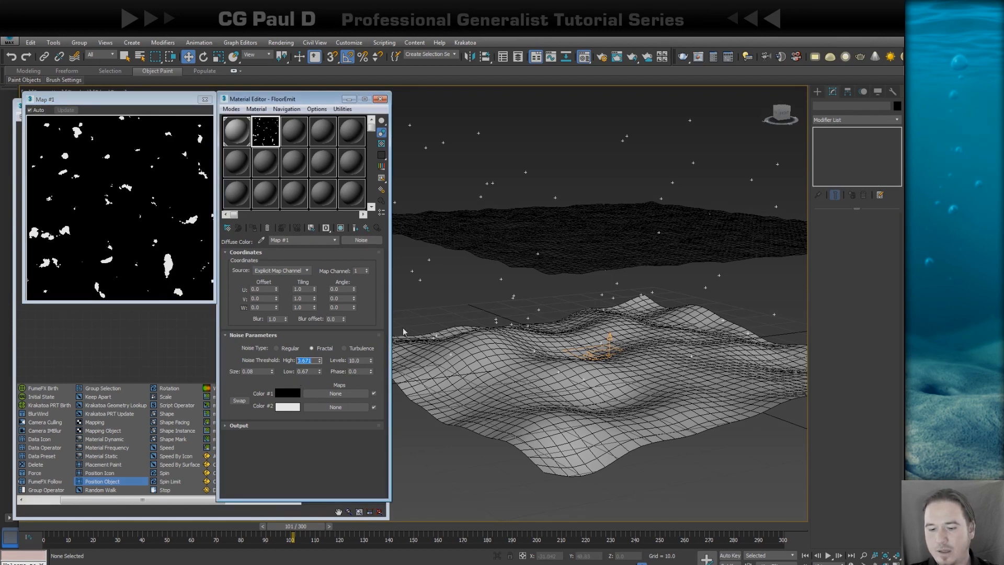
pyautogui.write('.73')
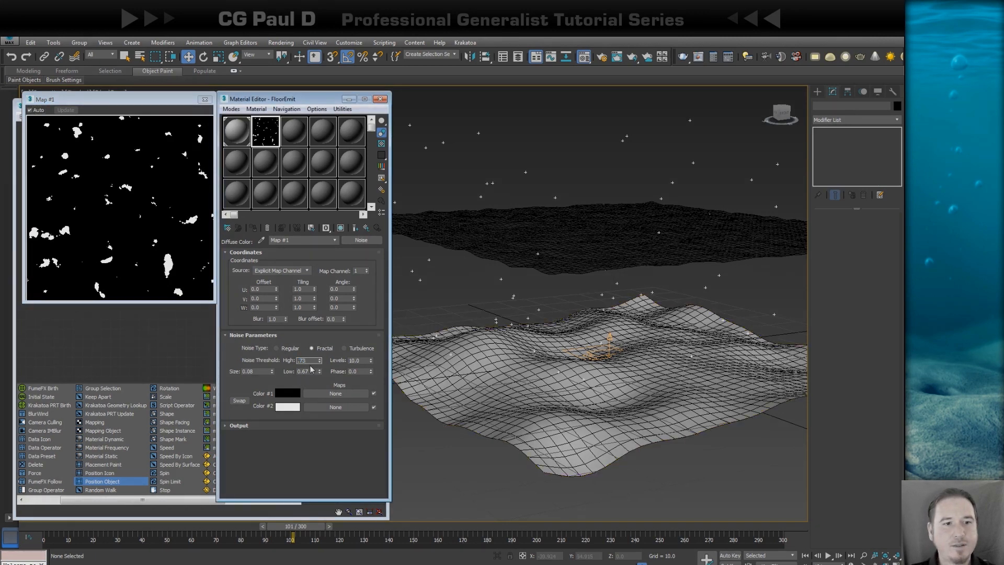
pyautogui.press('Tab')
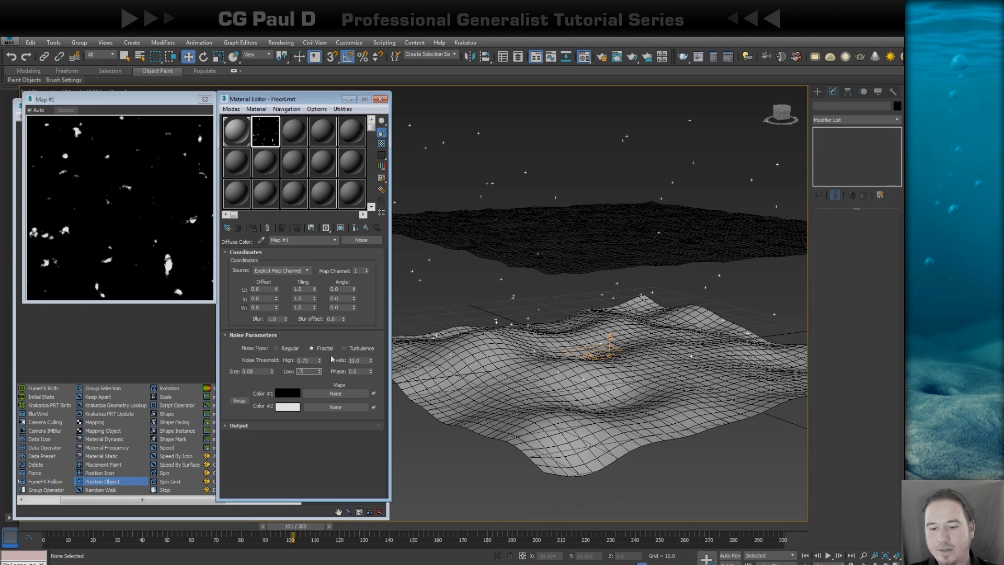
pyautogui.press('Return')
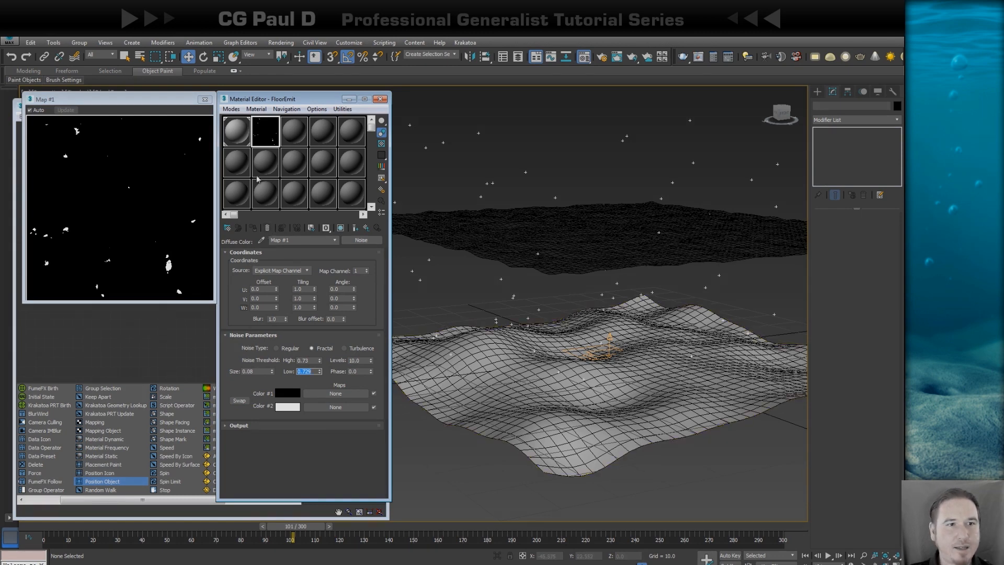
# Step: Assign the FloorEmit material to the Floor object, show it shaded in the viewport, and close the Material Editor
pyautogui.click(366, 228)
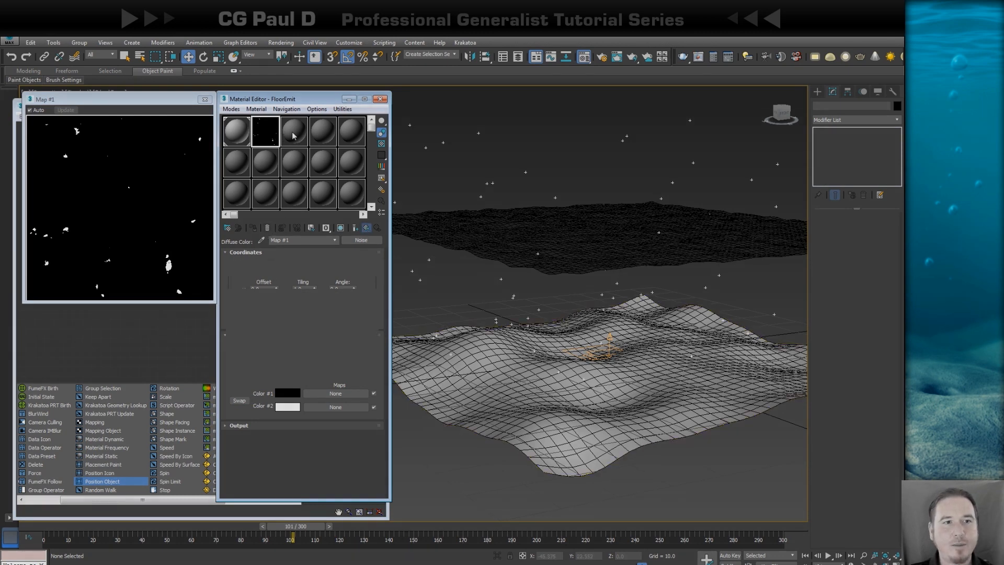
pyautogui.click(538, 387)
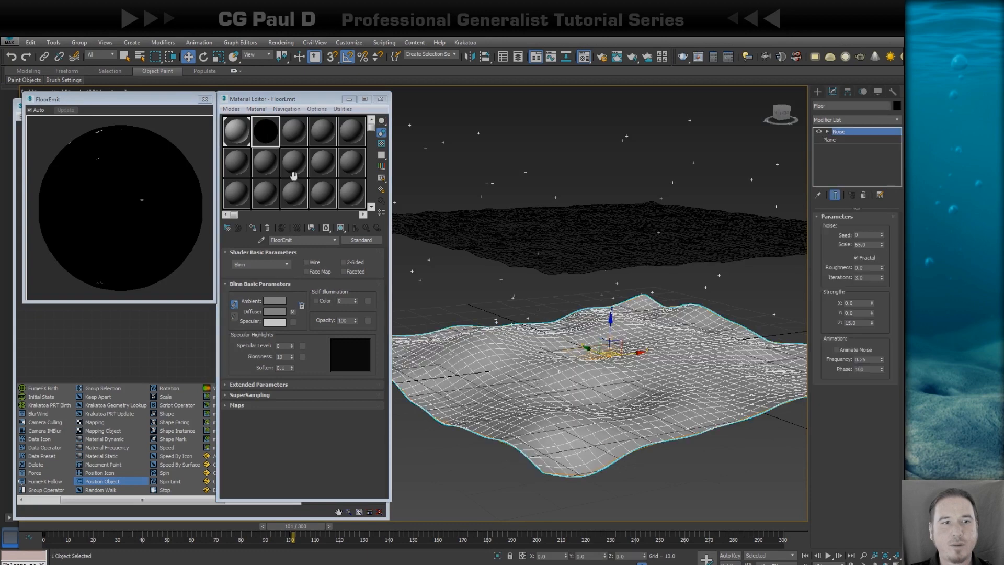
pyautogui.click(256, 229)
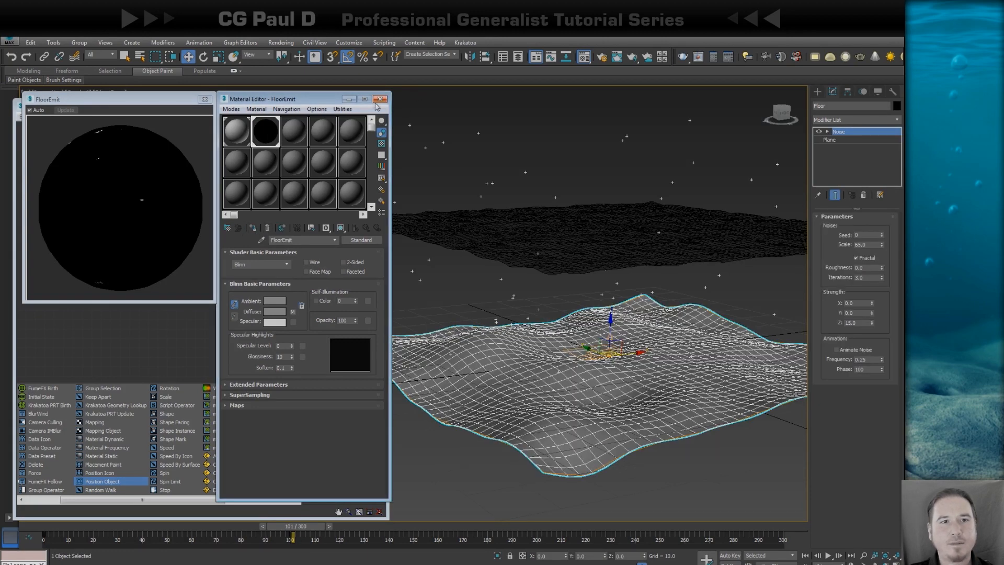
pyautogui.click(342, 229)
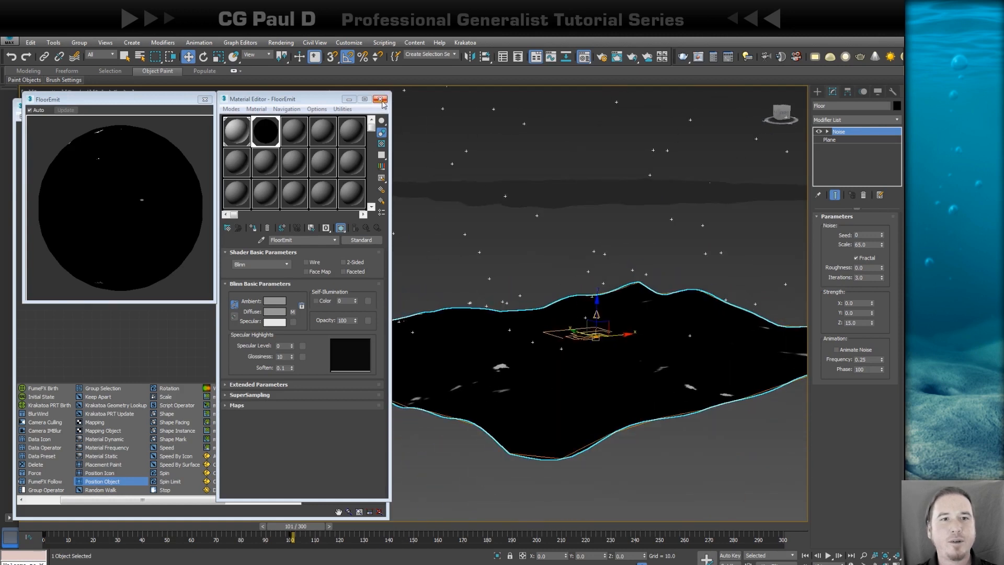
pyautogui.click(381, 99)
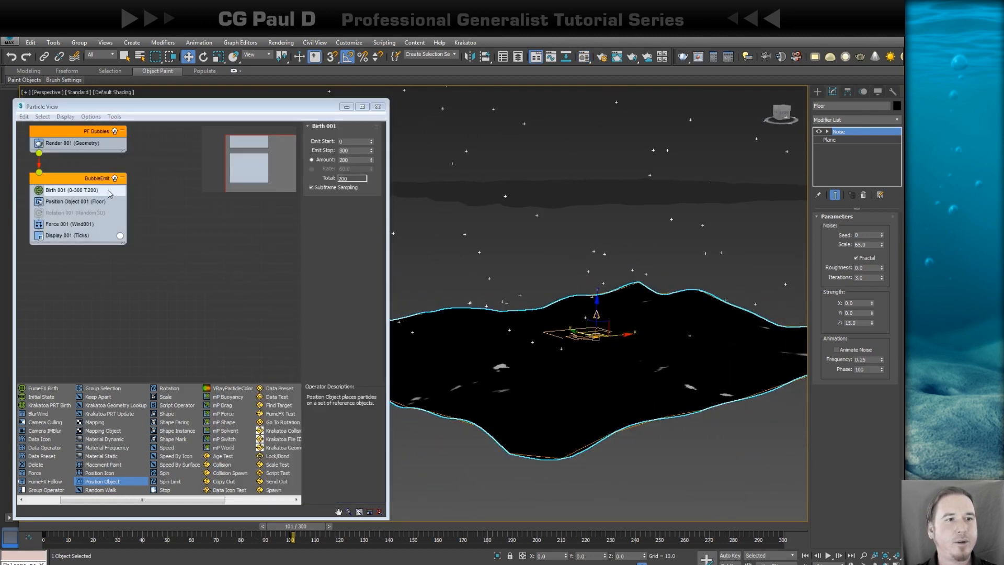
# Step: Enable Density By Material with Grayscale in the Floor's Position Object operator and scrub the timeline to check the emission against the white spots
pyautogui.click(75, 204)
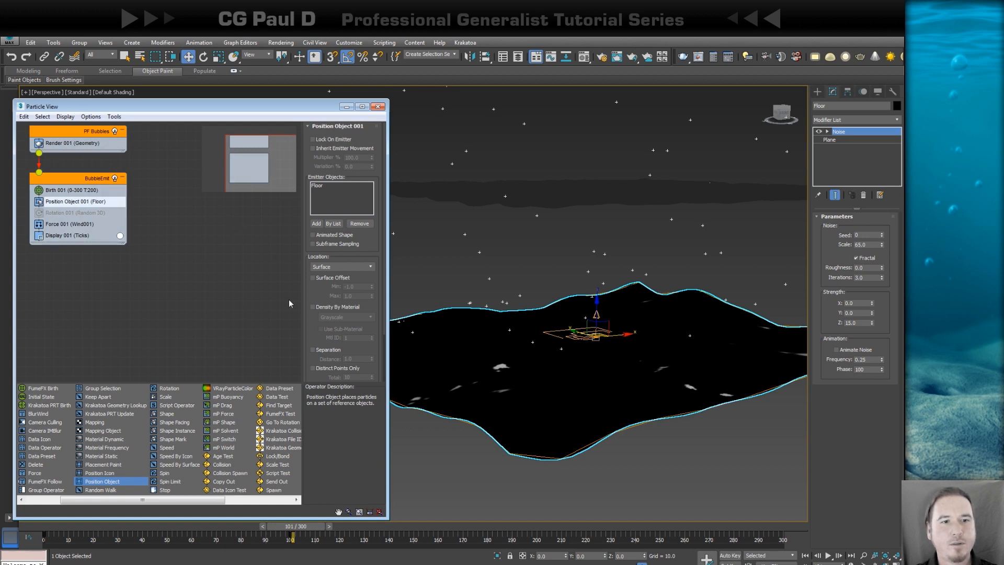
pyautogui.click(332, 311)
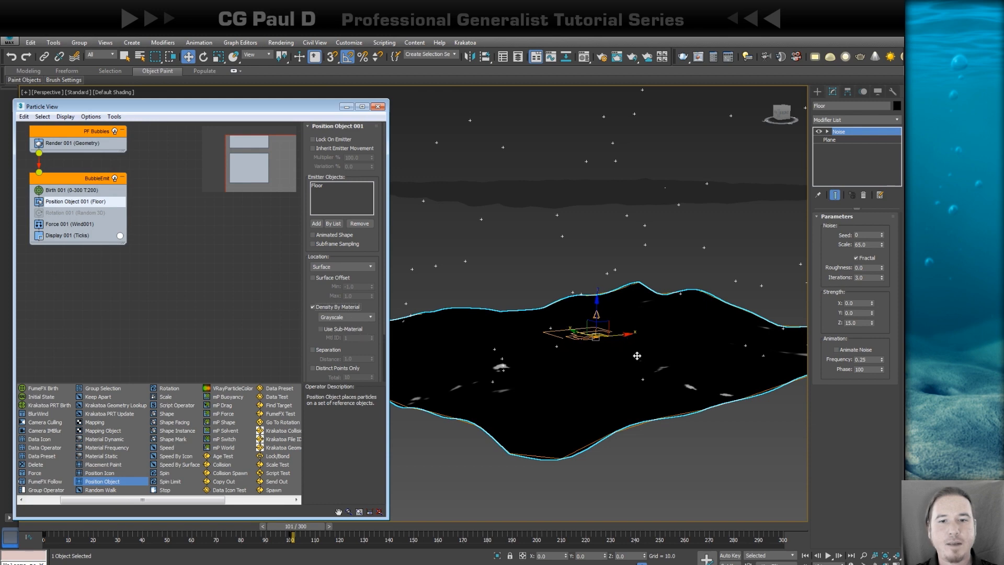
pyautogui.keyDown('alt'); pyautogui.moveTo(660, 364); pyautogui.dragTo(622, 356, button='middle'); pyautogui.keyUp('alt')
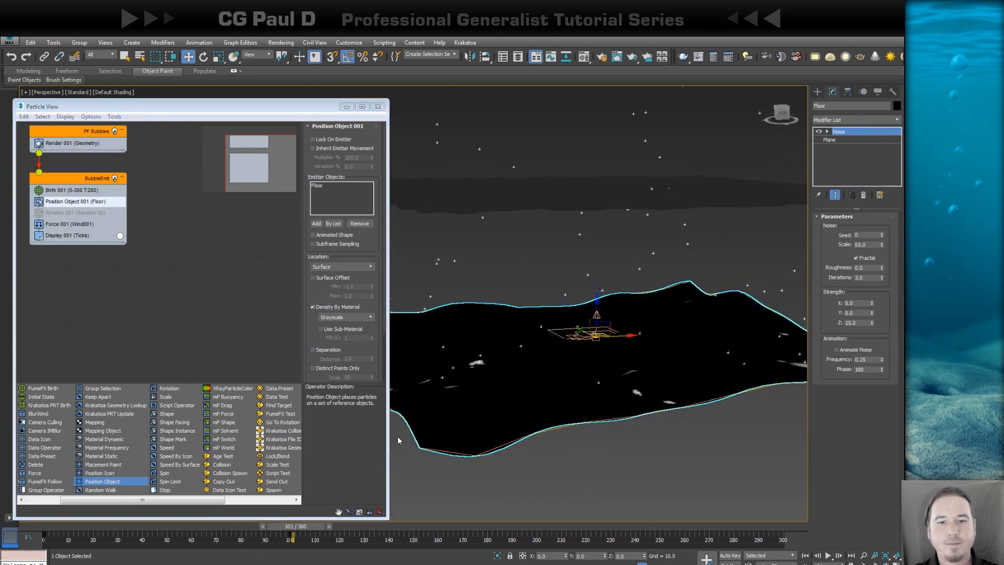
pyautogui.moveTo(59, 529); pyautogui.dragTo(274, 520)
pyautogui.press('w')
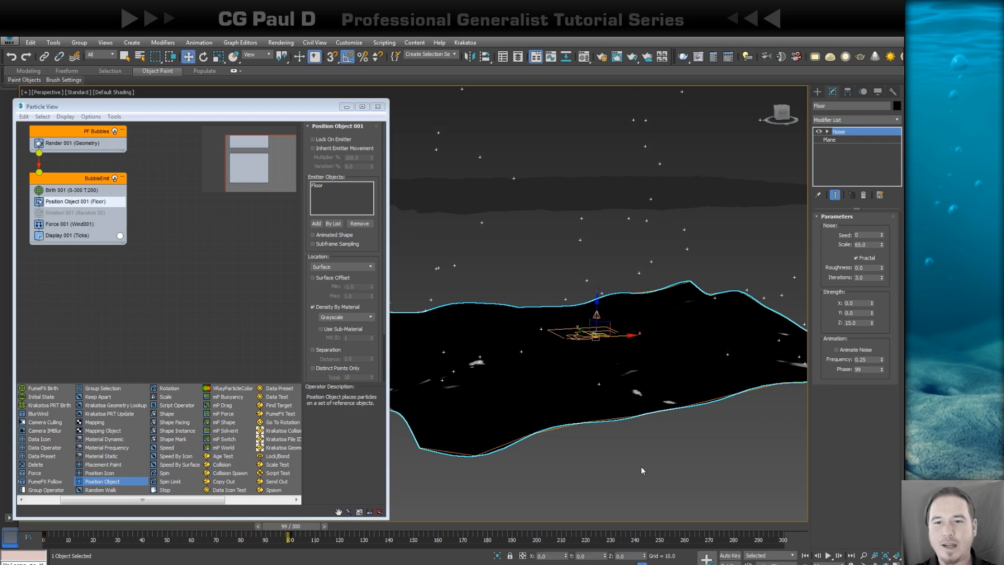
pyautogui.keyDown('alt'); pyautogui.moveTo(734, 353); pyautogui.dragTo(634, 360, button='middle'); pyautogui.keyUp('alt')
pyautogui.scroll(4, 638, 362)
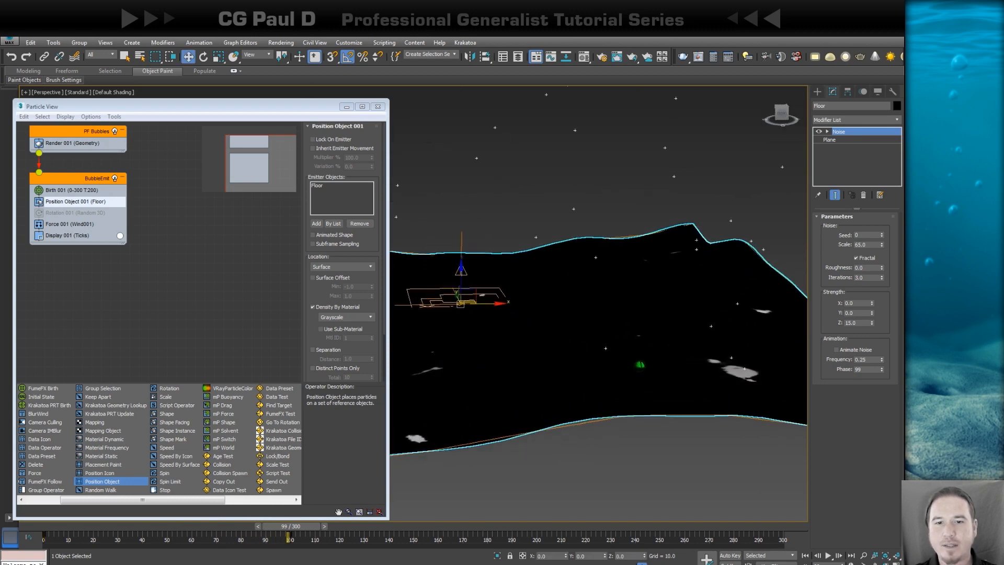
pyautogui.scroll(-2, 610, 313)
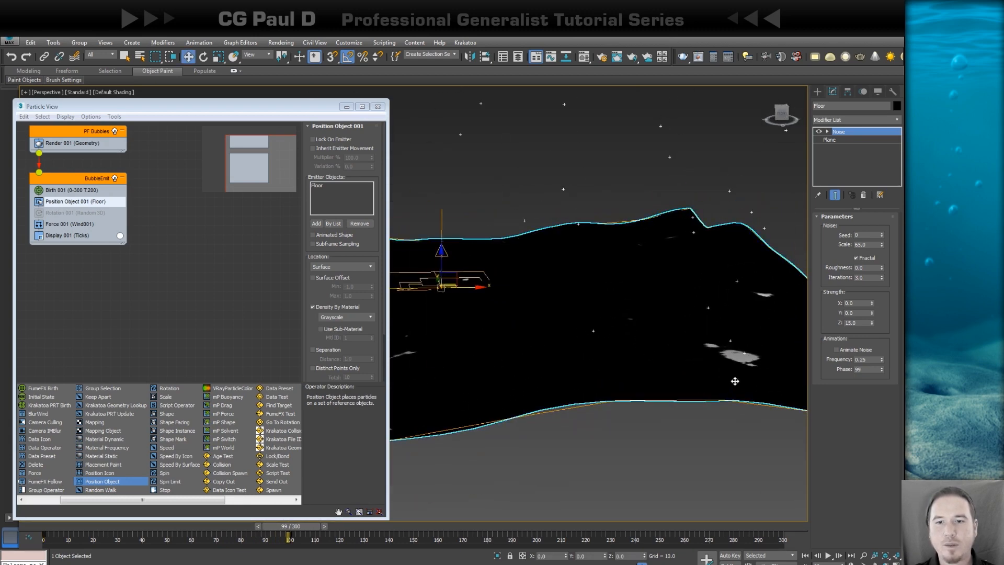
pyautogui.keyDown('alt'); pyautogui.moveTo(546, 333); pyautogui.dragTo(648, 340, button='middle'); pyautogui.keyUp('alt')
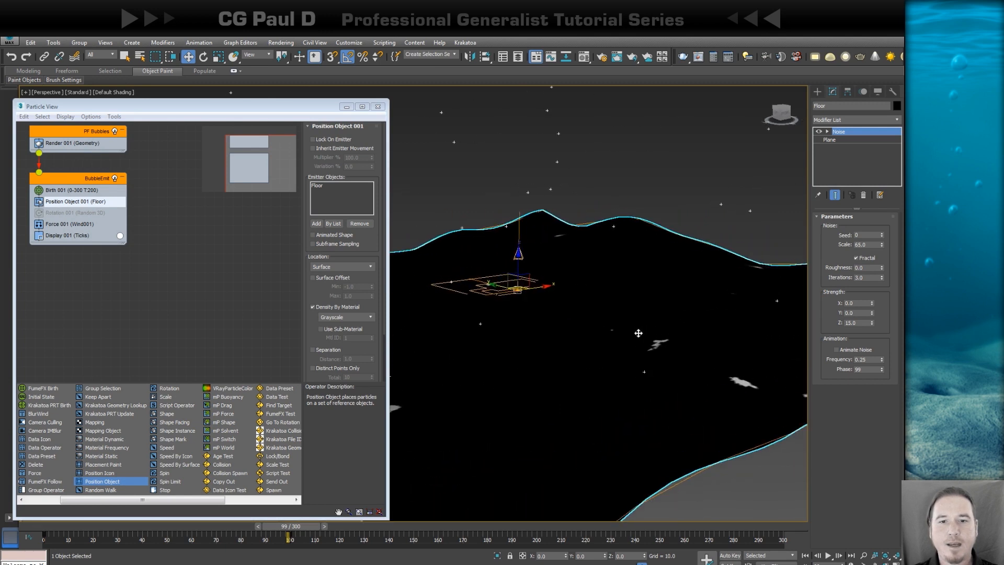
# Step: Set the Position Object operator to delete particles whose location is invalid, and scrub to frame 227 to check the emission
pyautogui.scroll(-3, 370, 349)
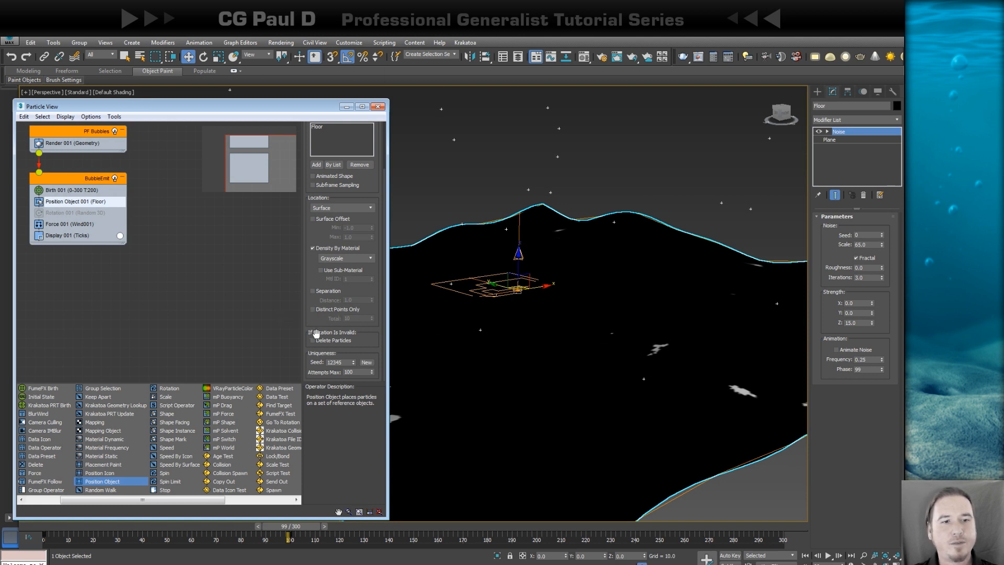
pyautogui.click(312, 340)
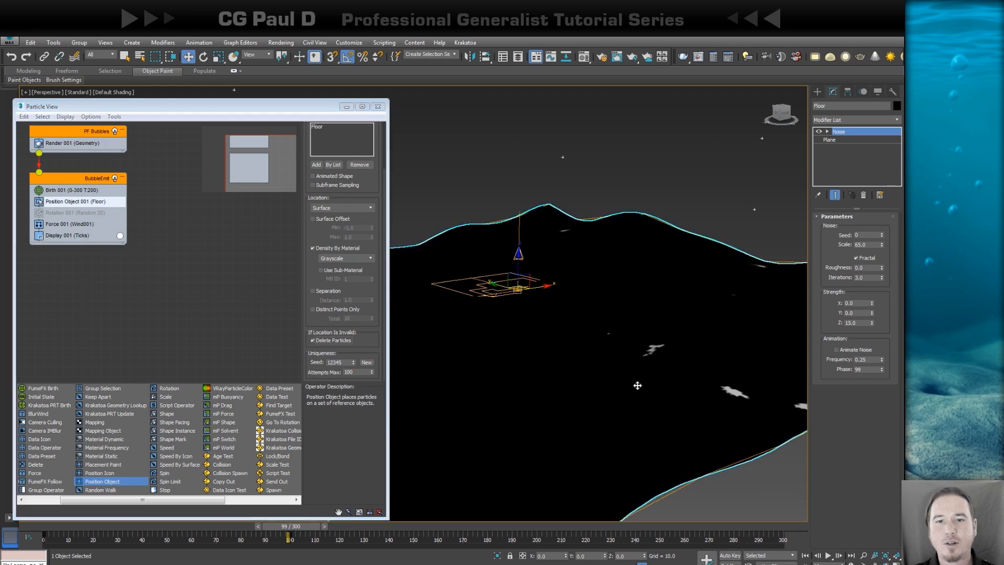
pyautogui.keyDown('alt'); pyautogui.moveTo(639, 385); pyautogui.dragTo(457, 423, button='middle'); pyautogui.keyUp('alt')
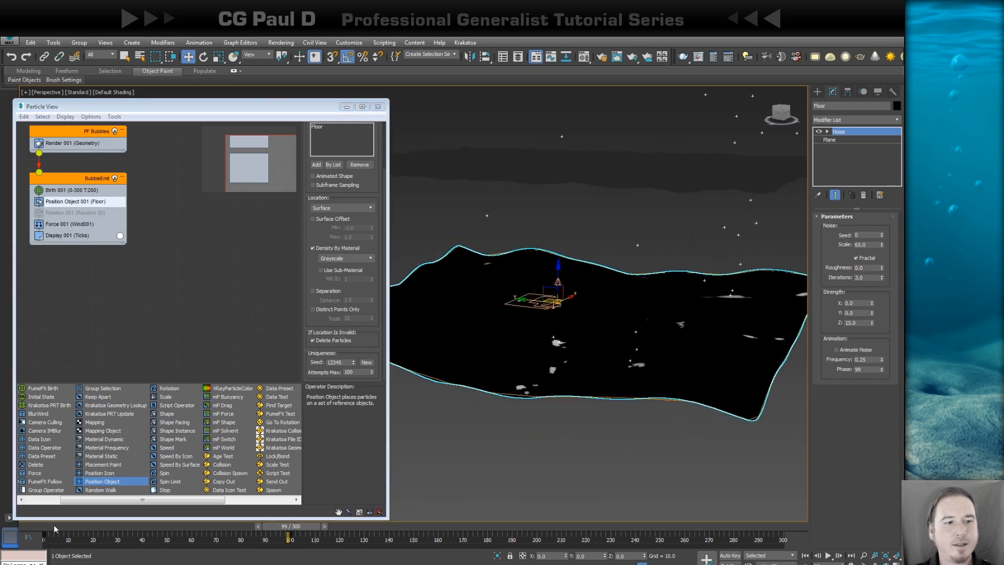
pyautogui.moveTo(54, 529); pyautogui.dragTo(601, 468)
pyautogui.press('w')
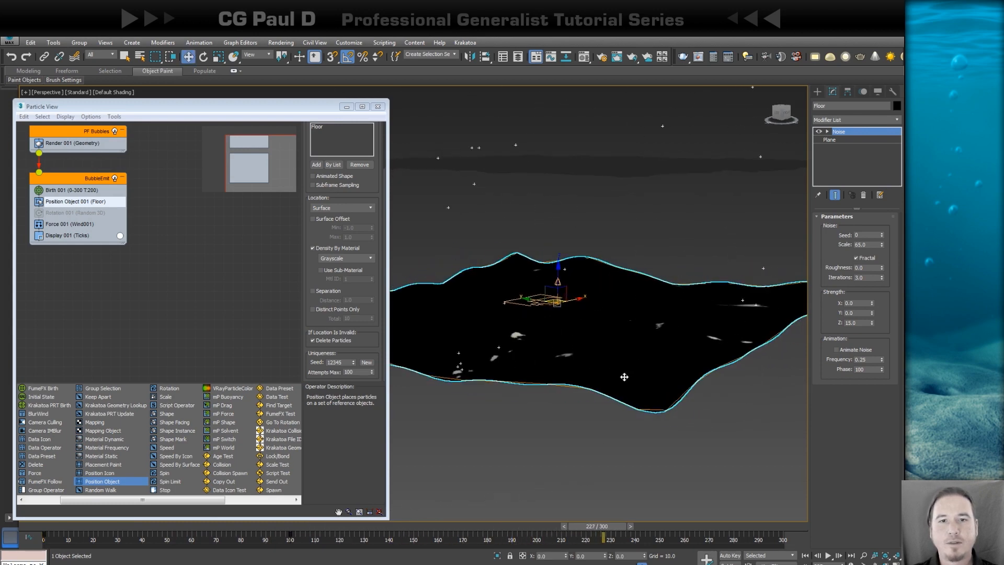
# Step: Play the animation while viewing the floor from several angles to examine how the bubbles rise from the white spots
pyautogui.keyDown('alt'); pyautogui.moveTo(624, 377); pyautogui.dragTo(620, 451, button='middle'); pyautogui.keyUp('alt')
pyautogui.click(828, 555)
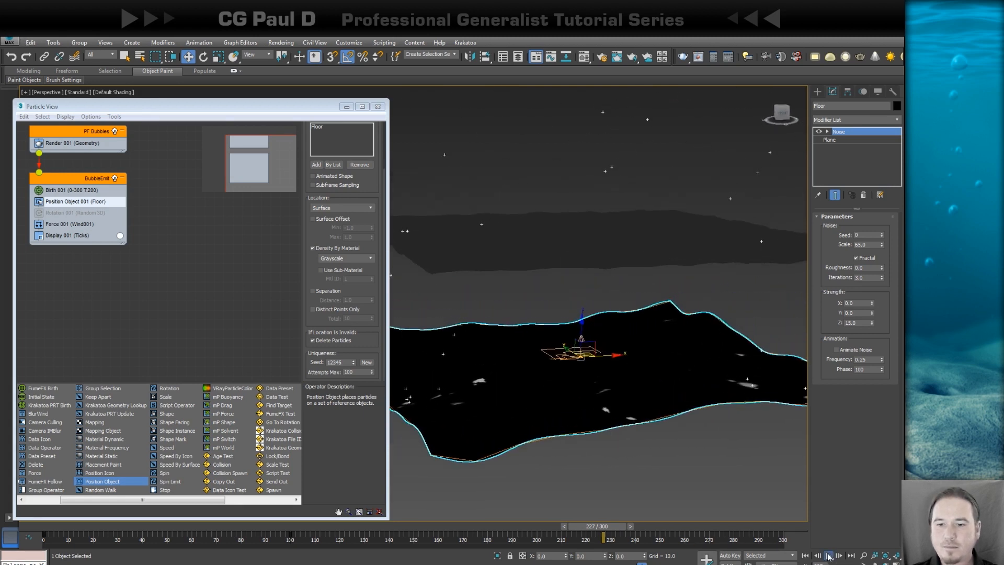
pyautogui.keyDown('alt'); pyautogui.moveTo(679, 456); pyautogui.dragTo(675, 444, button='middle'); pyautogui.keyUp('alt')
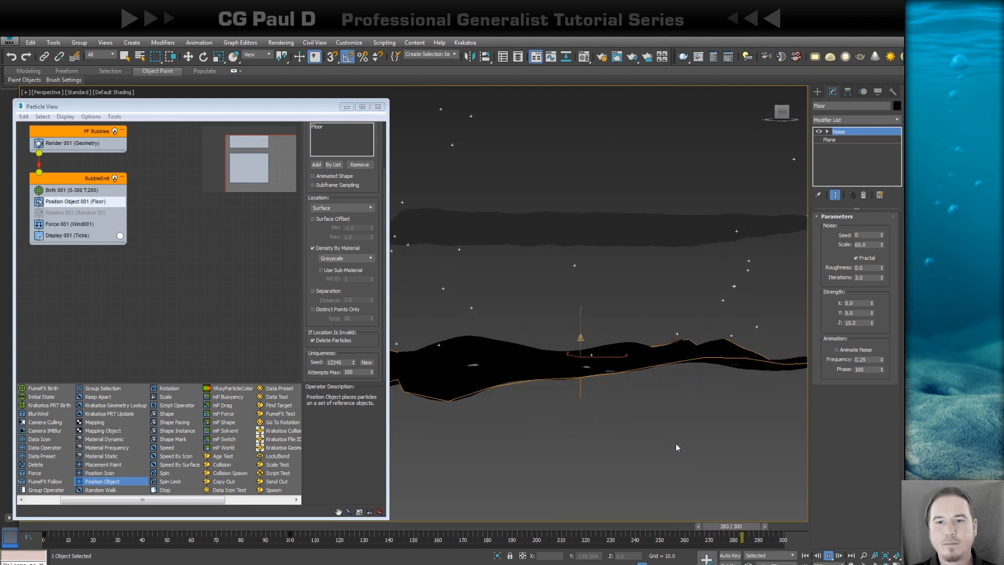
pyautogui.keyDown('alt'); pyautogui.moveTo(665, 396); pyautogui.dragTo(665, 415, button='middle'); pyautogui.keyUp('alt')
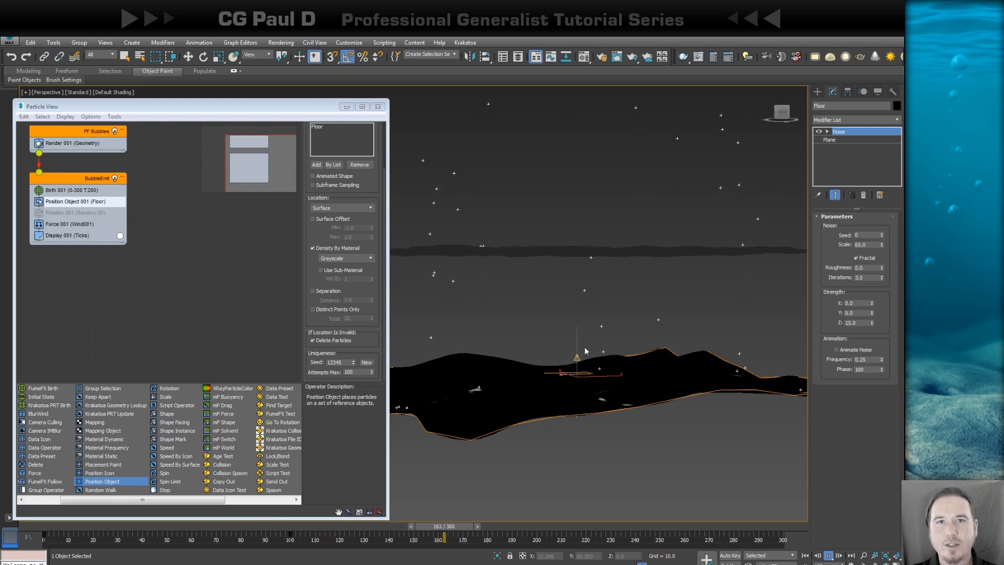
pyautogui.keyDown('alt'); pyautogui.moveTo(588, 360); pyautogui.dragTo(600, 367, button='middle'); pyautogui.keyUp('alt')
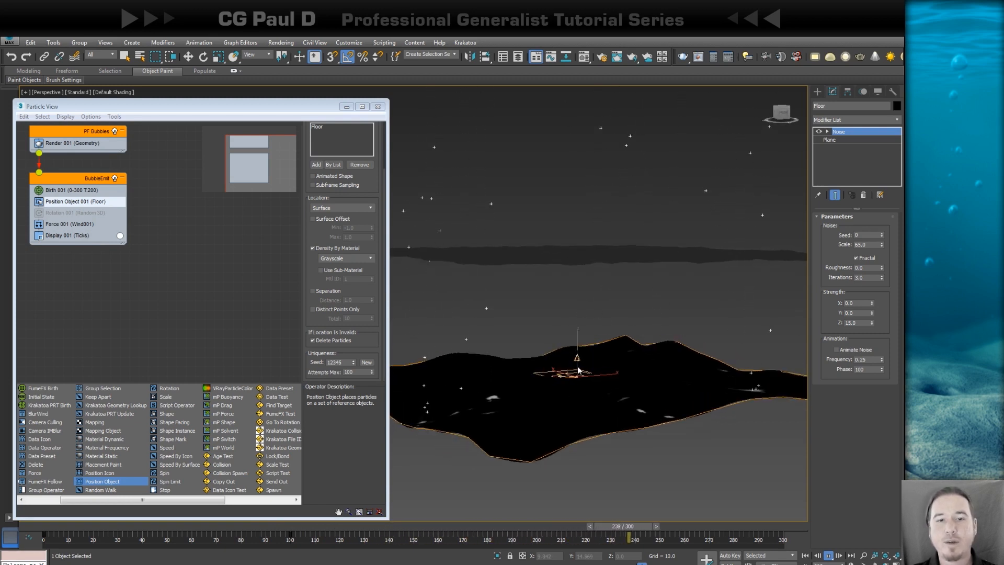
pyautogui.click(828, 556)
pyautogui.press('w')
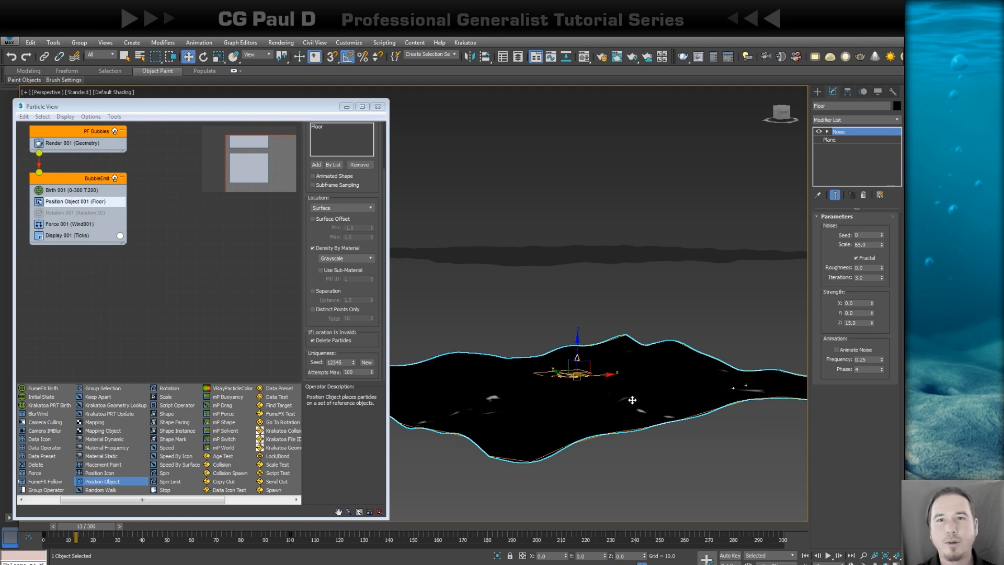
# Step: Create a standard sphere with a radius of about 3.1 beside the wind icon, away from the floor
pyautogui.keyDown('alt'); pyautogui.moveTo(693, 306); pyautogui.dragTo(724, 325, button='middle'); pyautogui.keyUp('alt')
pyautogui.click(724, 327)
pyautogui.click(817, 91)
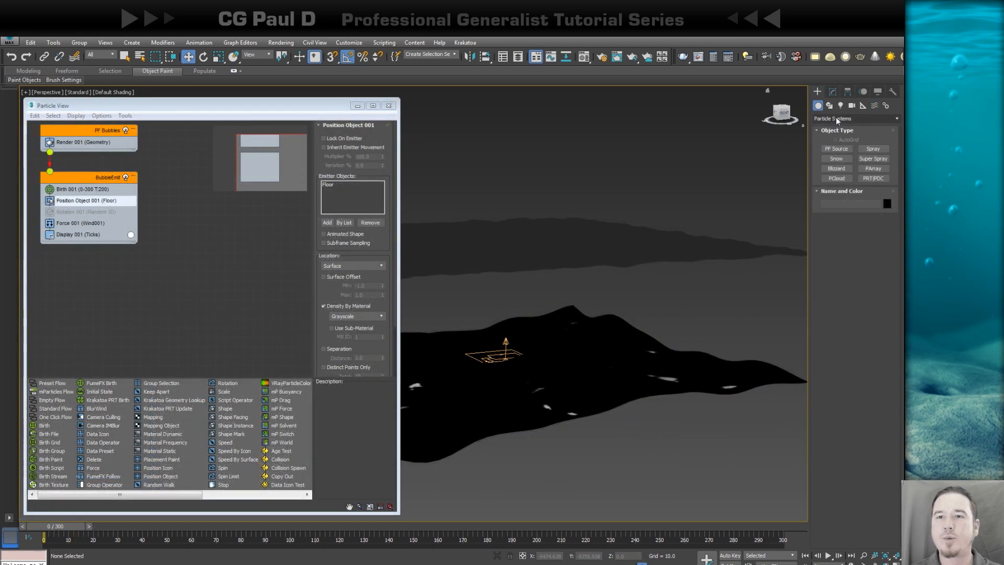
pyautogui.click(835, 118)
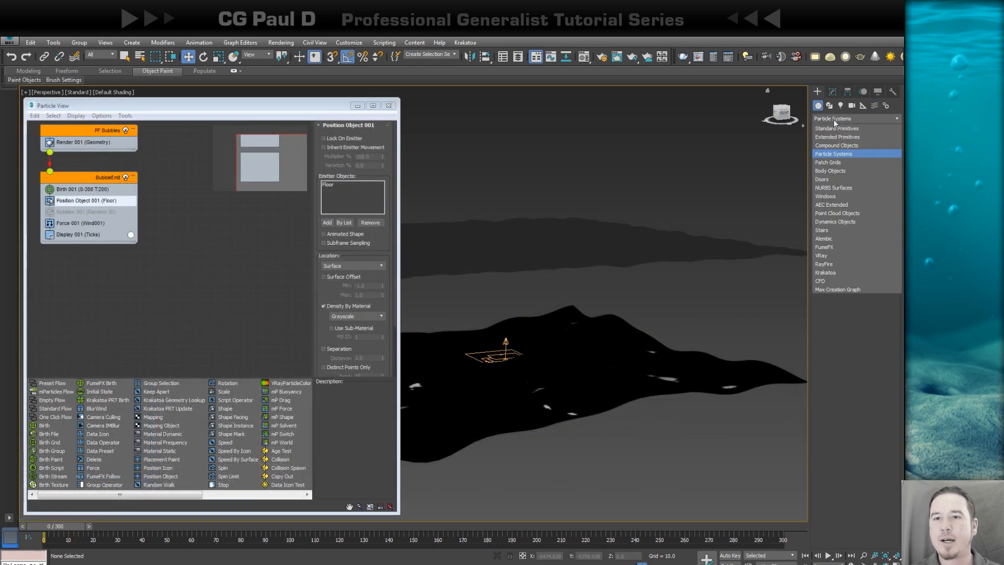
pyautogui.click(836, 127)
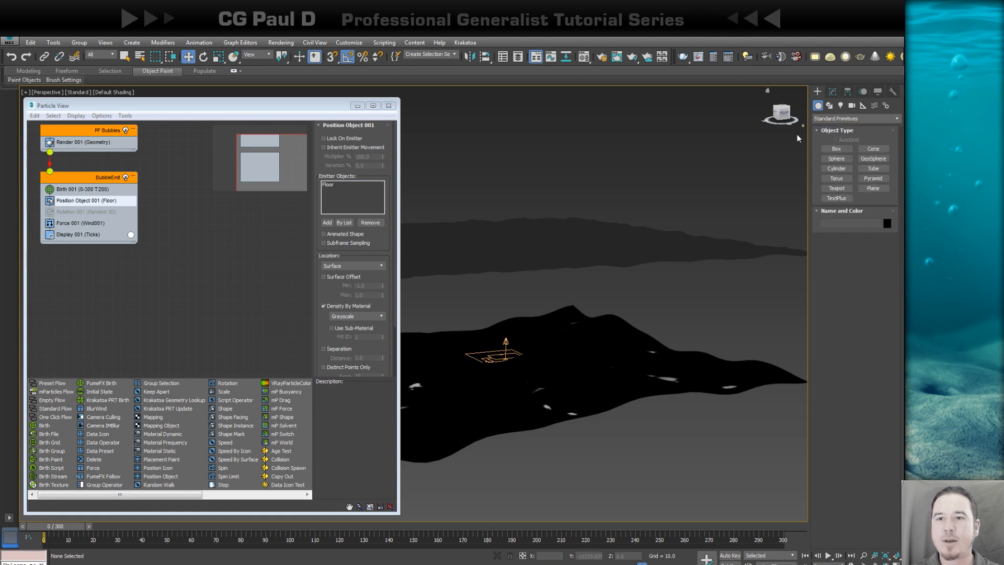
pyautogui.click(836, 159)
pyautogui.moveTo(732, 324); pyautogui.dragTo(638, 302, button='middle')
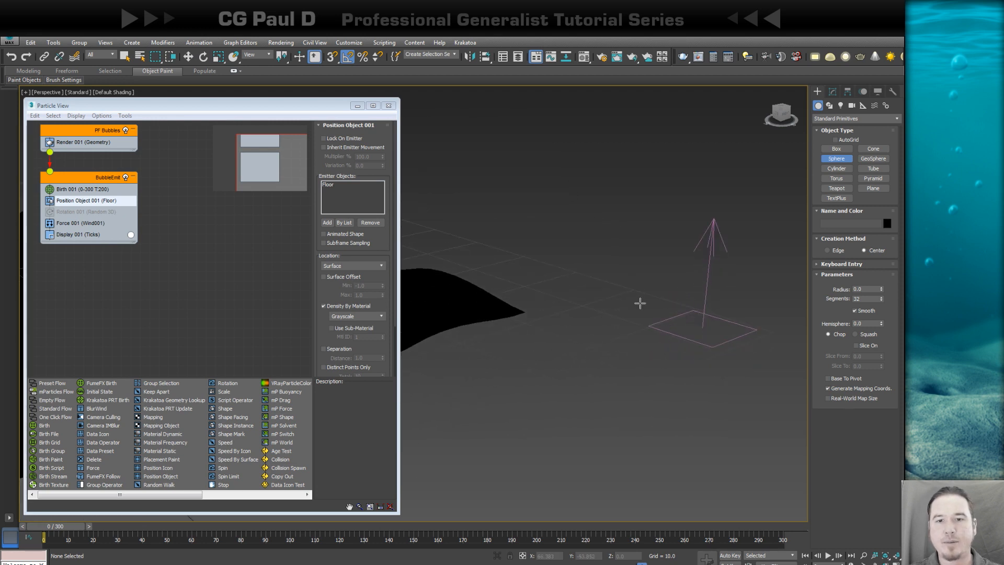
pyautogui.moveTo(639, 304); pyautogui.dragTo(648, 314)
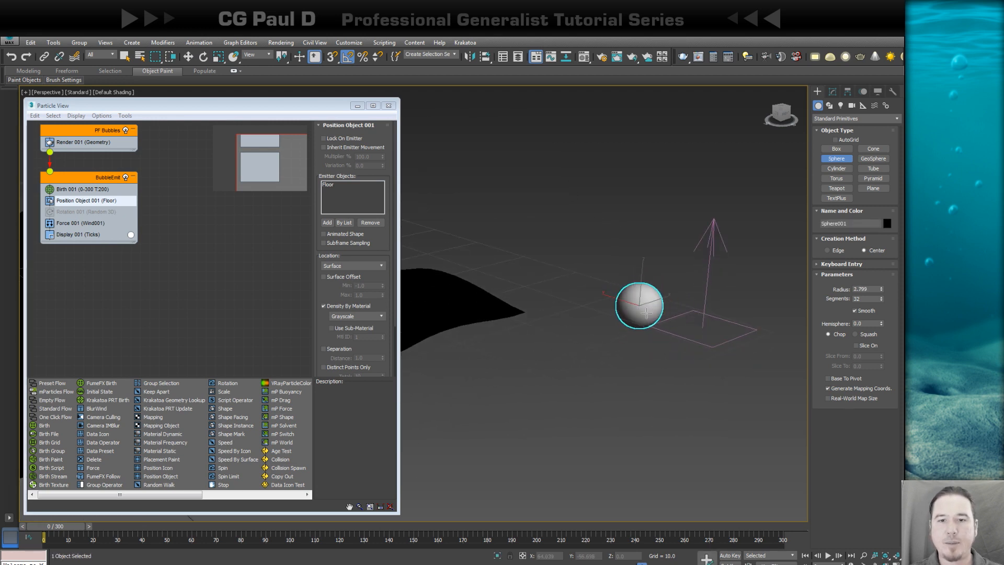
pyautogui.rightClick(651, 314)
pyautogui.keyDown('alt'); pyautogui.moveTo(672, 306); pyautogui.dragTo(681, 303, button='middle'); pyautogui.keyUp('alt')
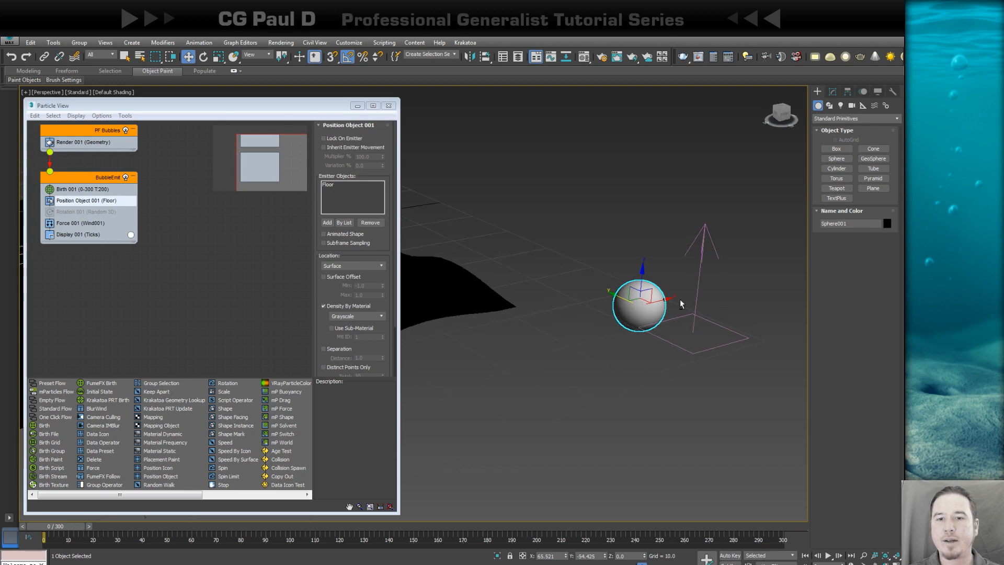
# Step: Set the new sphere's radius to 2.0
pyautogui.click(832, 92)
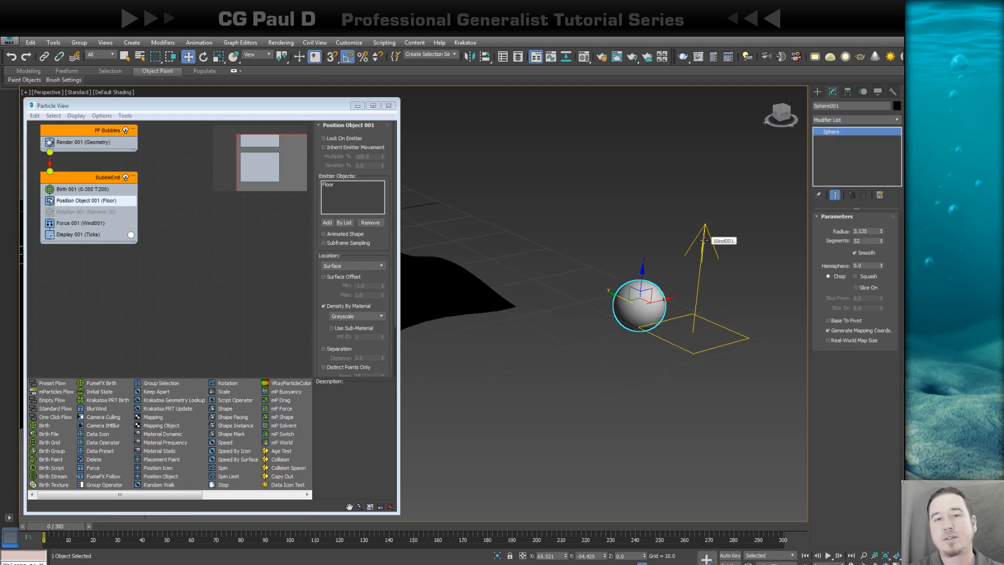
pyautogui.doubleClick(870, 231)
pyautogui.write('2.0')
pyautogui.press('Return')
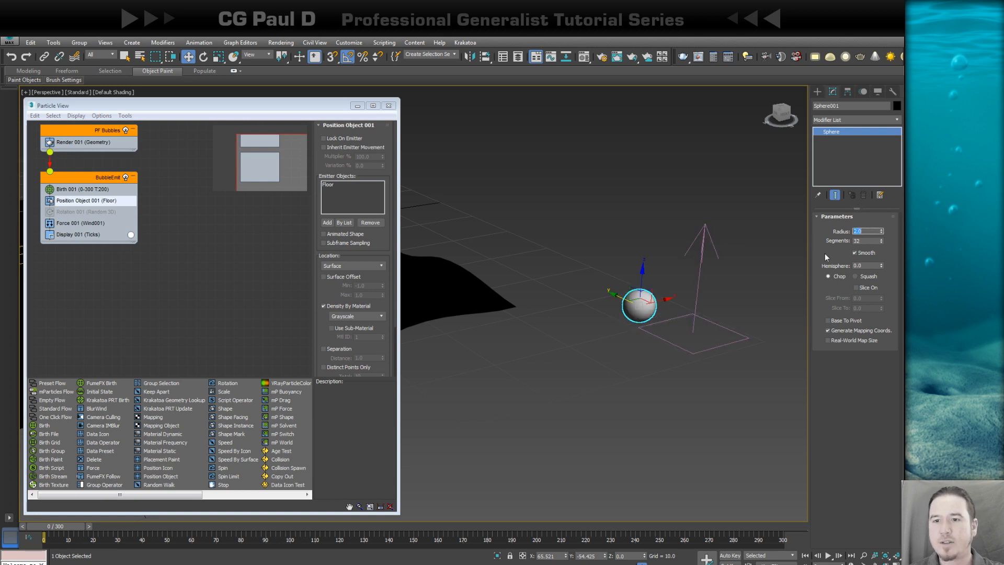
# Step: Rename the new sphere as BubbleGeo
pyautogui.keyDown('alt'); pyautogui.moveTo(695, 319); pyautogui.dragTo(742, 209, button='middle'); pyautogui.keyUp('alt')
pyautogui.click(852, 105)
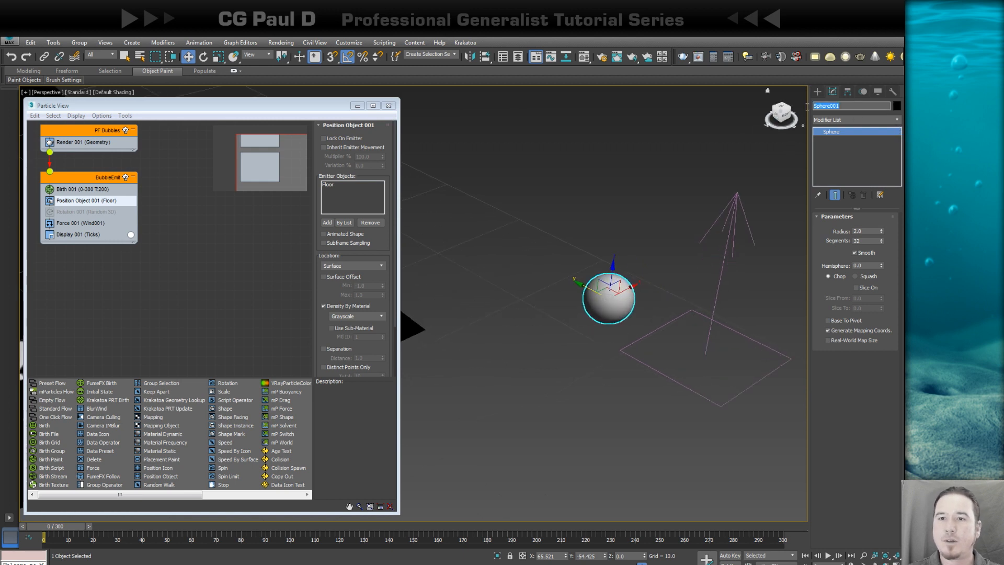
pyautogui.write('Bub')
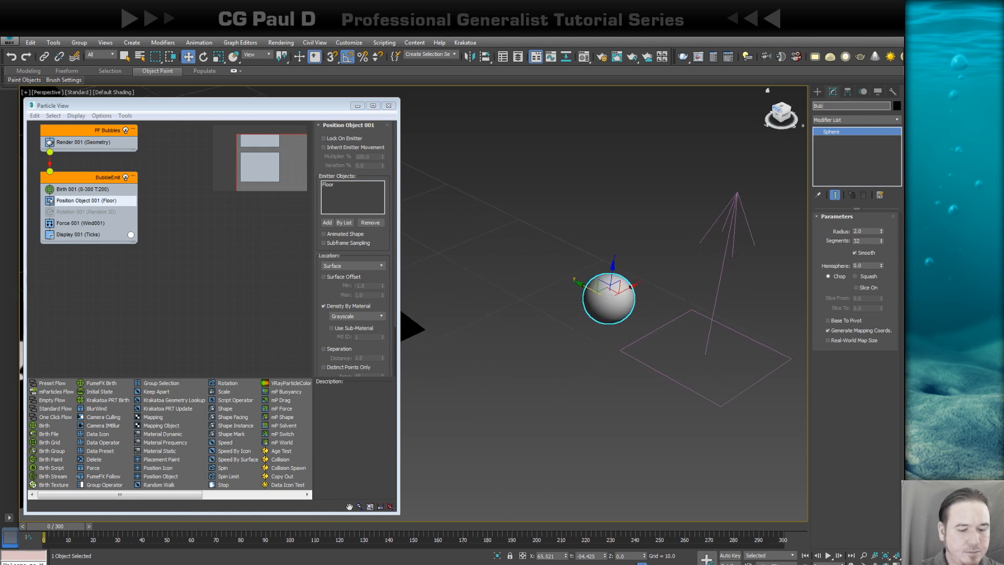
pyautogui.write('bleGeo')
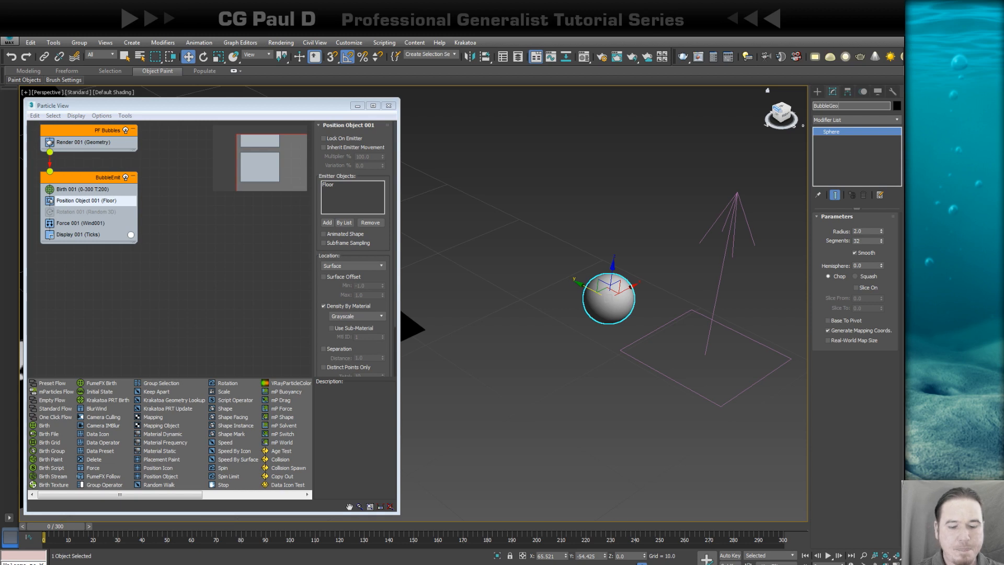
pyautogui.press('Return')
# Step: Add an FFD 3x3x3 modifier to the BubbleGeo sphere
pyautogui.keyDown('alt'); pyautogui.moveTo(583, 336); pyautogui.dragTo(620, 321, button='middle'); pyautogui.keyUp('alt')
pyautogui.keyDown('alt'); pyautogui.moveTo(606, 275); pyautogui.dragTo(612, 285, button='middle'); pyautogui.keyUp('alt')
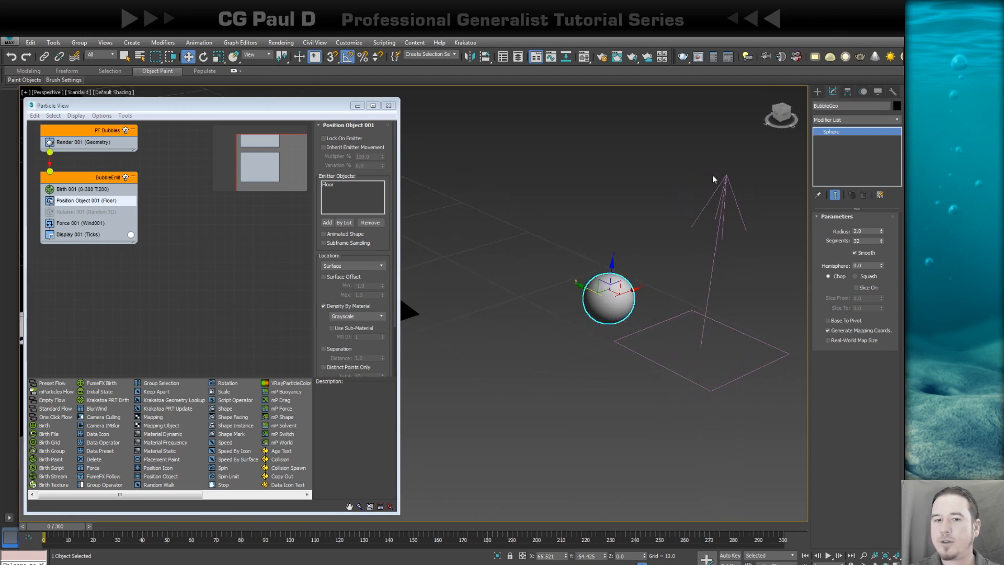
pyautogui.click(898, 120)
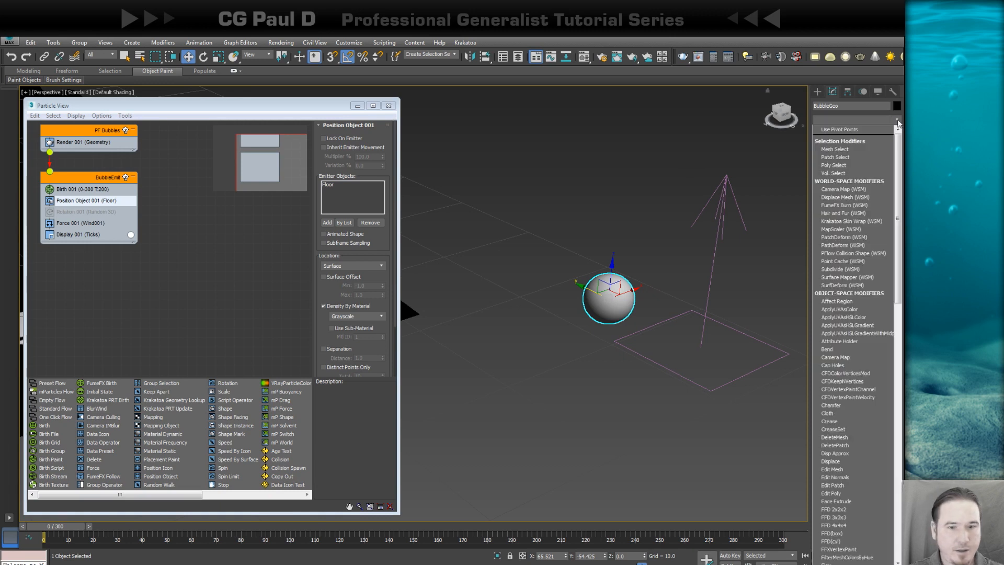
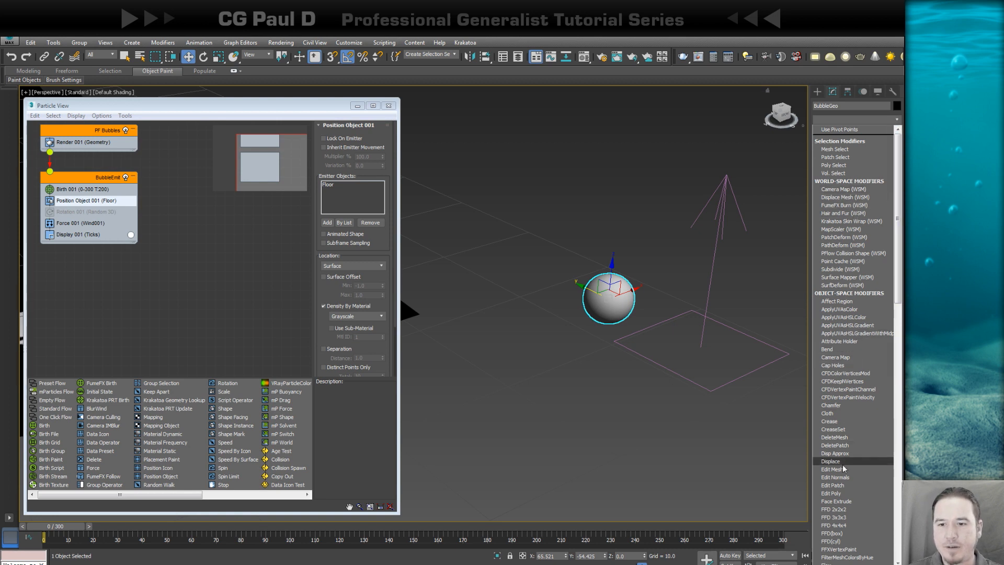
pyautogui.click(835, 517)
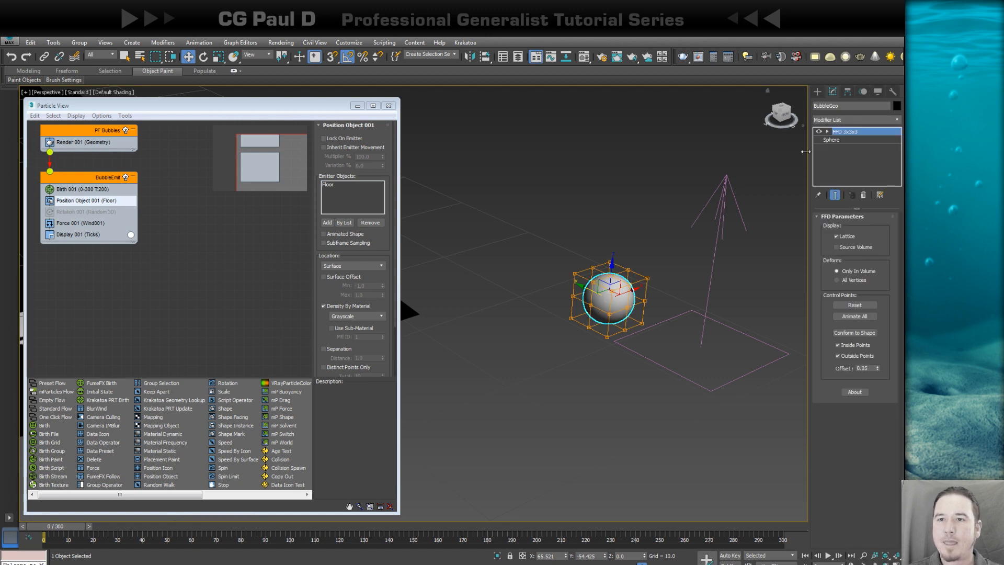
pyautogui.keyDown('alt'); pyautogui.moveTo(657, 354); pyautogui.dragTo(666, 319, button='middle'); pyautogui.keyUp('alt')
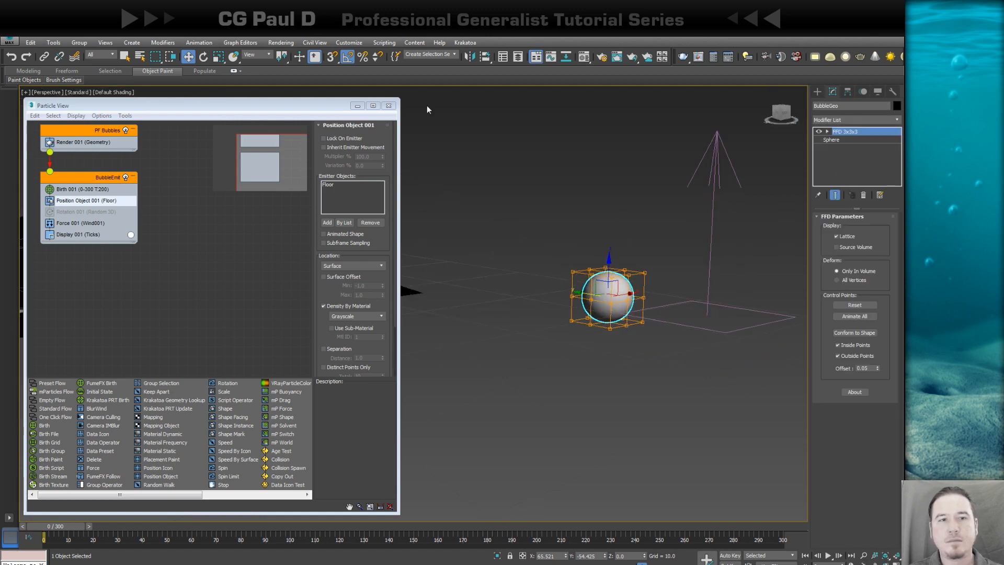
# Step: Close Particle View, turn on Auto Key and go to frame 15 with the bubble sphere in close view
pyautogui.click(393, 104)
pyautogui.moveTo(570, 215); pyautogui.dragTo(392, 255, button='middle')
pyautogui.scroll(5, 403, 259)
pyautogui.moveTo(494, 293); pyautogui.dragTo(519, 219, button='middle')
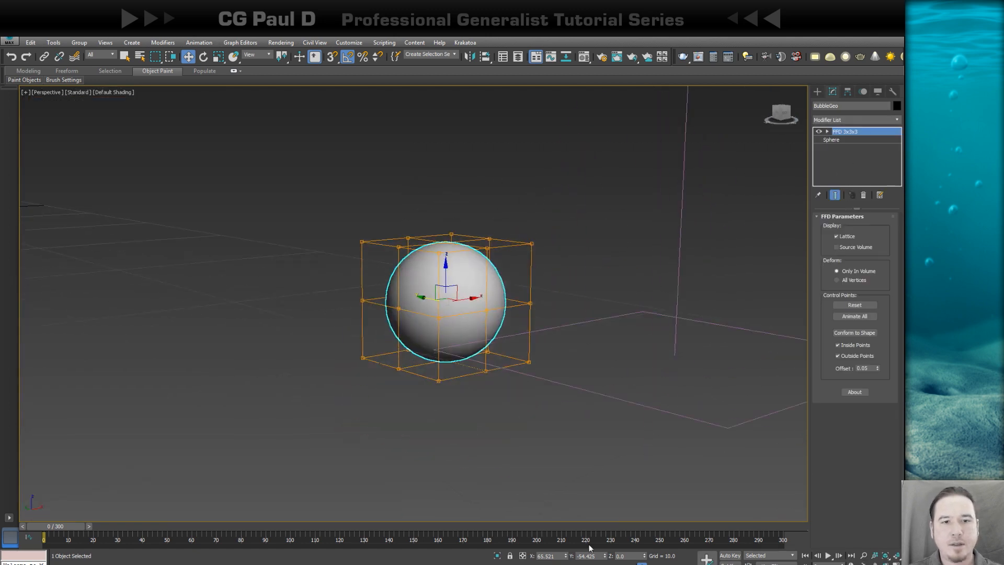
pyautogui.click(729, 556)
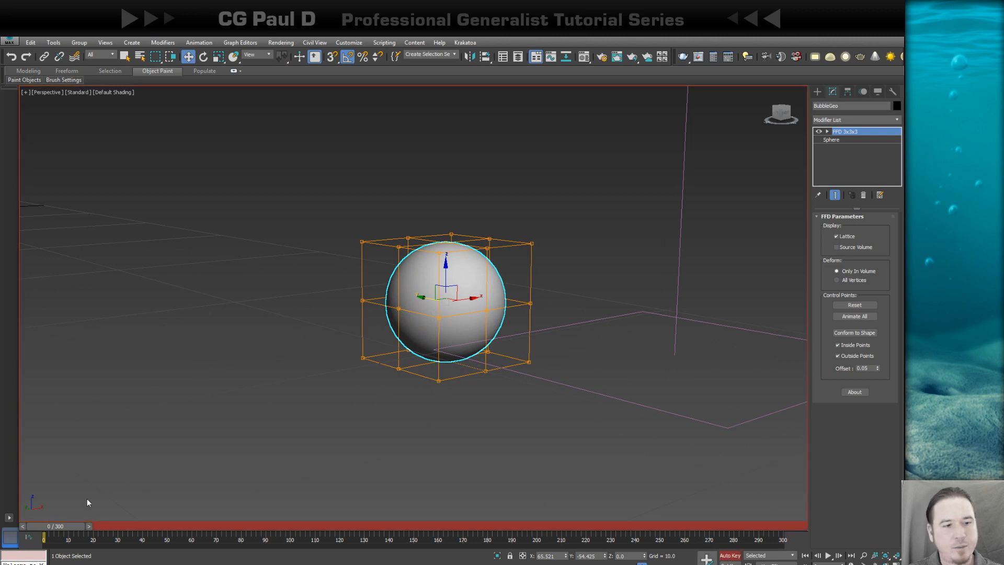
pyautogui.moveTo(65, 528); pyautogui.dragTo(102, 527)
pyautogui.keyDown('alt'); pyautogui.moveTo(481, 363); pyautogui.dragTo(466, 343, button='middle'); pyautogui.keyUp('alt')
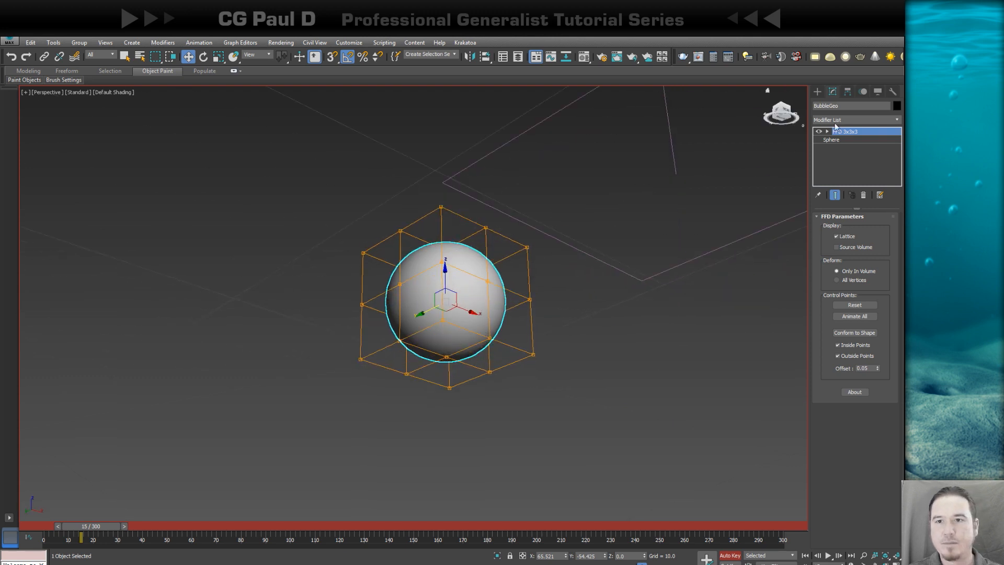
# Step: Raise the bottom-centre FFD control point to a Z of about 4.5 so the sphere's underside is pushed inward at frame 15
pyautogui.click(855, 134)
pyautogui.click(448, 358)
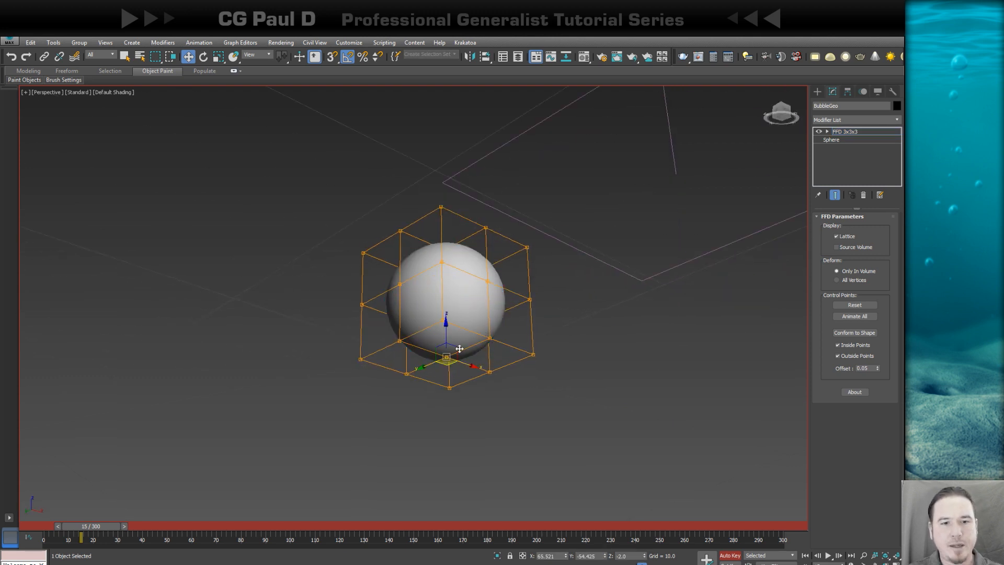
pyautogui.keyDown('alt'); pyautogui.moveTo(495, 329); pyautogui.dragTo(502, 335, button='middle'); pyautogui.keyUp('alt')
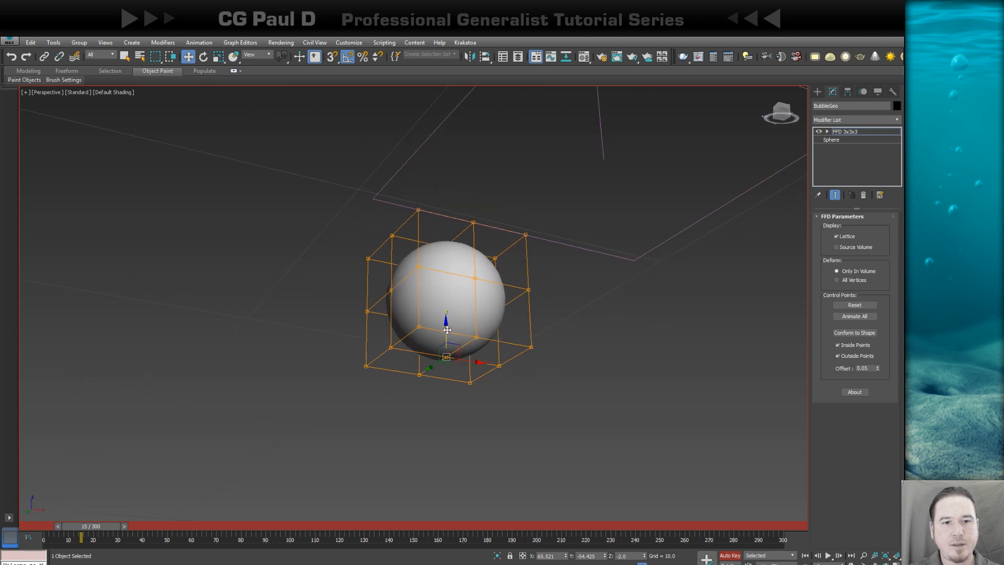
pyautogui.moveTo(450, 332); pyautogui.dragTo(489, 164)
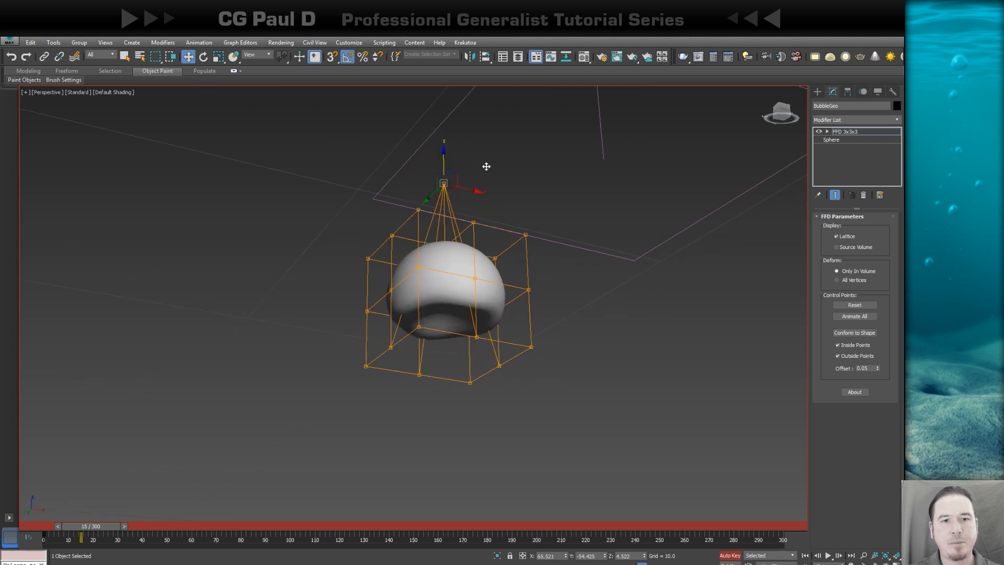
pyautogui.keyDown('alt'); pyautogui.moveTo(489, 163); pyautogui.dragTo(584, 232, button='middle'); pyautogui.keyUp('alt')
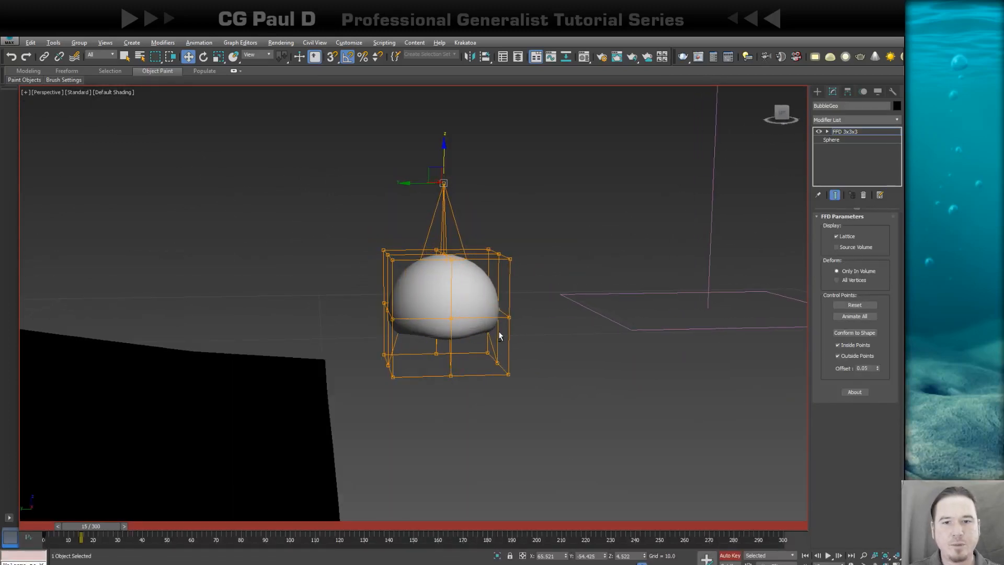
pyautogui.keyDown('alt'); pyautogui.moveTo(500, 335); pyautogui.dragTo(412, 311, button='middle'); pyautogui.keyUp('alt')
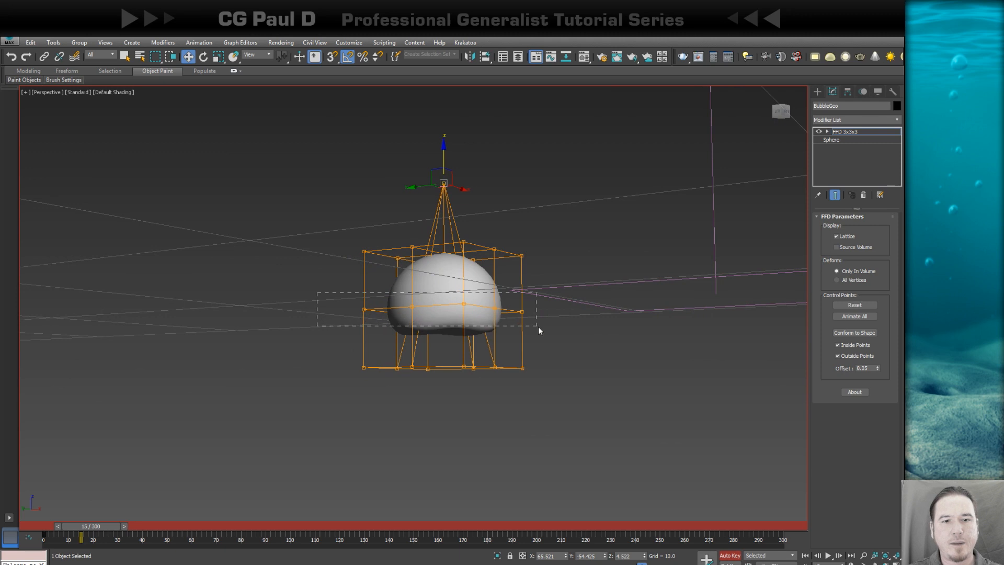
# Step: Select the middle row of FFD control points and scale it outward to widen the bubble at frame 15
pyautogui.moveTo(539, 331); pyautogui.dragTo(553, 329)
pyautogui.keyDown('alt'); pyautogui.moveTo(558, 287); pyautogui.dragTo(552, 298, button='middle'); pyautogui.keyUp('alt')
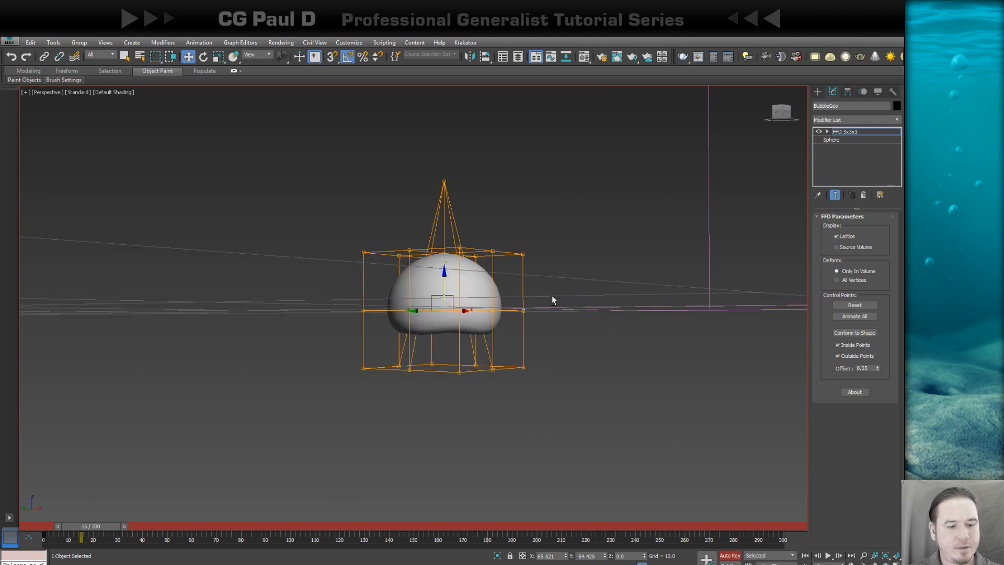
pyautogui.press('r')
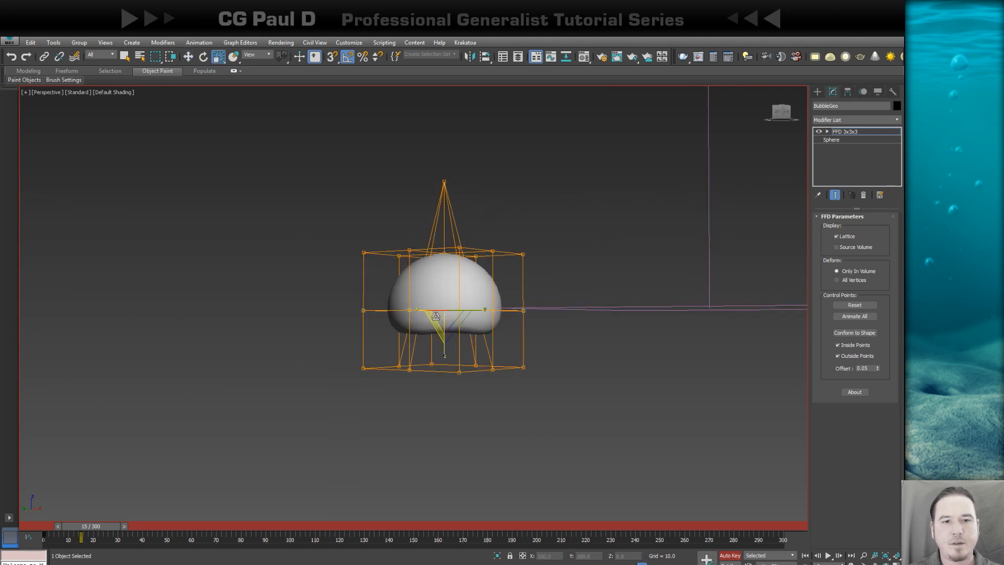
pyautogui.keyDown('alt'); pyautogui.moveTo(447, 316); pyautogui.dragTo(446, 321, button='middle'); pyautogui.keyUp('alt')
pyautogui.moveTo(446, 320); pyautogui.dragTo(454, 326)
pyautogui.keyDown('alt'); pyautogui.moveTo(397, 337); pyautogui.dragTo(451, 384, button='middle'); pyautogui.keyUp('alt')
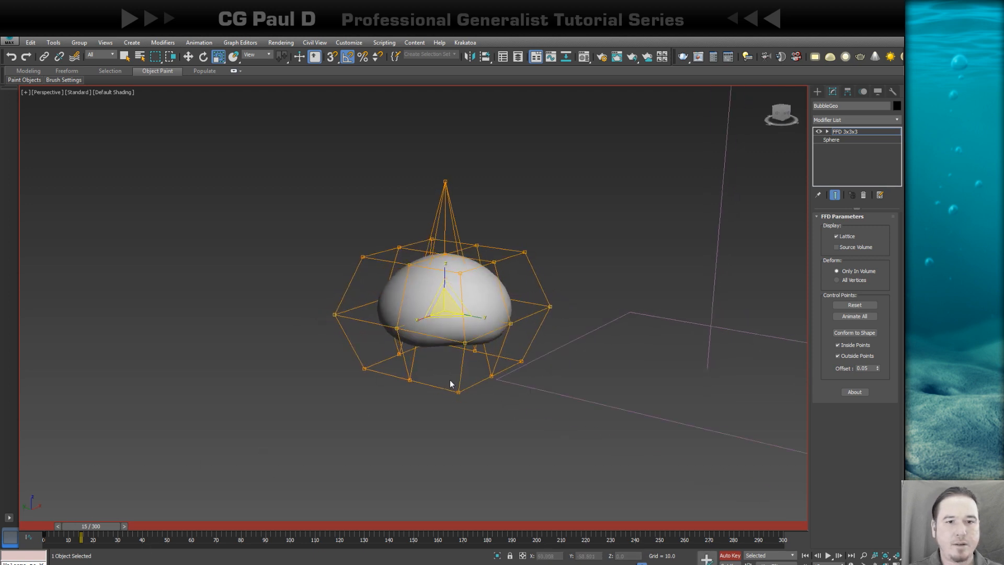
# Step: Copy the control point keys from frame 0 to frame 30 and go to frame 30
pyautogui.moveTo(59, 533); pyautogui.dragTo(37, 545)
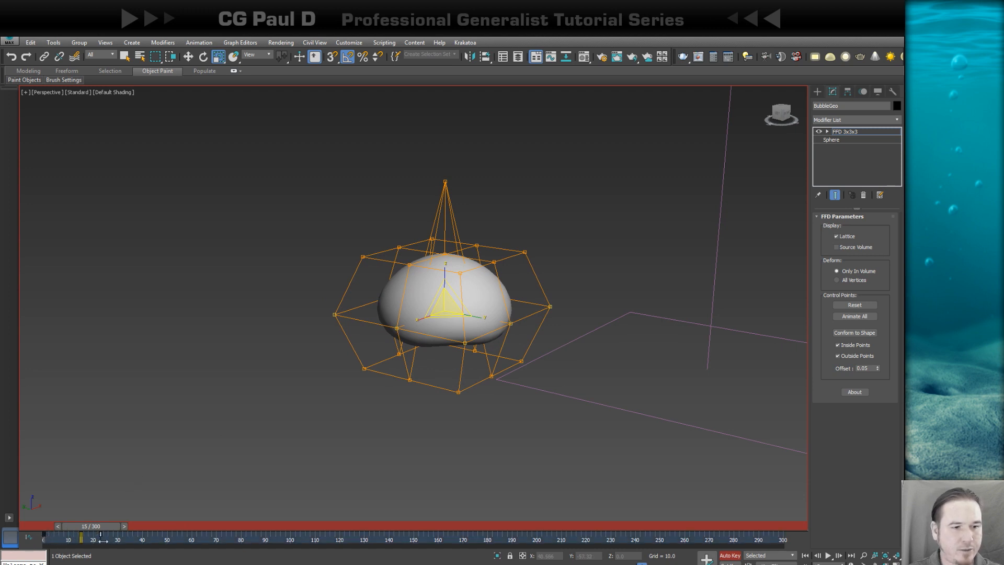
pyautogui.moveTo(108, 527); pyautogui.dragTo(144, 533)
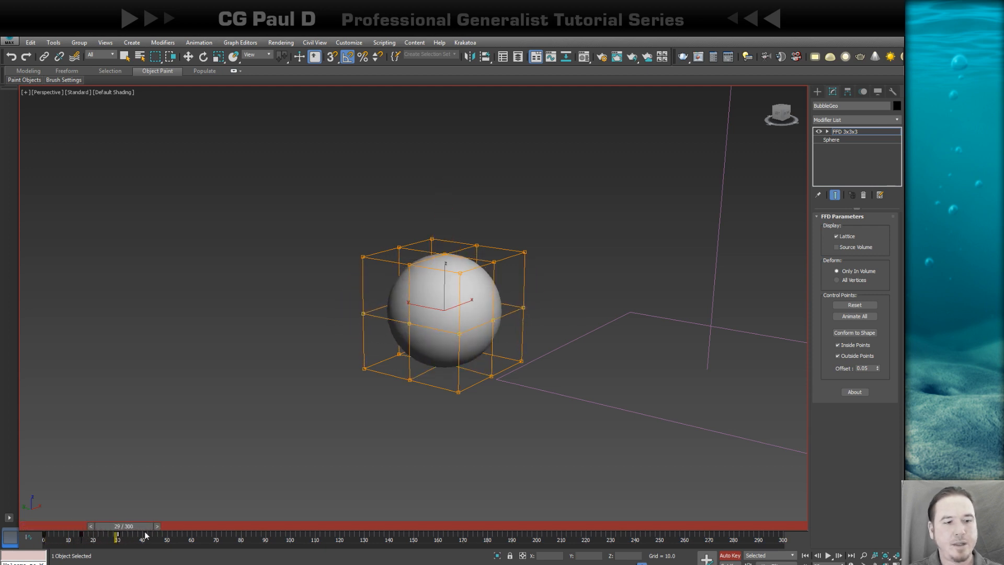
pyautogui.press('r')
pyautogui.keyDown('alt'); pyautogui.moveTo(498, 383); pyautogui.dragTo(496, 356, button='middle'); pyautogui.keyUp('alt')
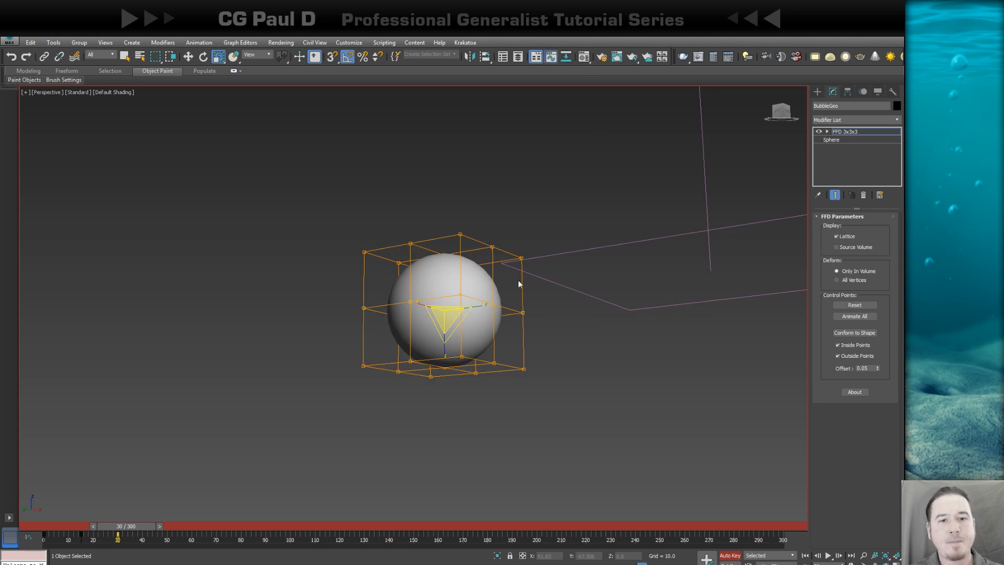
# Step: In the Curve Editor, set the out-of-range type of all the FFD control point tracks to Loop before and after the keys
pyautogui.hotkey('alt', 'c')
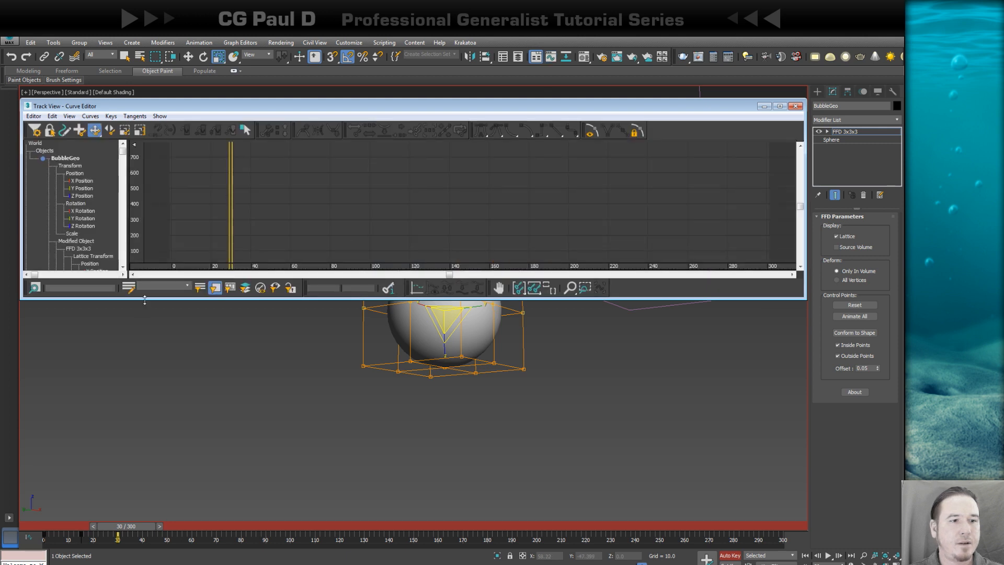
pyautogui.moveTo(145, 300); pyautogui.dragTo(145, 409)
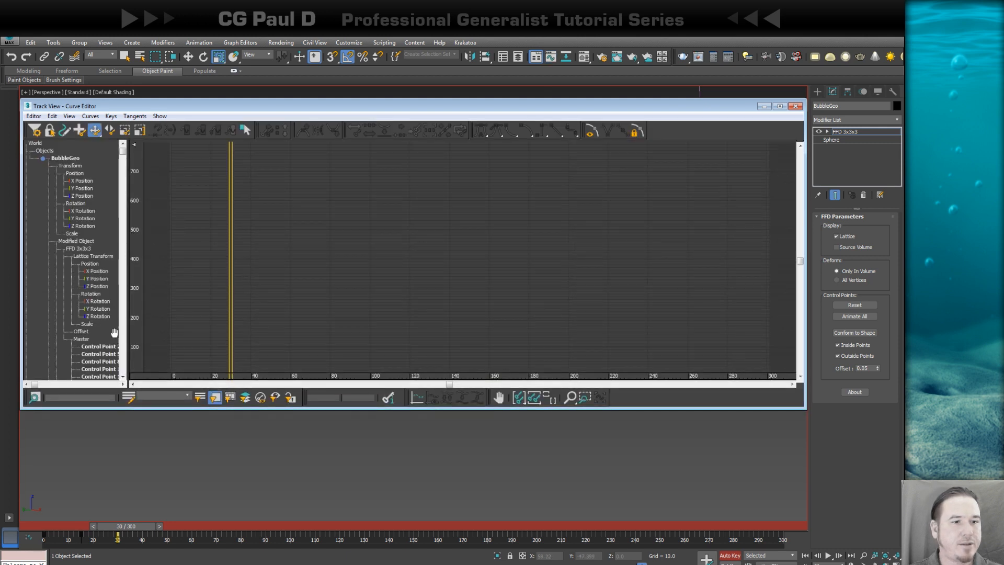
pyautogui.scroll(-4, 87, 255)
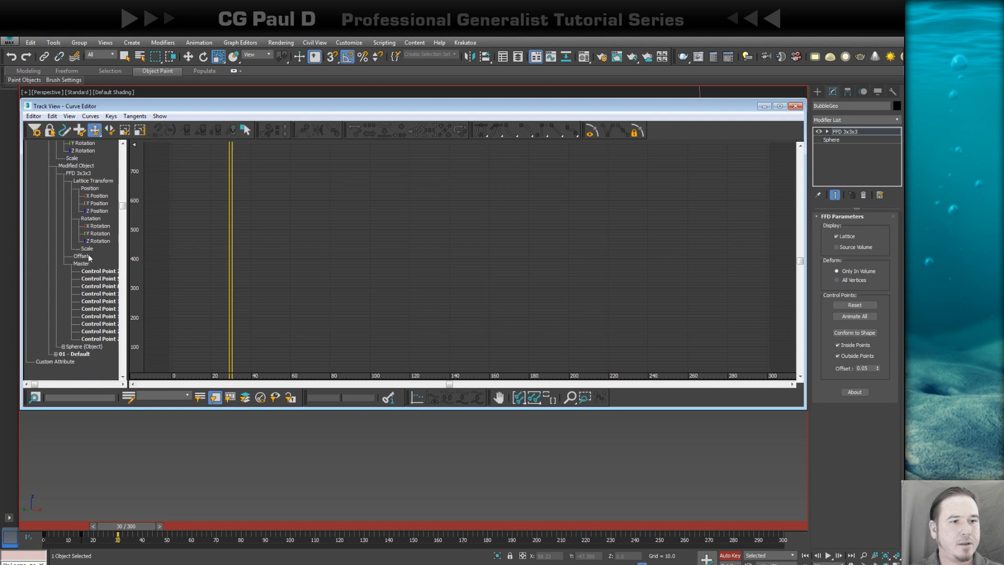
pyautogui.click(96, 272)
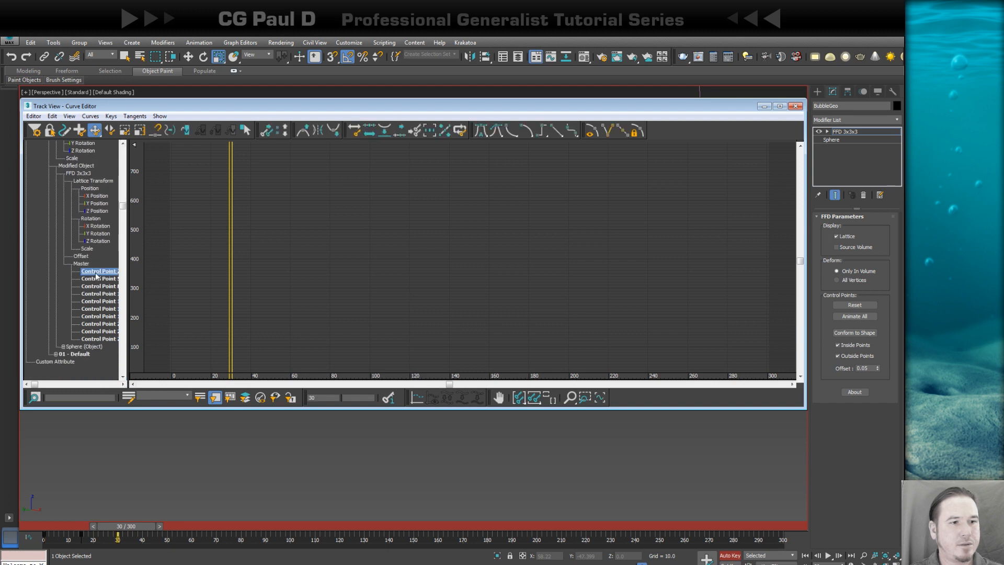
pyautogui.keyDown('shift'); pyautogui.click(95, 339); pyautogui.keyUp('shift')
pyautogui.click(52, 116)
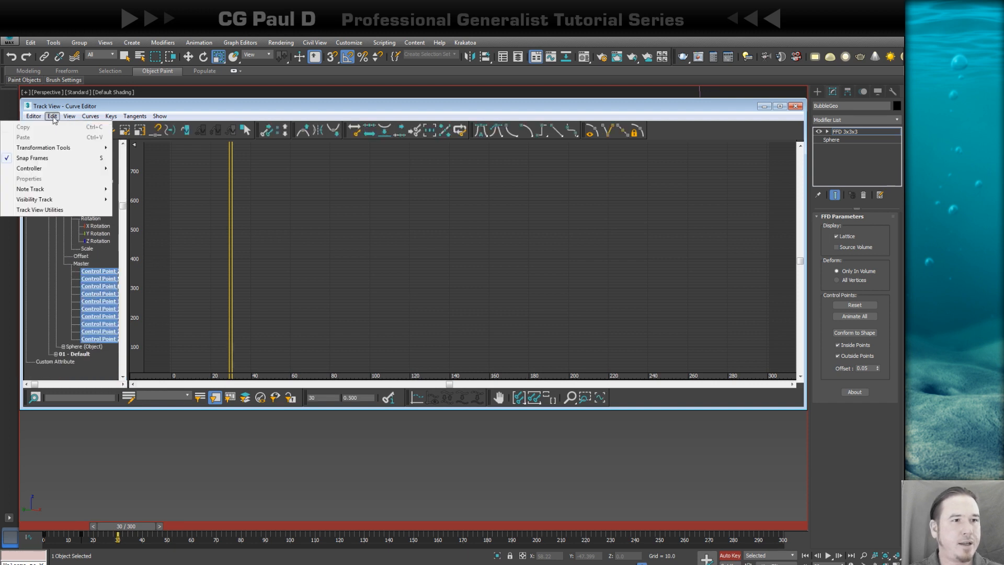
pyautogui.moveTo(60, 170)
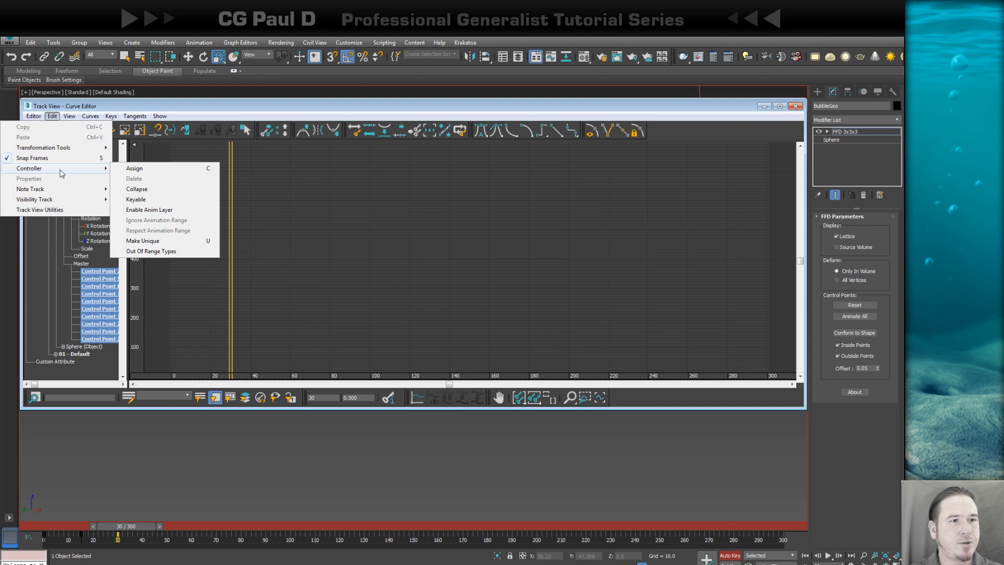
pyautogui.click(152, 251)
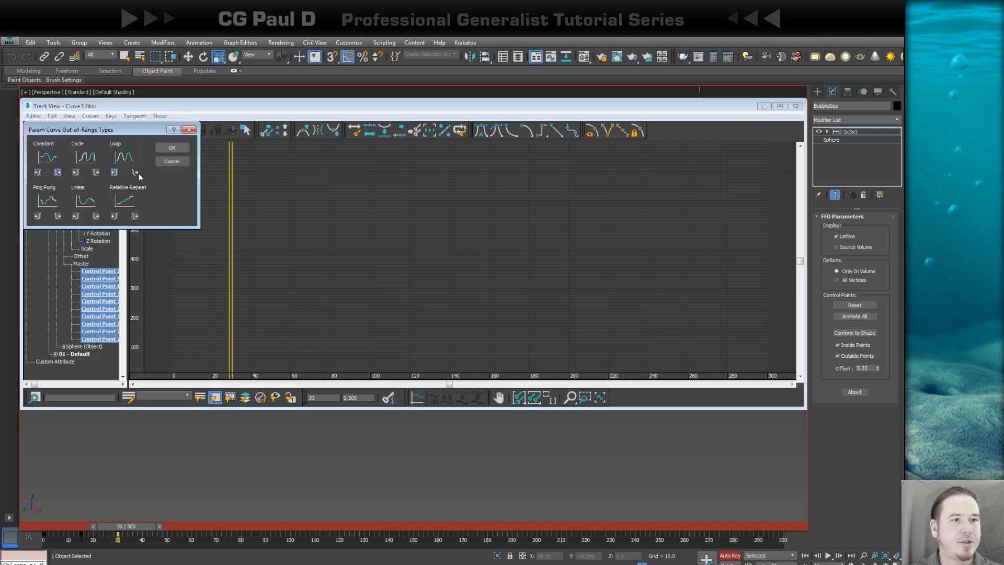
pyautogui.click(137, 173)
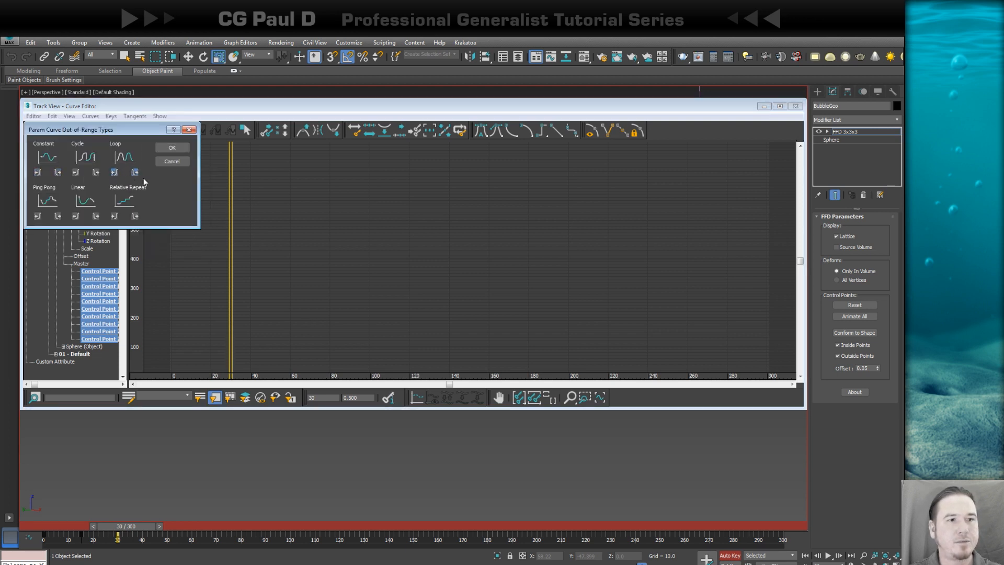
pyautogui.click(175, 148)
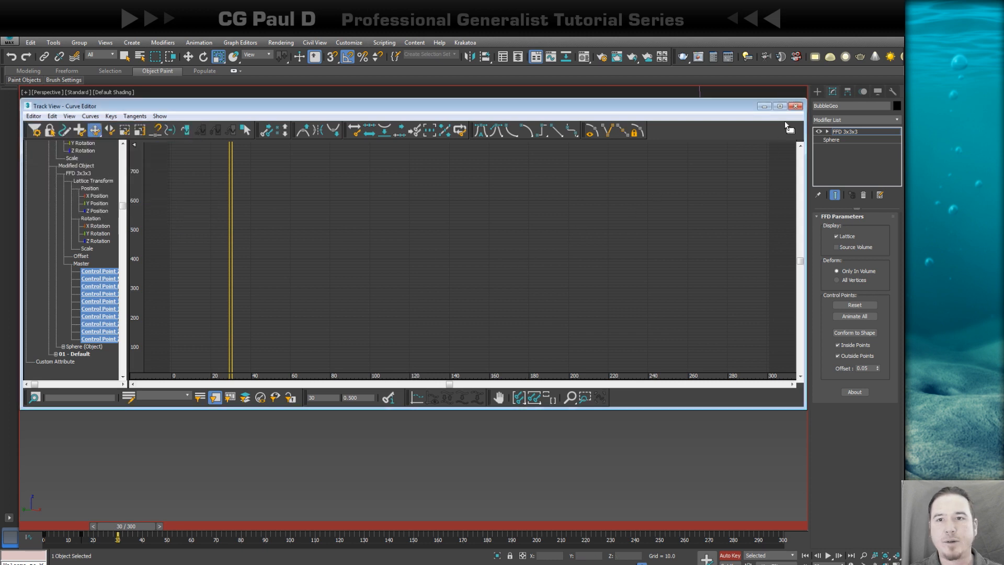
pyautogui.click(795, 106)
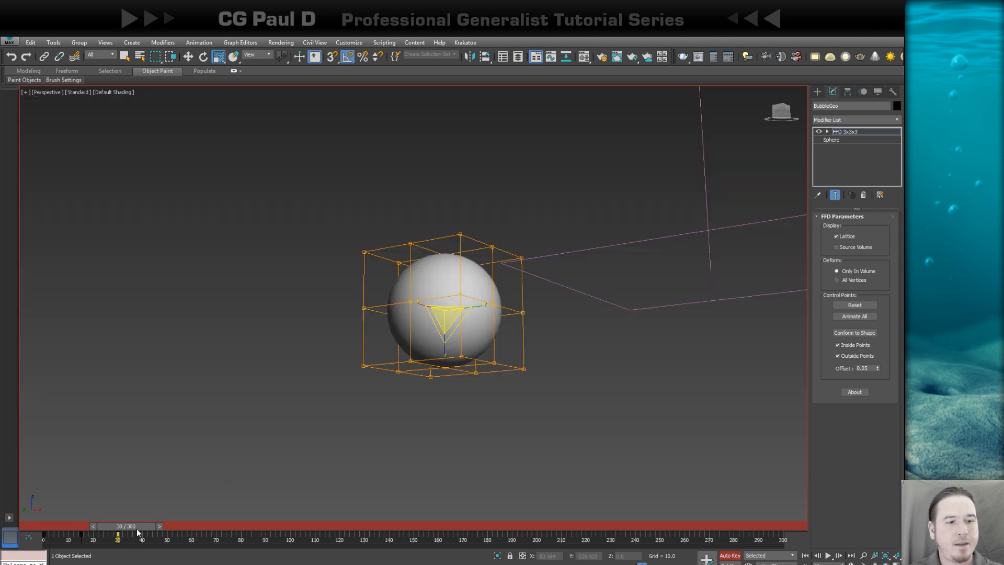
# Step: Scrub the timeline to frame 218 to check that the bubble's squash animation loops
pyautogui.moveTo(138, 529); pyautogui.dragTo(585, 486)
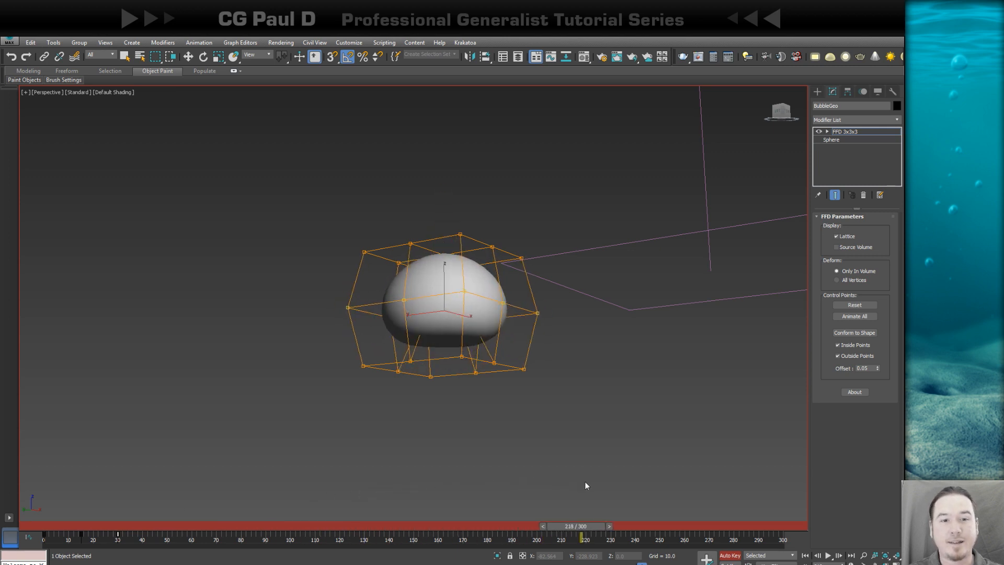
pyautogui.press('r')
pyautogui.moveTo(642, 270)
pyautogui.keyDown('alt'); pyautogui.mouseDown(button='middle')
pyautogui.moveTo(583, 274)
pyautogui.moveTo(642, 255)
pyautogui.mouseUp(button='middle'); pyautogui.keyUp('alt')
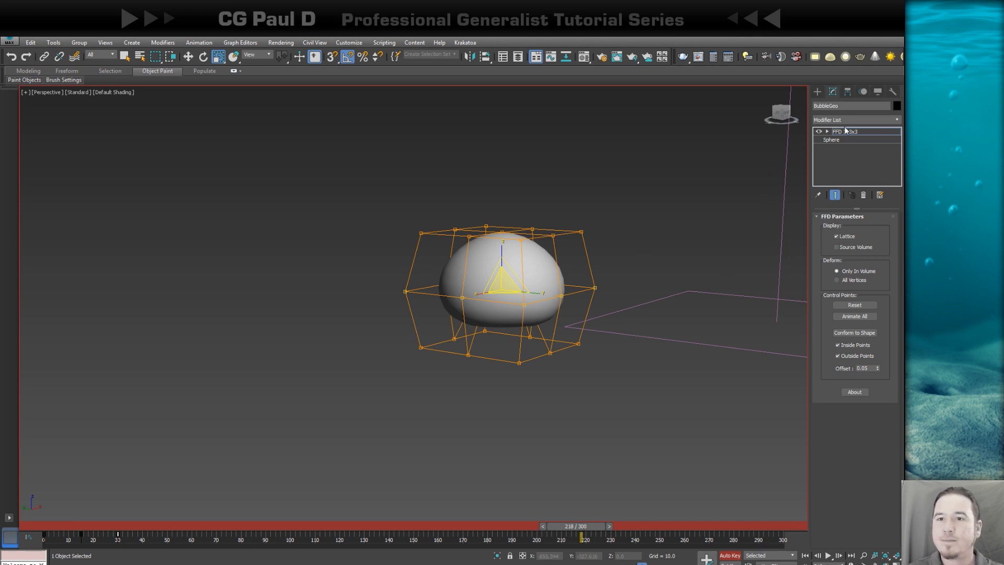
# Step: Add a Noise modifier above the FFD 3x3x3 on BubbleGeo and turn off Auto Key
pyautogui.click(895, 121)
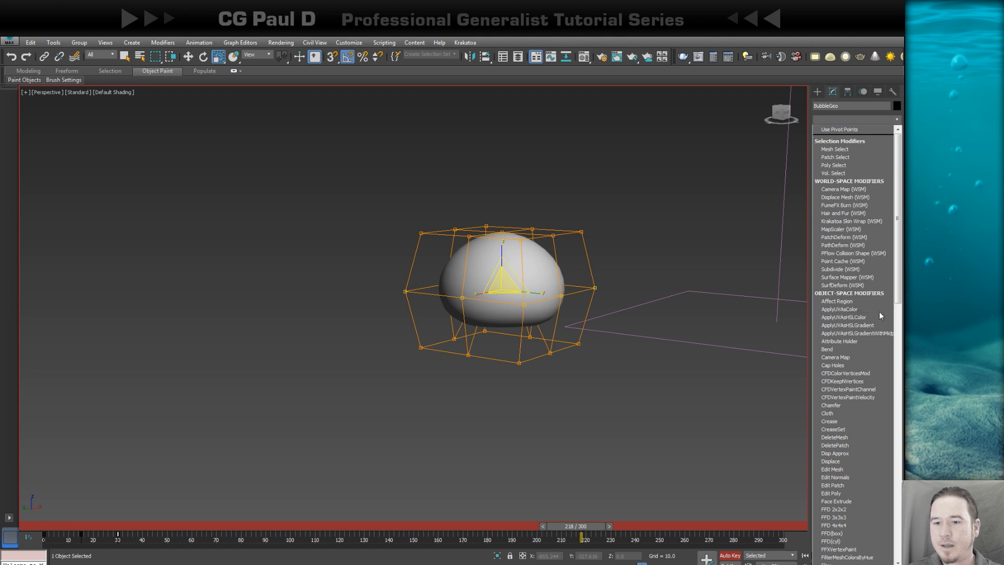
pyautogui.scroll(-5, 852, 376)
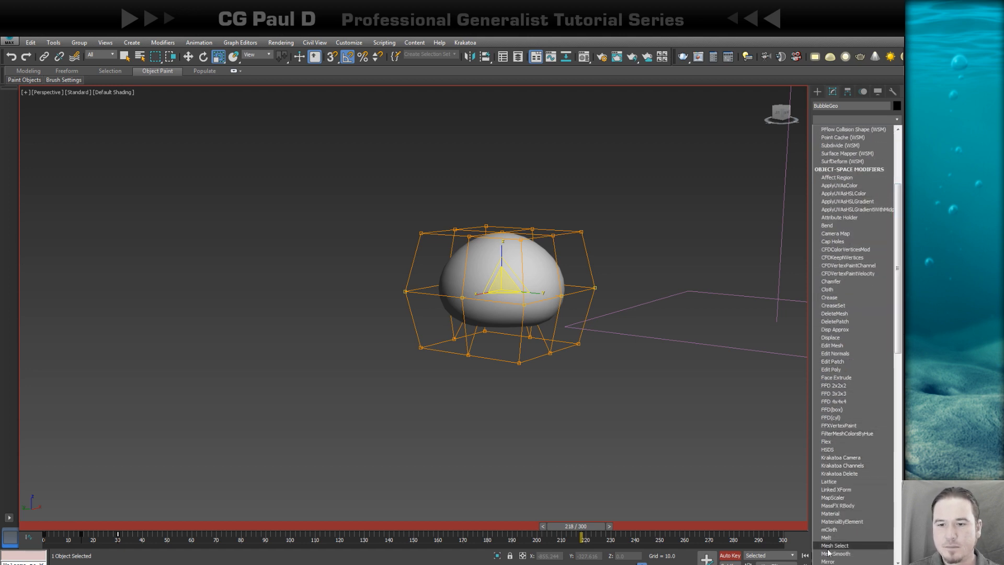
pyautogui.scroll(-3, 830, 548)
pyautogui.click(833, 515)
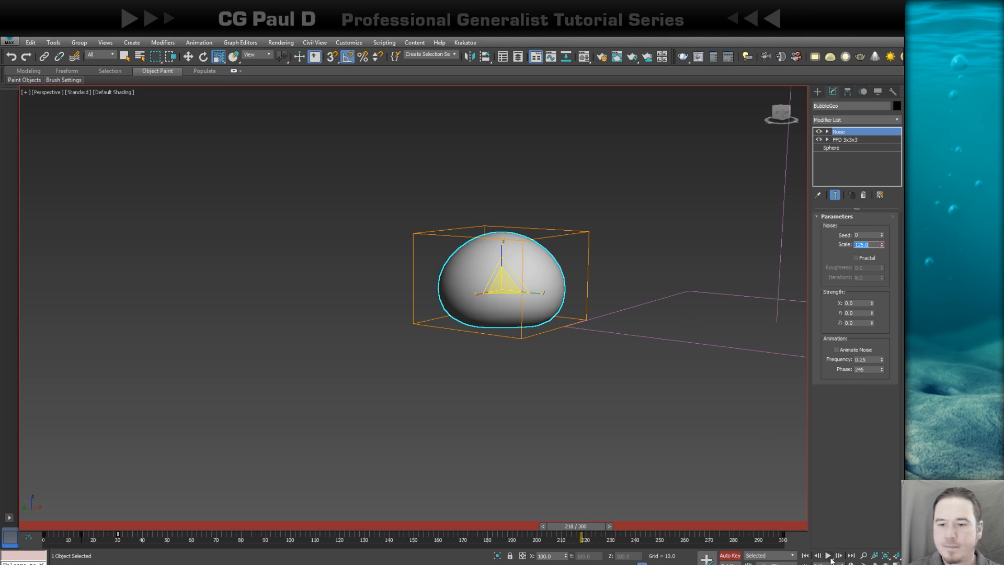
pyautogui.click(730, 556)
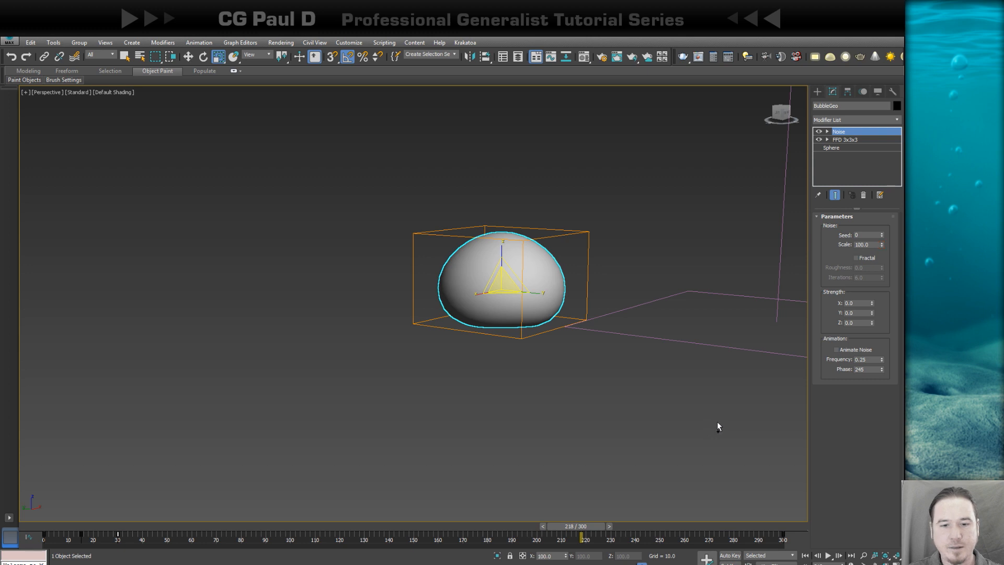
# Step: Set the Noise scale to 125 and enable Fractal with 2 iterations
pyautogui.doubleClick(861, 245)
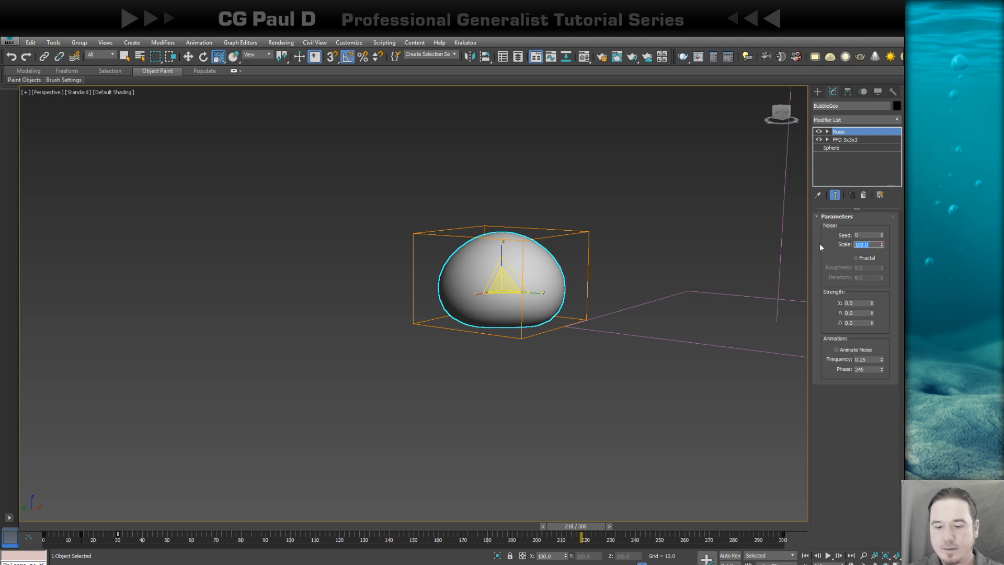
pyautogui.write('125')
pyautogui.press('Return')
pyautogui.click(856, 258)
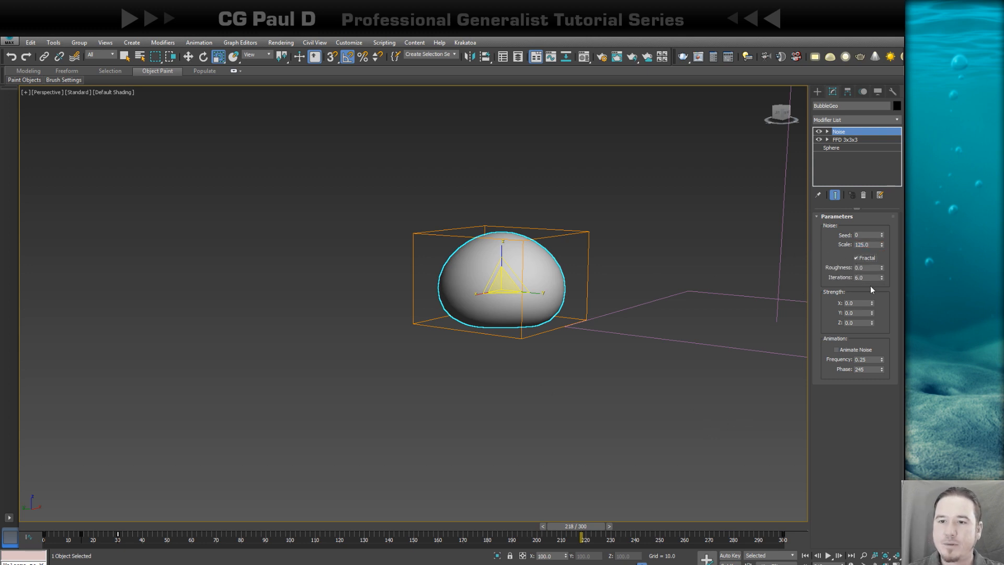
pyautogui.write('2')
pyautogui.press('Tab')
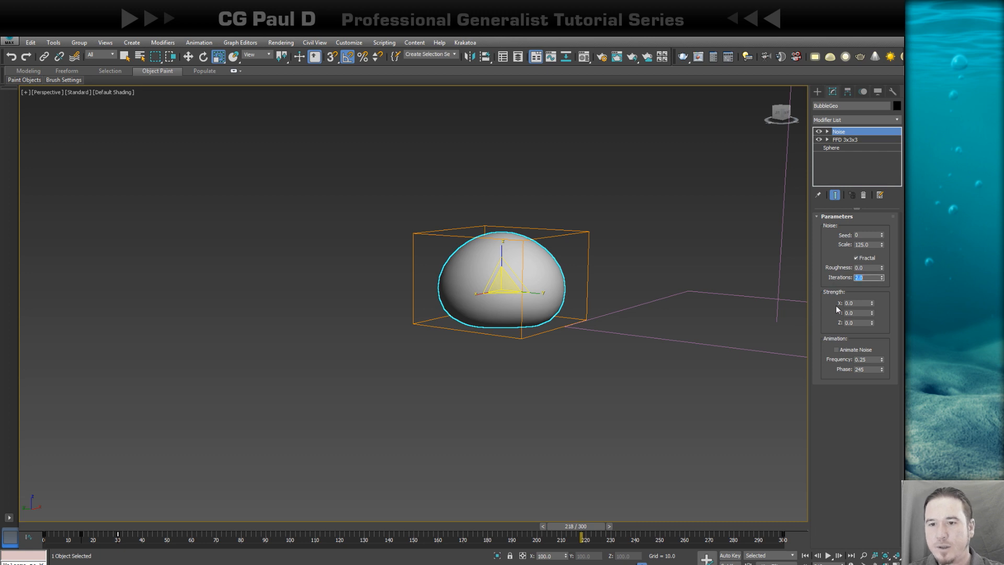
# Step: Set the Noise strength to 10 on the X, Y and Z axes
pyautogui.write('10')
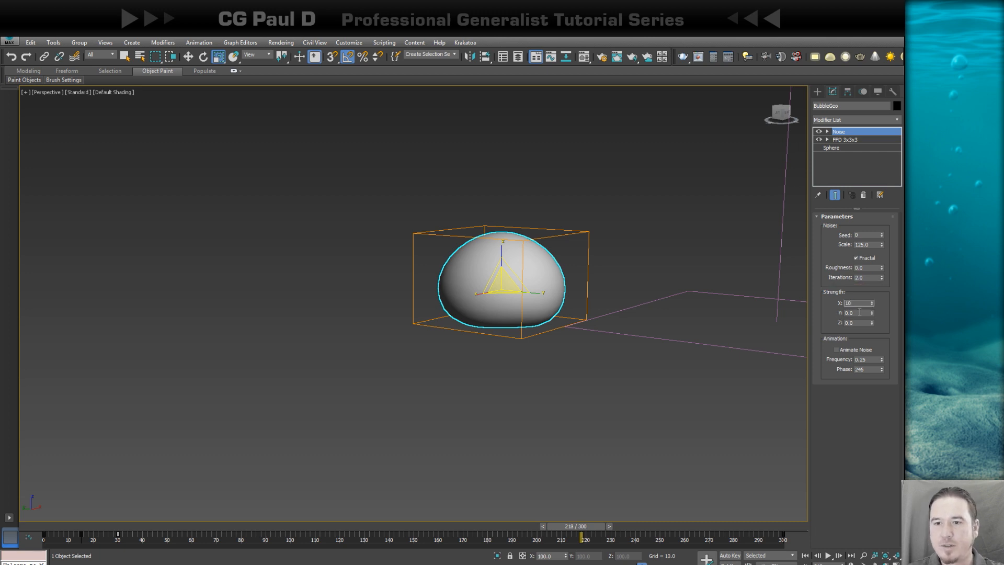
pyautogui.press('Tab')
pyautogui.write('10')
pyautogui.press('Tab')
pyautogui.write('10')
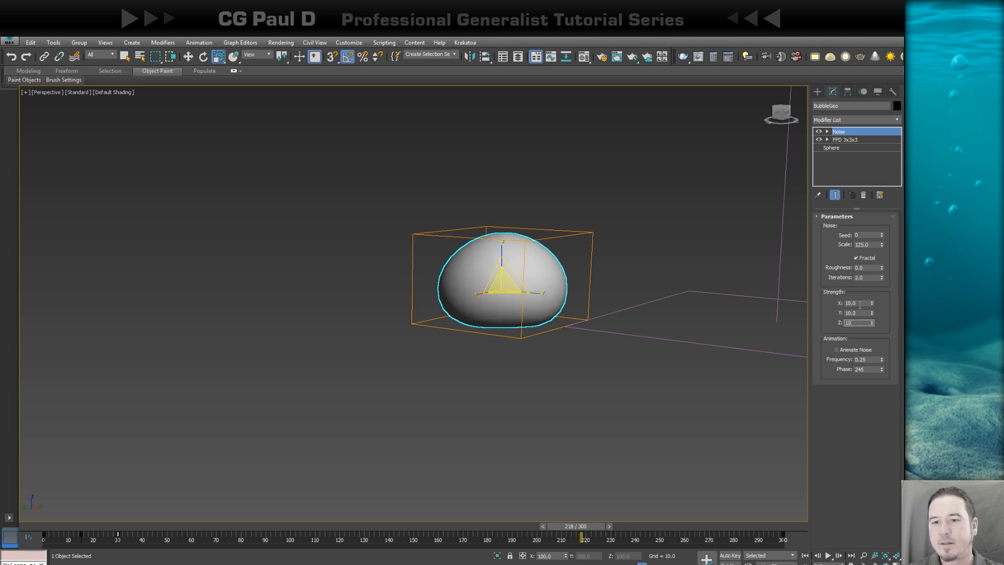
pyautogui.press('Tab')
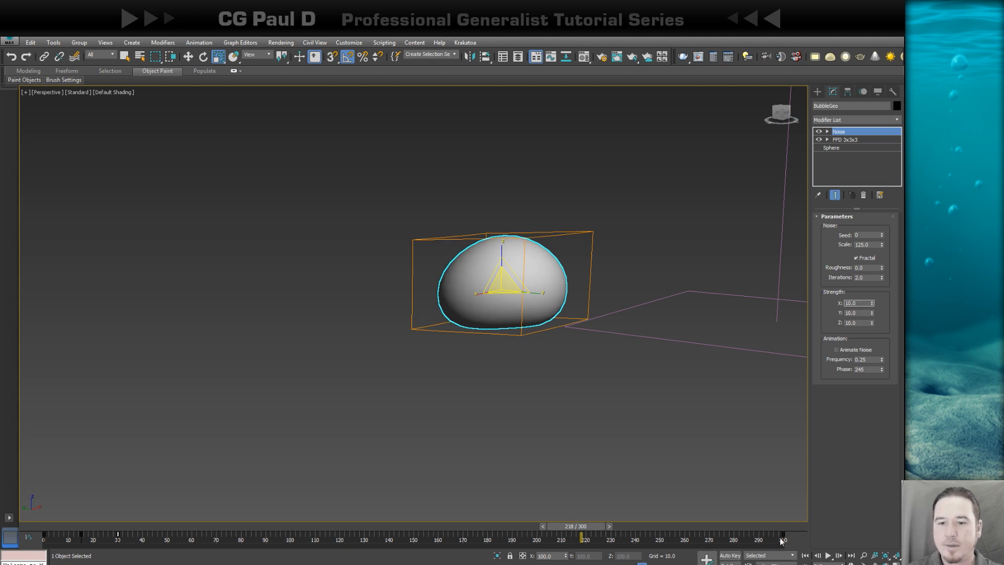
# Step: At frame 300, enable Animate Noise, turn on Auto Key and set the noise phase to 125
pyautogui.moveTo(587, 525); pyautogui.dragTo(788, 526)
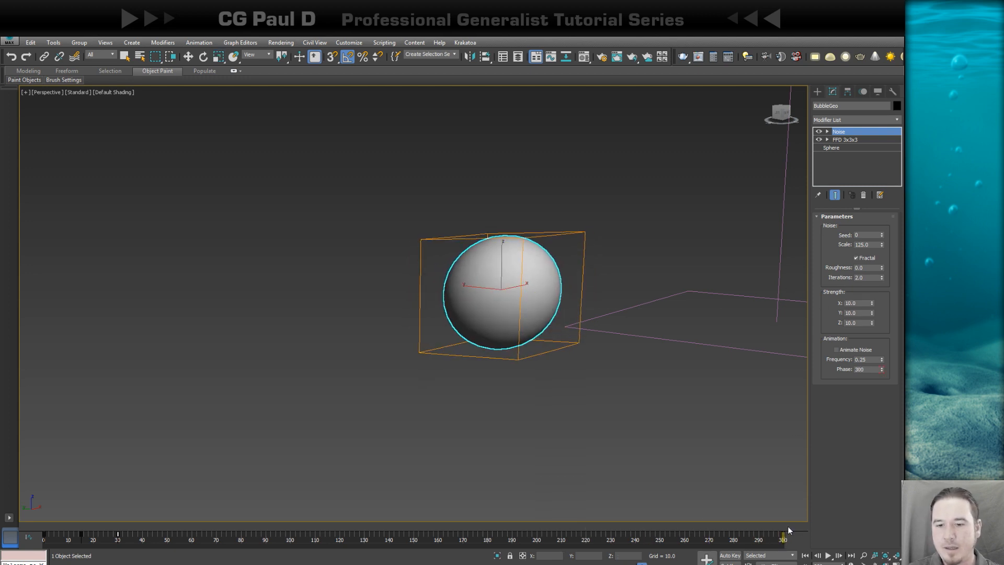
pyautogui.click(836, 350)
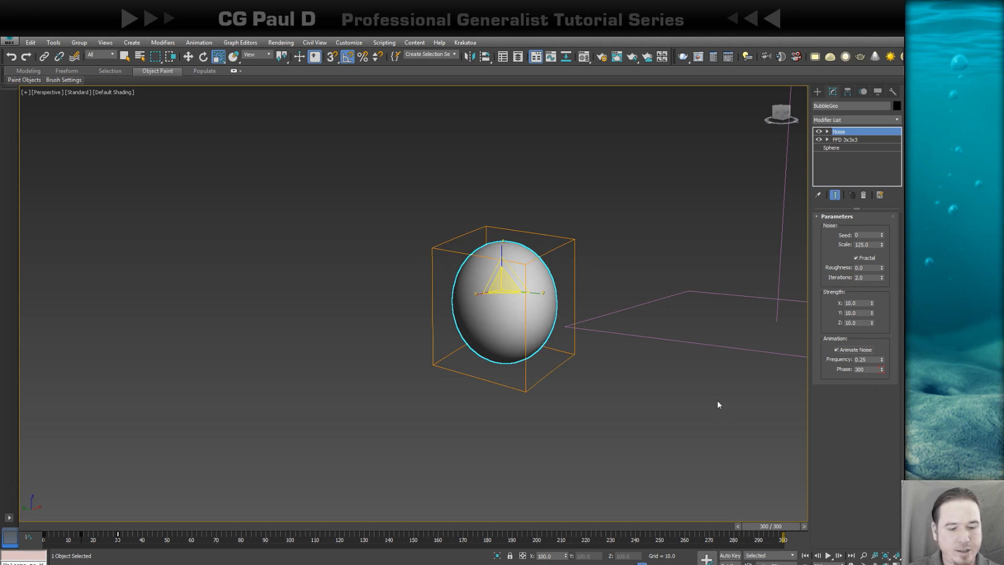
pyautogui.press('n')
pyautogui.moveTo(868, 370); pyautogui.dragTo(821, 379)
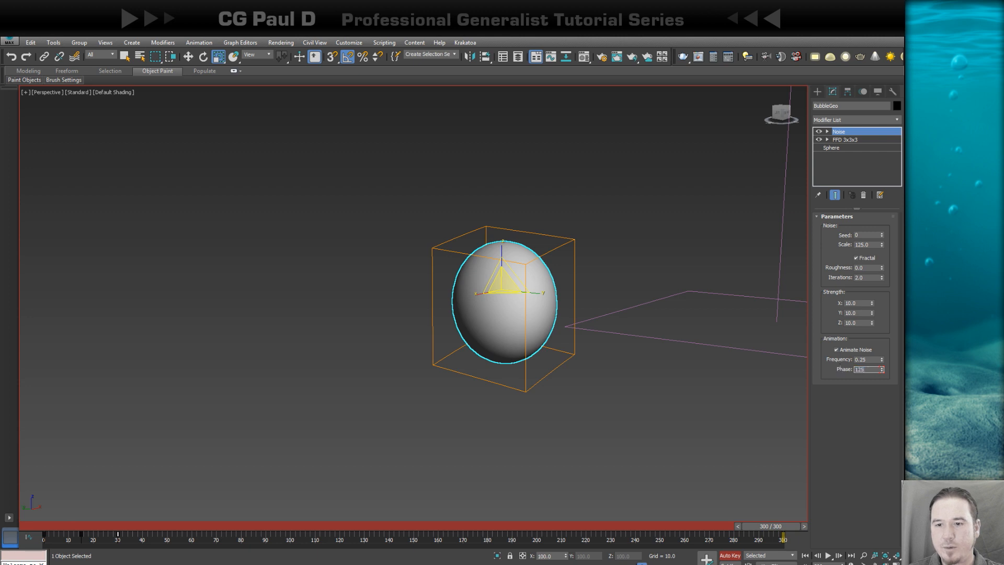
pyautogui.write('125')
pyautogui.press('Return')
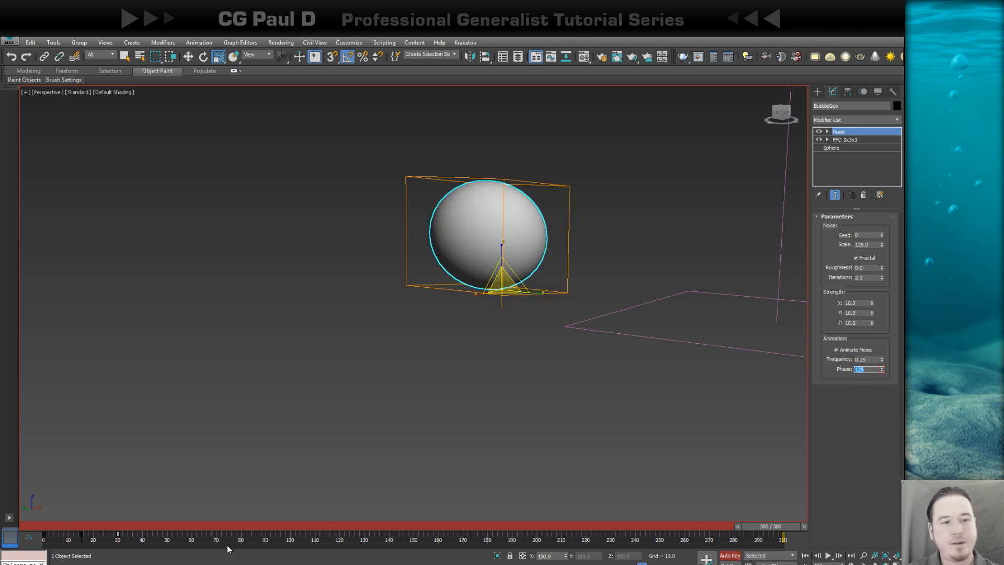
# Step: Compare frames 0 and 300, and give the noise phase key at frame 300 a linear in tangent
pyautogui.click(38, 531)
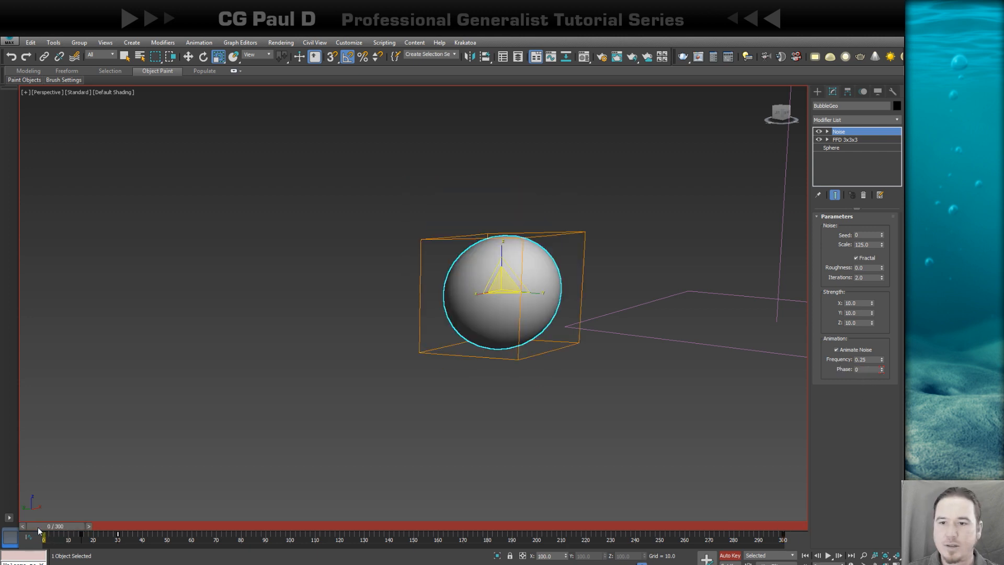
pyautogui.click(781, 533)
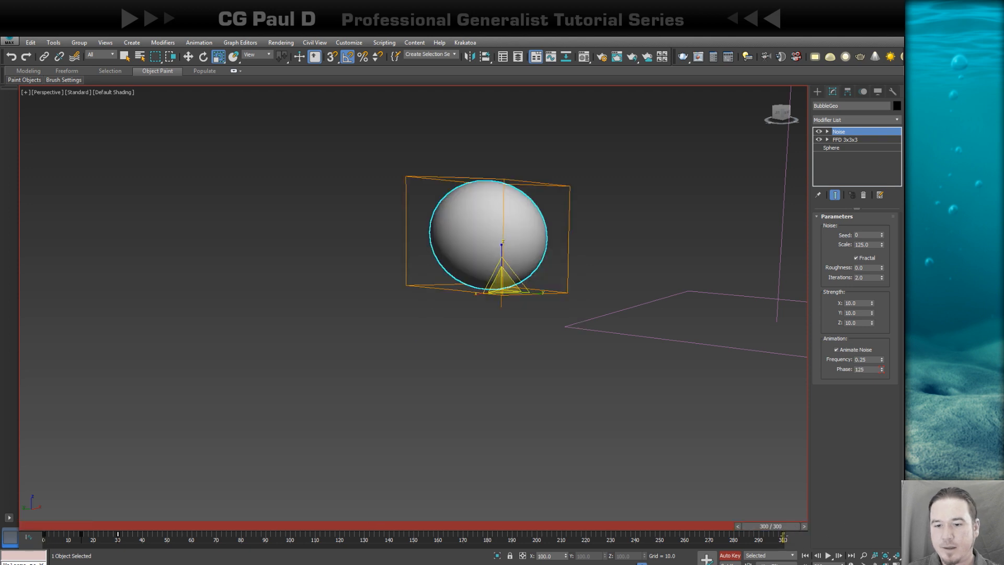
pyautogui.rightClick(783, 539)
pyautogui.click(827, 448)
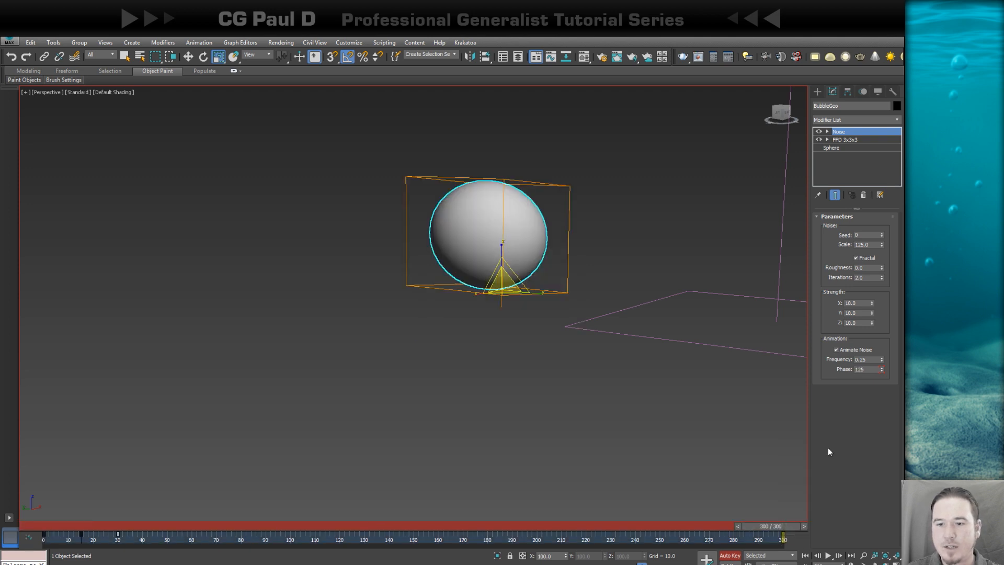
pyautogui.moveTo(813, 483); pyautogui.dragTo(815, 393)
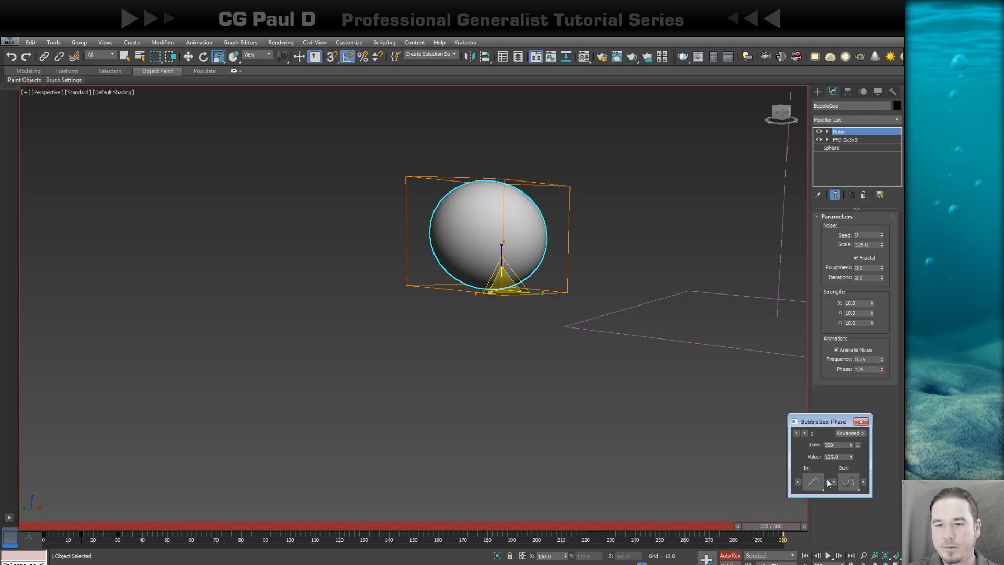
pyautogui.click(861, 421)
# Step: Go to frame 147 and move the Noise modifier's gizmo along Y, far away from the bubble towards the floor
pyautogui.moveTo(779, 531); pyautogui.dragTo(425, 470)
pyautogui.press('r')
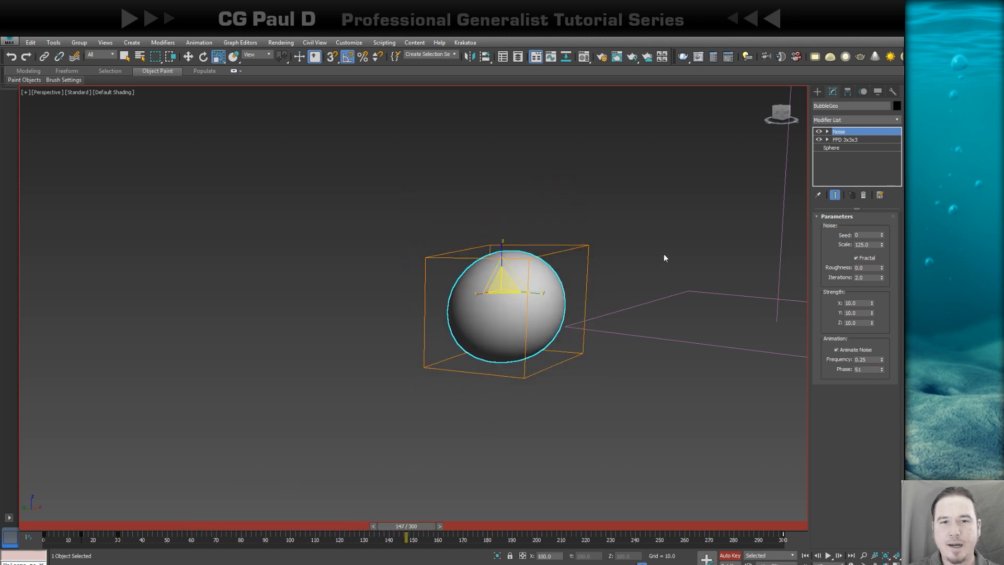
pyautogui.doubleClick(840, 133)
pyautogui.click(827, 132)
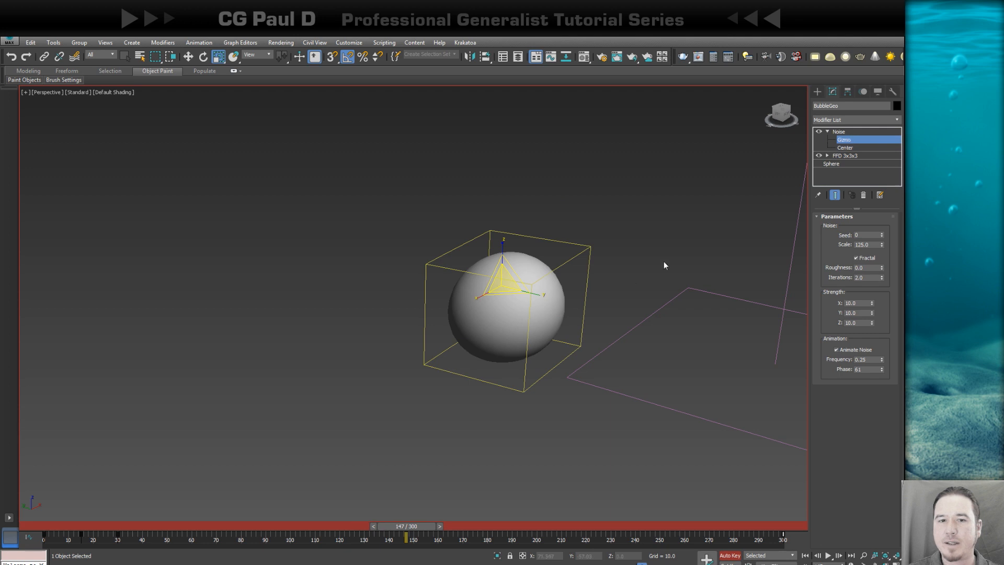
pyautogui.press('w')
pyautogui.scroll(-3, 601, 319)
pyautogui.moveTo(601, 319); pyautogui.dragTo(641, 330, button='middle')
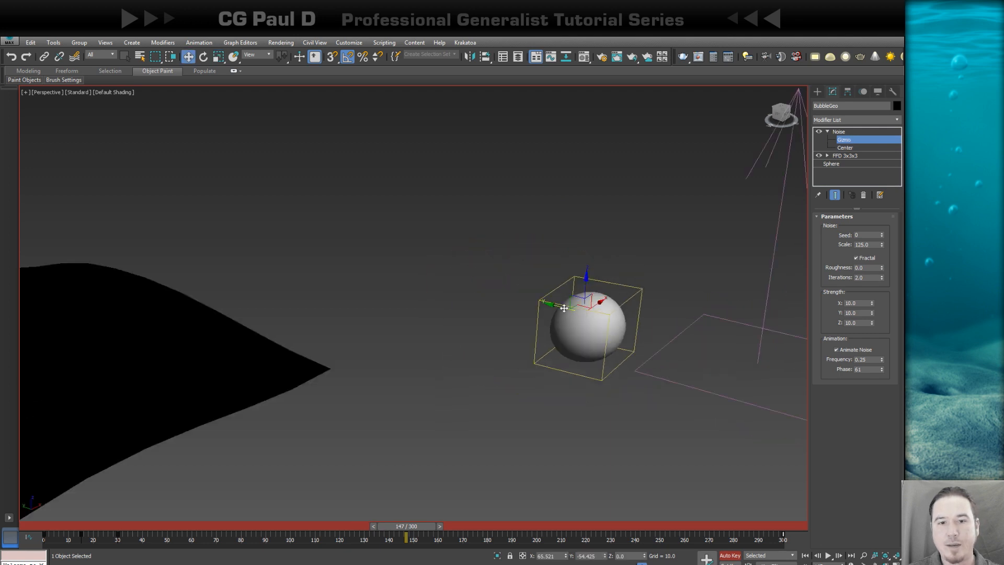
pyautogui.moveTo(562, 307); pyautogui.dragTo(141, 259)
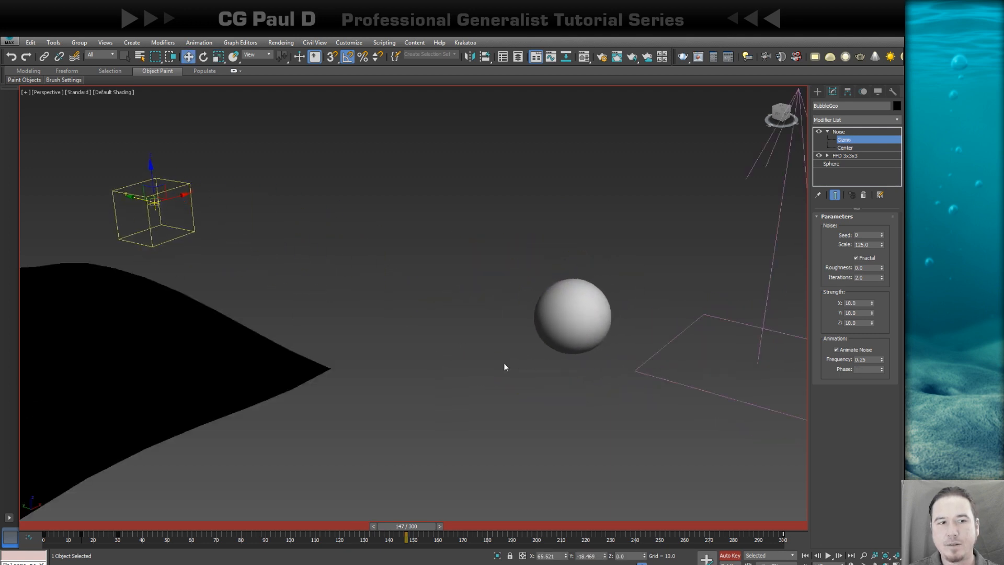
# Step: Scrub the timeline to frame 269 to check how the bubble wobbles with the offset noise gizmo
pyautogui.keyDown('alt'); pyautogui.moveTo(504, 366); pyautogui.dragTo(446, 402, button='middle'); pyautogui.keyUp('alt')
pyautogui.moveTo(406, 526); pyautogui.dragTo(692, 456)
pyautogui.press('w')
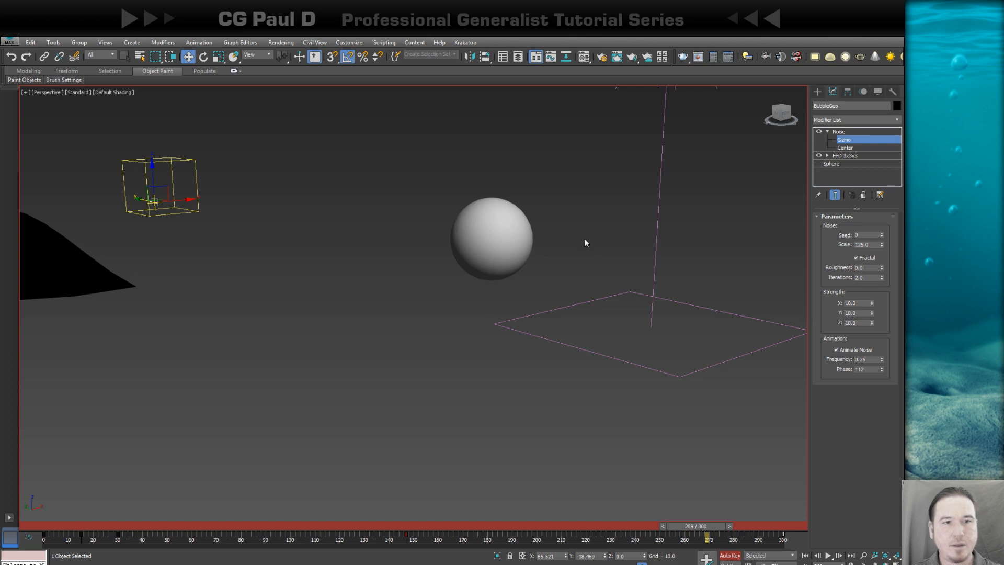
# Step: Open Particle View for the PF Bubbles flow
pyautogui.press('6')
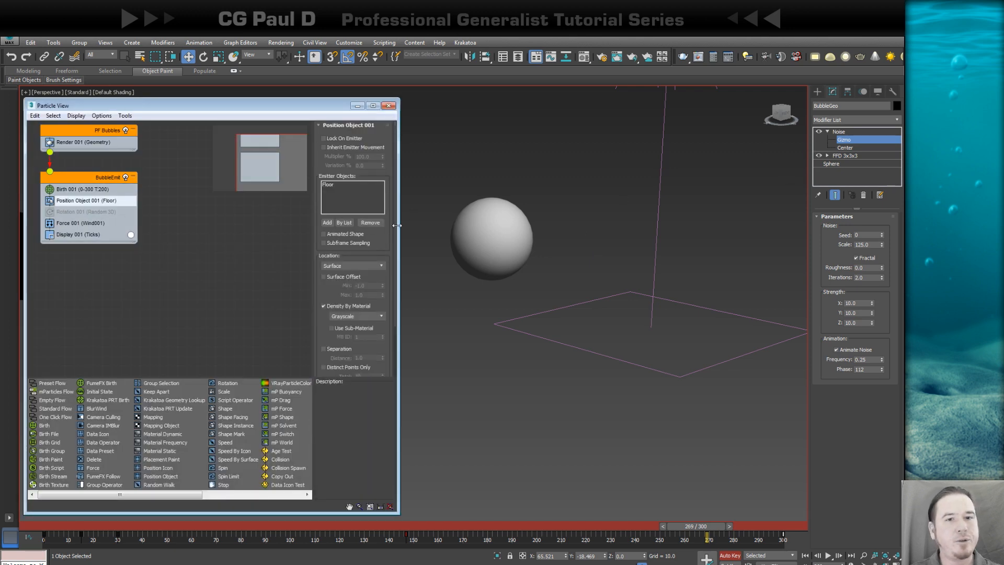
# Step: Add a Shape Instance operator to the BubbleEmit event above Display and assign BubbleGeo as its particle geometry object
pyautogui.moveTo(667, 321)
pyautogui.mouseDown(button='middle')
pyautogui.moveTo(742, 367)
pyautogui.moveTo(651, 332)
pyautogui.mouseUp(button='middle')
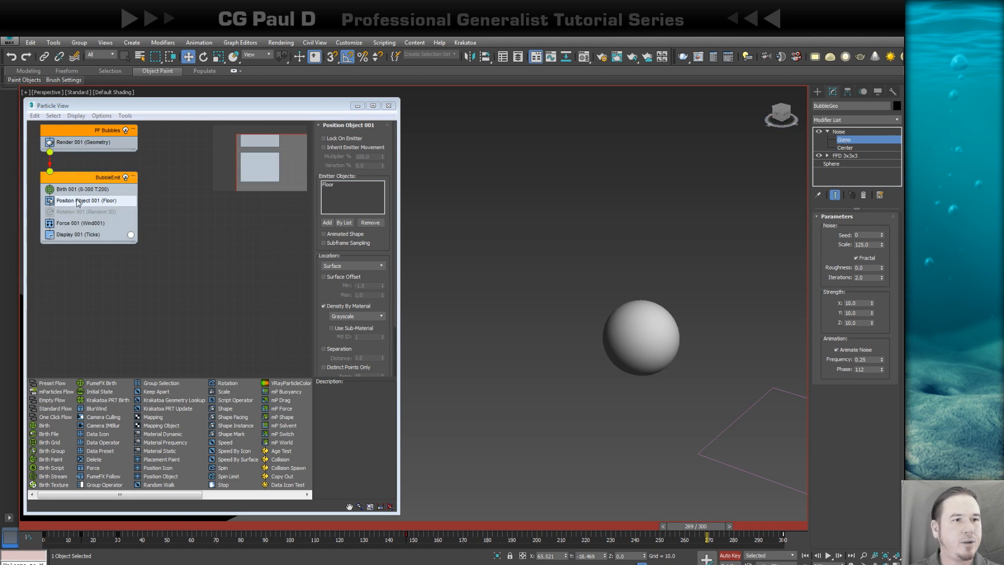
pyautogui.click(67, 255)
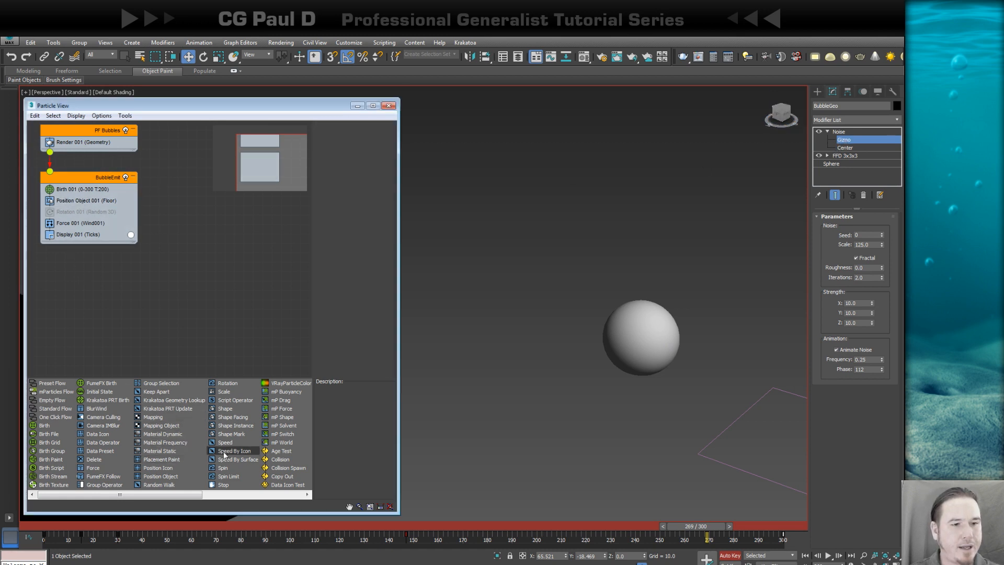
pyautogui.moveTo(236, 425); pyautogui.dragTo(86, 231)
pyautogui.click(61, 236)
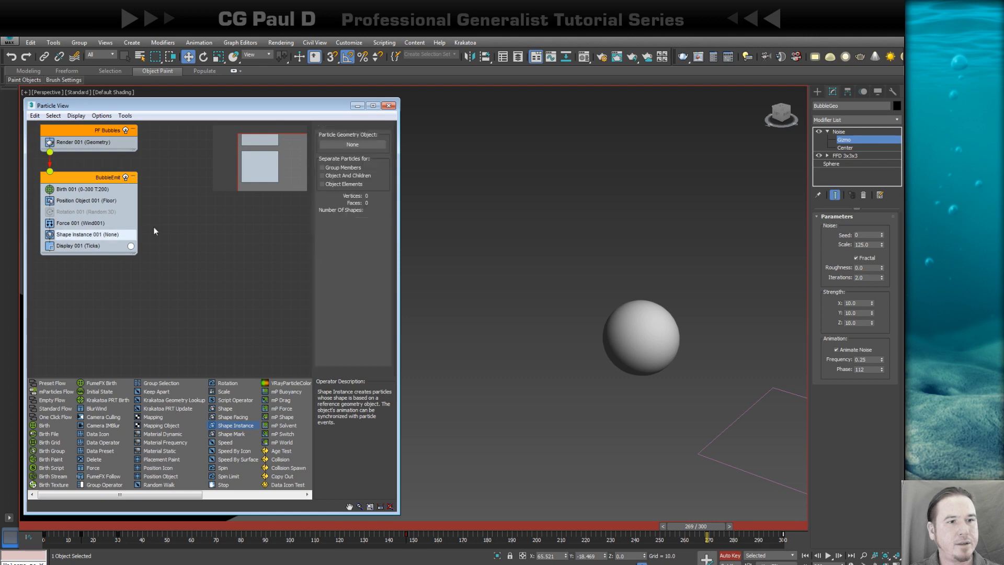
pyautogui.click(633, 320)
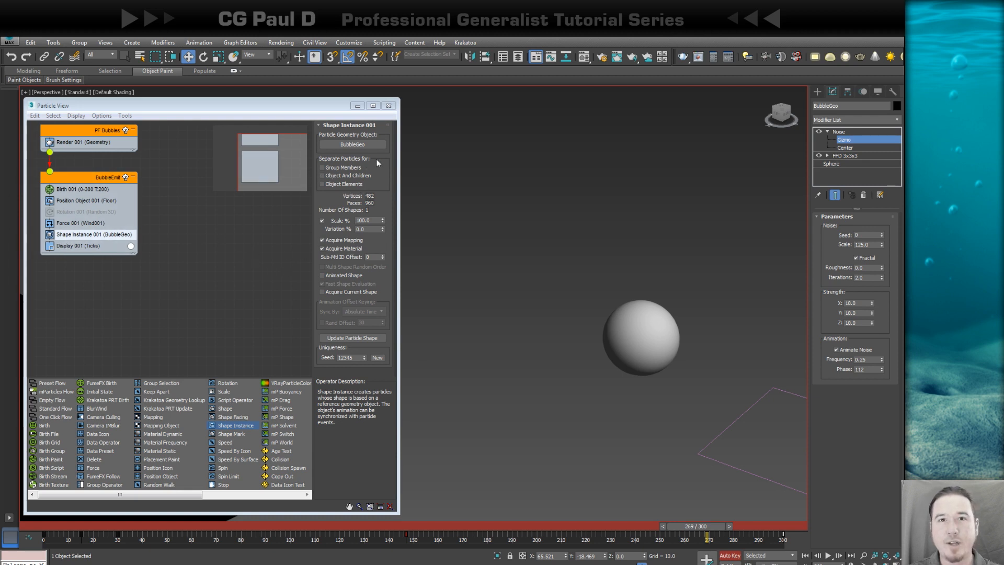
# Step: Enable Animated Shape on the Shape Instance operator and sync its animation by Particle Age
pyautogui.click(322, 275)
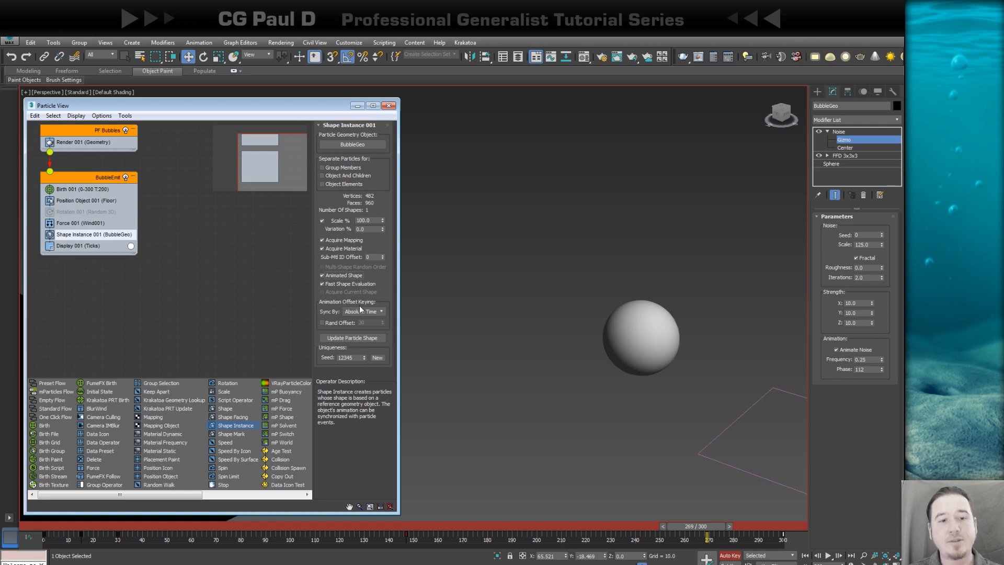
pyautogui.click(379, 312)
pyautogui.click(365, 327)
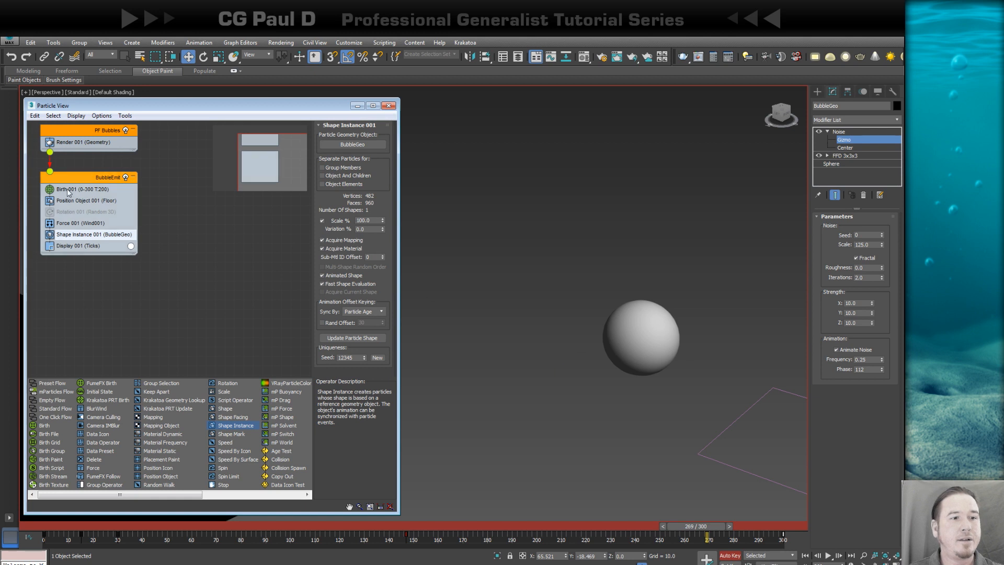
# Step: Set the BubbleEmit event's Display operator to show the particles as Geometry
pyautogui.scroll(-5, 554, 347)
pyautogui.moveTo(539, 359); pyautogui.dragTo(696, 371, button='middle')
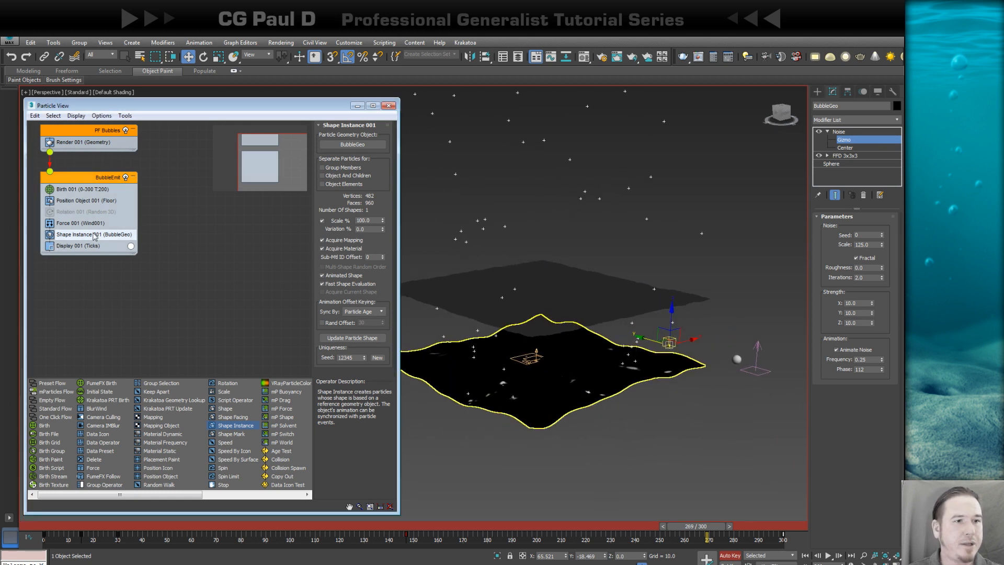
pyautogui.click(54, 246)
pyautogui.click(364, 140)
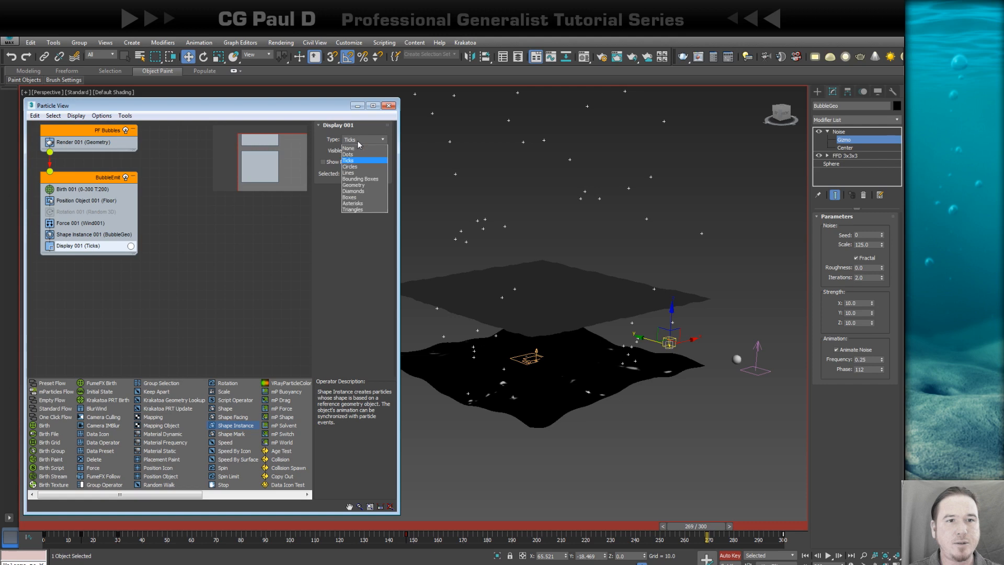
pyautogui.click(354, 185)
# Step: Turn off Auto Key and scrub the animation from the start to preview the bubbles' shape and motion
pyautogui.moveTo(585, 381)
pyautogui.keyDown('alt'); pyautogui.mouseDown(button='middle')
pyautogui.moveTo(569, 368)
pyautogui.moveTo(580, 364)
pyautogui.mouseUp(button='middle'); pyautogui.keyUp('alt')
pyautogui.moveTo(40, 532); pyautogui.dragTo(199, 525)
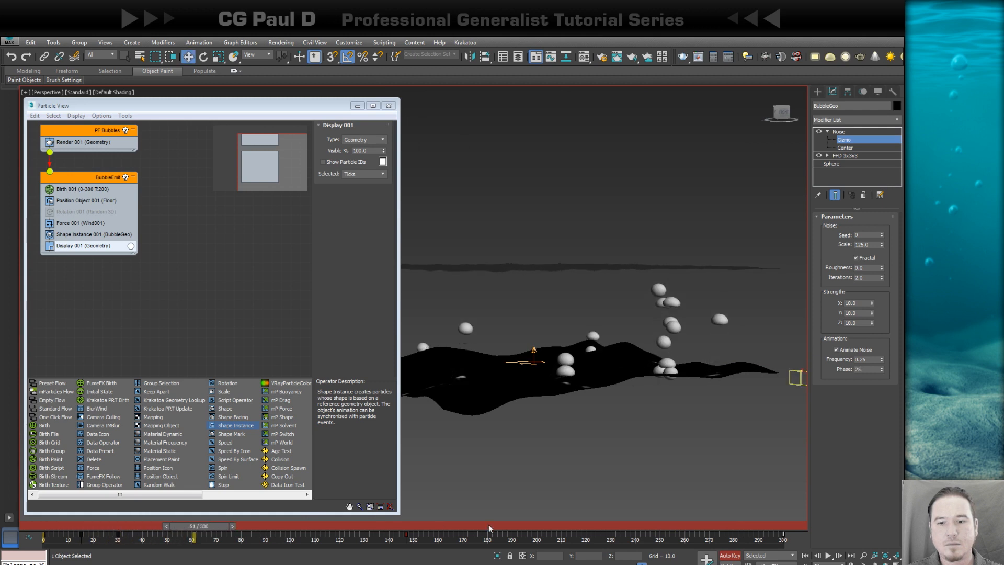
pyautogui.click(730, 555)
pyautogui.click(42, 527)
pyautogui.moveTo(41, 528); pyautogui.dragTo(242, 507)
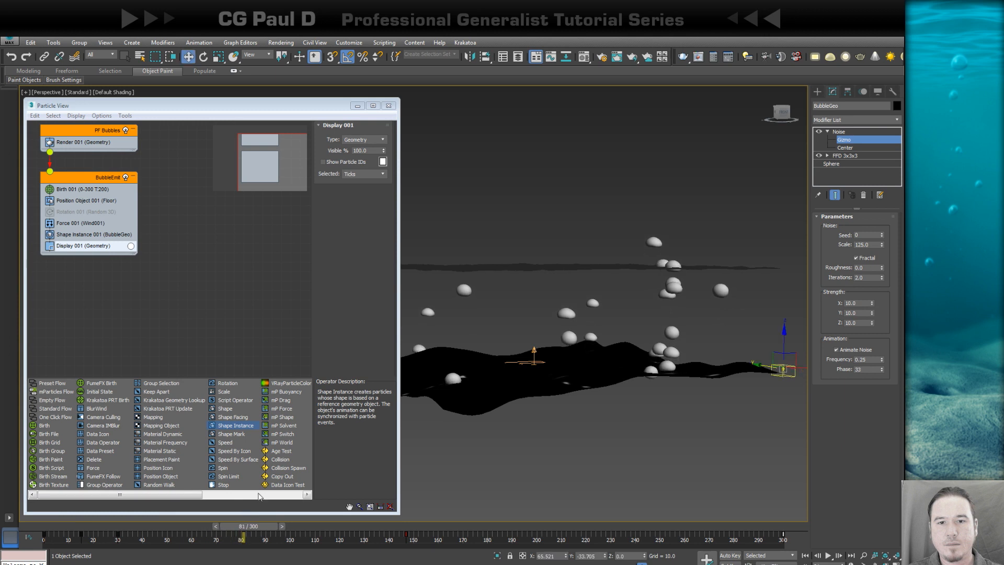
pyautogui.keyDown('alt'); pyautogui.moveTo(673, 422); pyautogui.dragTo(640, 410, button='middle'); pyautogui.keyUp('alt')
pyautogui.scroll(3, 661, 450)
pyautogui.scroll(3, 640, 411)
pyautogui.click(33, 525)
pyautogui.moveTo(34, 525); pyautogui.dragTo(225, 512)
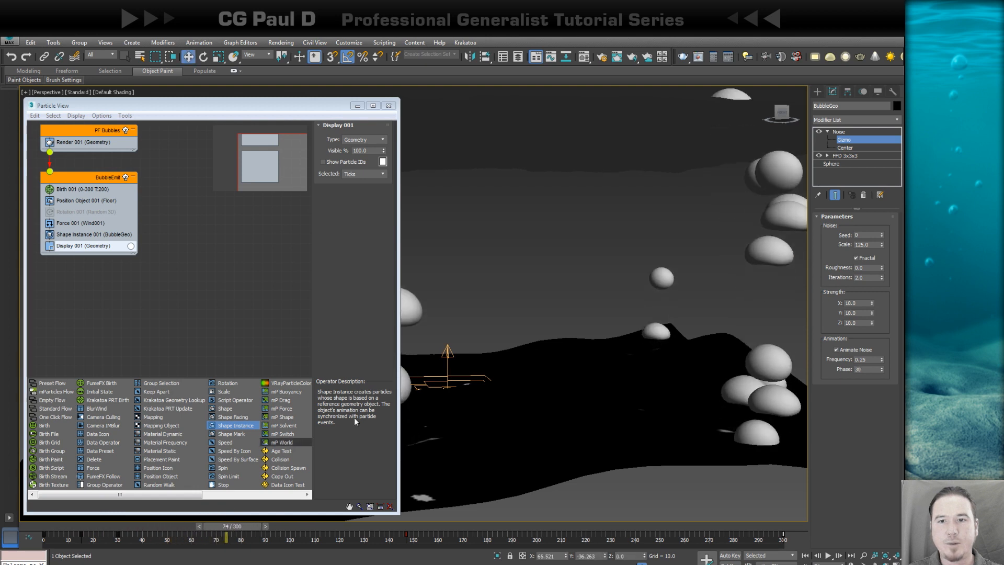
pyautogui.scroll(-4, 658, 288)
pyautogui.moveTo(632, 305); pyautogui.dragTo(661, 323, button='middle')
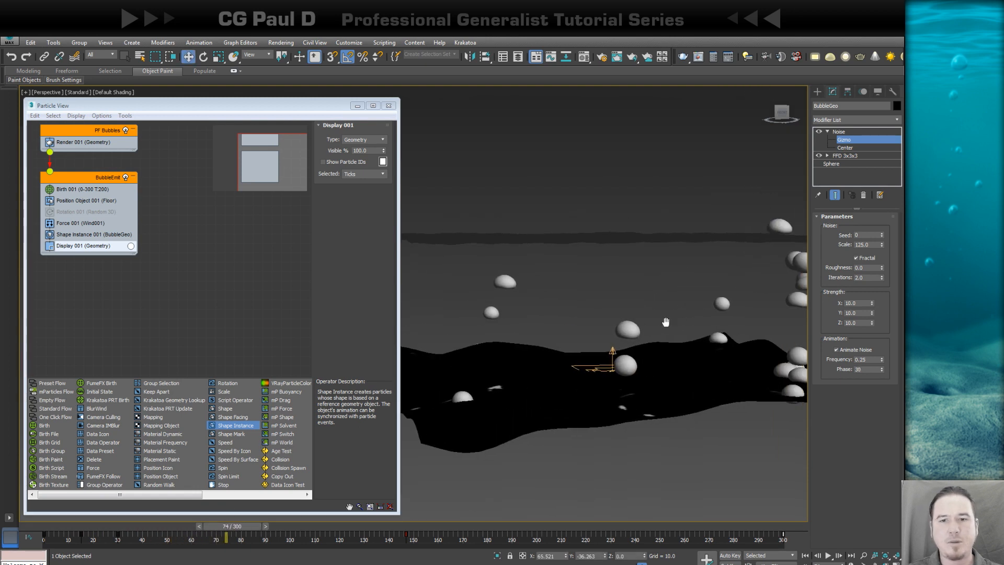
# Step: Set the Shape Instance scale to 50% with a 50% variation
pyautogui.click(71, 234)
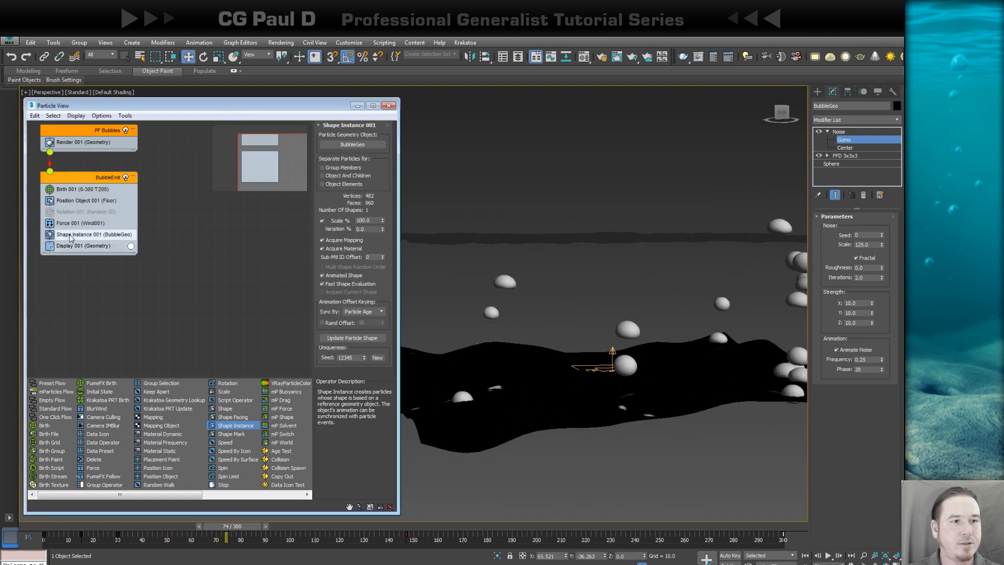
pyautogui.doubleClick(375, 220)
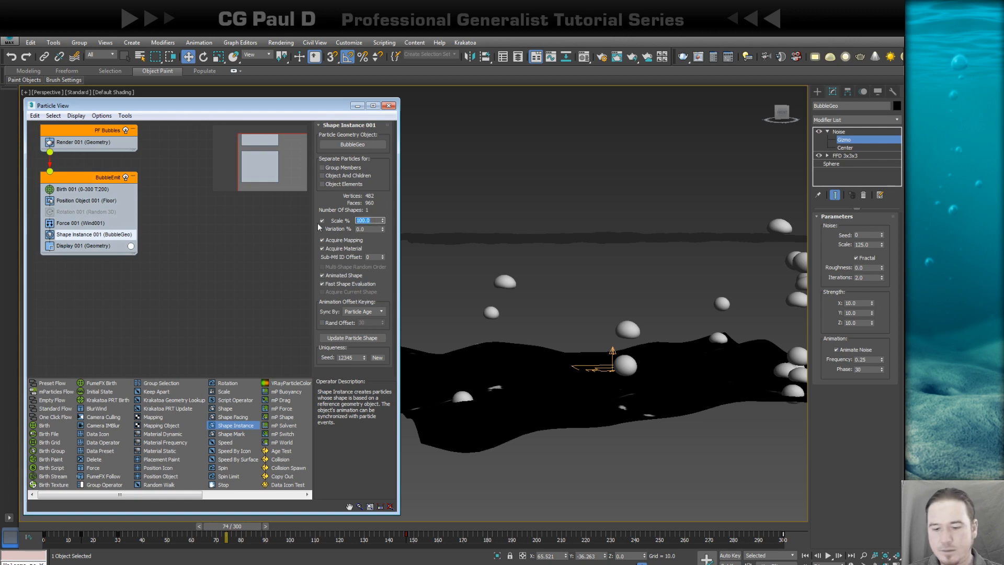
pyautogui.write('50')
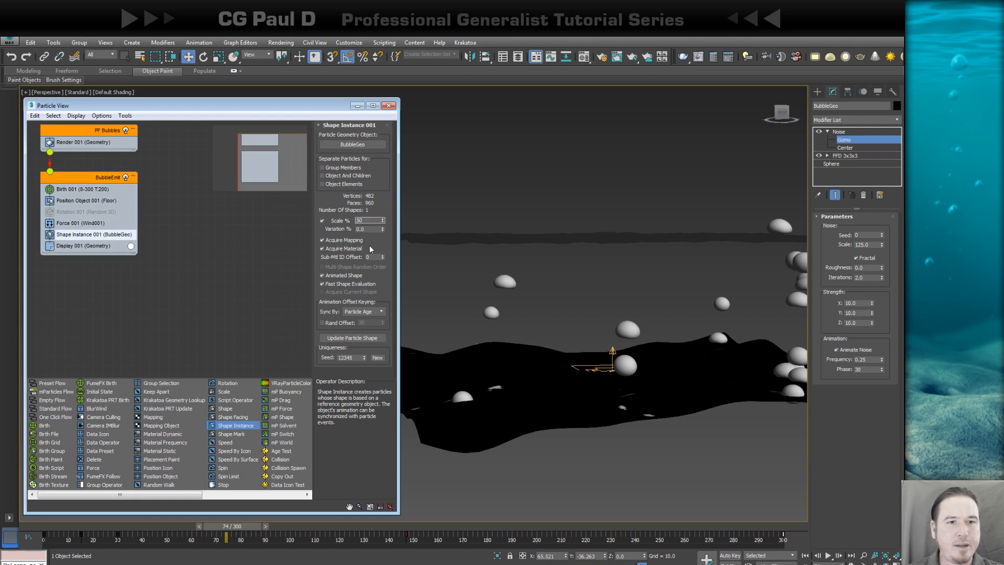
pyautogui.press('Tab')
pyautogui.write('50')
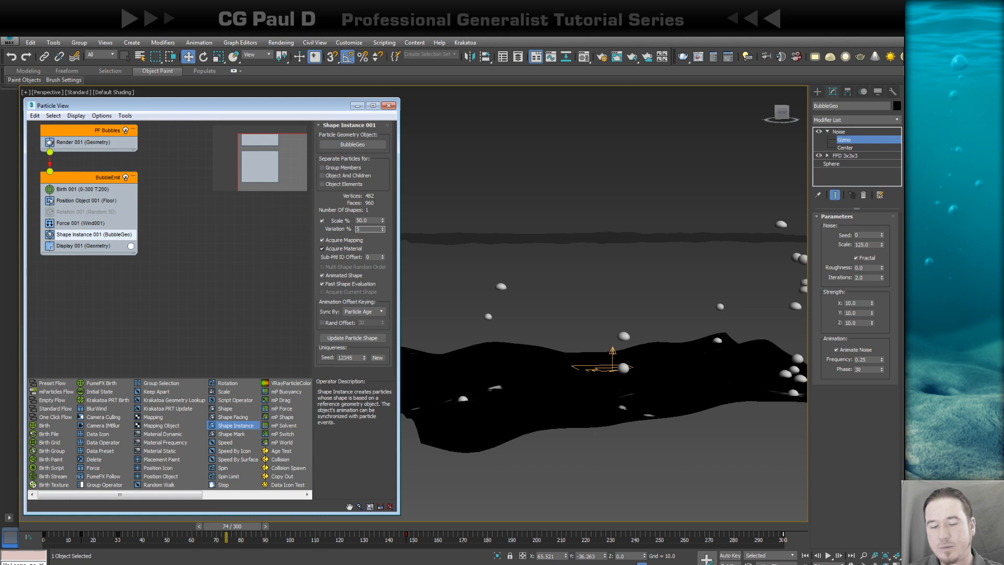
pyautogui.press('Return')
# Step: Scrub through the animation and examine the size variation of the rising bubbles from wide and close views
pyautogui.keyDown('alt'); pyautogui.moveTo(718, 361); pyautogui.dragTo(603, 379, button='middle'); pyautogui.keyUp('alt')
pyautogui.moveTo(27, 525); pyautogui.dragTo(358, 437)
pyautogui.press('w')
pyautogui.moveTo(635, 377); pyautogui.dragTo(639, 331, button='middle')
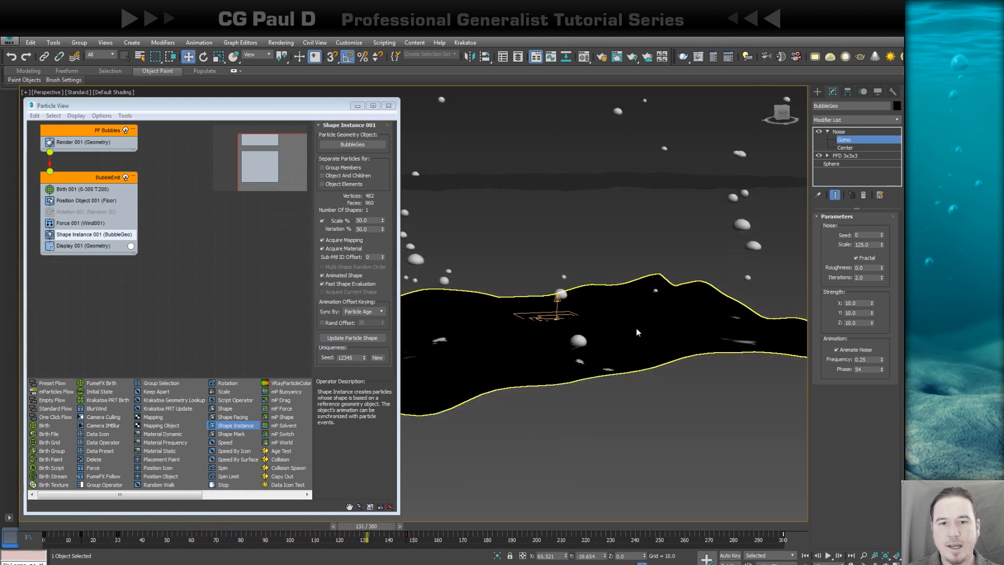
pyautogui.scroll(4, 634, 340)
pyautogui.scroll(-2, 545, 363)
pyautogui.moveTo(545, 364); pyautogui.dragTo(617, 365, button='middle')
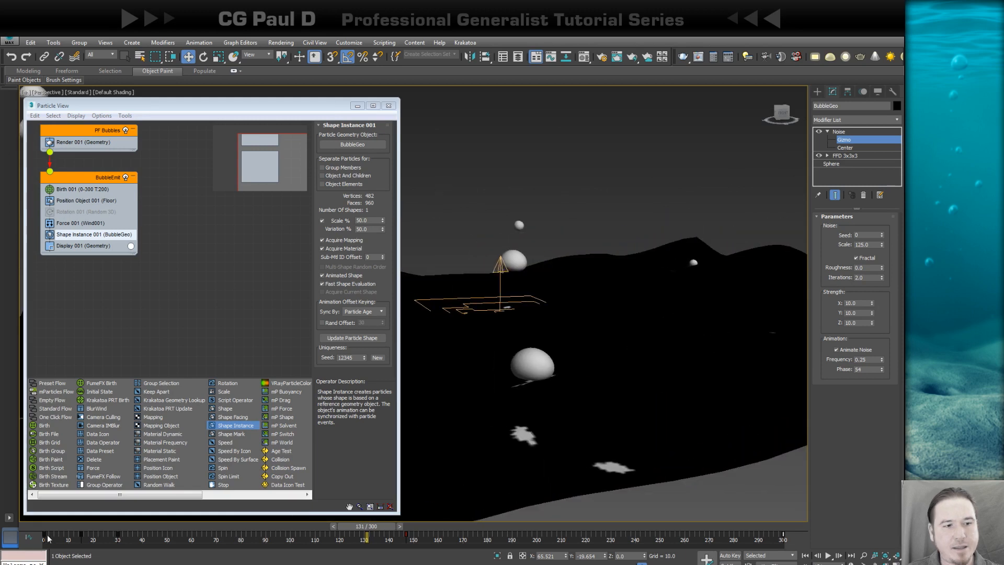
pyautogui.moveTo(48, 527); pyautogui.dragTo(210, 495)
pyautogui.scroll(-2, 604, 377)
pyautogui.scroll(-5, 605, 377)
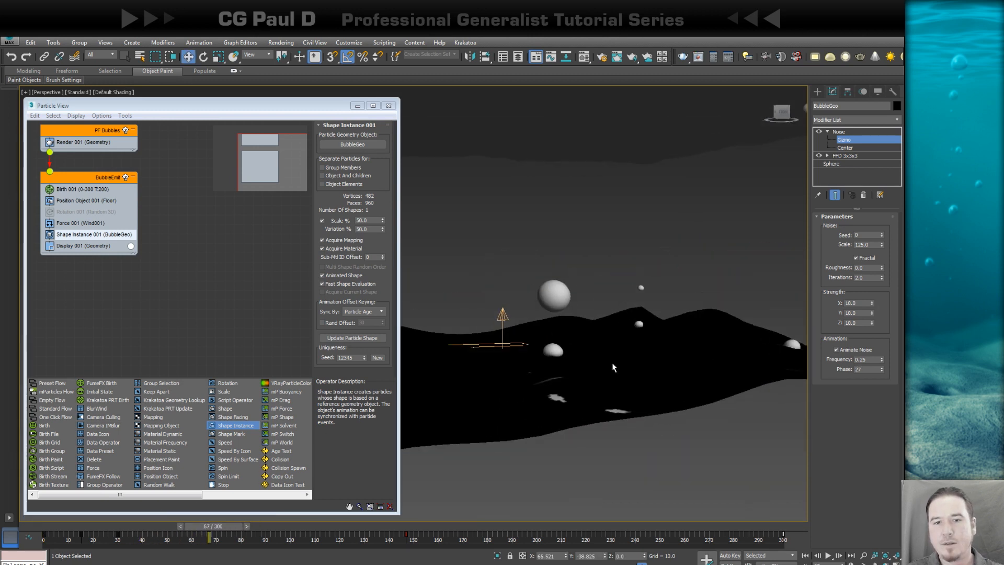
pyautogui.scroll(1, 595, 390)
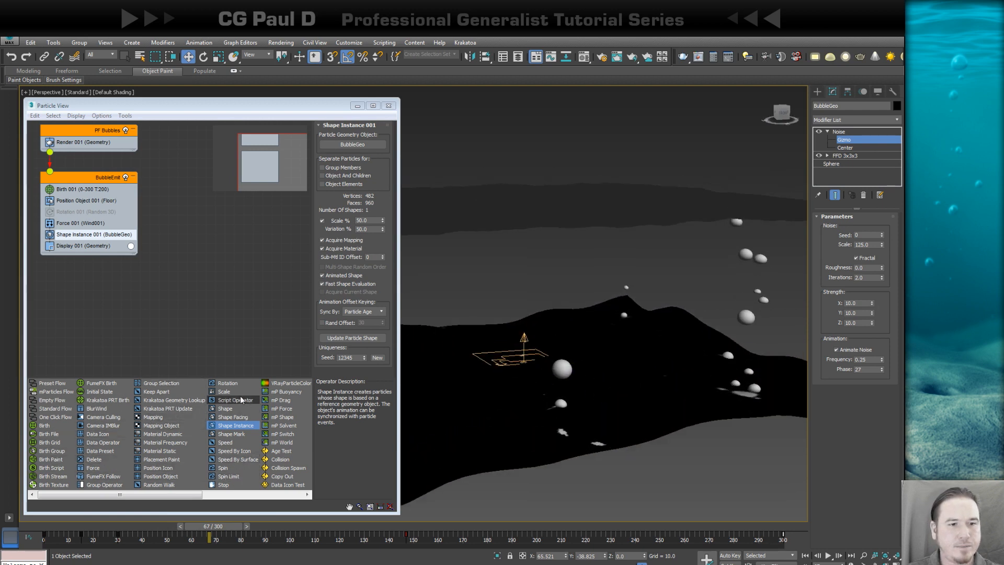
# Step: Add a Scale operator between Shape Instance and Display, with type Relative First and animation synced by Particle Age
pyautogui.moveTo(224, 392); pyautogui.dragTo(87, 242)
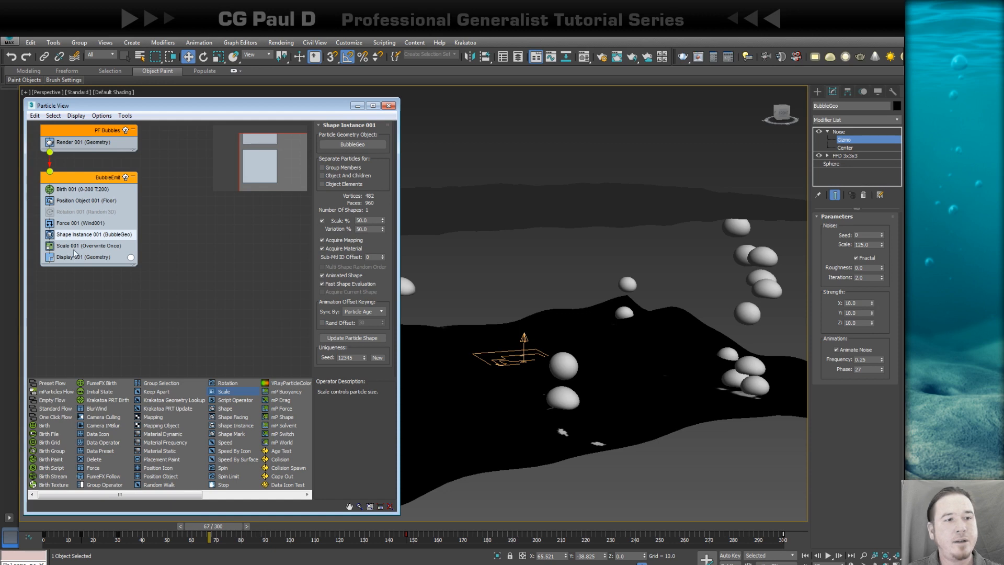
pyautogui.click(78, 247)
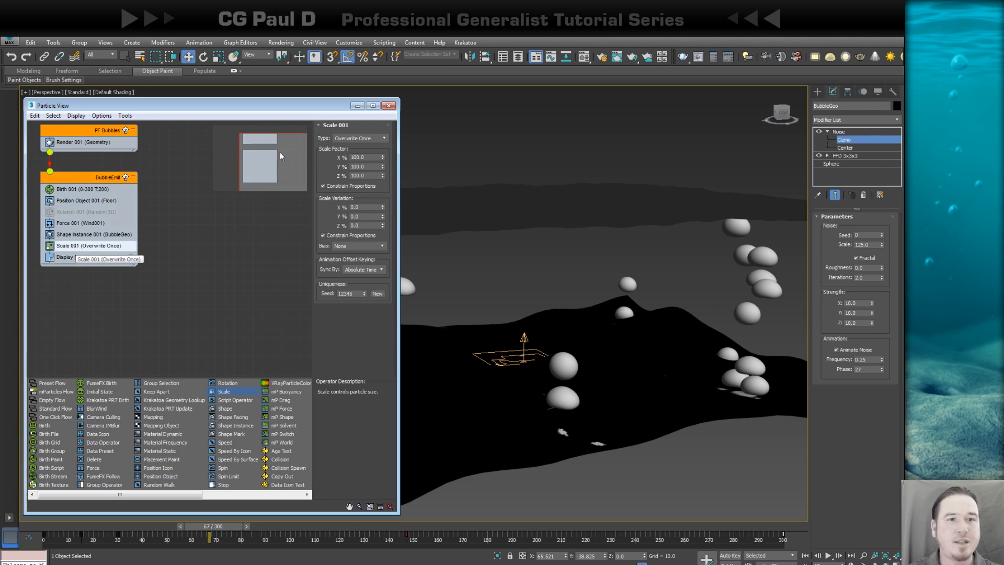
pyautogui.click(358, 138)
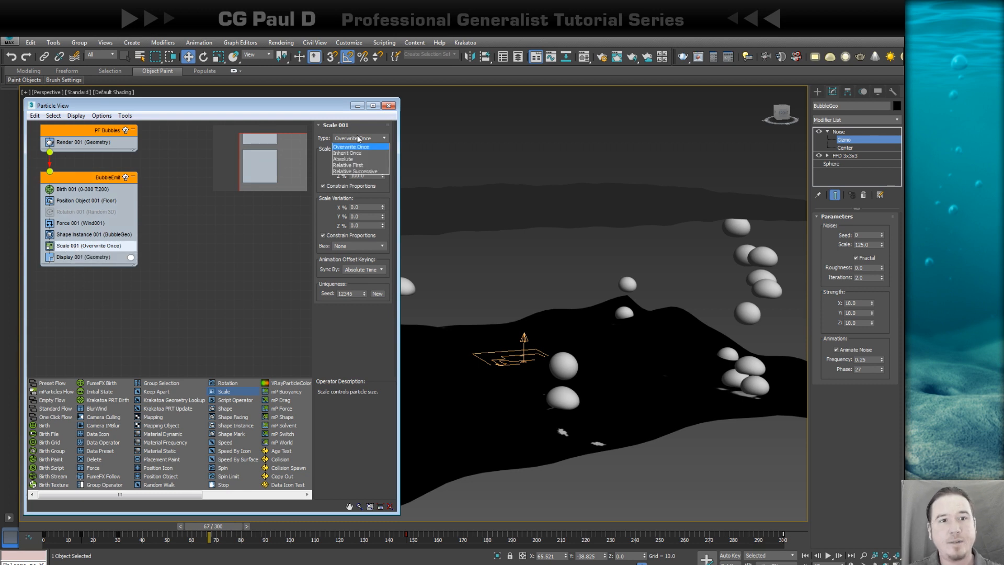
pyautogui.click(348, 164)
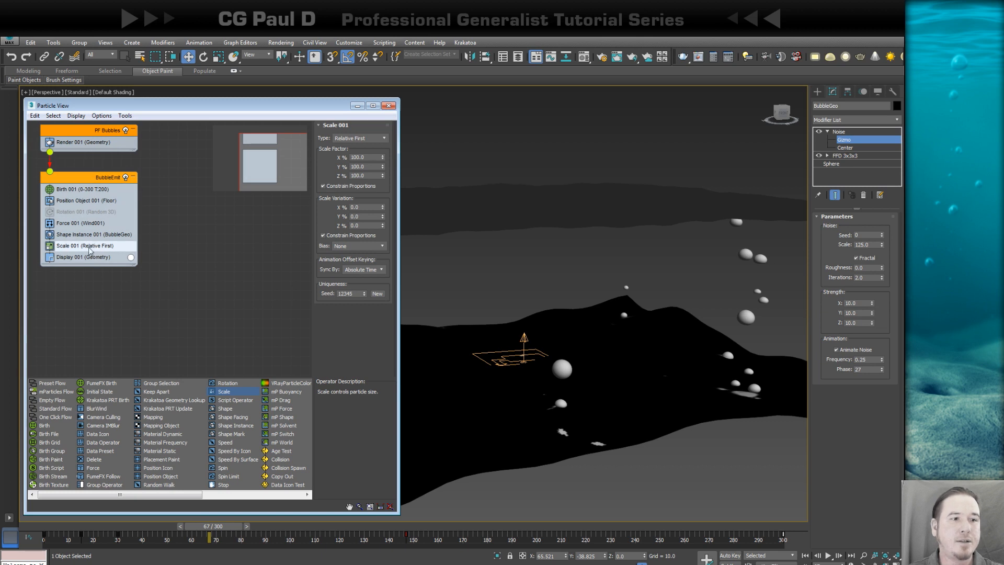
pyautogui.click(359, 269)
pyautogui.click(360, 283)
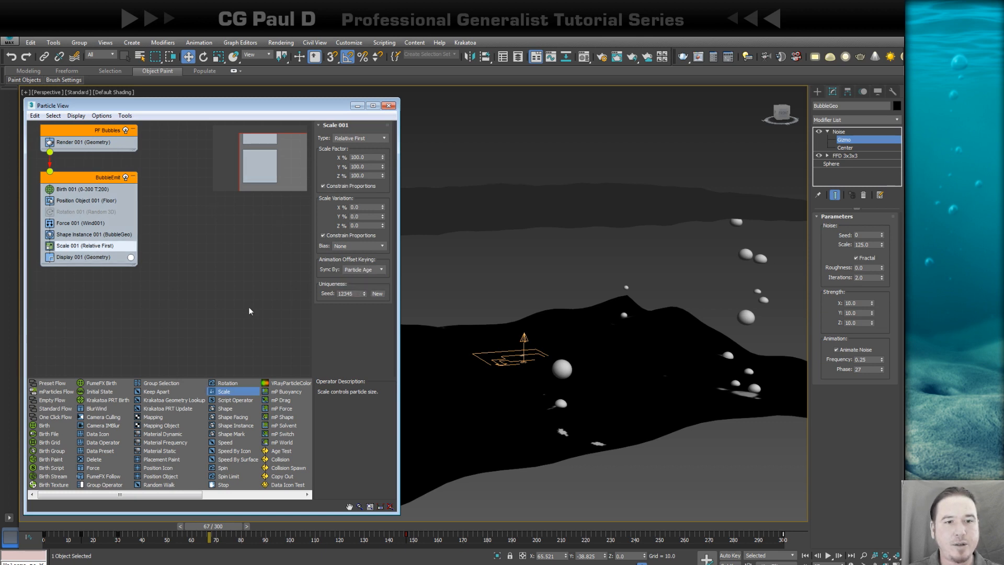
# Step: At frame 0, turn on Auto Key and set the Scale operator's scale factor to 0%
pyautogui.click(39, 531)
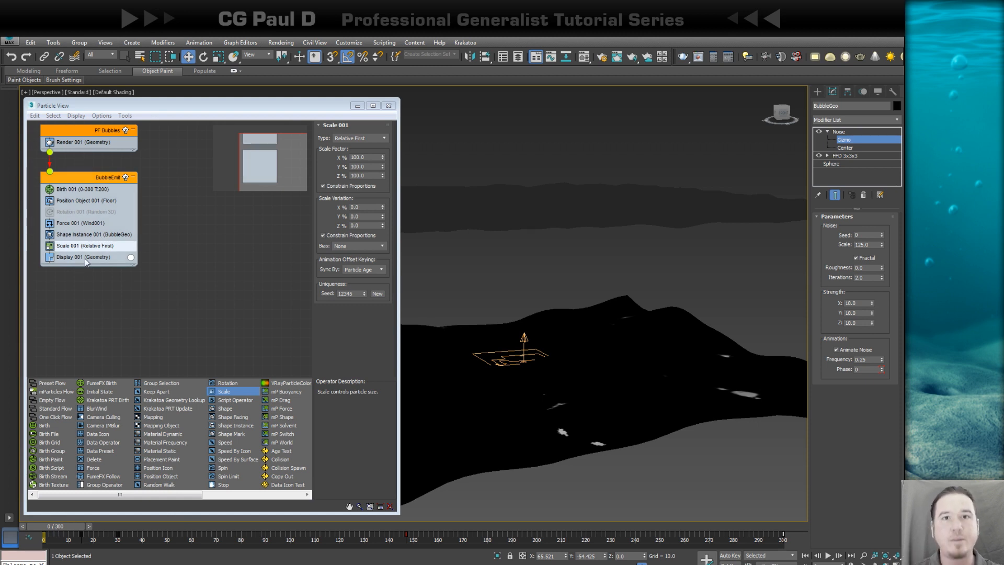
pyautogui.click(730, 555)
pyautogui.click(362, 157)
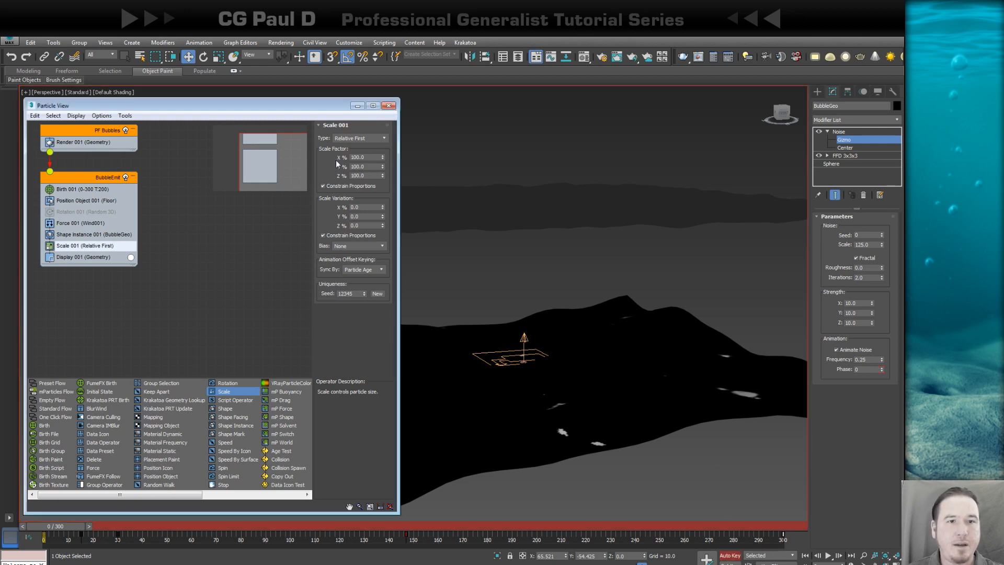
pyautogui.doubleClick(370, 157)
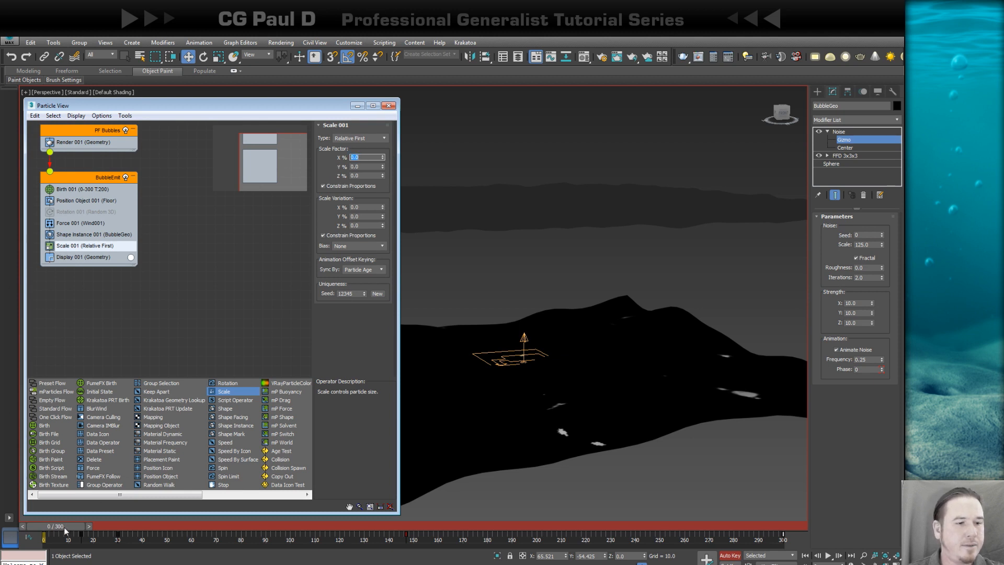
# Step: At frame 15, key the Scale operator's scale factor at 100% and turn off Auto Key
pyautogui.moveTo(65, 527); pyautogui.dragTo(105, 525)
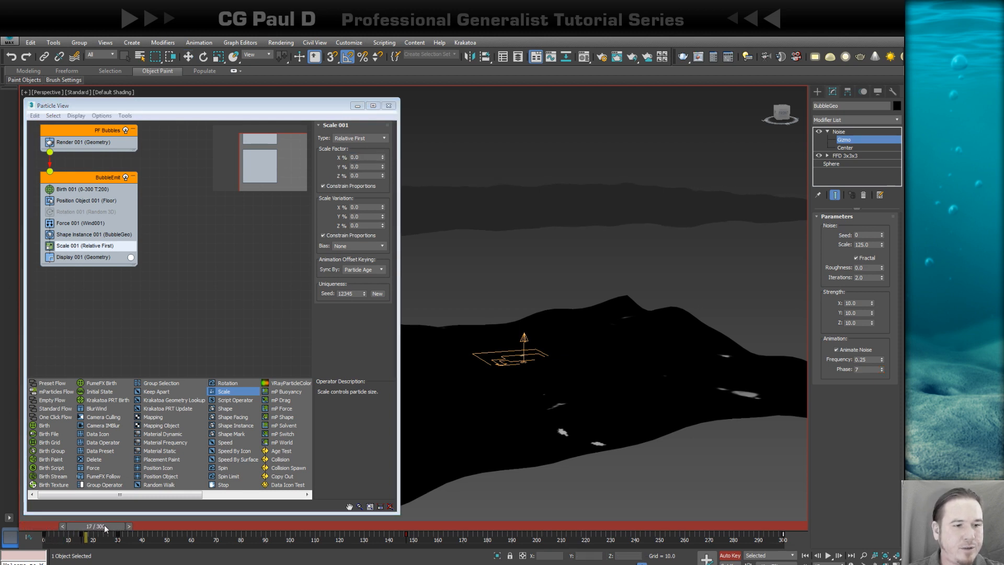
pyautogui.press('w')
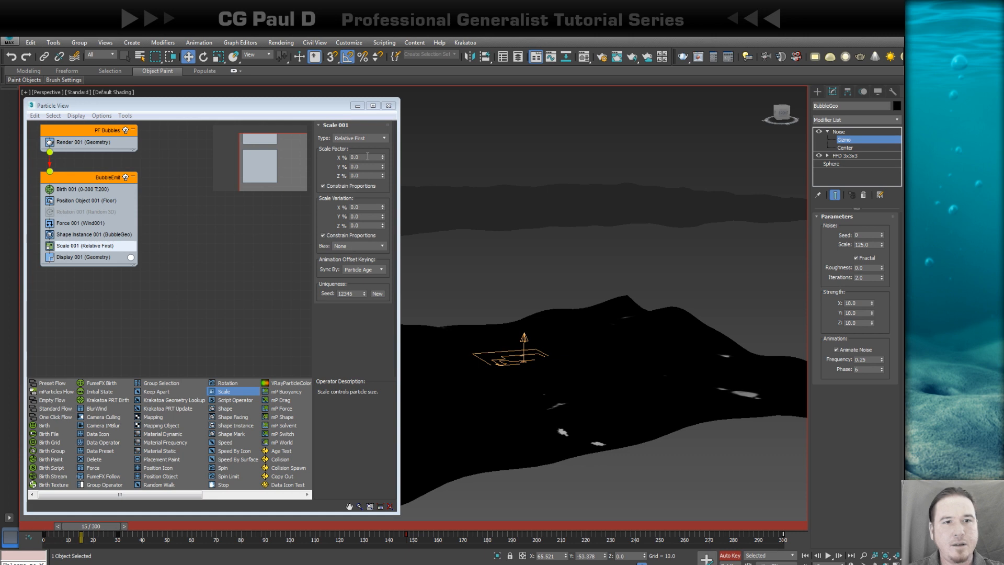
pyautogui.moveTo(366, 157); pyautogui.dragTo(329, 173)
pyautogui.write('100')
pyautogui.press('Tab')
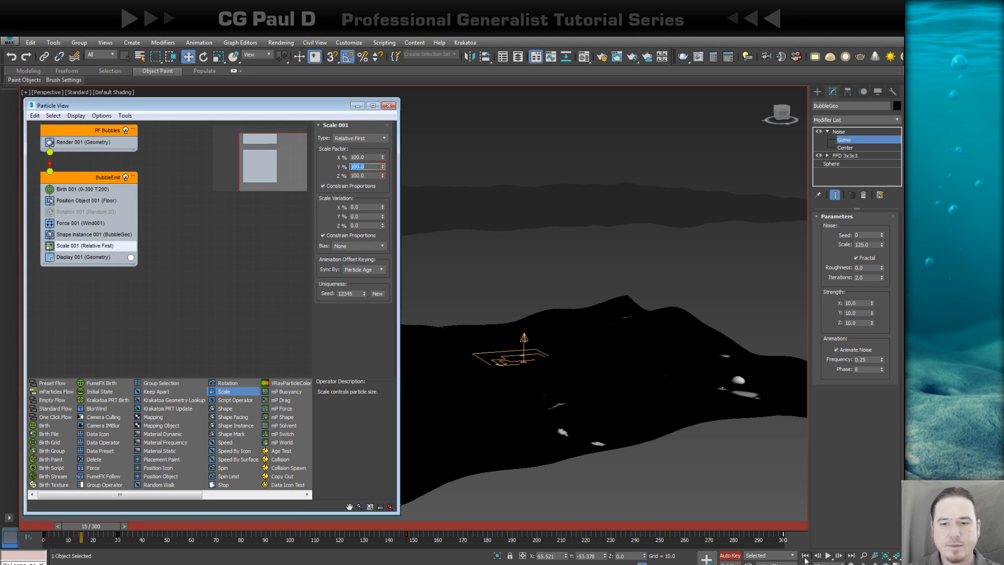
pyautogui.click(729, 557)
# Step: Scrub the animation from the start and examine how the bubbles grow as they leave the floor
pyautogui.moveTo(37, 529); pyautogui.dragTo(112, 529)
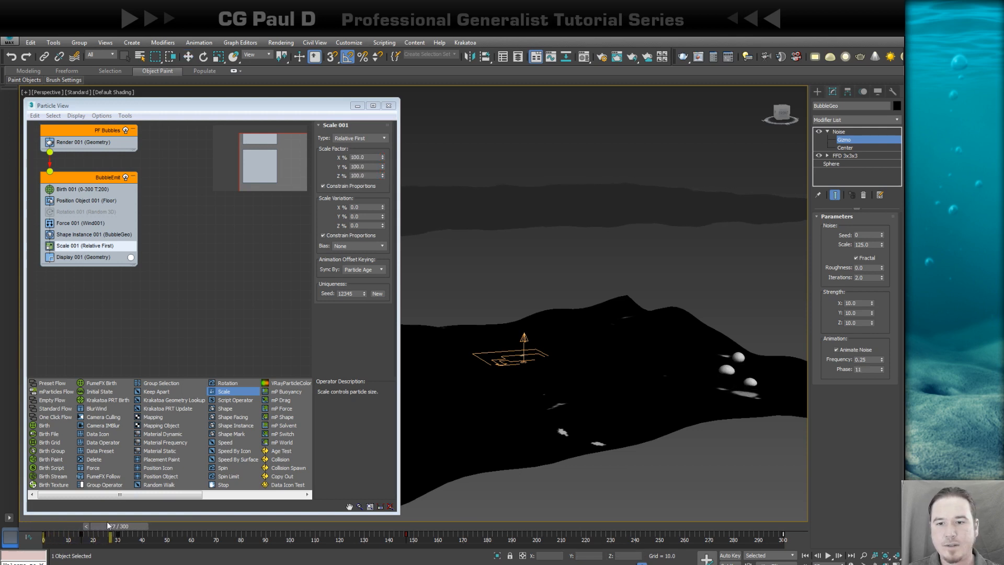
pyautogui.press('w')
pyautogui.keyDown('alt'); pyautogui.moveTo(627, 366); pyautogui.dragTo(523, 361, button='middle'); pyautogui.keyUp('alt')
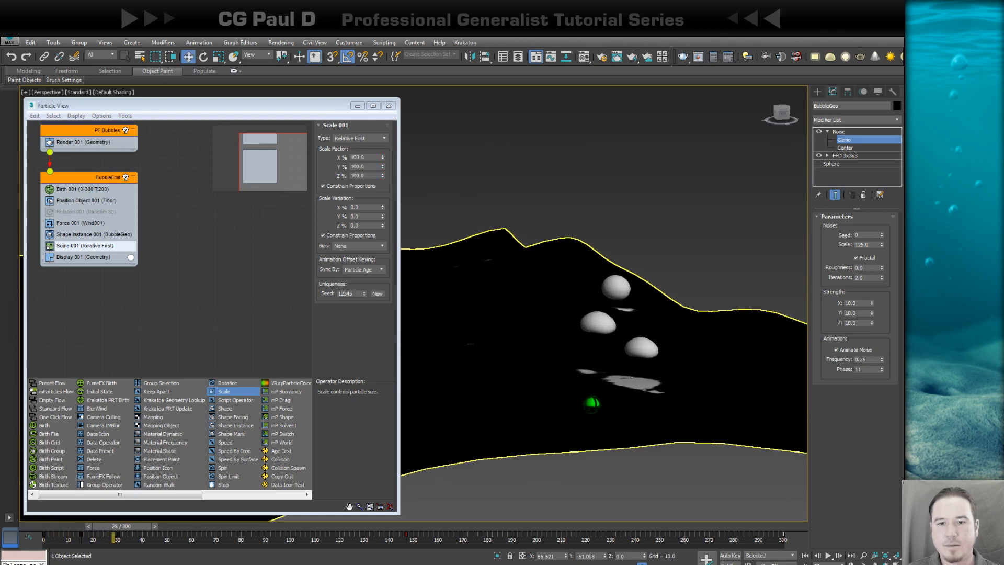
pyautogui.moveTo(35, 526); pyautogui.dragTo(404, 456)
pyautogui.press('w')
pyautogui.moveTo(616, 253); pyautogui.dragTo(641, 321, button='middle')
pyautogui.scroll(-5, 641, 321)
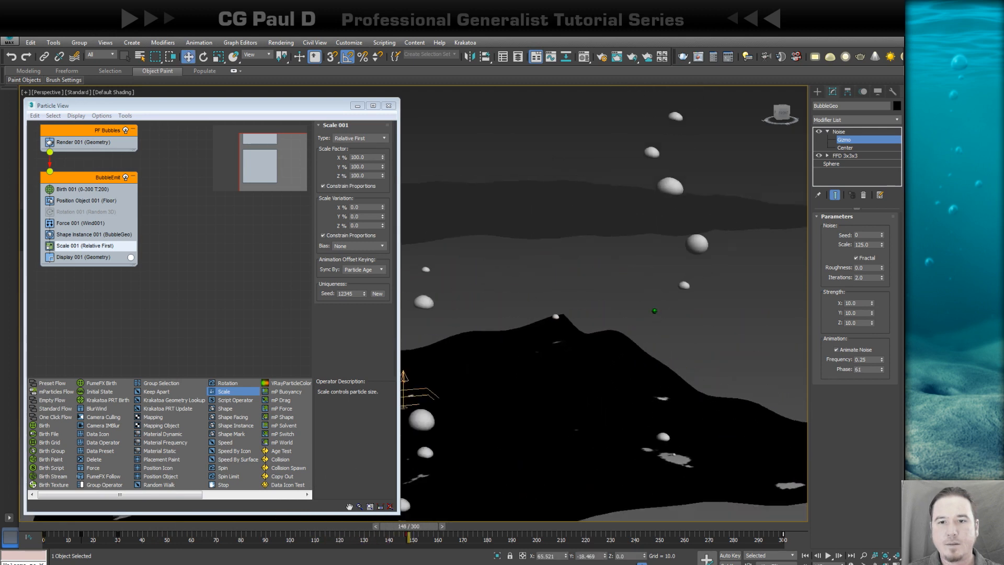
pyautogui.moveTo(567, 320); pyautogui.dragTo(617, 343, button='middle')
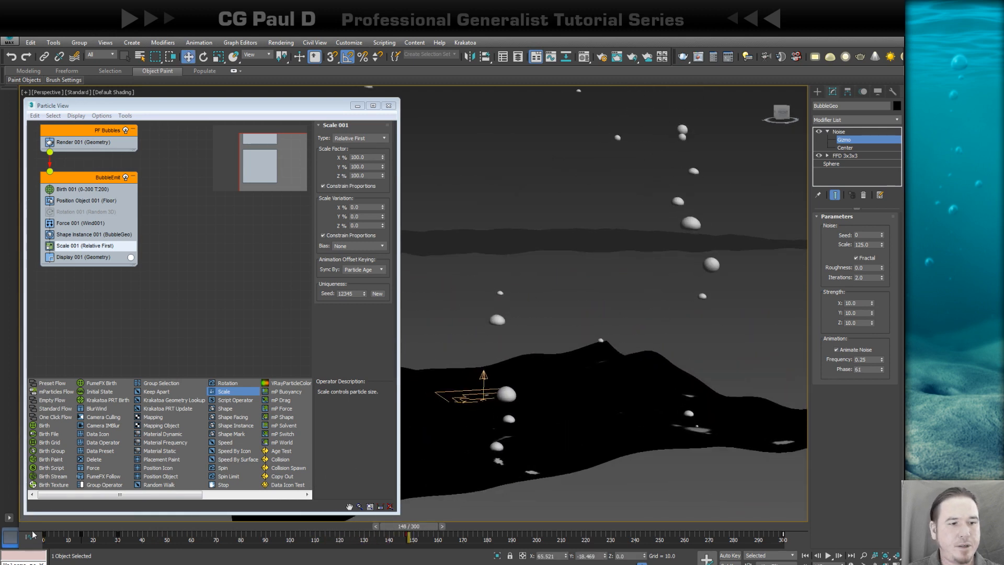
# Step: Re-enable the Random 3D Rotation operator in the BubbleEmit event and inspect the bubbles' orientation up close
pyautogui.moveTo(42, 526); pyautogui.dragTo(226, 512)
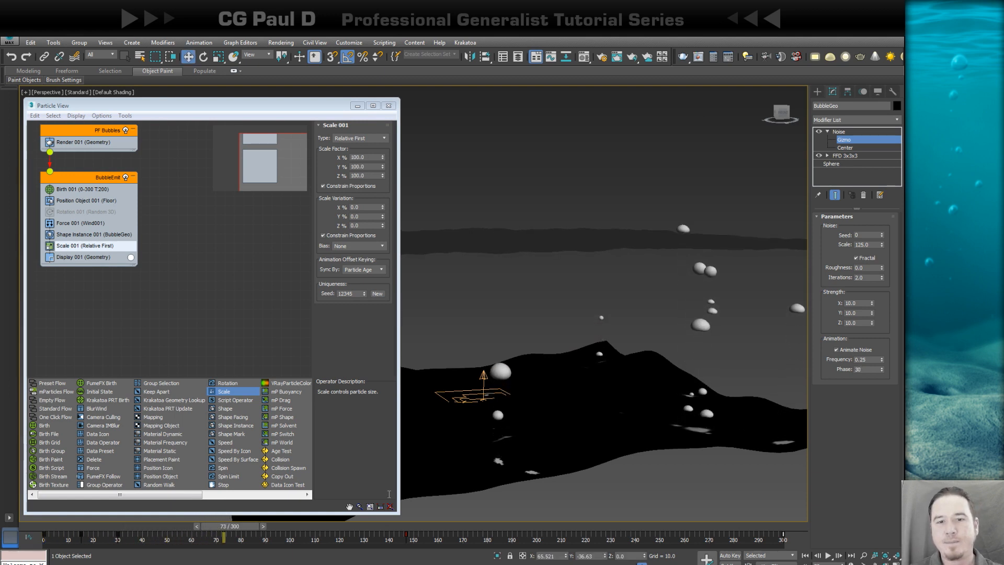
pyautogui.click(73, 213)
pyautogui.click(50, 212)
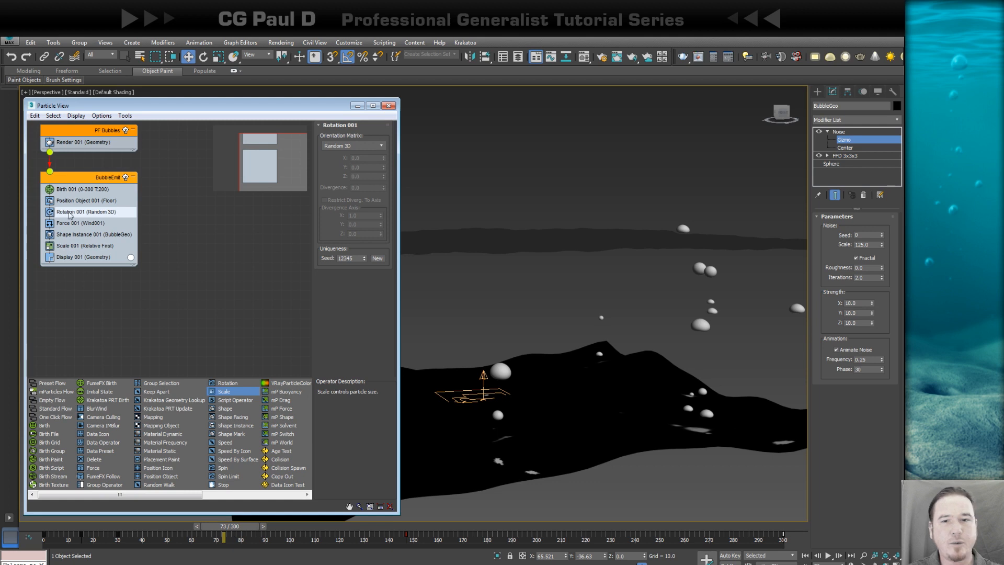
pyautogui.keyDown('alt'); pyautogui.moveTo(720, 307); pyautogui.dragTo(444, 334, button='middle'); pyautogui.keyUp('alt')
pyautogui.scroll(4, 654, 319)
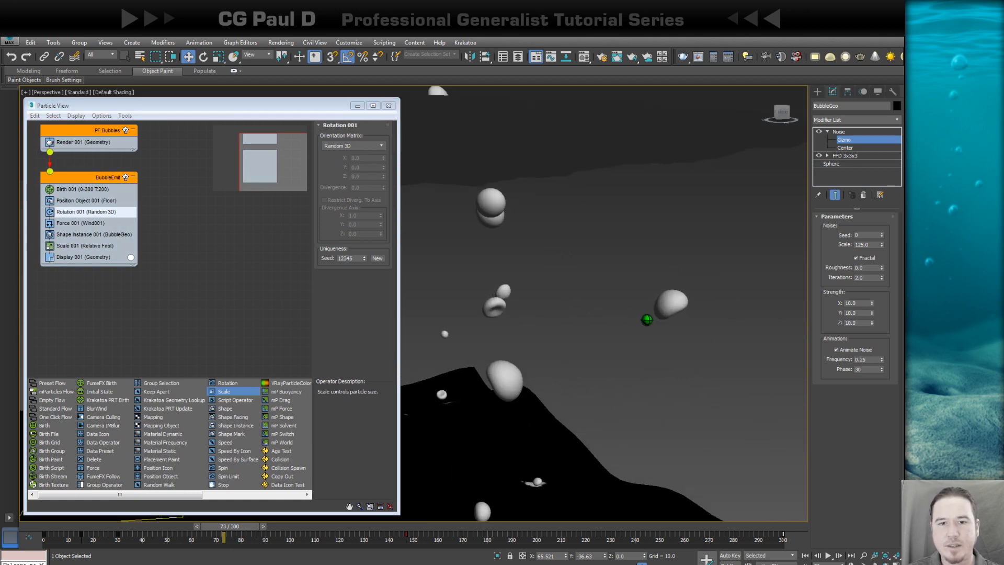
pyautogui.scroll(2, 536, 285)
pyautogui.moveTo(536, 281); pyautogui.dragTo(563, 278, button='middle')
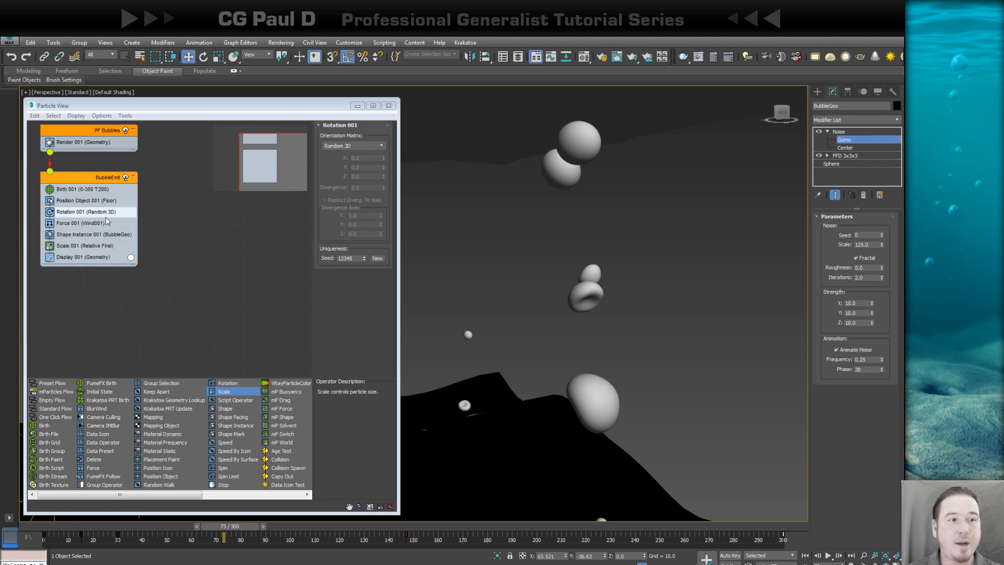
# Step: Set the Rotation operator's orientation matrix to Random Horizontal and check the rising bubbles by scrubbing the animation
pyautogui.click(366, 147)
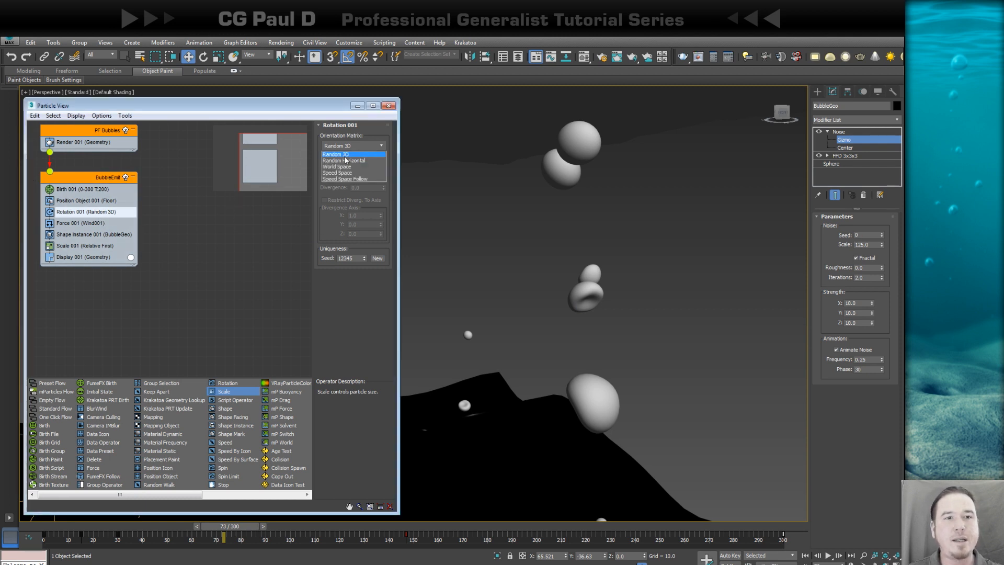
pyautogui.click(345, 160)
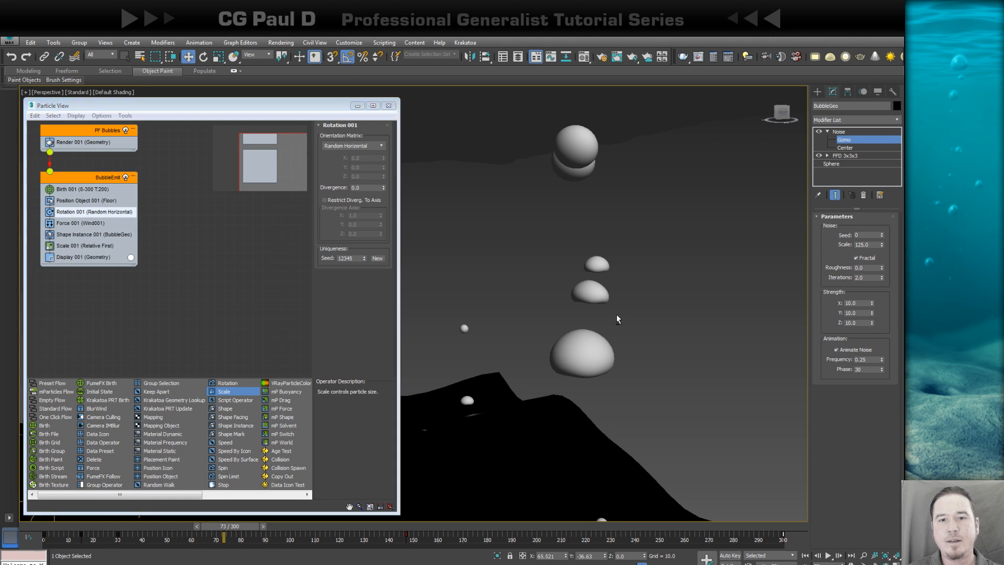
pyautogui.keyDown('alt'); pyautogui.moveTo(617, 315); pyautogui.dragTo(609, 342, button='middle'); pyautogui.keyUp('alt')
pyautogui.scroll(-5, 626, 319)
pyautogui.moveTo(40, 529); pyautogui.dragTo(207, 499)
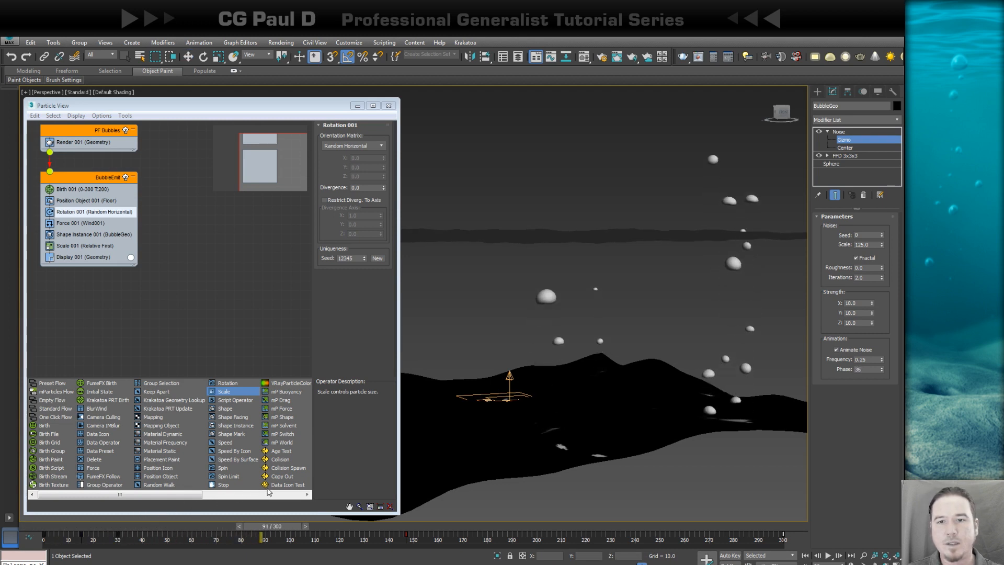
pyautogui.press('w')
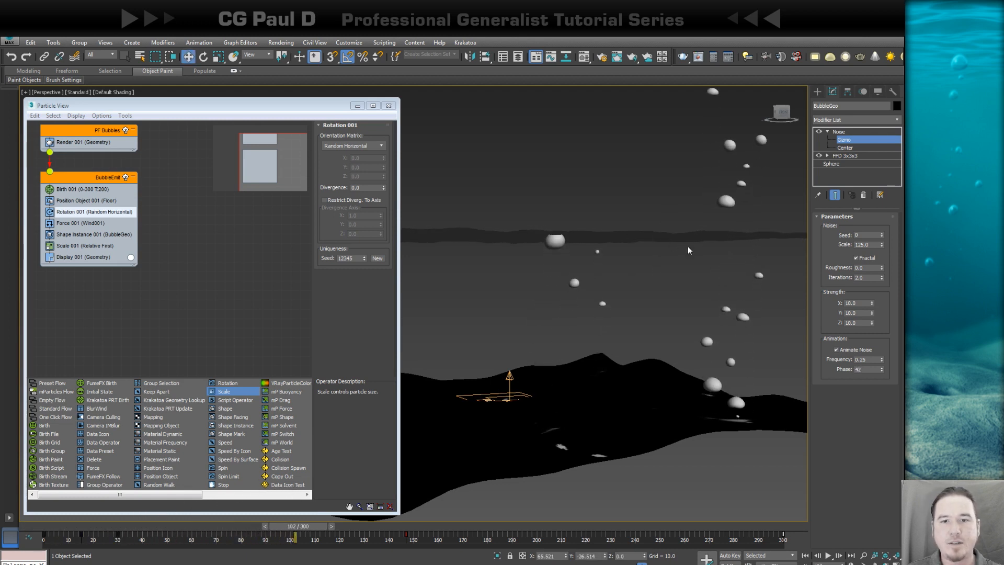
pyautogui.keyDown('alt'); pyautogui.moveTo(688, 246); pyautogui.dragTo(607, 307, button='middle'); pyautogui.keyUp('alt')
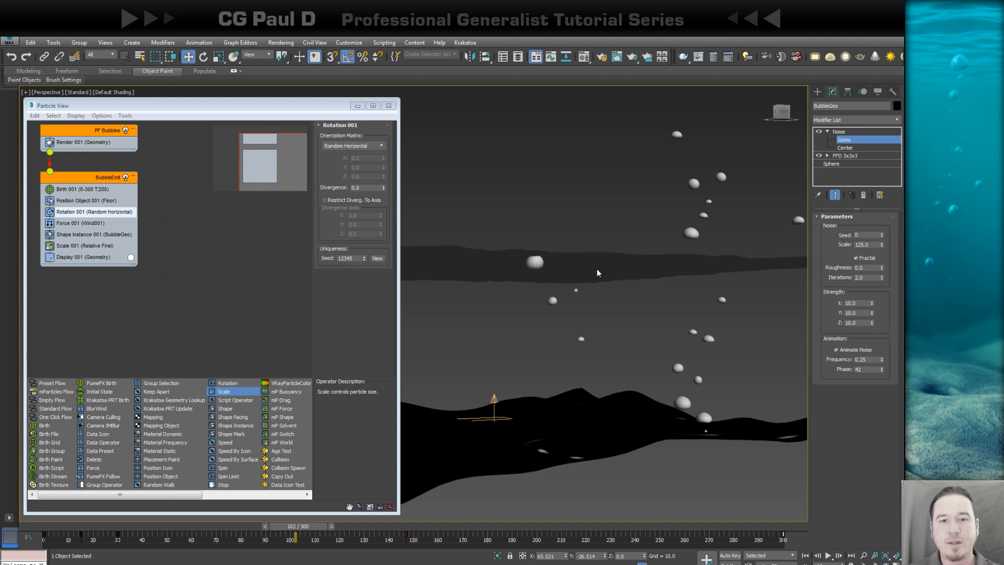
pyautogui.keyDown('alt'); pyautogui.moveTo(639, 272); pyautogui.dragTo(641, 278, button='middle'); pyautogui.keyUp('alt')
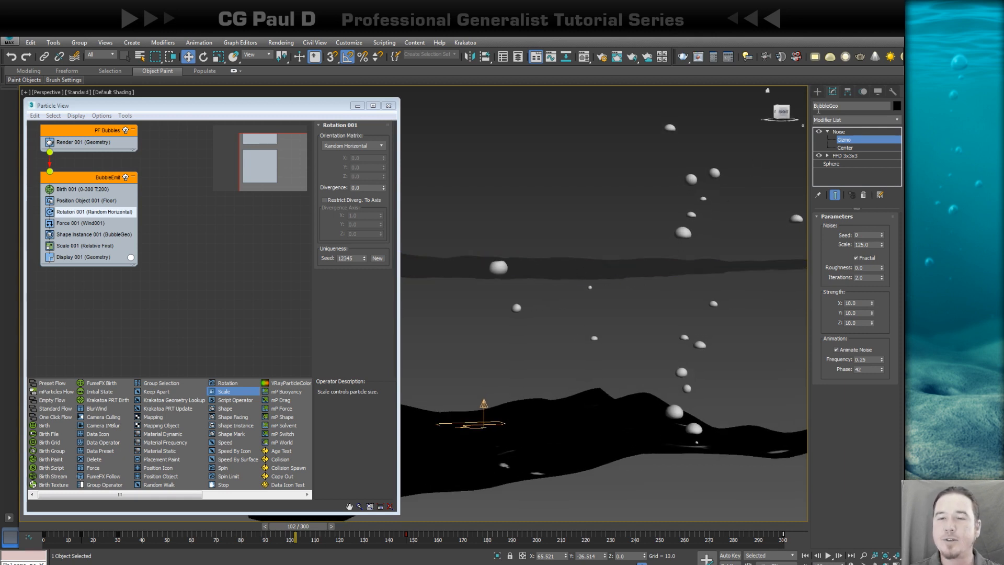
# Step: Create a Deflector space warp about 69 wide and 60 long in the open area in front of the sea floor
pyautogui.click(822, 93)
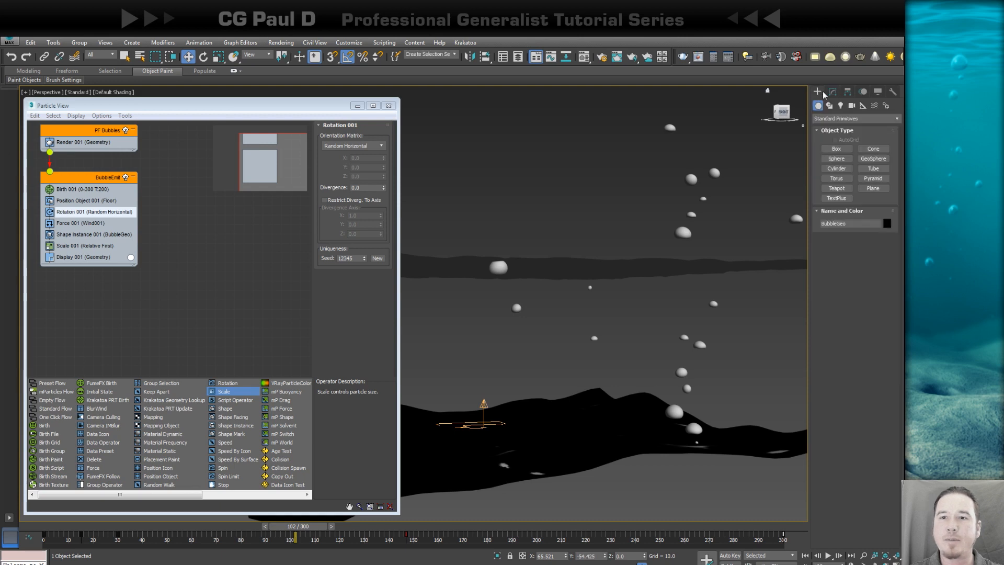
pyautogui.click(874, 106)
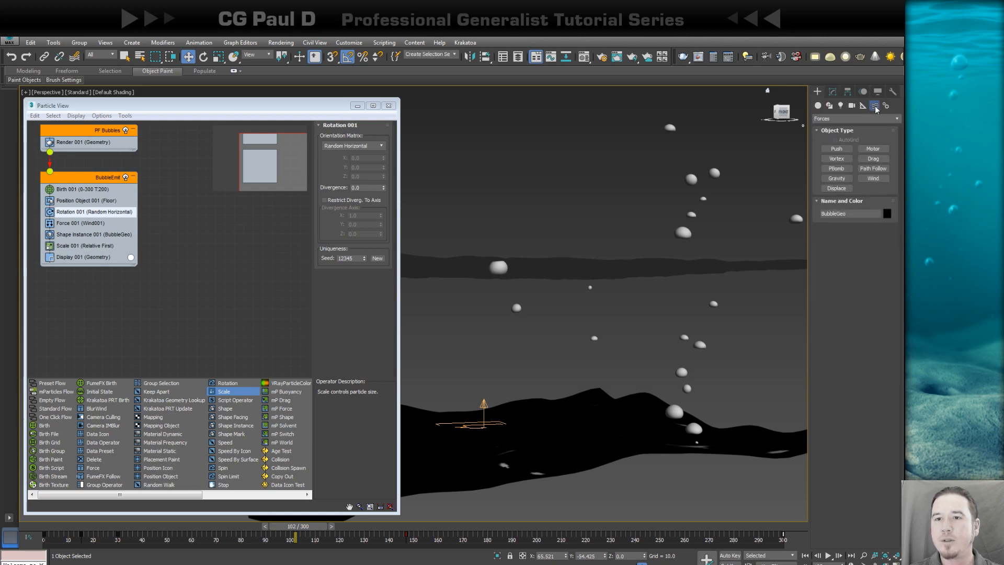
pyautogui.click(839, 119)
pyautogui.click(828, 133)
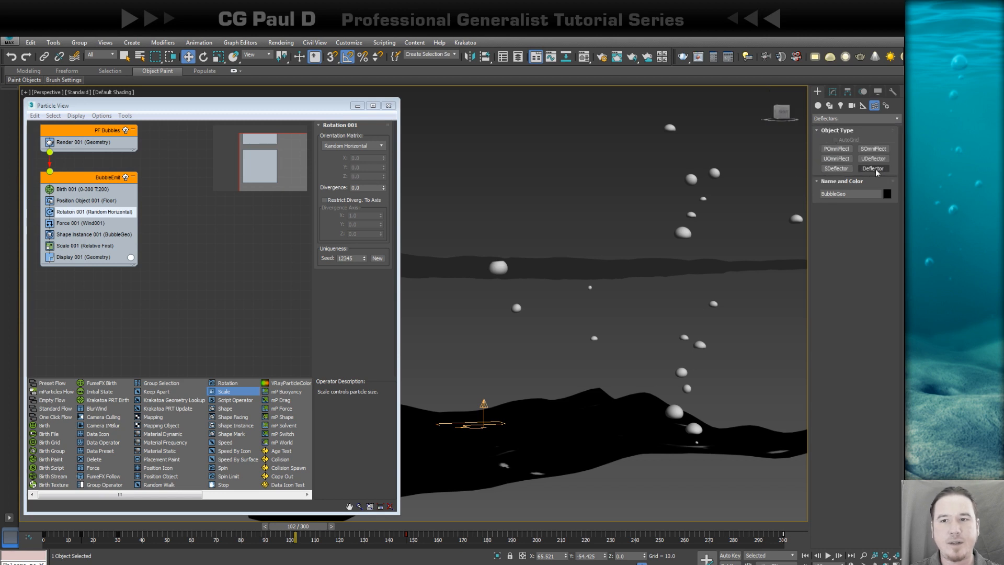
pyautogui.click(876, 171)
pyautogui.keyDown('alt'); pyautogui.moveTo(656, 299); pyautogui.dragTo(689, 274, button='middle'); pyautogui.keyUp('alt')
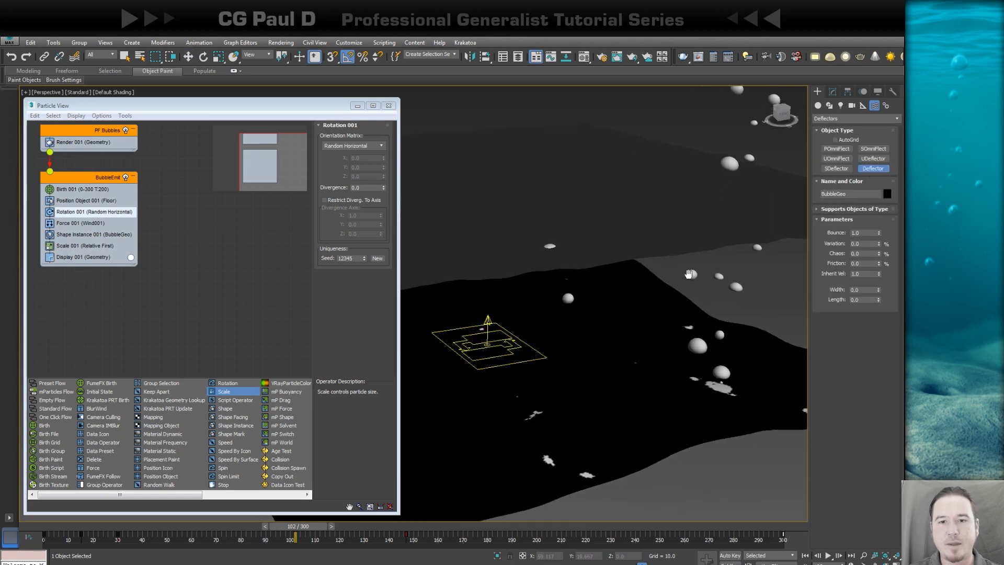
pyautogui.scroll(-3, 689, 276)
pyautogui.moveTo(632, 309); pyautogui.dragTo(644, 333, button='middle')
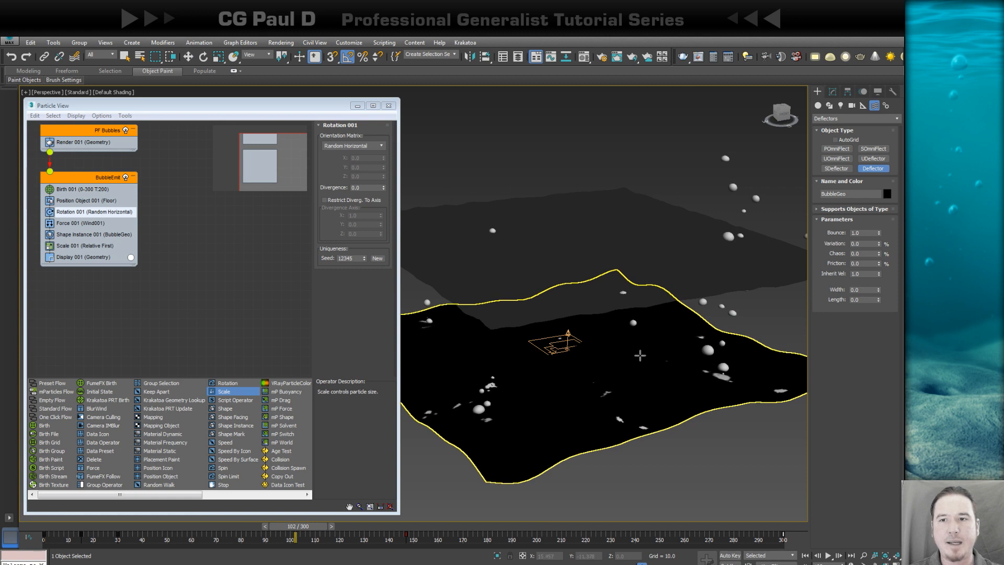
pyautogui.scroll(-3, 640, 355)
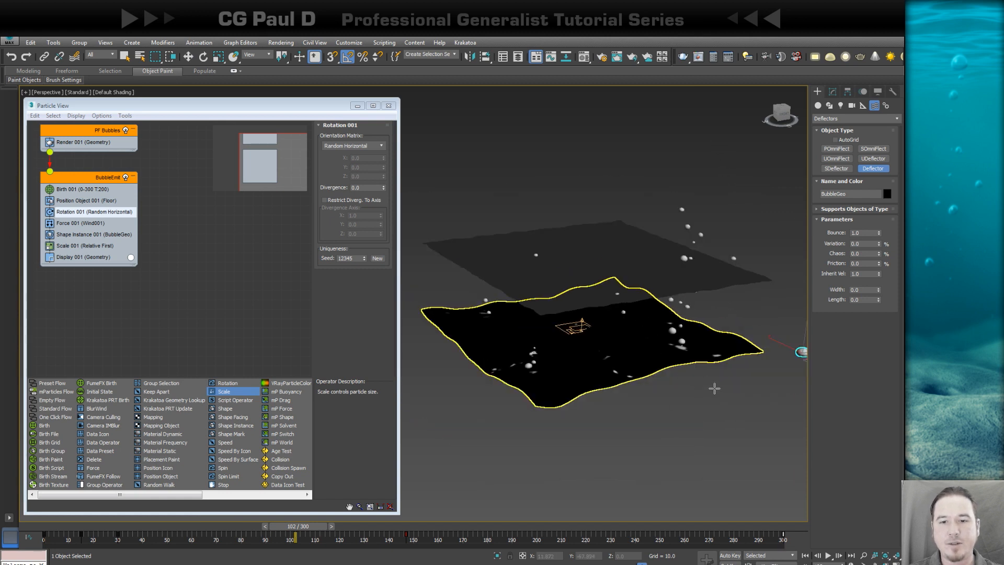
pyautogui.moveTo(714, 388); pyautogui.dragTo(658, 513)
pyautogui.moveTo(682, 412); pyautogui.dragTo(670, 378, button='middle')
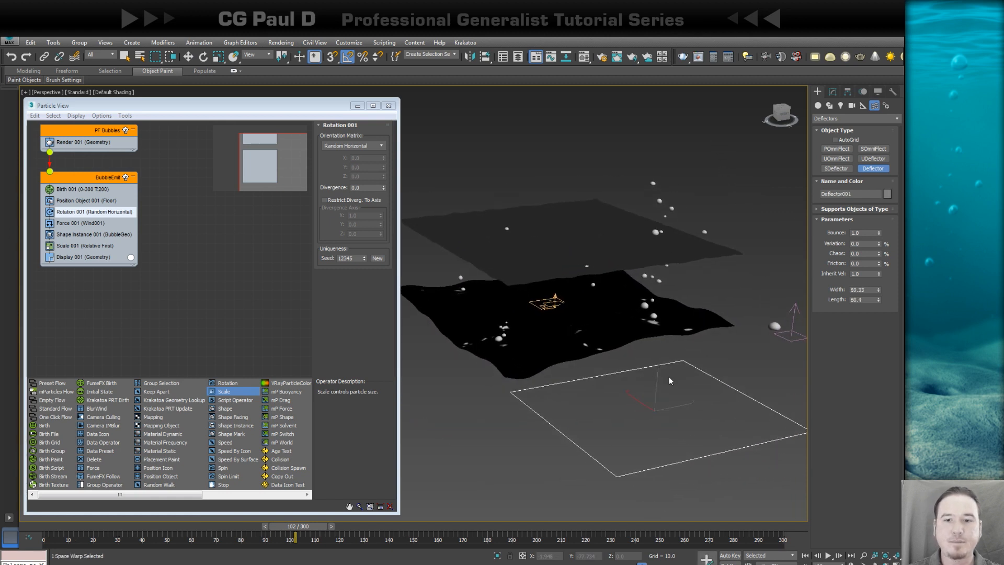
# Step: Quick-align the deflector to the water surface plane and scale it uniformly to about 222% so it extends past the surface's edges
pyautogui.press('w')
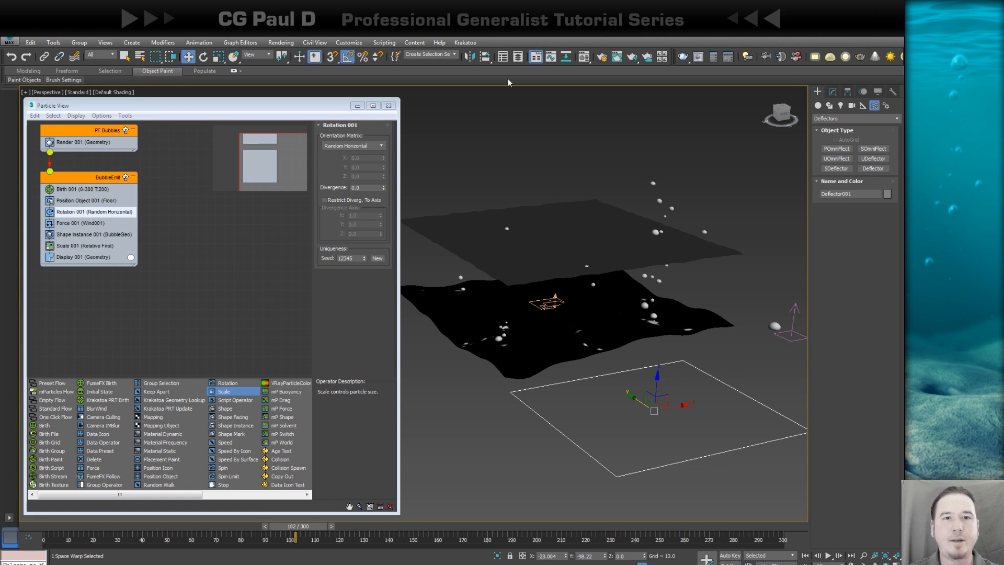
pyautogui.click(489, 56)
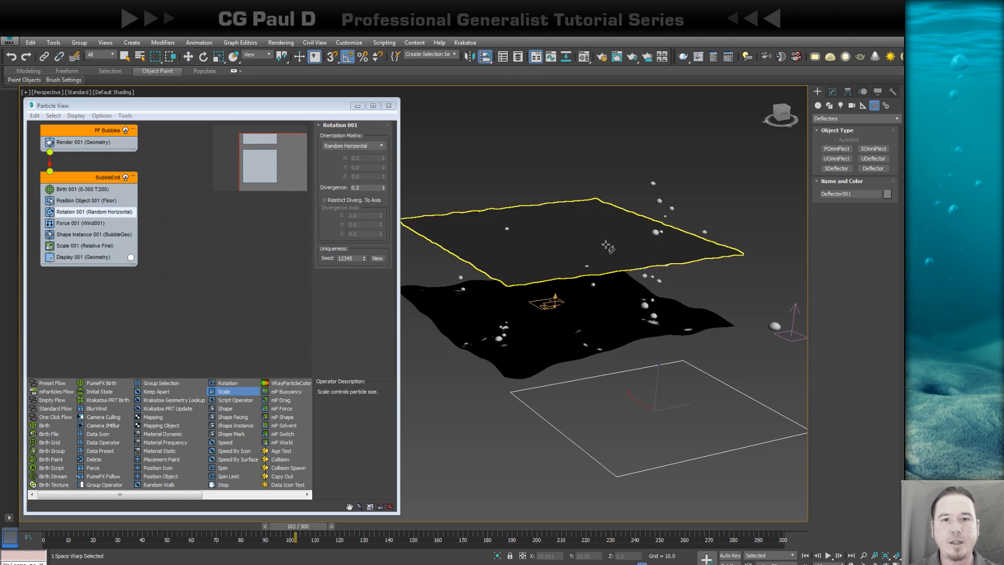
pyautogui.click(609, 246)
pyautogui.press('r')
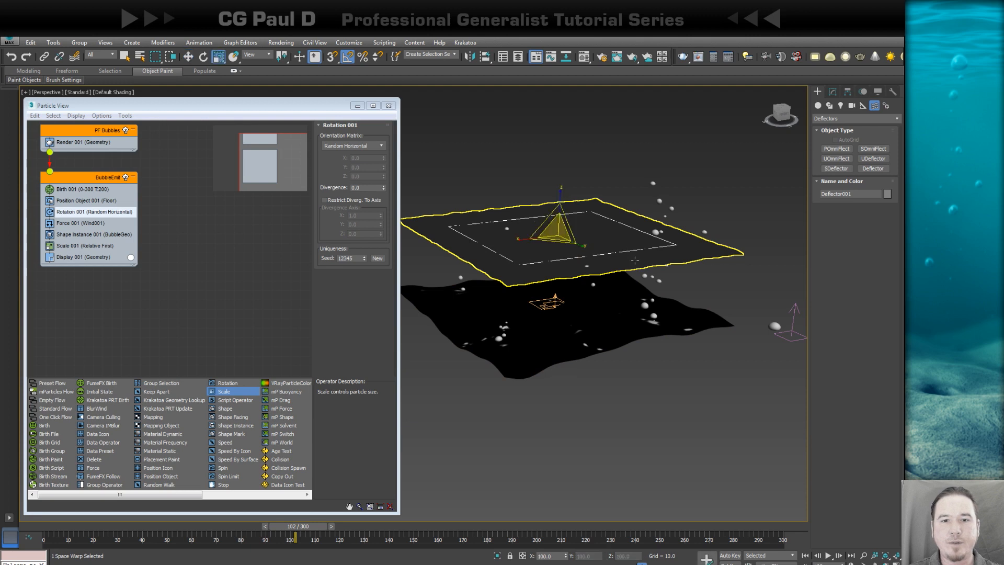
pyautogui.moveTo(559, 233); pyautogui.dragTo(598, 183)
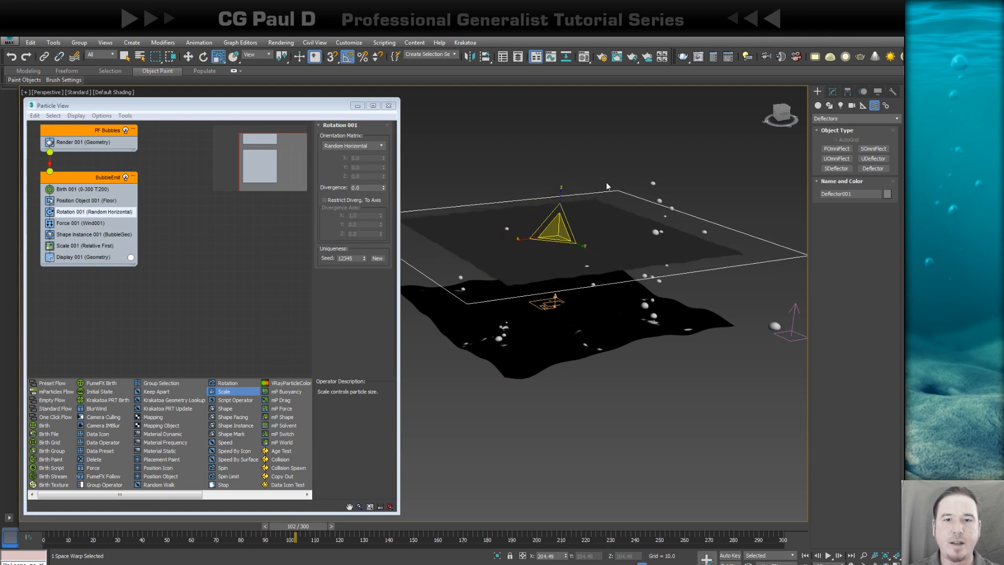
pyautogui.keyDown('alt'); pyautogui.moveTo(607, 182); pyautogui.dragTo(655, 280, button='middle'); pyautogui.keyUp('alt')
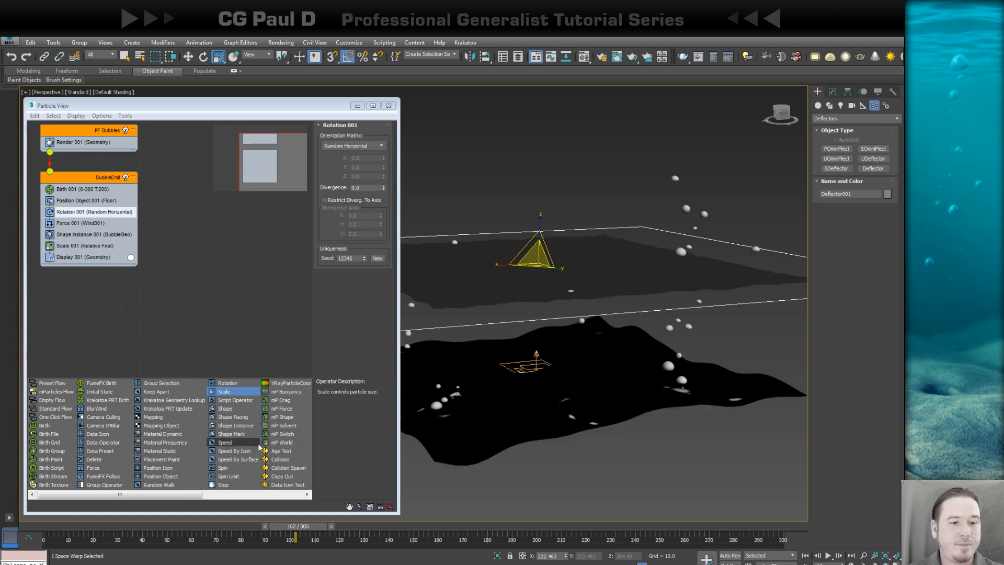
# Step: Add a Collision Spawn test between Force and Shape Instance in BubbleEmit, and assign Deflector001 as its deflector
pyautogui.moveTo(281, 467); pyautogui.dragTo(81, 234)
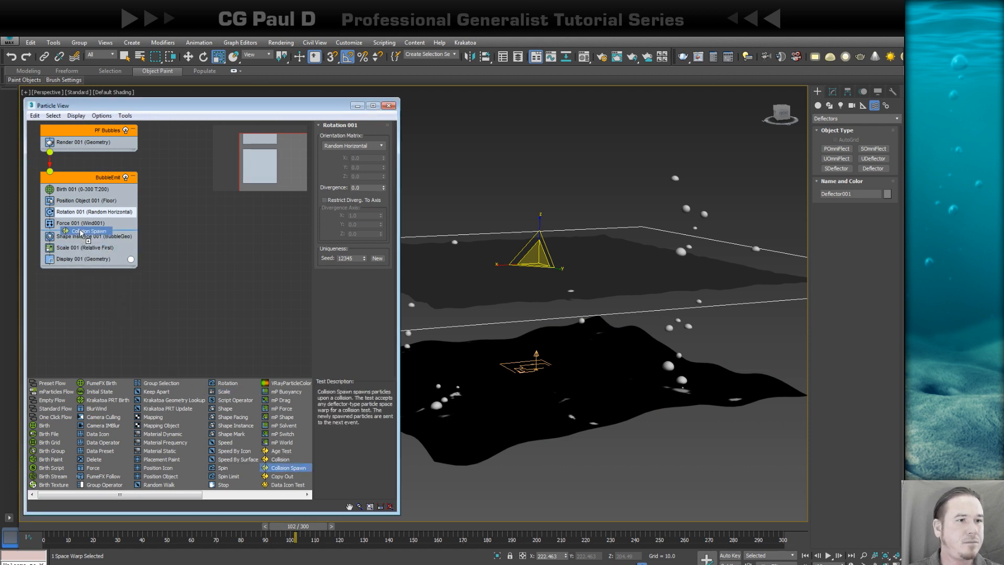
pyautogui.click(92, 239)
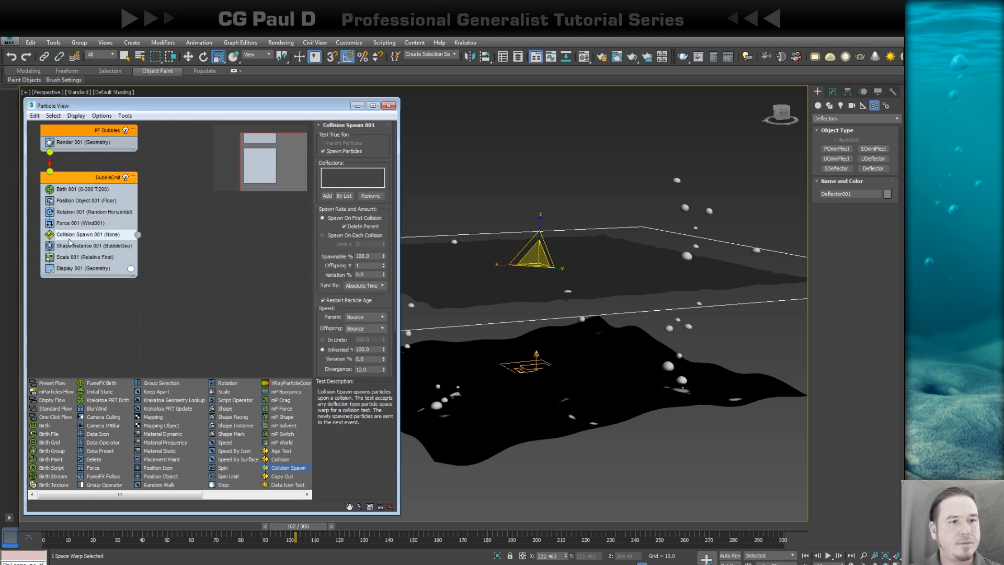
pyautogui.click(345, 195)
pyautogui.click(41, 91)
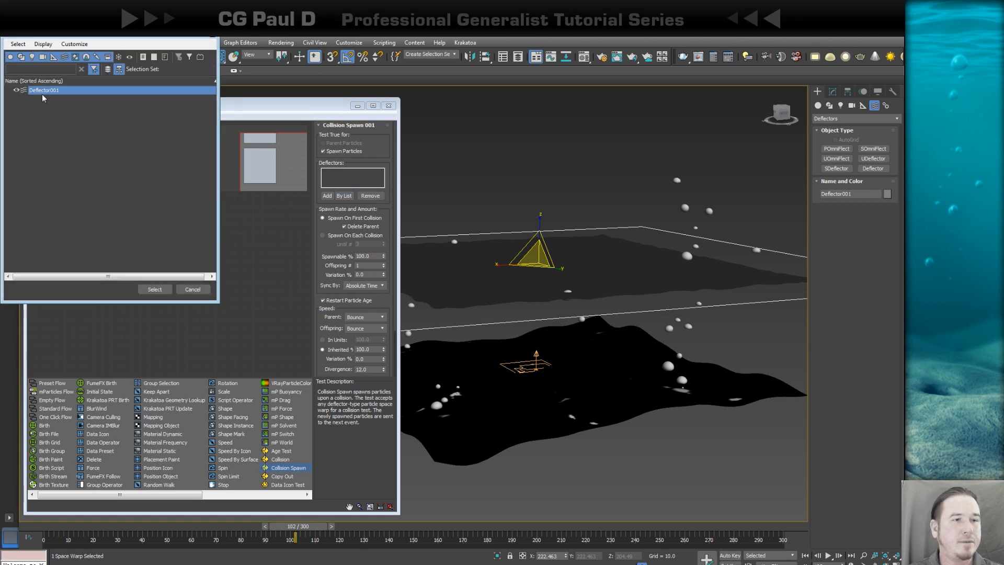
pyautogui.doubleClick(43, 92)
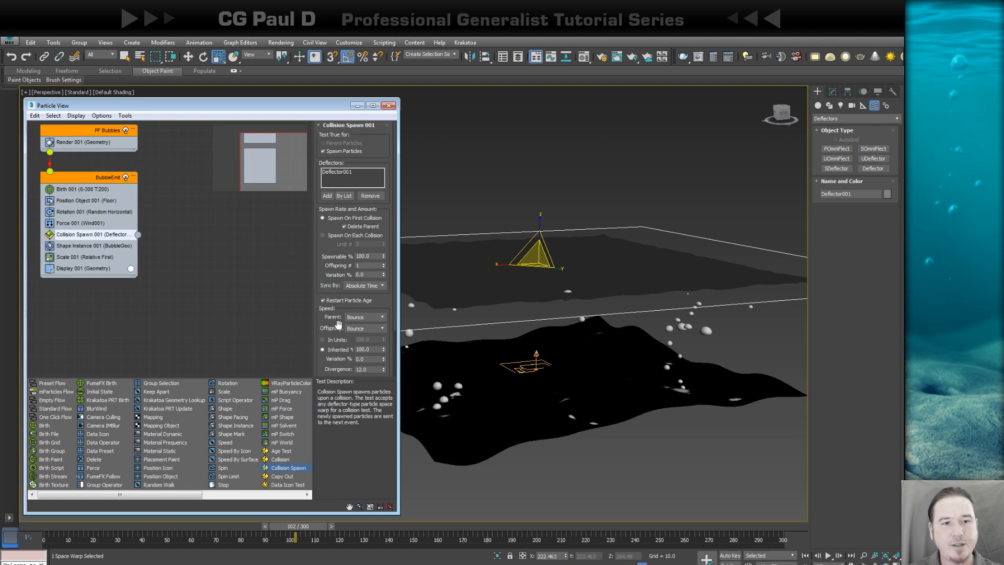
# Step: Scrub the animation from the start with the water surface seen edge-on and examine how the bubbles react at the deflector
pyautogui.keyDown('alt'); pyautogui.moveTo(689, 384); pyautogui.dragTo(689, 378, button='middle'); pyautogui.keyUp('alt')
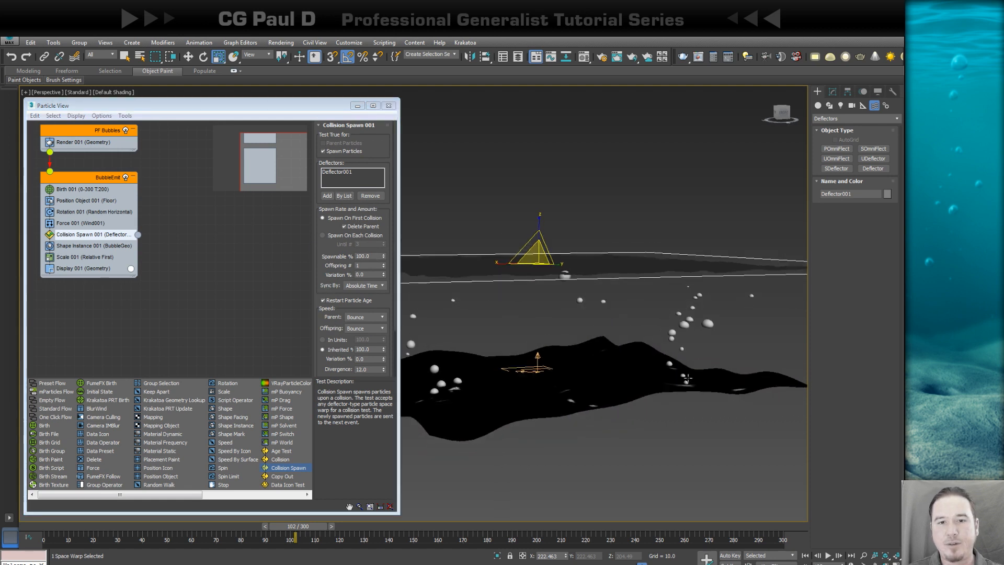
pyautogui.moveTo(40, 525); pyautogui.dragTo(328, 490)
pyautogui.press('r')
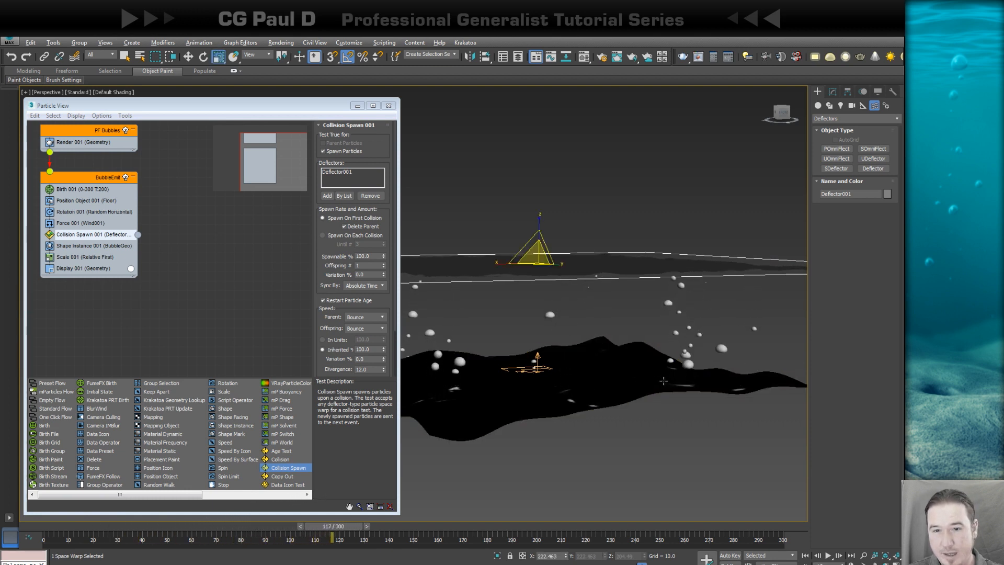
pyautogui.keyDown('alt'); pyautogui.moveTo(664, 382); pyautogui.dragTo(757, 422, button='middle'); pyautogui.keyUp('alt')
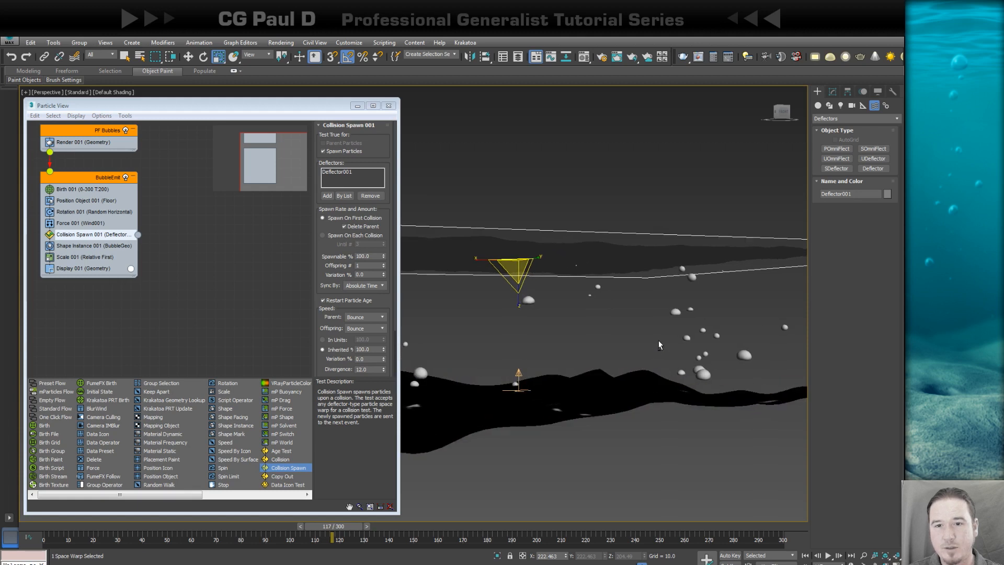
pyautogui.keyDown('alt'); pyautogui.moveTo(658, 340); pyautogui.dragTo(658, 343, button='middle'); pyautogui.keyUp('alt')
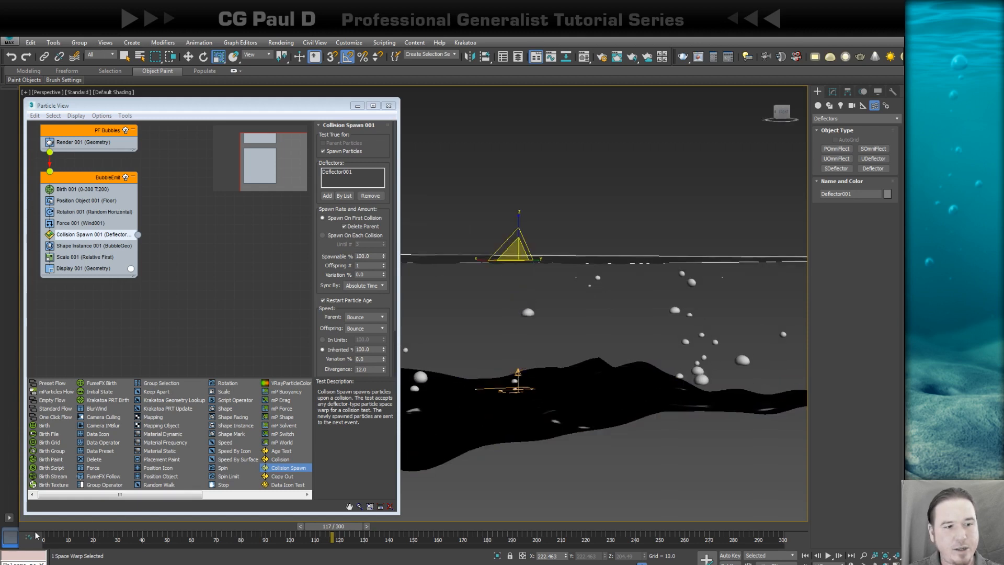
pyautogui.moveTo(43, 526); pyautogui.dragTo(304, 506)
pyautogui.press('r')
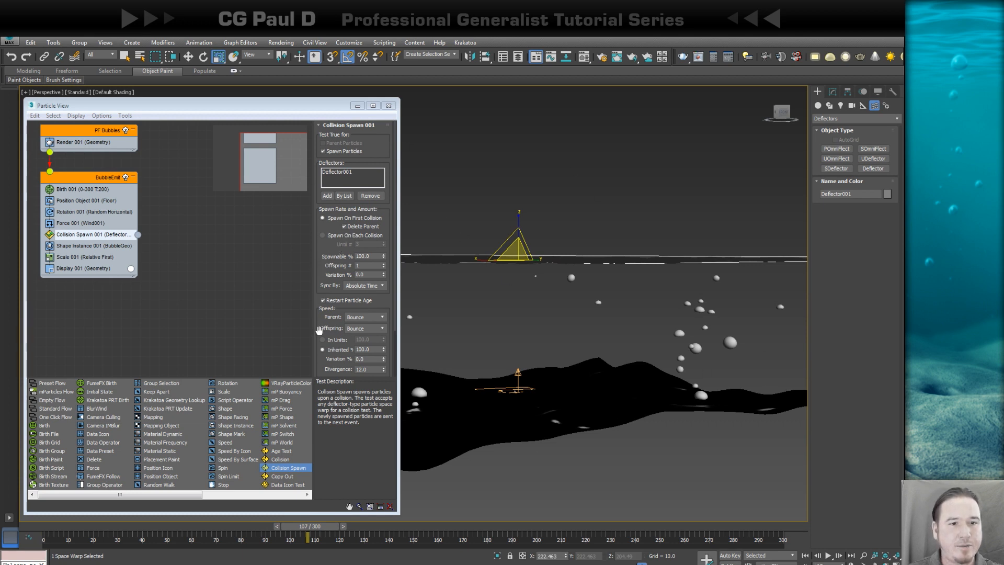
pyautogui.click(41, 527)
pyautogui.moveTo(41, 526); pyautogui.dragTo(281, 499)
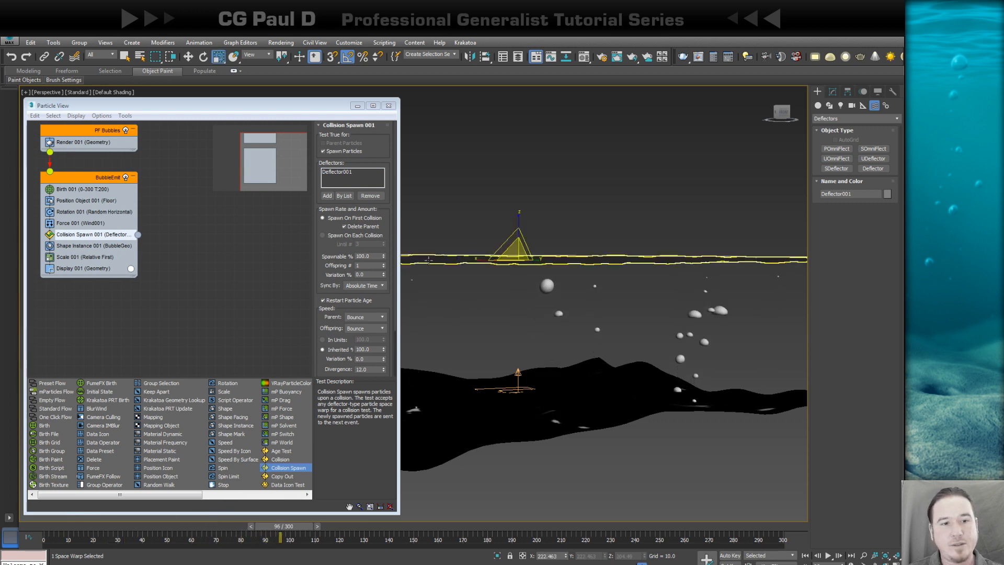
# Step: Set both the Parent and Offspring speed of the Collision Spawn test to Continue and return to frame 0
pyautogui.click(356, 317)
pyautogui.click(370, 330)
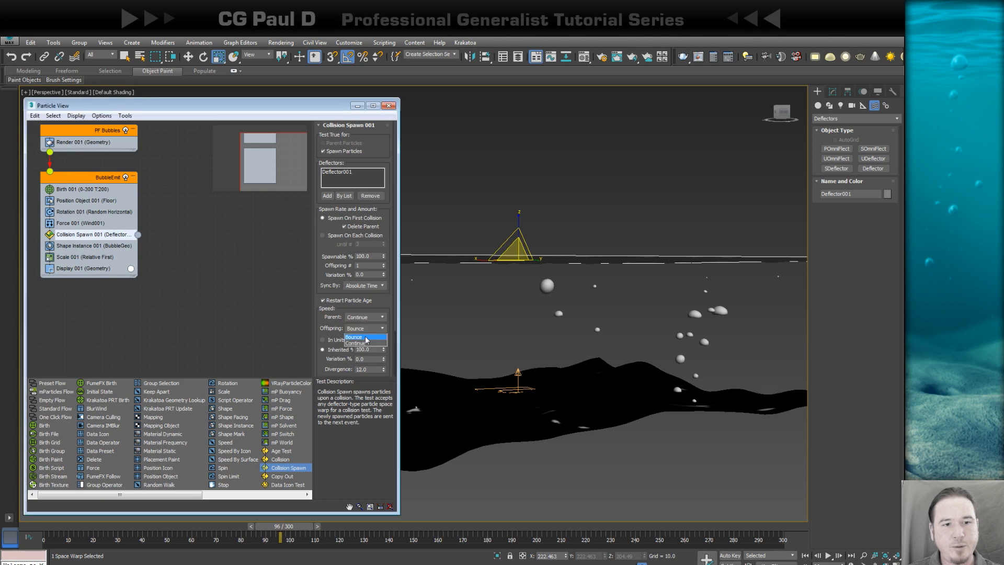
pyautogui.click(364, 347)
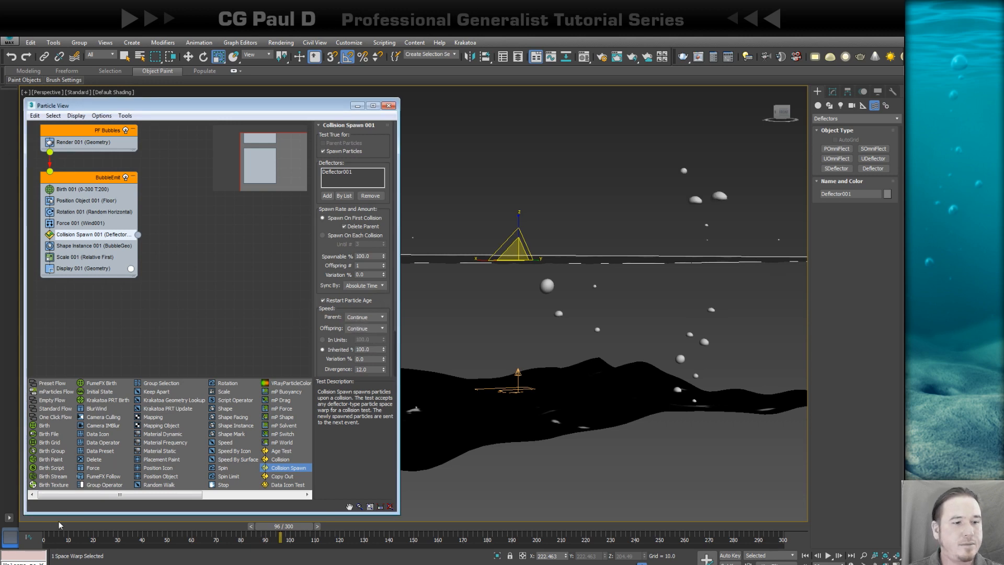
pyautogui.click(40, 524)
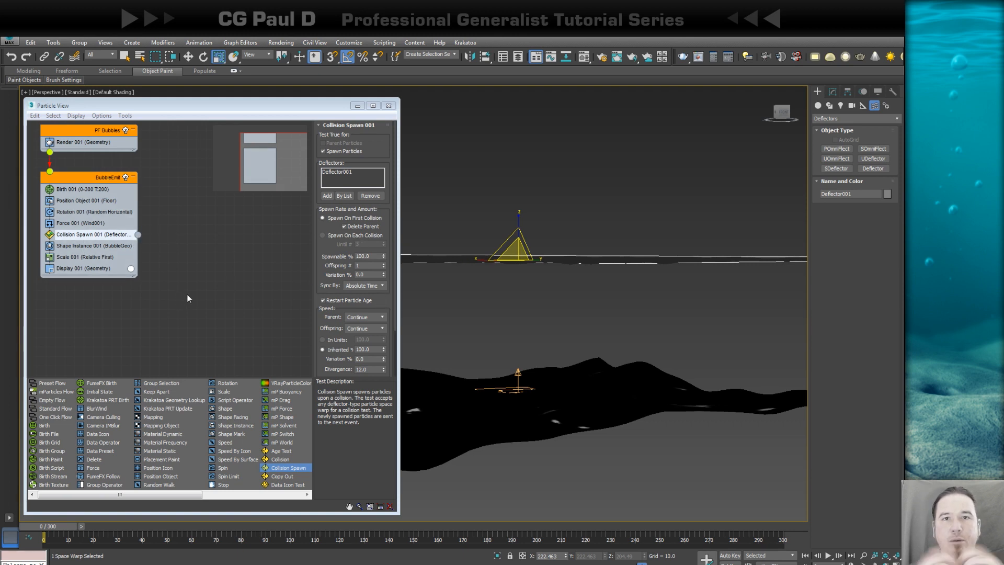
# Step: Create a new event with a Delete operator and wire the Collision Spawn test's output to it
pyautogui.click(95, 460)
pyautogui.moveTo(94, 461)
pyautogui.mouseDown()
pyautogui.moveTo(196, 285)
pyautogui.moveTo(203, 301)
pyautogui.moveTo(207, 251)
pyautogui.moveTo(194, 286)
pyautogui.moveTo(187, 267)
pyautogui.mouseUp()
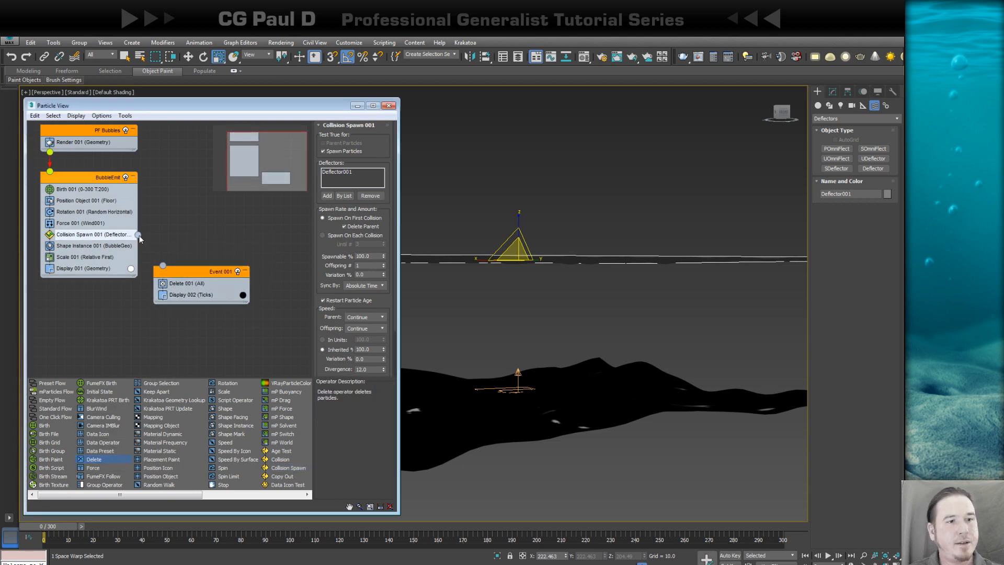
pyautogui.moveTo(138, 235); pyautogui.dragTo(162, 265)
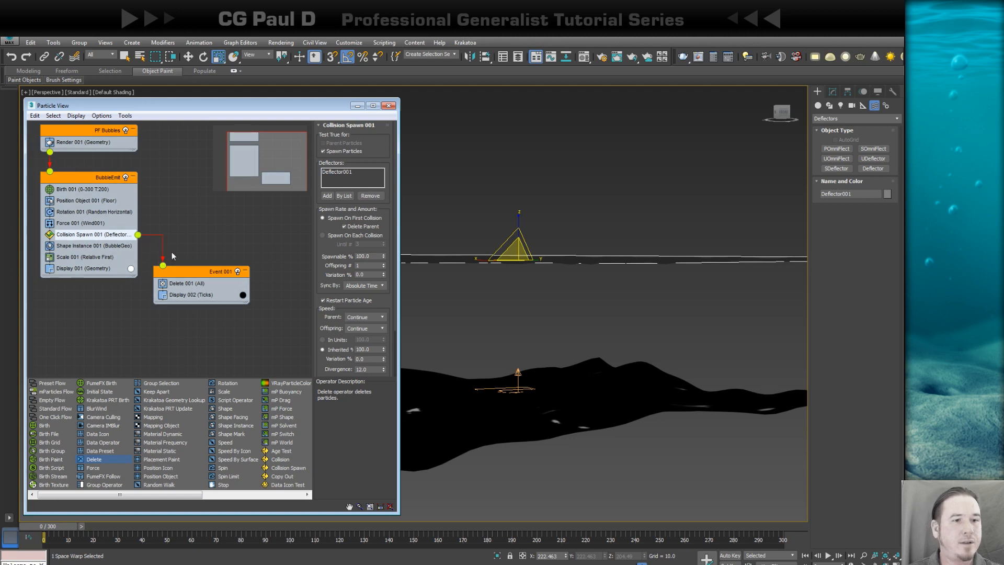
# Step: Set the Delete operator to remove By Particle Age, with a Life Span of 5 and a Variation of 2
pyautogui.click(186, 285)
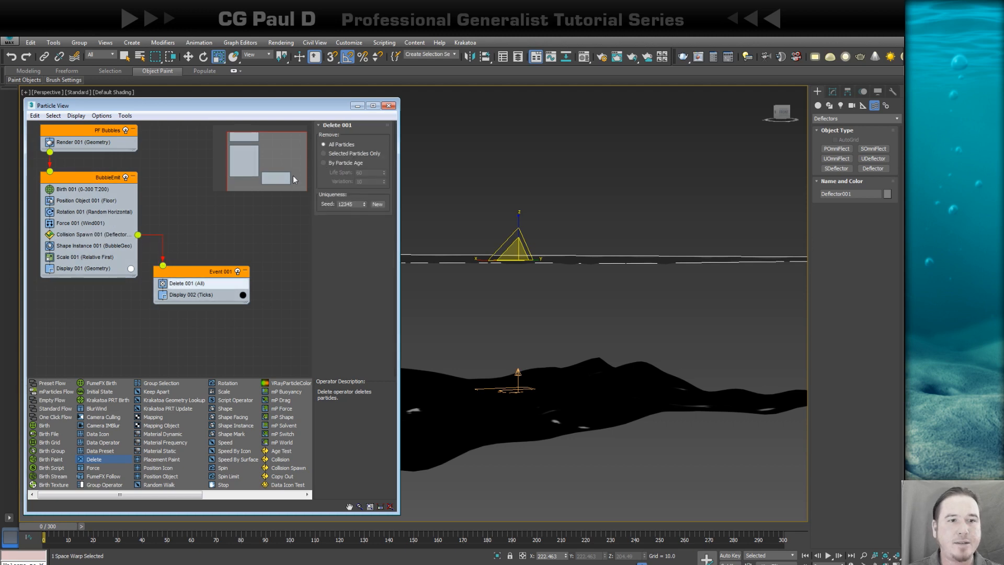
pyautogui.click(325, 164)
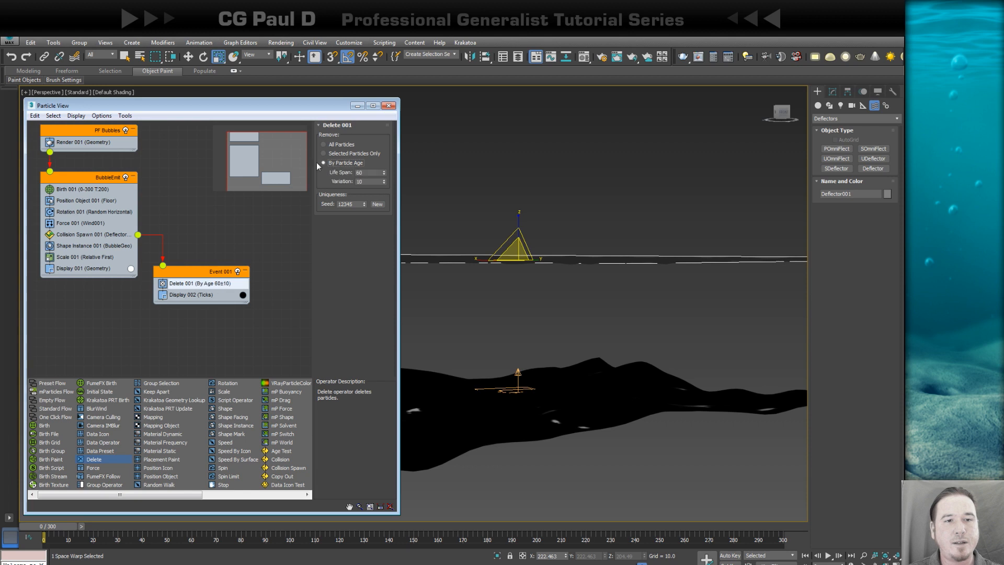
pyautogui.doubleClick(366, 173)
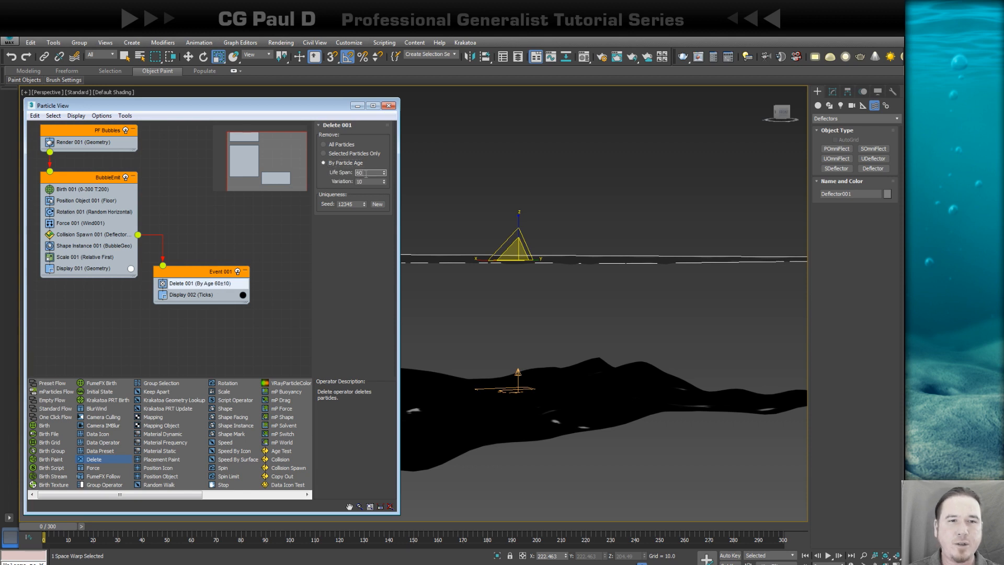
pyautogui.write('5')
pyautogui.press('Return')
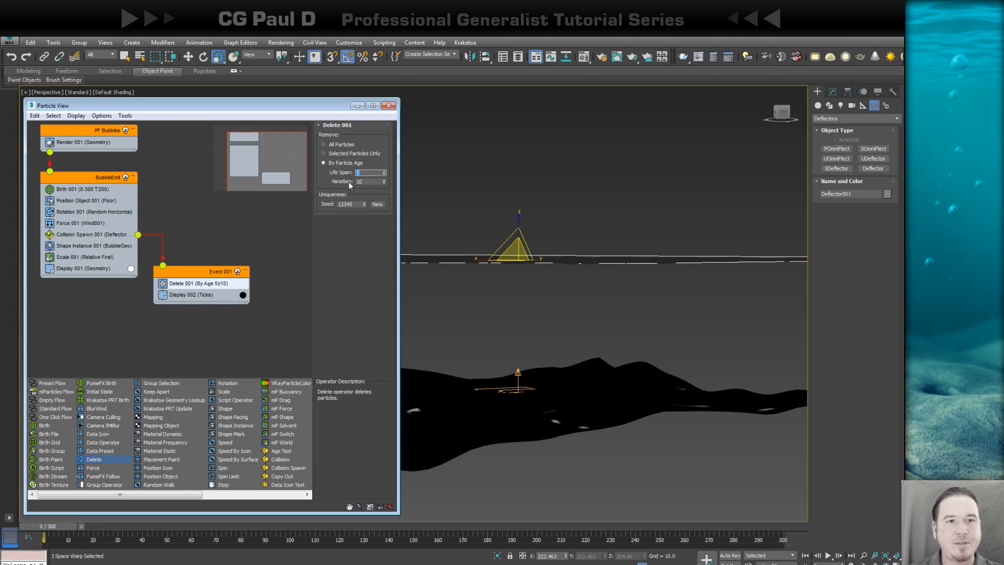
pyautogui.moveTo(365, 181); pyautogui.dragTo(345, 188)
pyautogui.write('2')
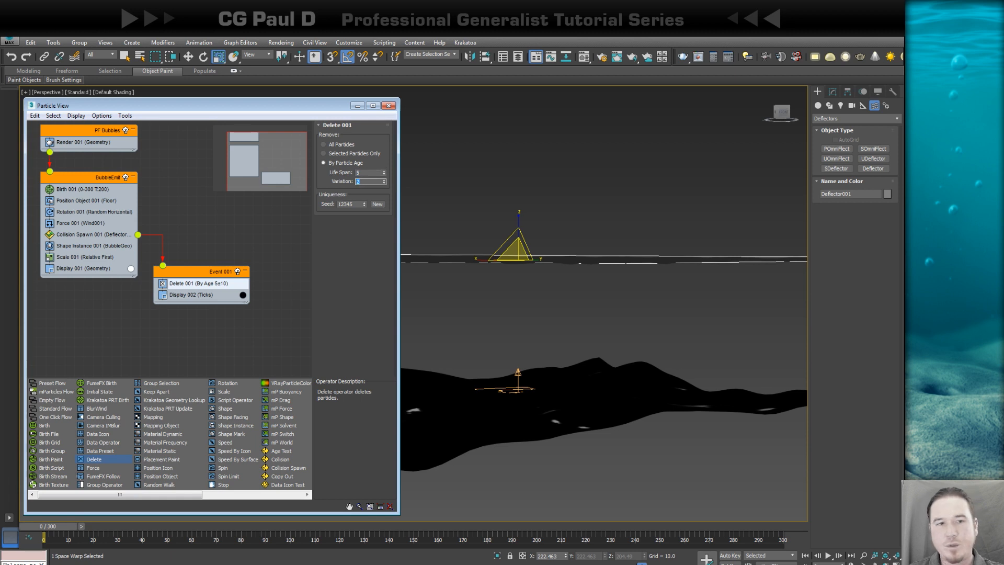
pyautogui.press('Return')
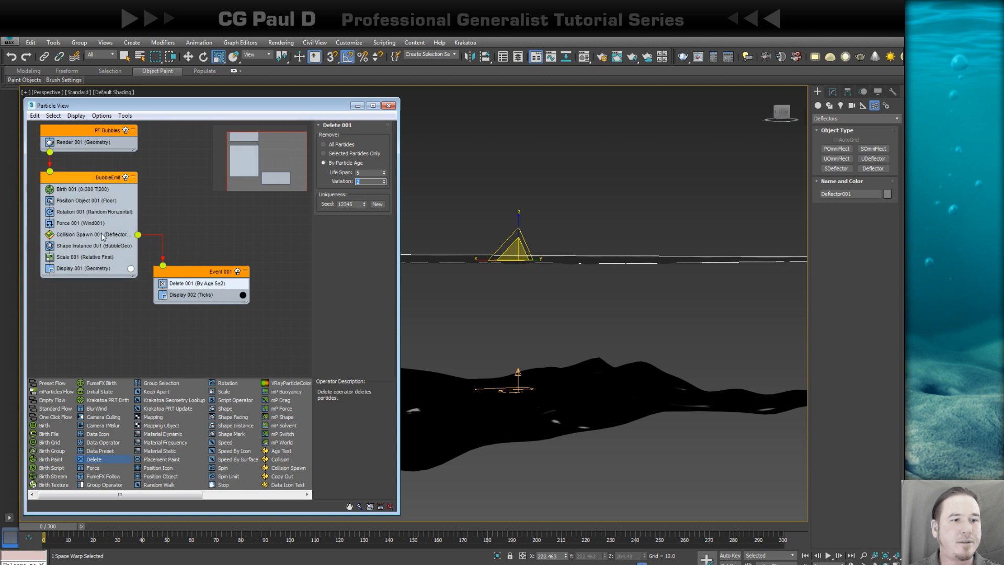
# Step: Set the Display operator in Event 001 to the Geometry type and change its colour to white
pyautogui.click(201, 289)
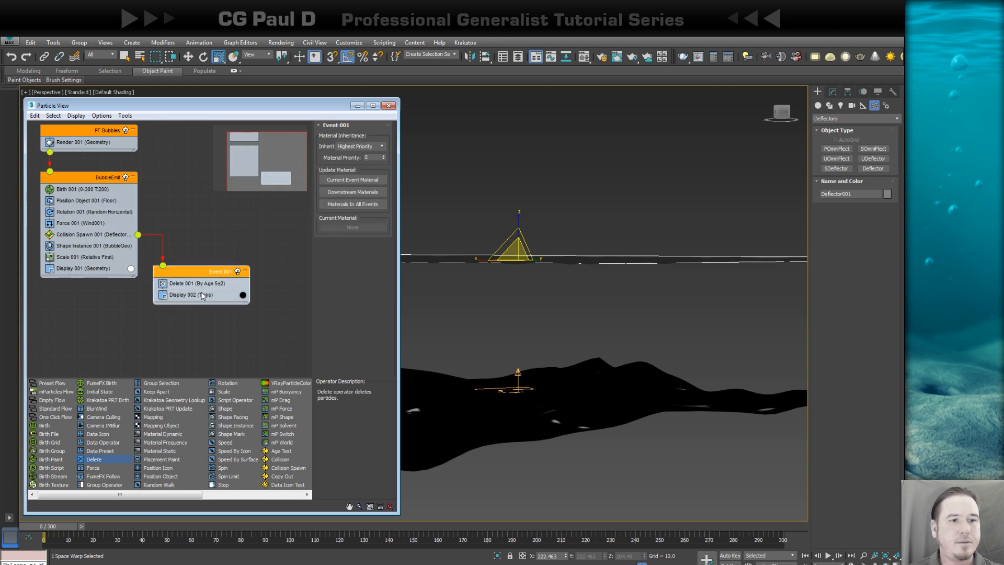
pyautogui.click(203, 295)
pyautogui.click(363, 139)
pyautogui.click(355, 184)
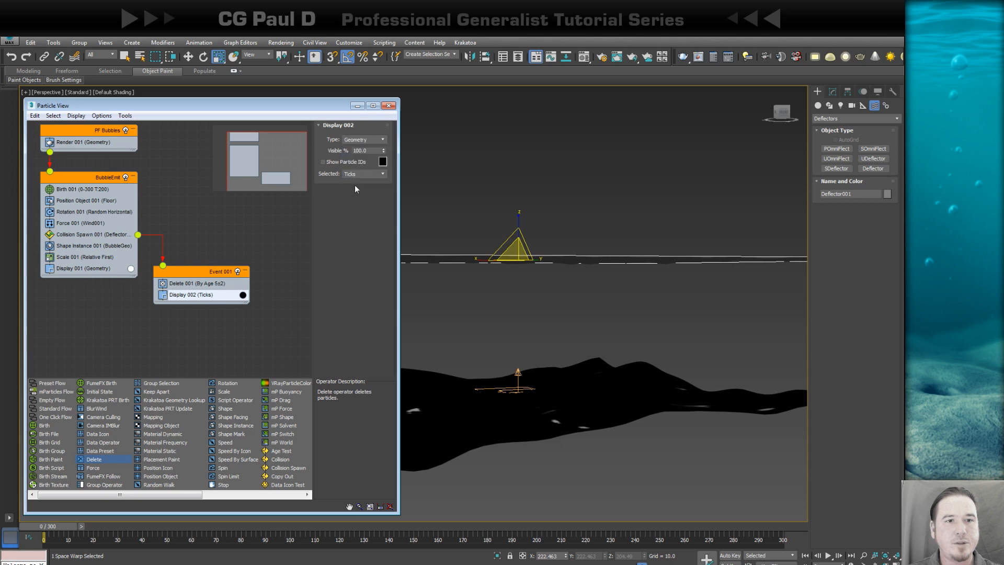
pyautogui.click(243, 296)
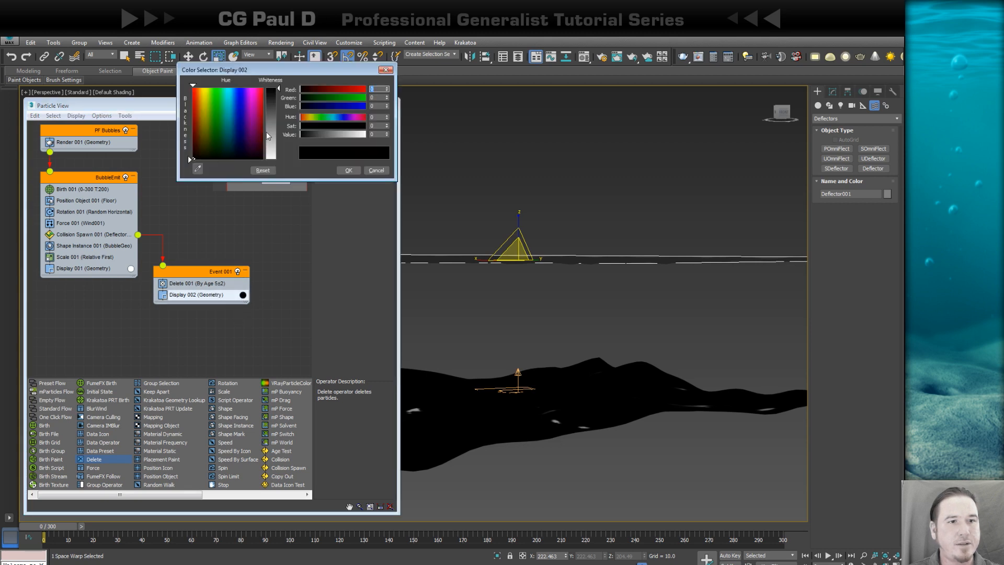
pyautogui.moveTo(268, 136); pyautogui.dragTo(268, 89)
pyautogui.click(349, 170)
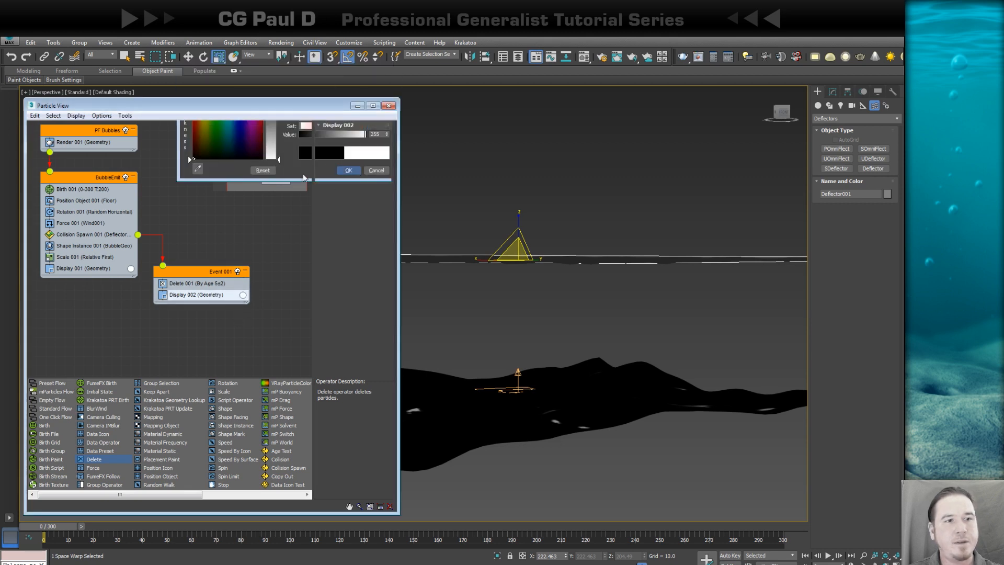
# Step: Set the Collision Spawn test's Offspring # to 5 with a Variation of 20%
pyautogui.click(107, 236)
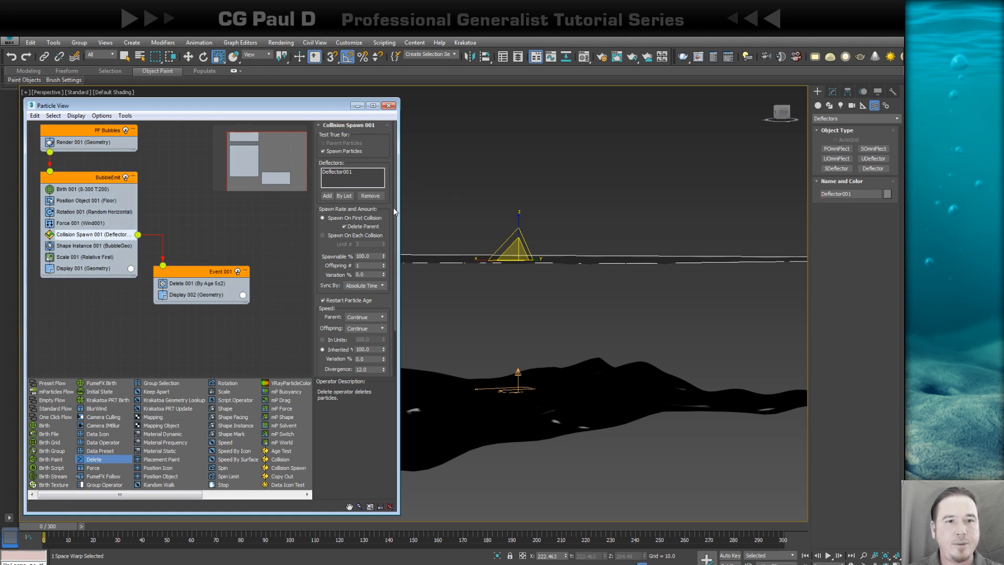
pyautogui.doubleClick(366, 264)
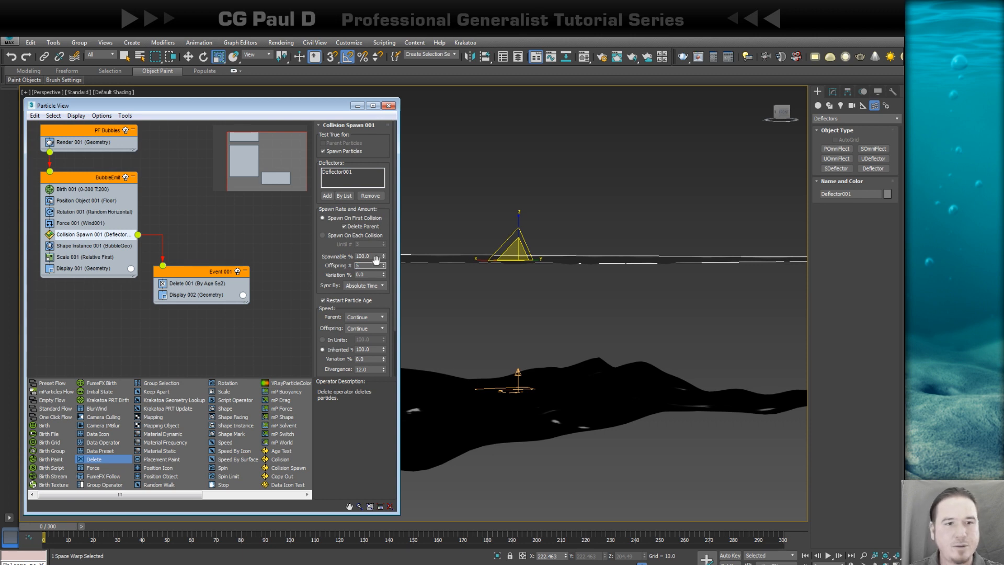
pyautogui.write('5')
pyautogui.press('Tab')
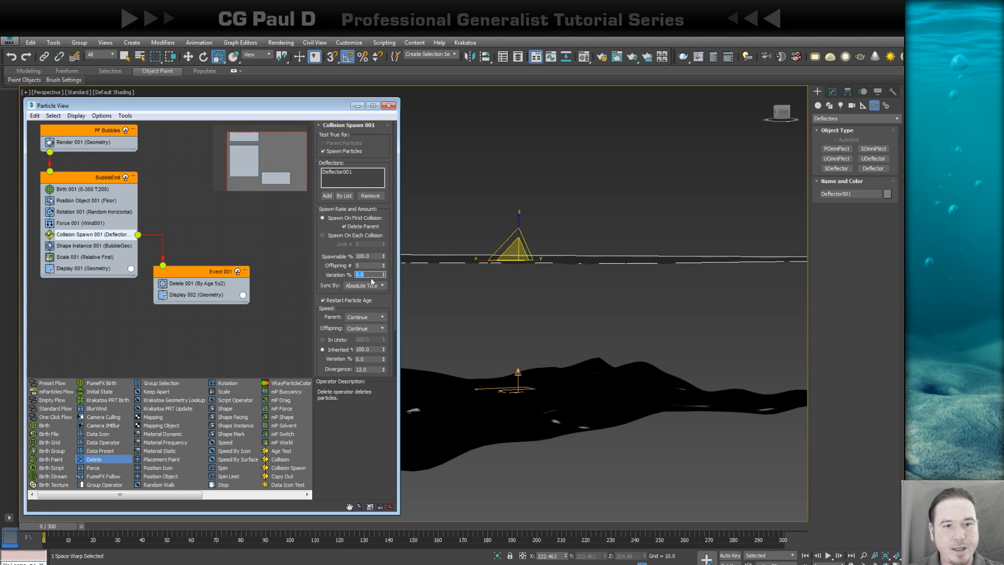
pyautogui.write('20')
pyautogui.press('Return')
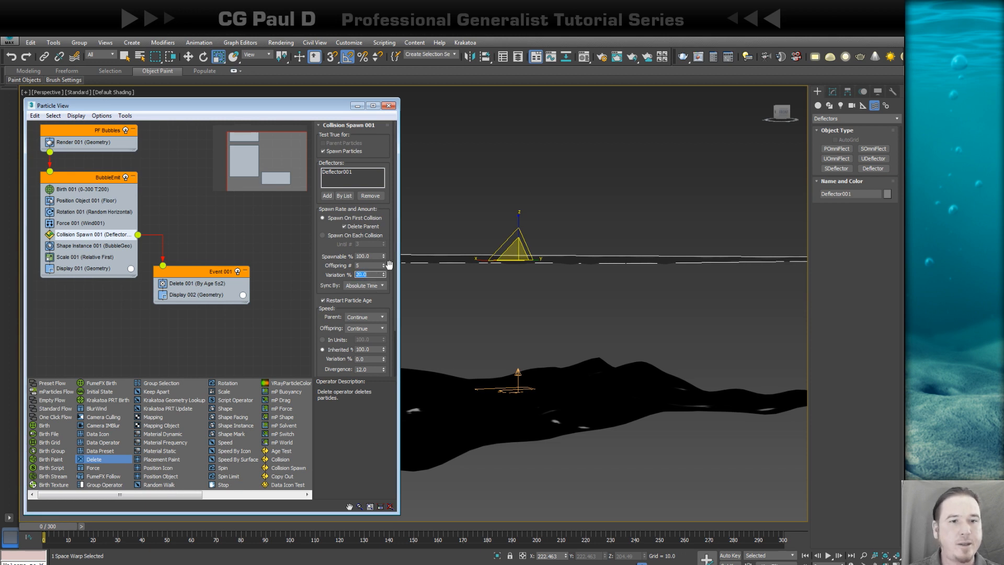
# Step: Set the Collision Spawn test's Inherited speed to 65%, its speed Variation to 15% and its Divergence to 90
pyautogui.moveTo(389, 265); pyautogui.dragTo(397, 187)
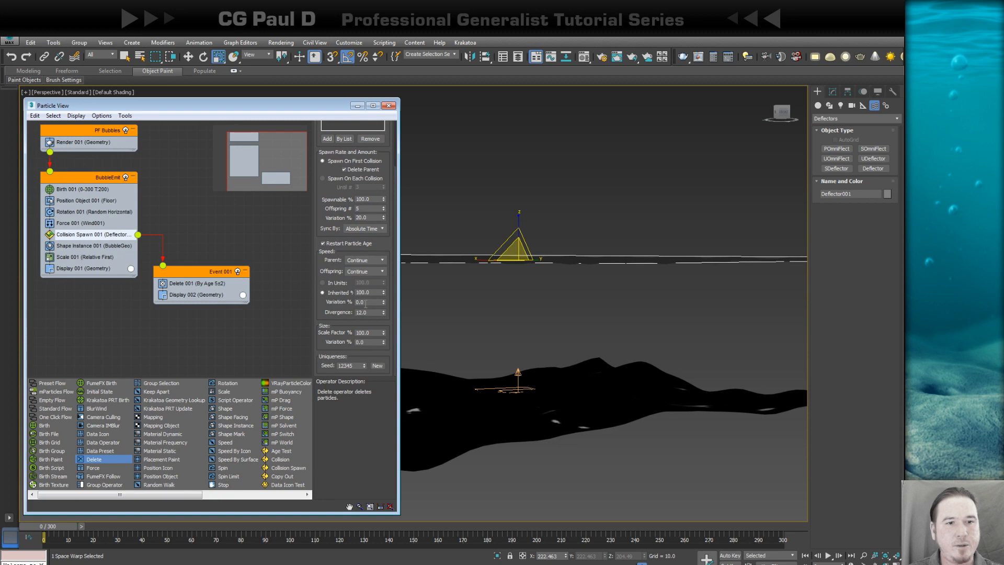
pyautogui.moveTo(374, 294); pyautogui.dragTo(346, 295)
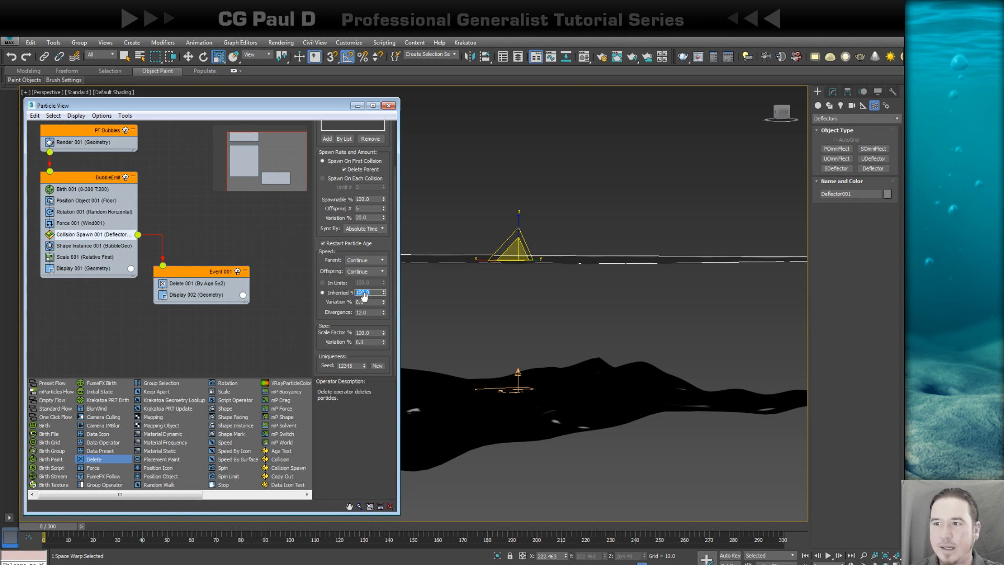
pyautogui.write('65')
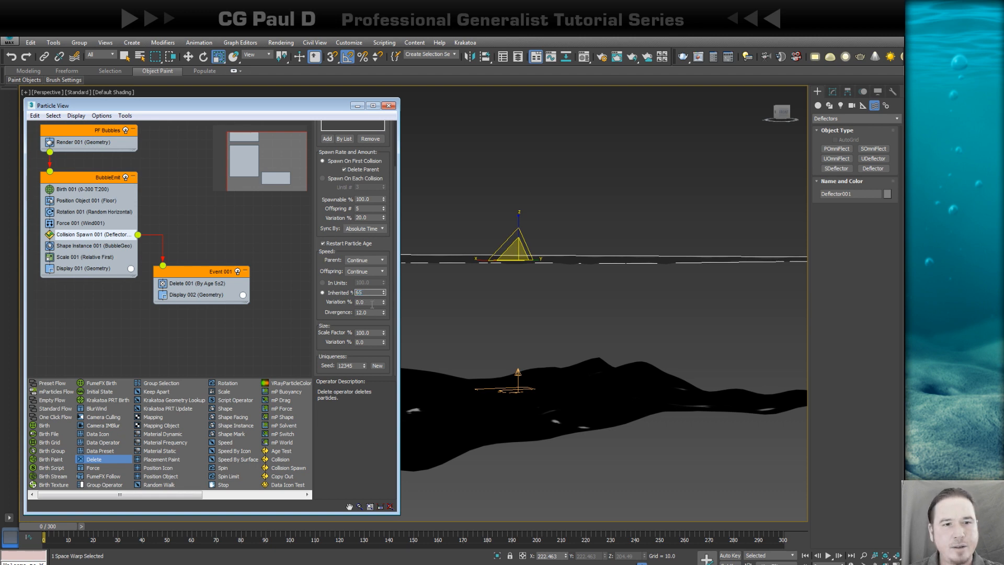
pyautogui.press('Tab')
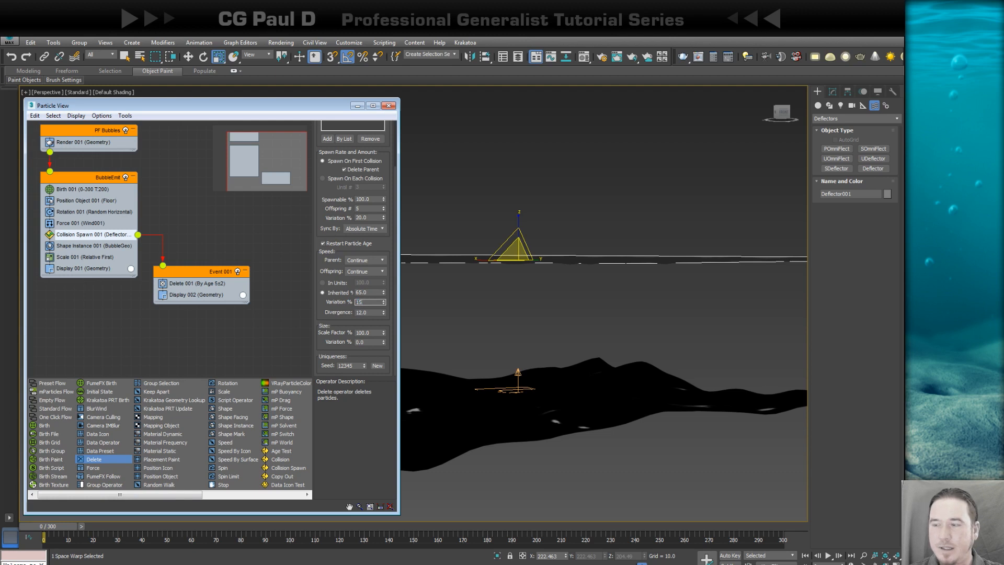
pyautogui.write('15')
pyautogui.press('Return')
pyautogui.doubleClick(360, 312)
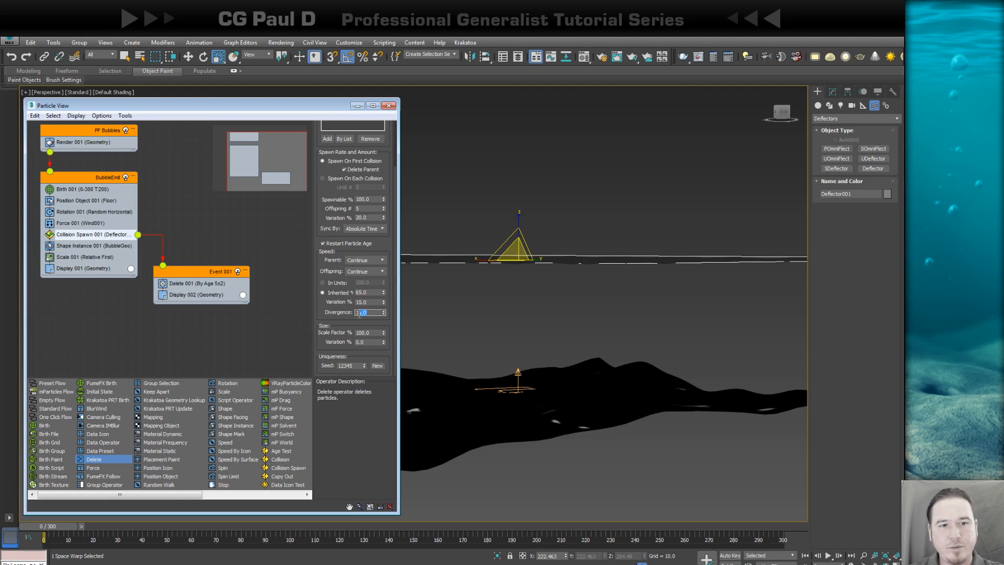
pyautogui.write('90')
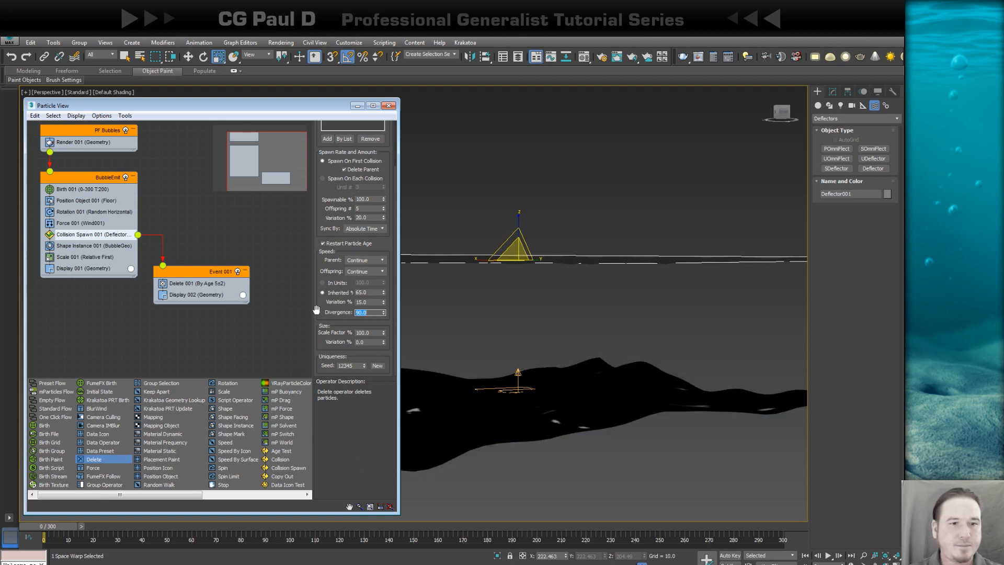
# Step: Scrub the animation forward to frame 169 and set the Collision Spawn test's size Scale Factor to 85%
pyautogui.moveTo(49, 527); pyautogui.dragTo(463, 497)
pyautogui.press('r')
pyautogui.moveTo(373, 333); pyautogui.dragTo(340, 341)
pyautogui.write('85')
pyautogui.press('Return')
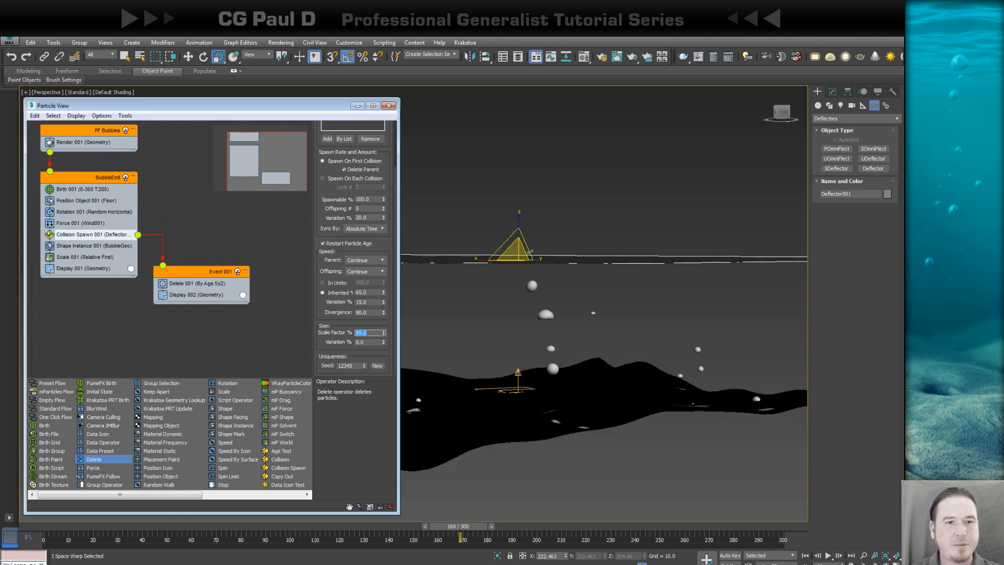
# Step: Scrub through the animation to examine the spawned bubbles at the water surface, and return to frame 0
pyautogui.moveTo(40, 526); pyautogui.dragTo(280, 527)
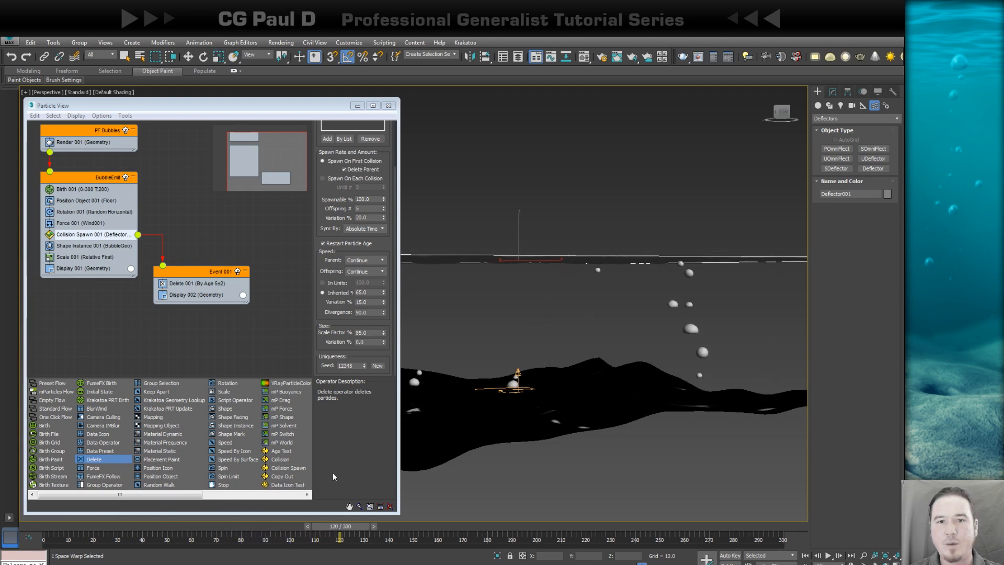
pyautogui.press('r')
pyautogui.moveTo(674, 293); pyautogui.dragTo(663, 353, button='middle')
pyautogui.moveTo(68, 533); pyautogui.dragTo(277, 510)
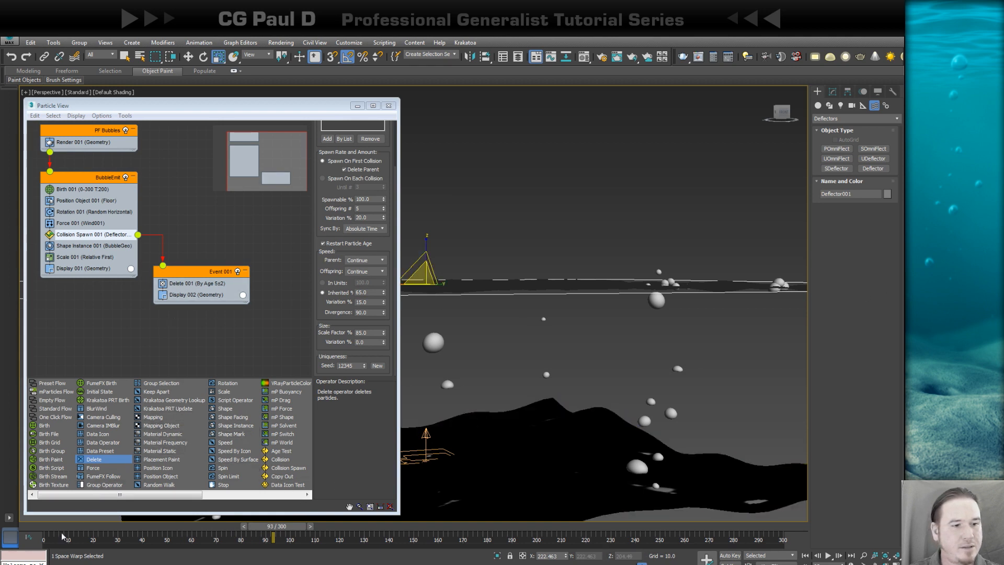
pyautogui.click(36, 525)
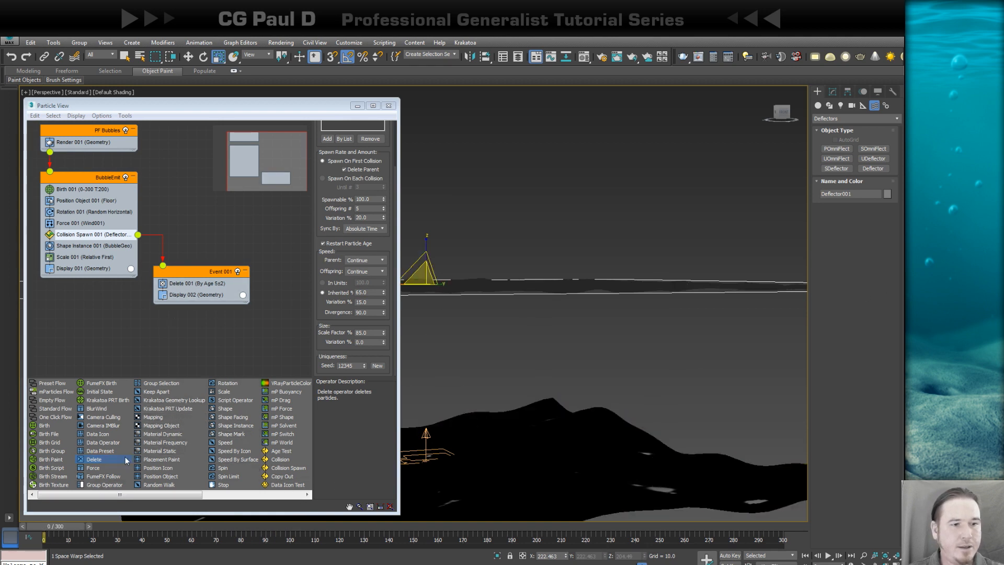
# Step: Add a Scale operator above Delete in Event 001 and set its type to Relative First
pyautogui.moveTo(223, 391); pyautogui.dragTo(193, 283)
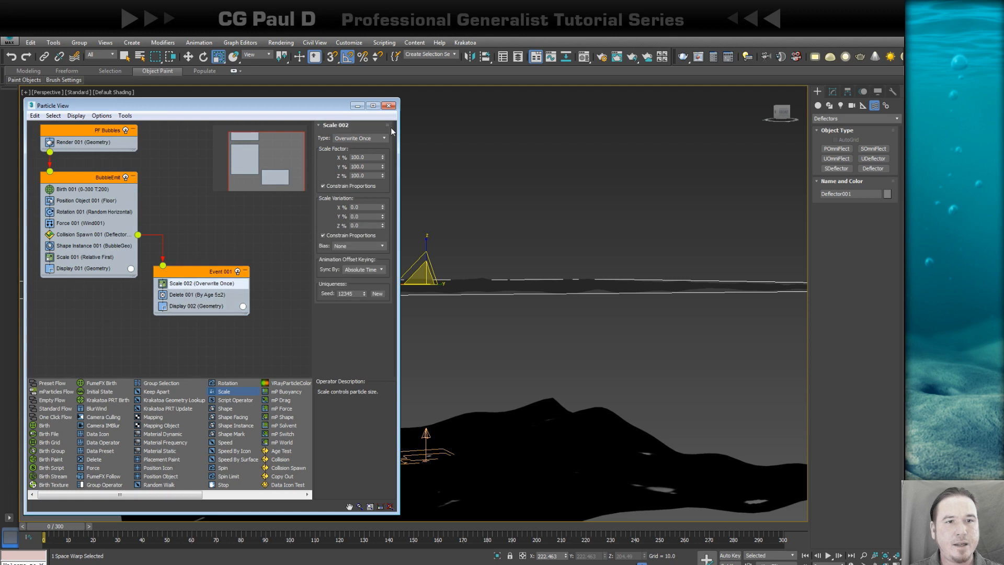
pyautogui.click(360, 138)
pyautogui.click(353, 166)
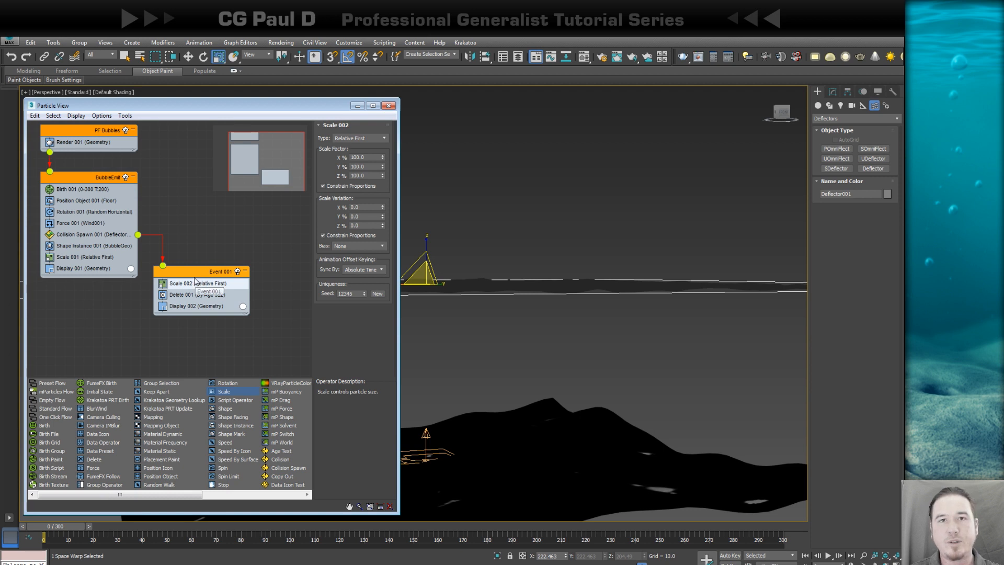
# Step: Animate the new Scale operator with Auto Key so that its Scale Factor reaches 0% at frame 7
pyautogui.doubleClick(360, 157)
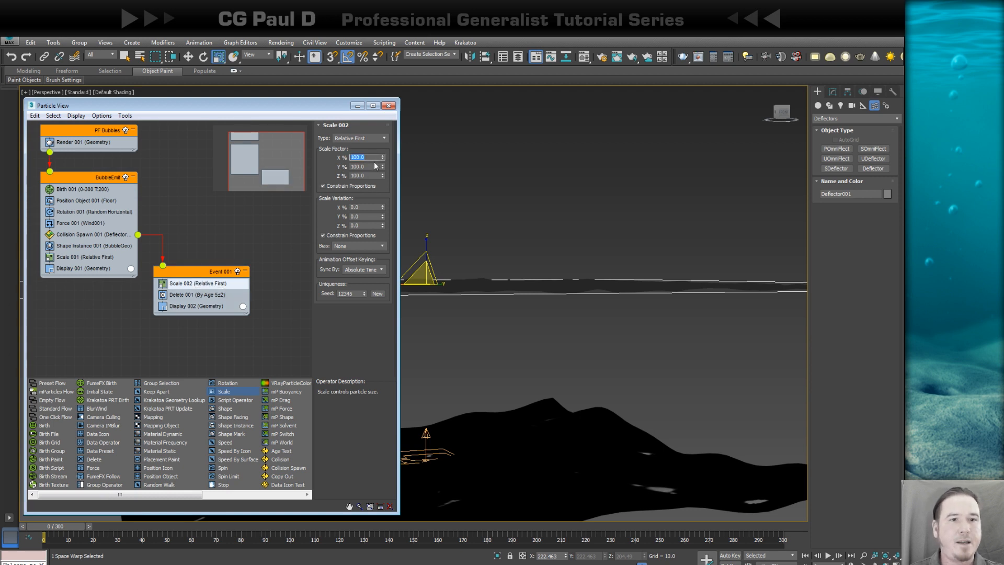
pyautogui.click(730, 556)
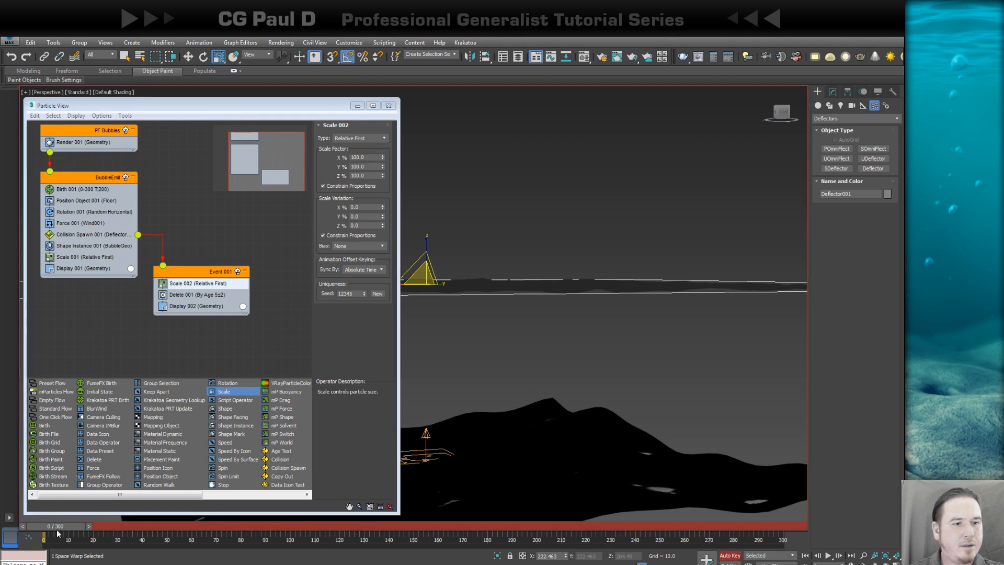
pyautogui.moveTo(62, 530); pyautogui.dragTo(81, 529)
pyautogui.press('r')
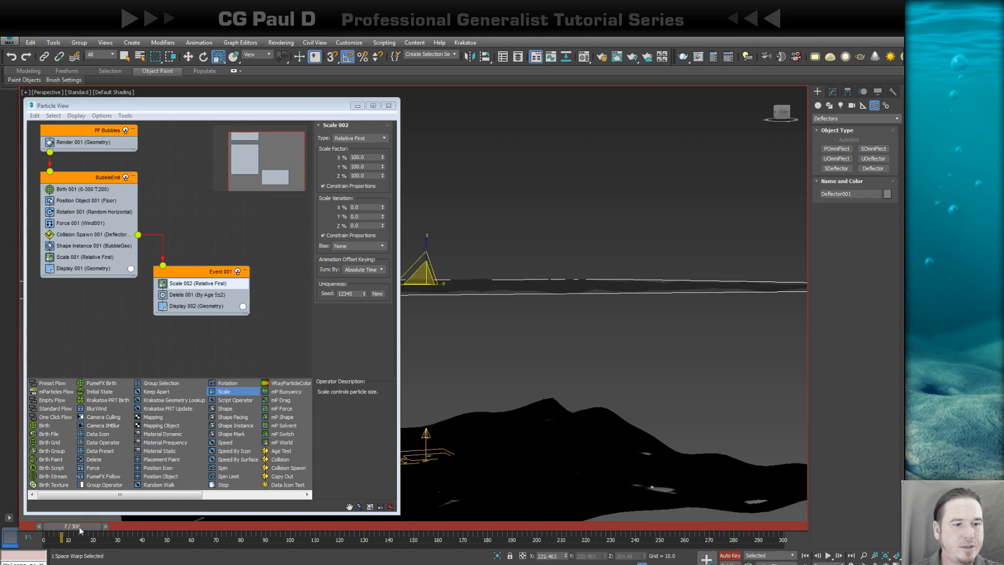
pyautogui.doubleClick(371, 157)
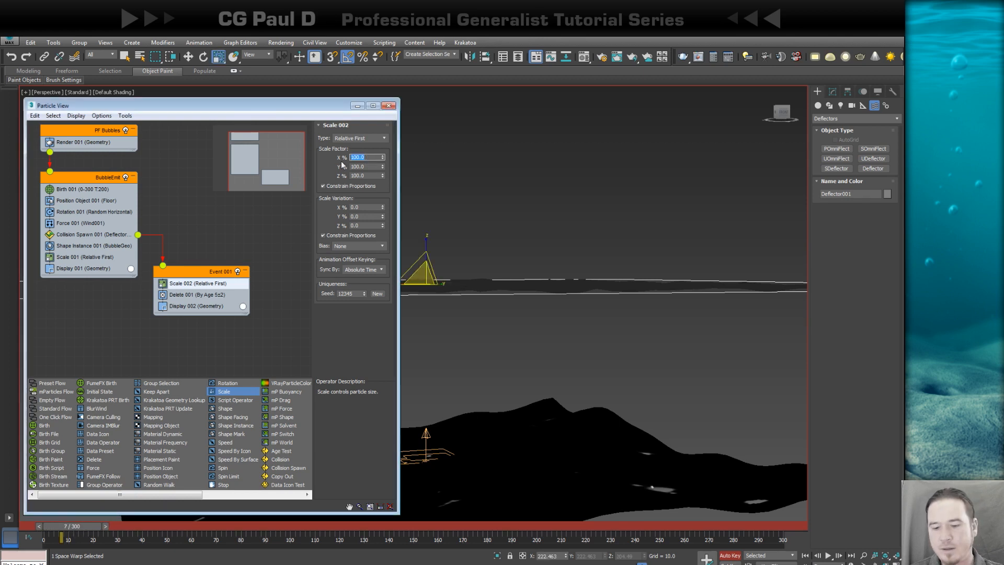
pyautogui.write('0')
pyautogui.press('Return')
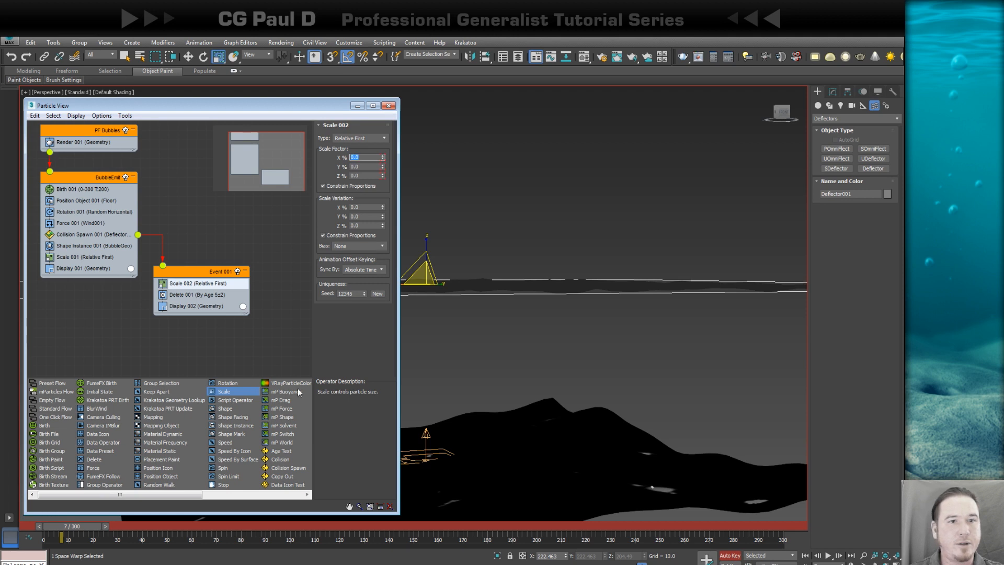
pyautogui.click(726, 557)
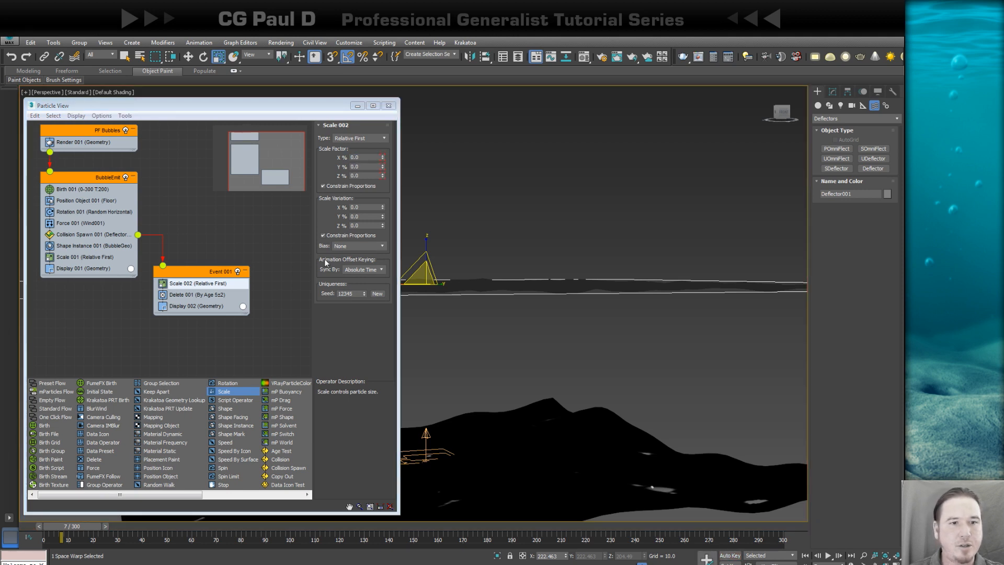
# Step: Sync the Event 001 Scale operator's animation offset keying to Particle Age and scrub the timeline to check the bubbles
pyautogui.click(361, 269)
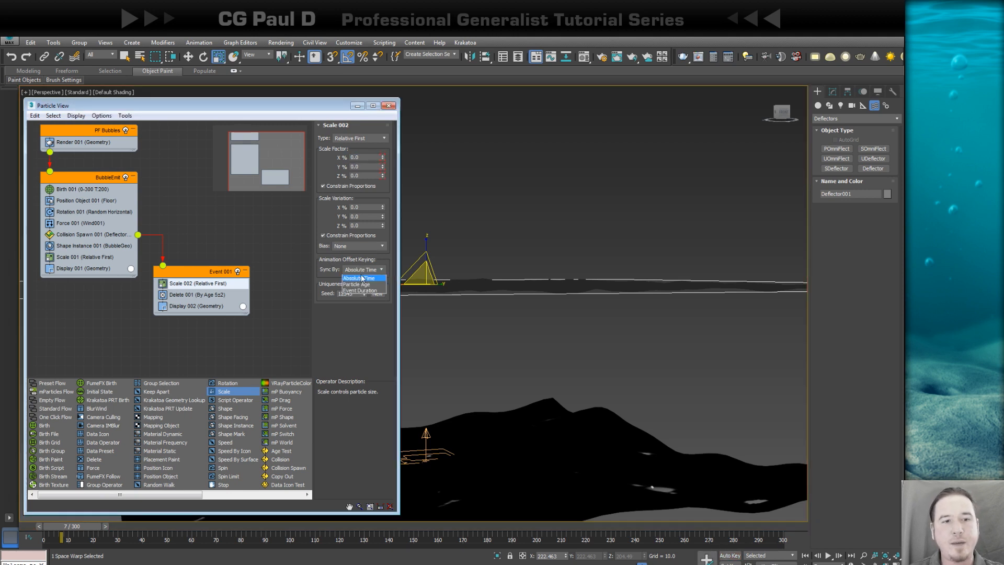
pyautogui.click(356, 284)
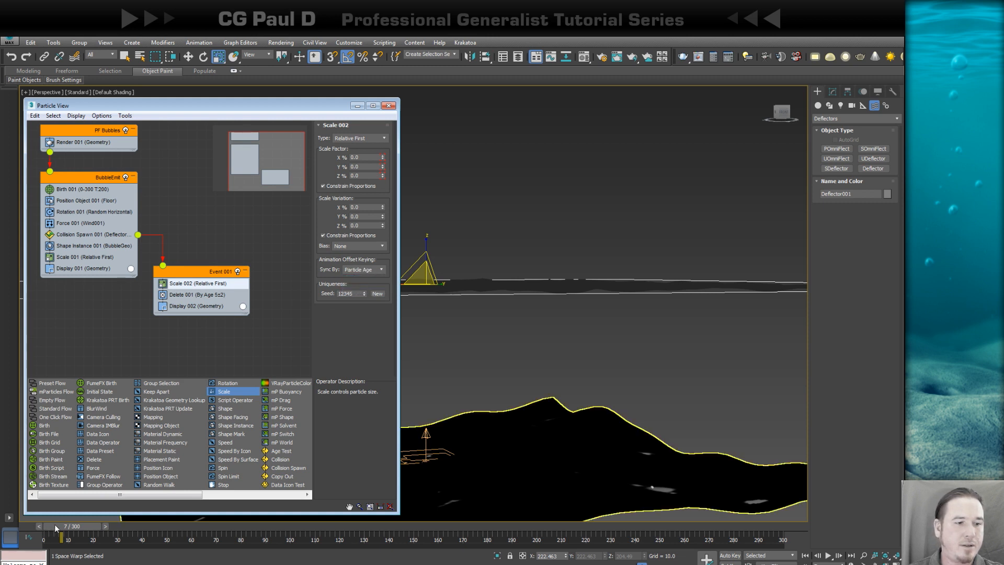
pyautogui.moveTo(56, 528); pyautogui.dragTo(530, 457)
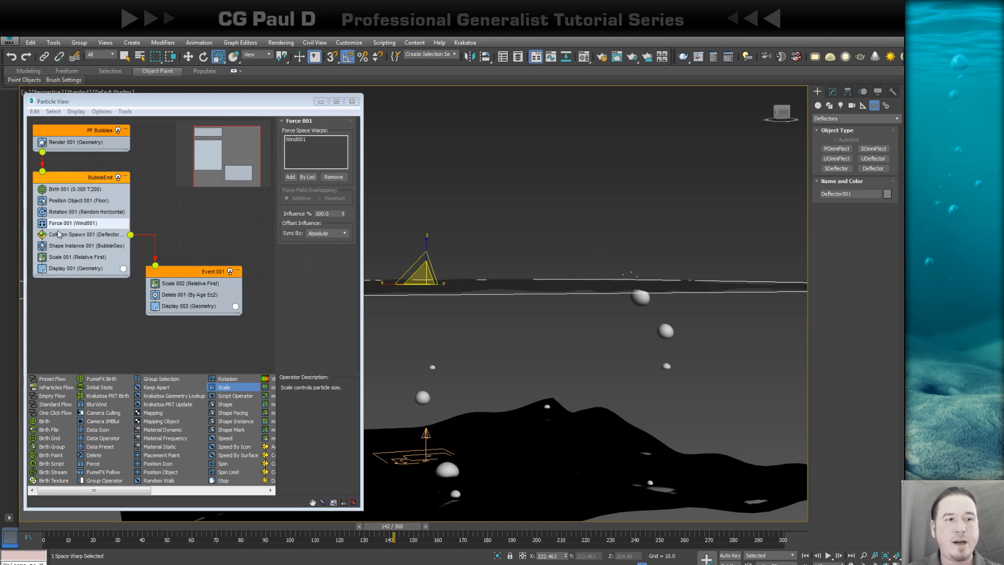
# Step: Try placing the Collision Spawn test below Scale 001 in BubbleEmit and scrub through the animation to check its effect
pyautogui.click(96, 178)
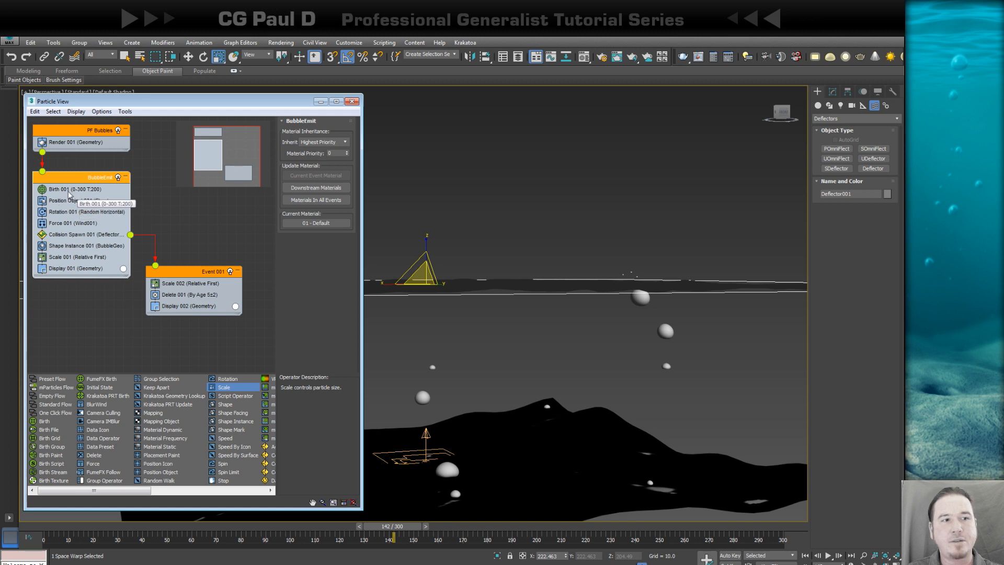
pyautogui.click(66, 257)
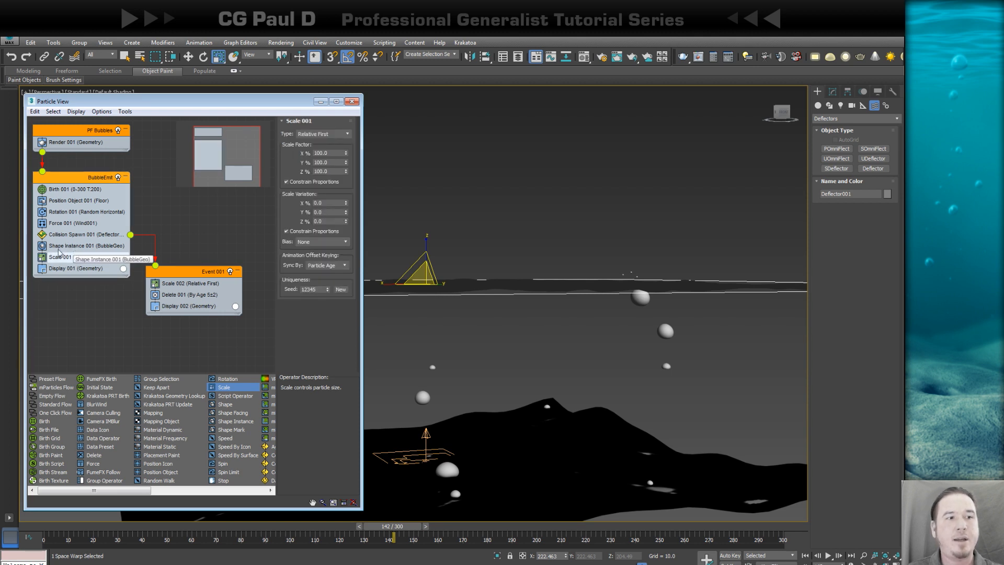
pyautogui.click(73, 235)
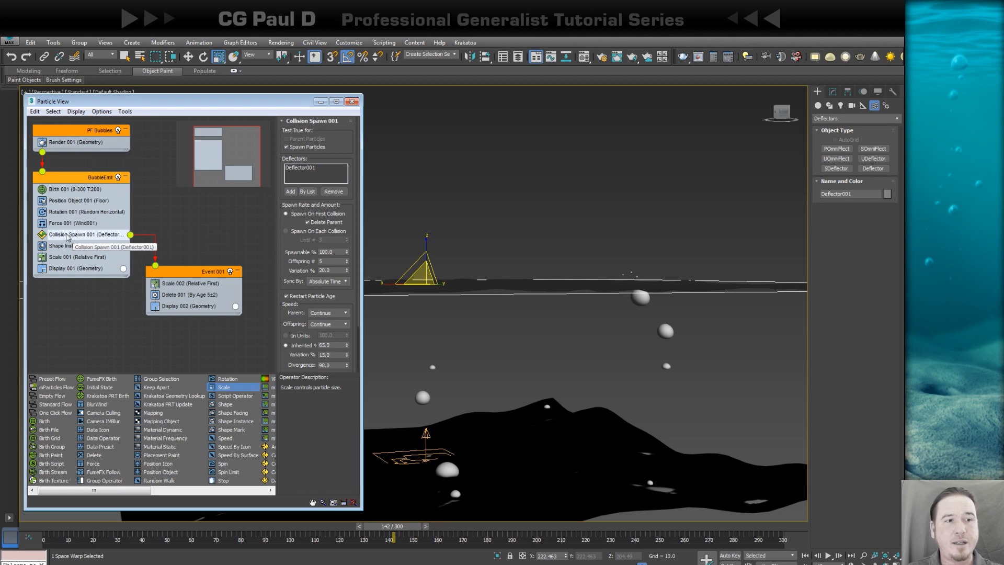
pyautogui.moveTo(70, 240); pyautogui.dragTo(71, 267)
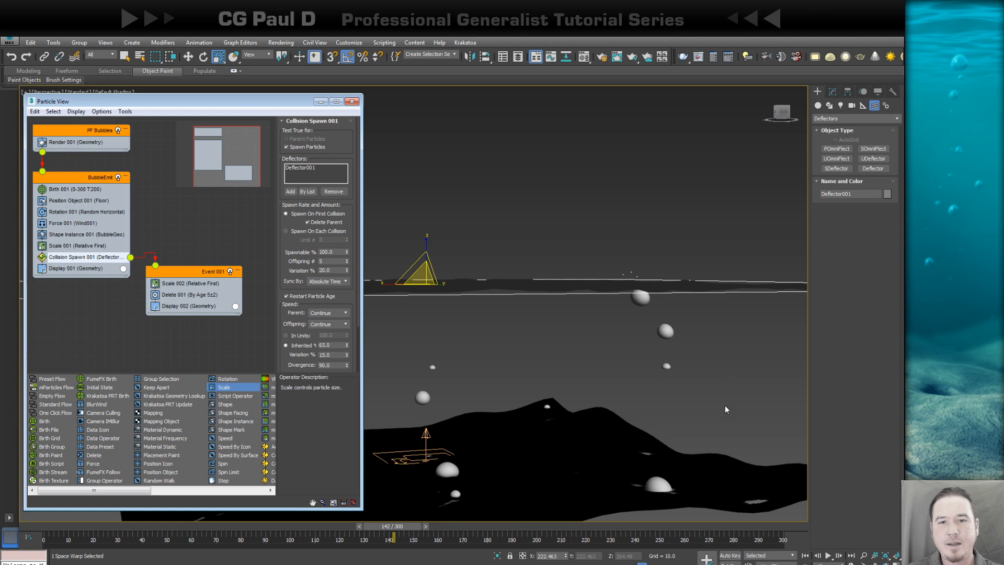
pyautogui.keyDown('alt'); pyautogui.moveTo(725, 409); pyautogui.dragTo(721, 361, button='middle'); pyautogui.keyUp('alt')
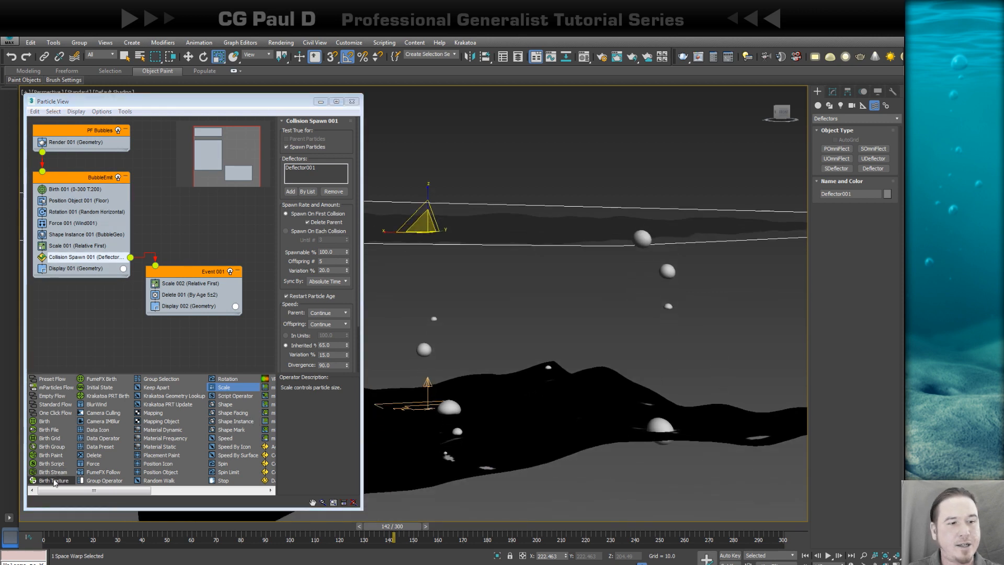
pyautogui.moveTo(54, 526); pyautogui.dragTo(387, 494)
pyautogui.press('r')
pyautogui.moveTo(38, 529); pyautogui.dragTo(216, 515)
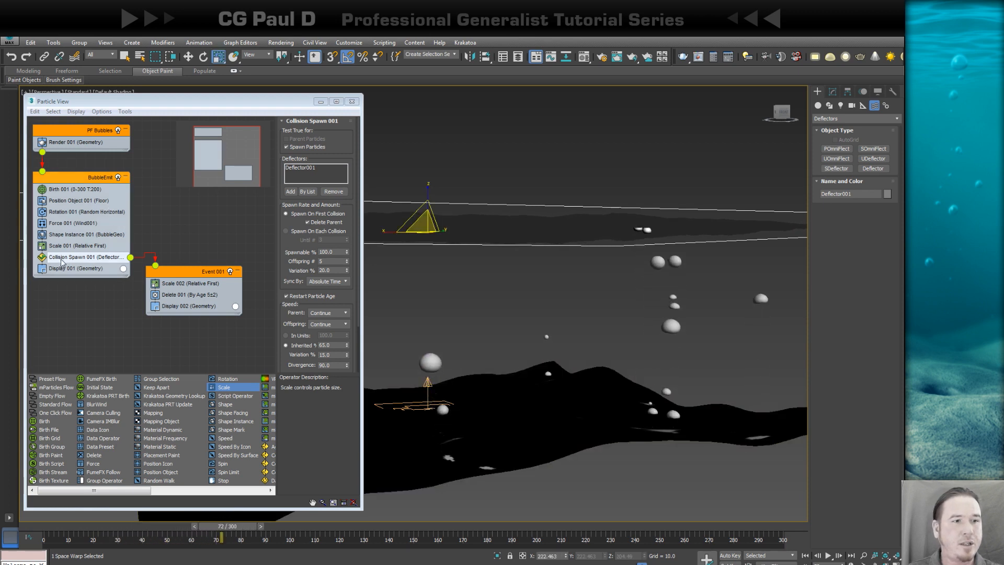
# Step: Move the Collision Spawn test back above Shape Instance in BubbleEmit and scrub the animation to frame 100
pyautogui.moveTo(61, 258); pyautogui.dragTo(64, 232)
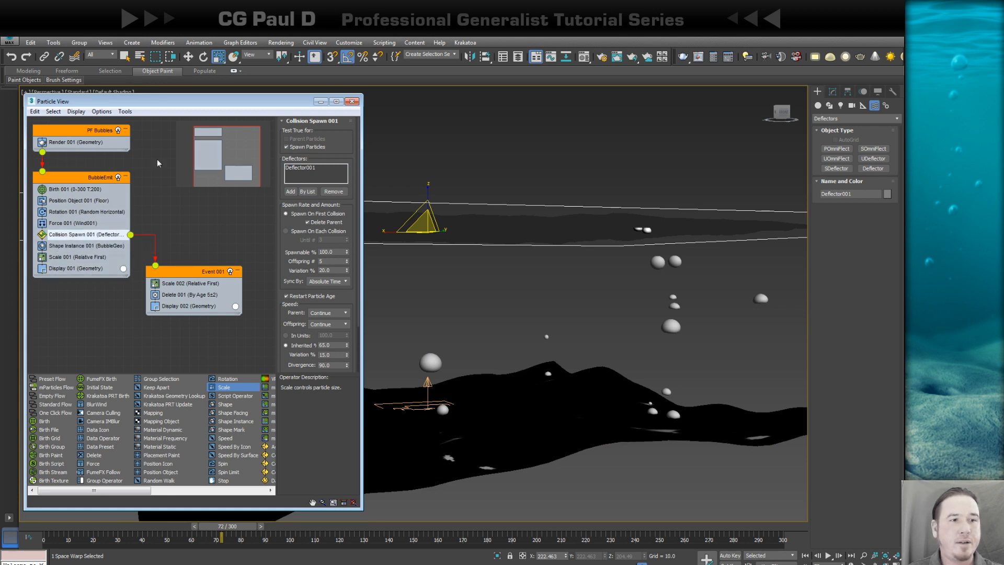
pyautogui.moveTo(42, 528); pyautogui.dragTo(286, 507)
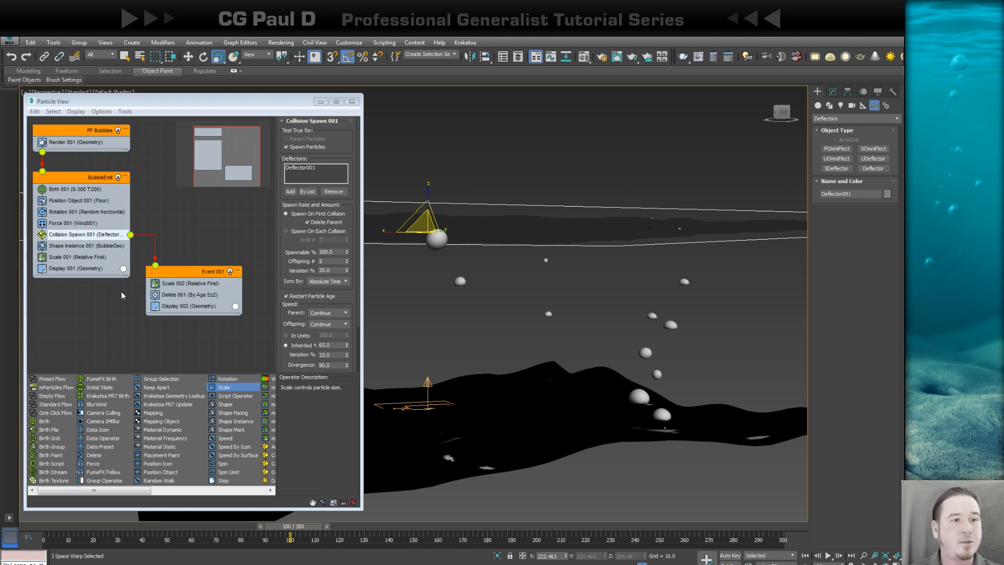
# Step: Add a Spawn test to BubbleEmit between the Force operator and the Collision Spawn test
pyautogui.moveTo(121, 295); pyautogui.dragTo(148, 296, button='middle')
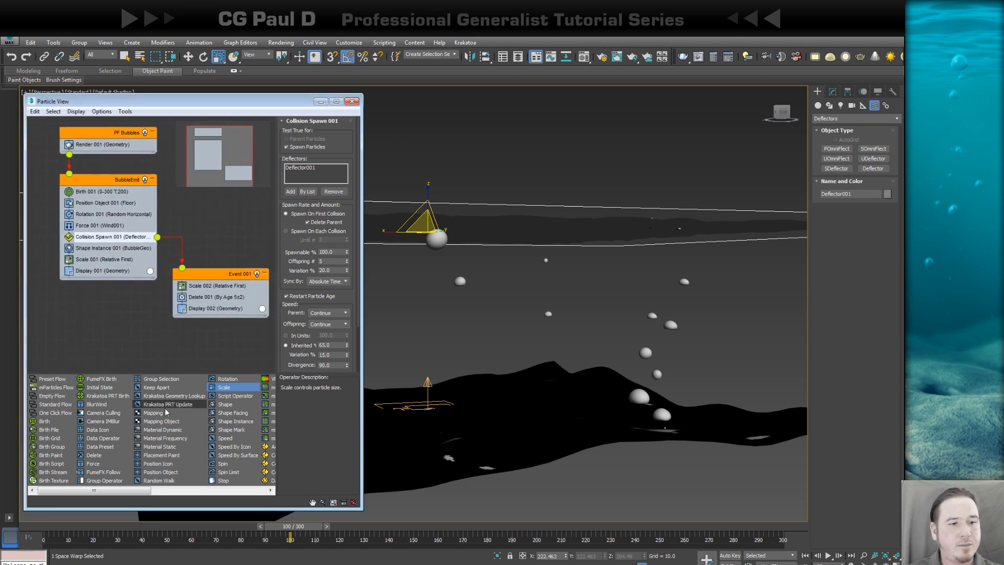
pyautogui.moveTo(111, 491); pyautogui.dragTo(168, 495)
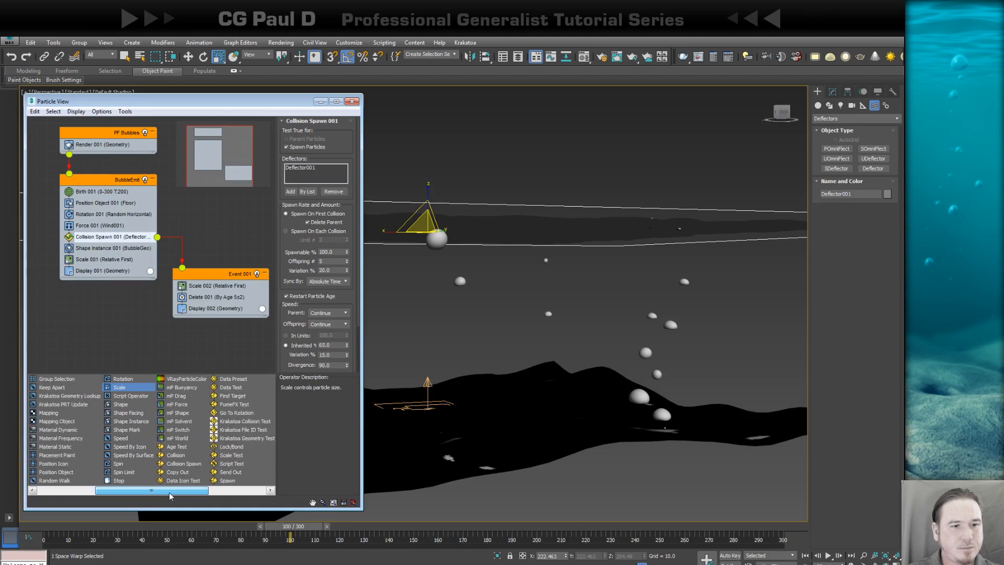
pyautogui.moveTo(227, 480); pyautogui.dragTo(94, 234)
pyautogui.click(211, 260)
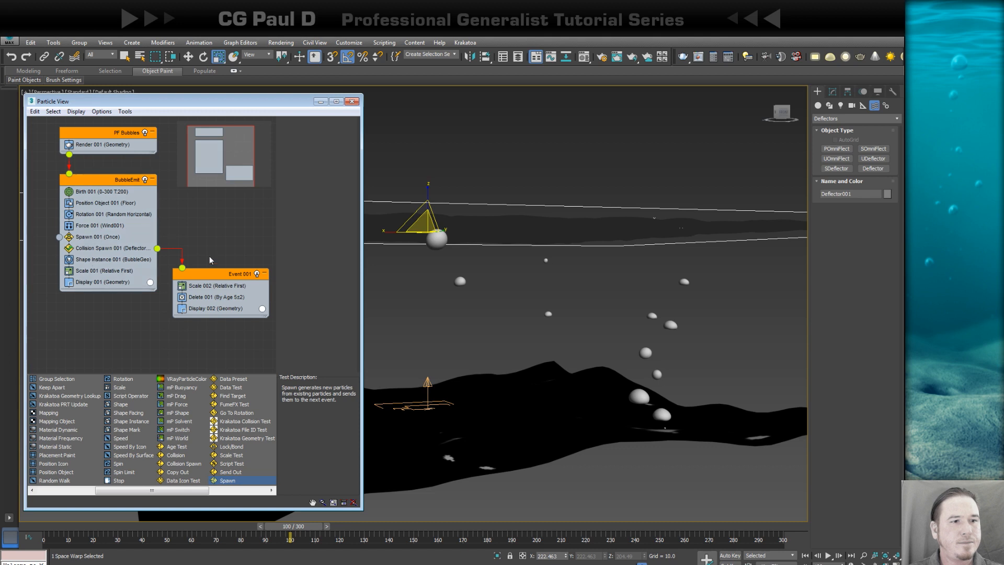
pyautogui.moveTo(92, 324); pyautogui.dragTo(121, 317, button='middle')
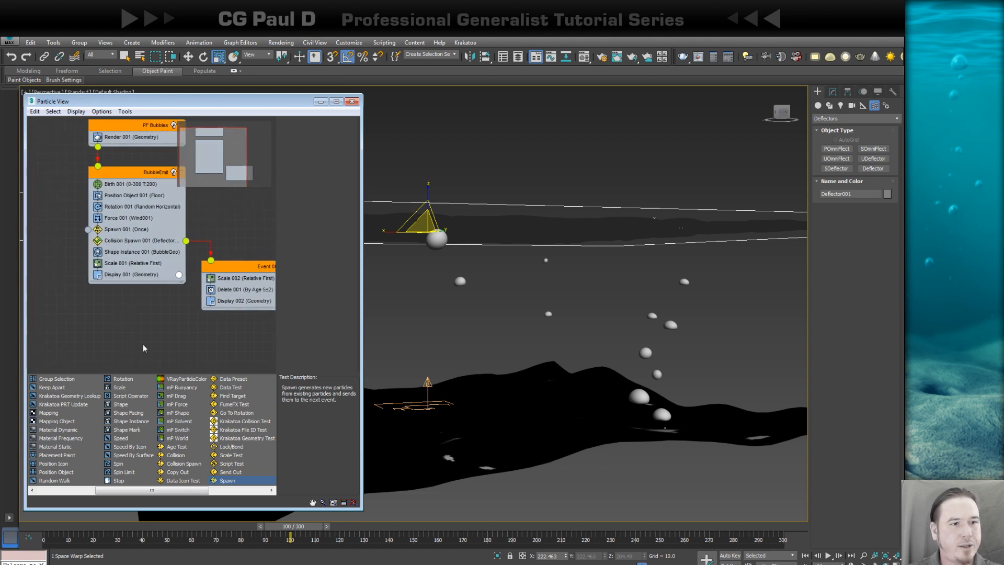
# Step: Return to frame 0 and set the new Spawn test to spawn Per Second at a rate of 1.3
pyautogui.click(113, 231)
pyautogui.press('Home')
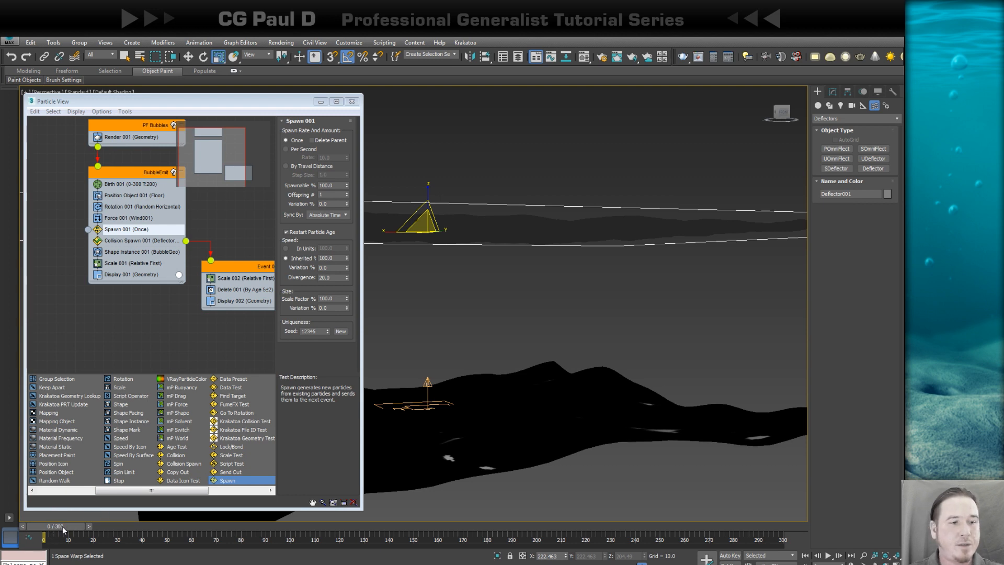
pyautogui.click(293, 149)
pyautogui.doubleClick(336, 157)
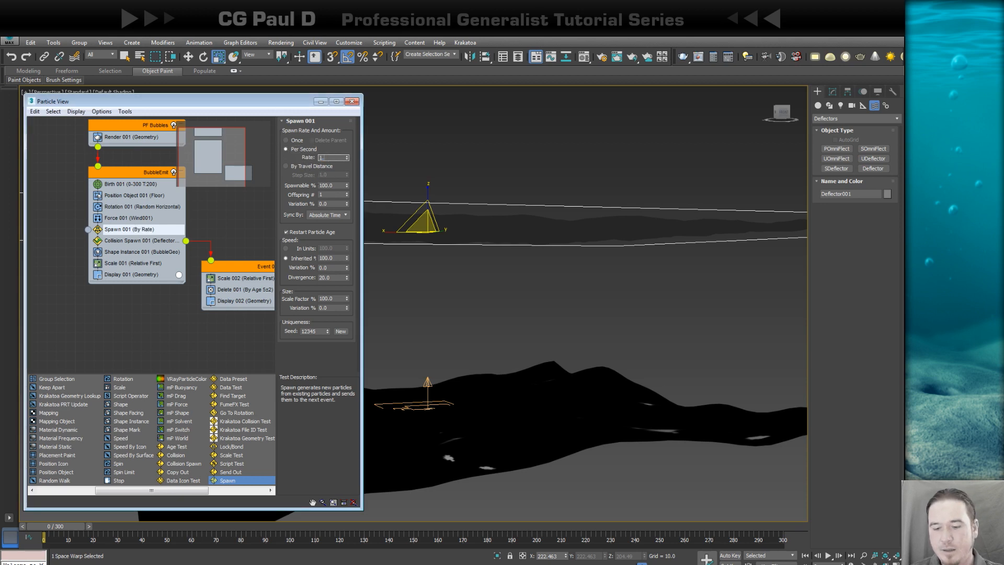
pyautogui.click(328, 194)
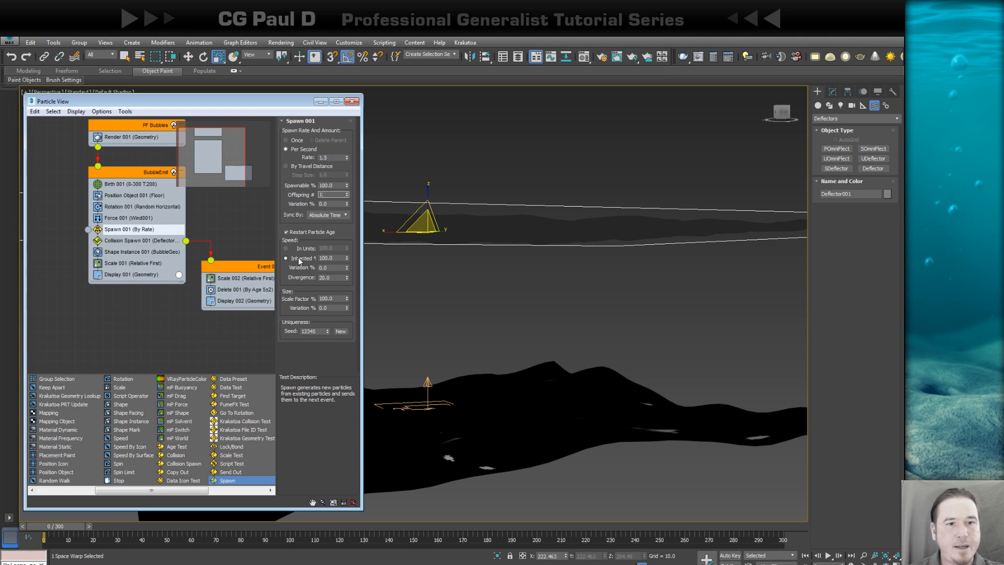
# Step: Set the Spawn test's inherited speed to 25% with 10% variation and a divergence of 5
pyautogui.moveTo(343, 258); pyautogui.dragTo(310, 258)
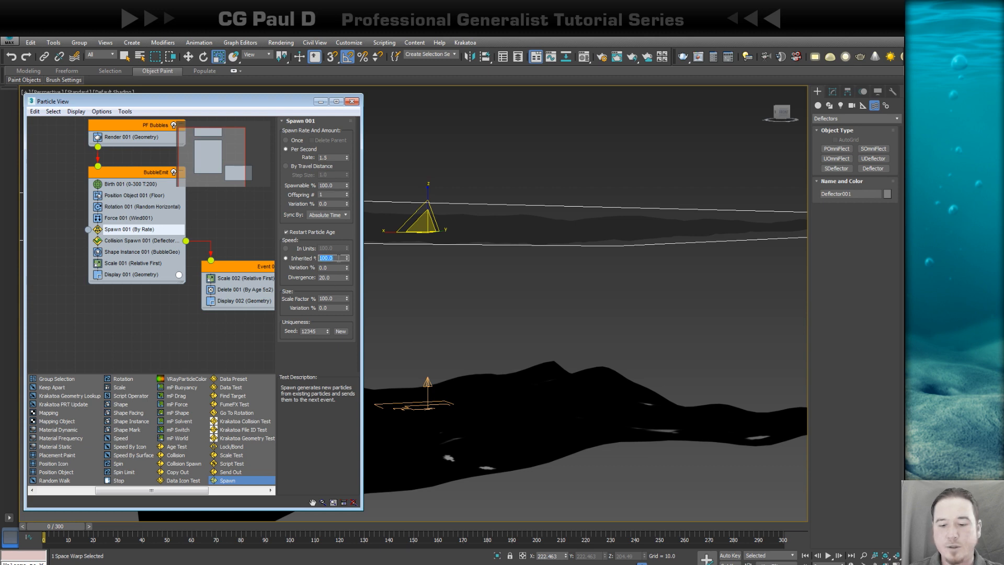
pyautogui.write('25')
pyautogui.press('Return')
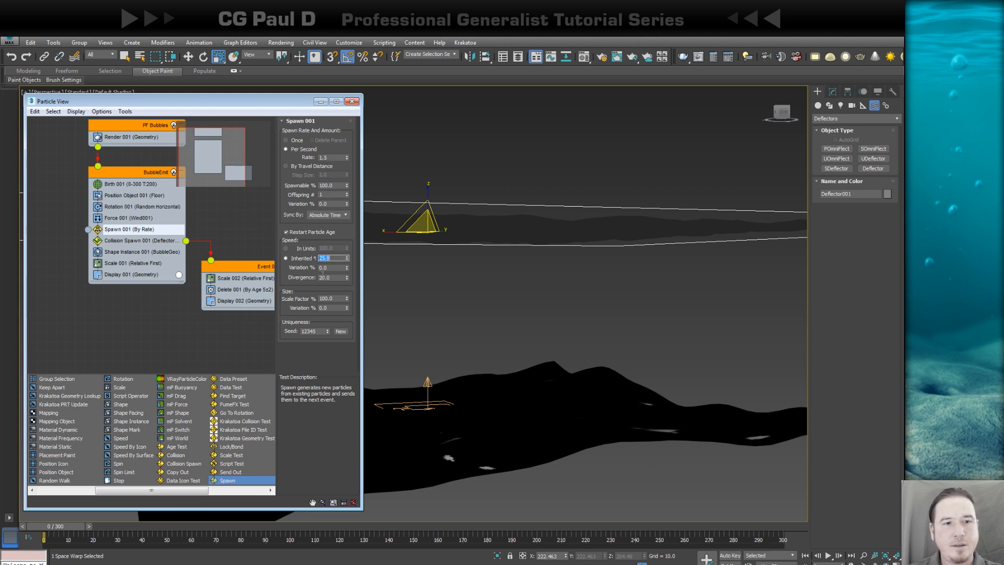
pyautogui.moveTo(339, 268); pyautogui.dragTo(318, 278)
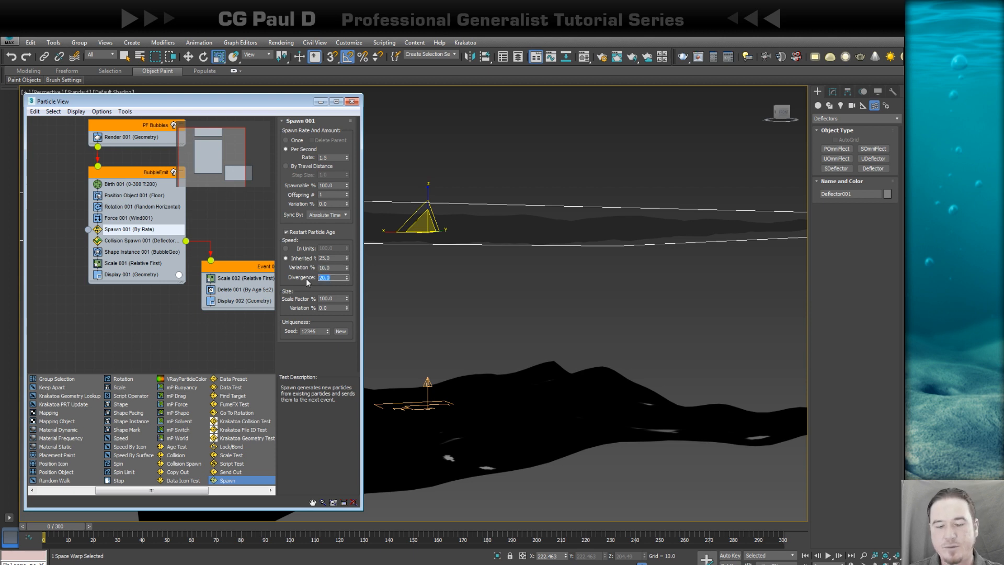
pyautogui.write('5')
pyautogui.press('Return')
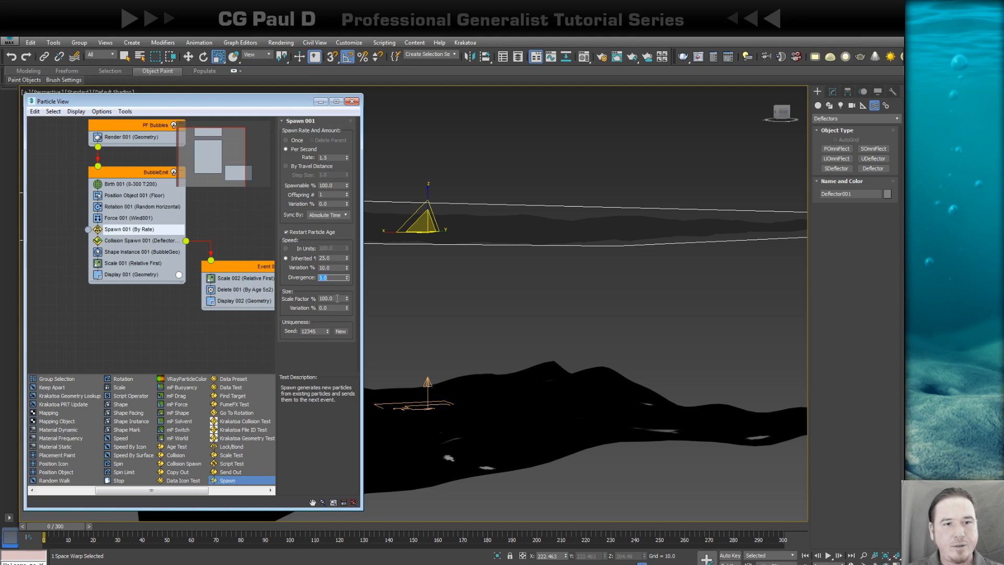
# Step: Set the Spawn test's size Scale Factor to 20% with 20% variation
pyautogui.moveTo(337, 298); pyautogui.dragTo(317, 299)
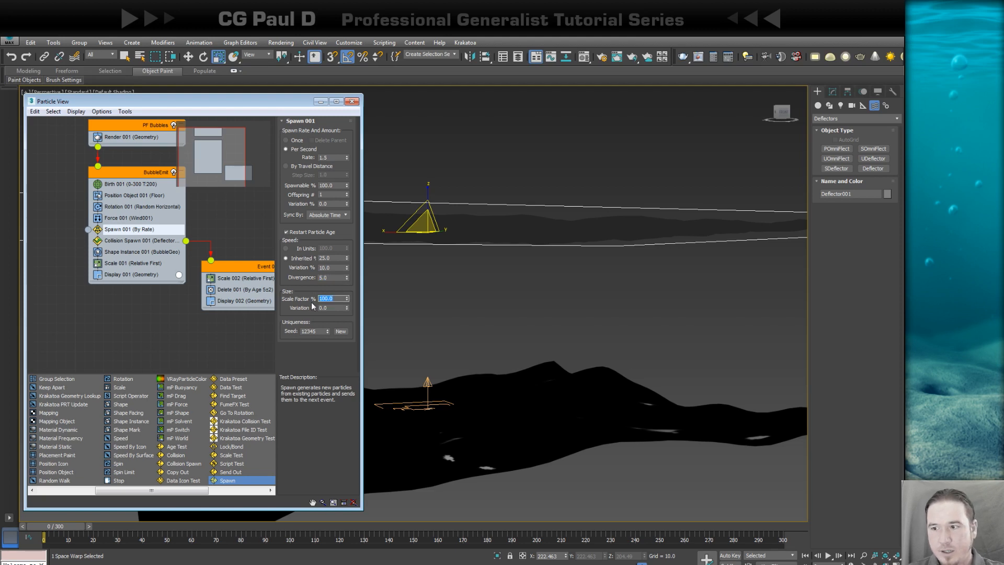
pyautogui.write('20')
pyautogui.press('Return')
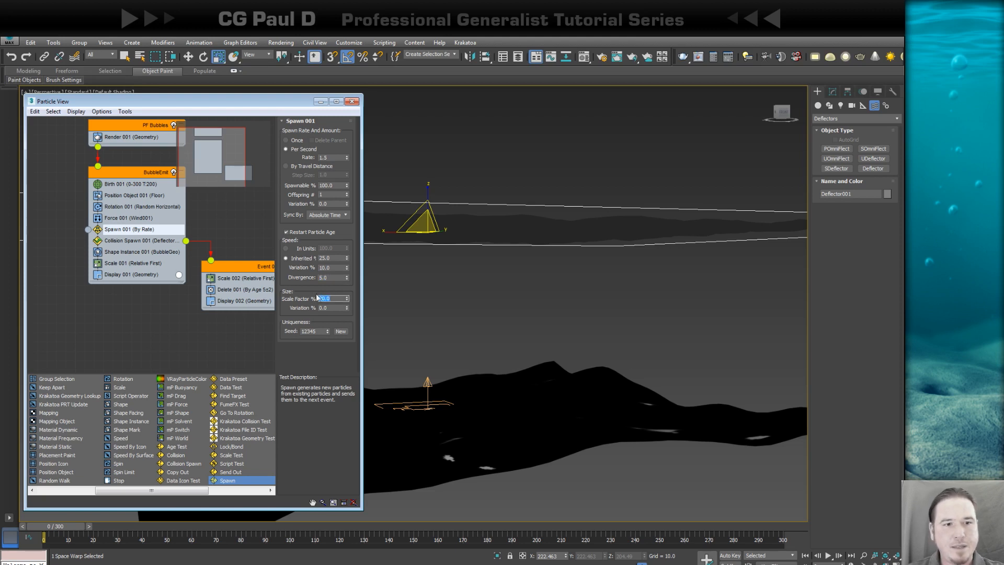
pyautogui.moveTo(338, 307); pyautogui.dragTo(312, 308)
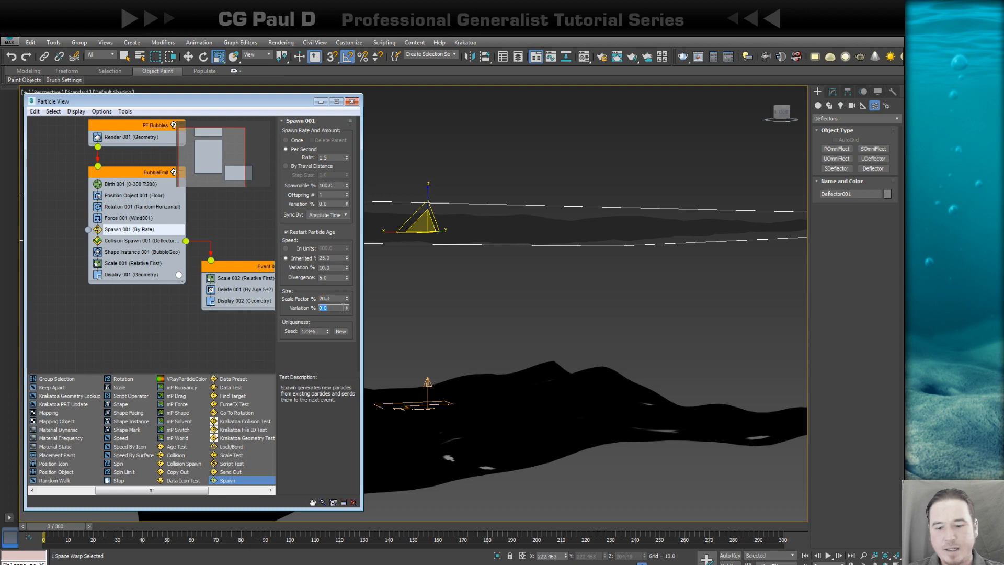
pyautogui.press('Return')
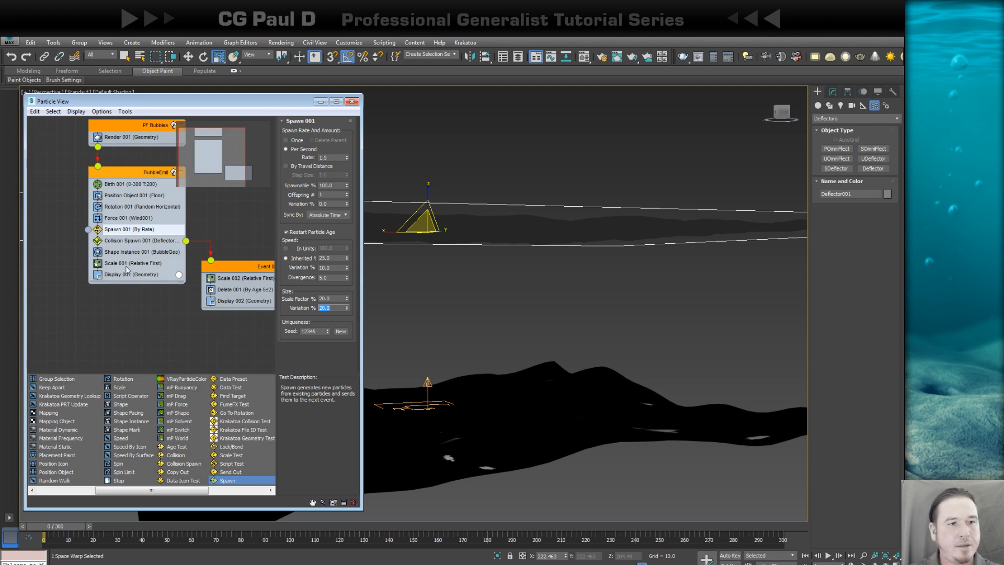
# Step: Copy BubbleEmit's Force operator, paste it as a new separate event, and place that event below BubbleEmit on its left side
pyautogui.click(120, 222)
pyautogui.rightClick(120, 223)
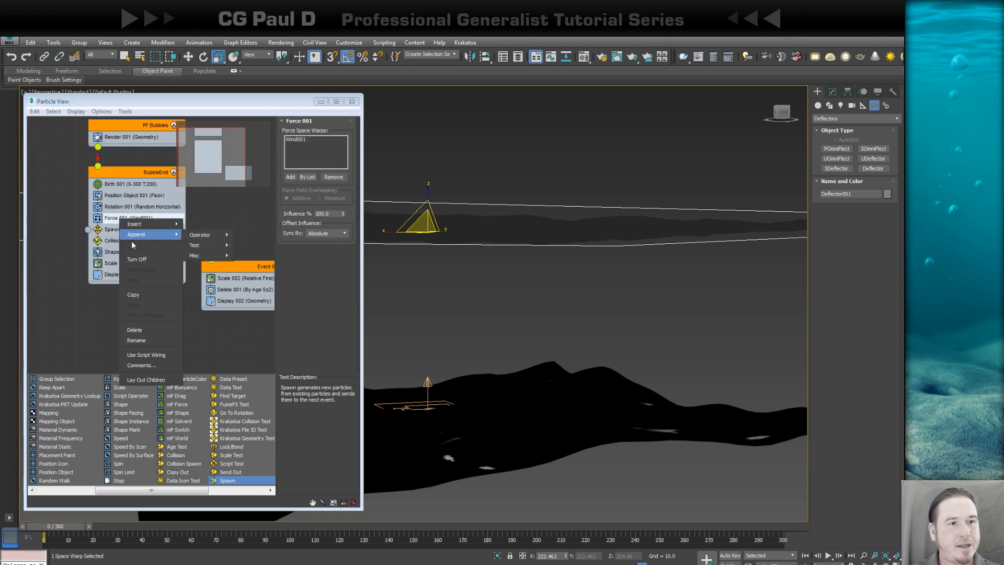
pyautogui.click(133, 293)
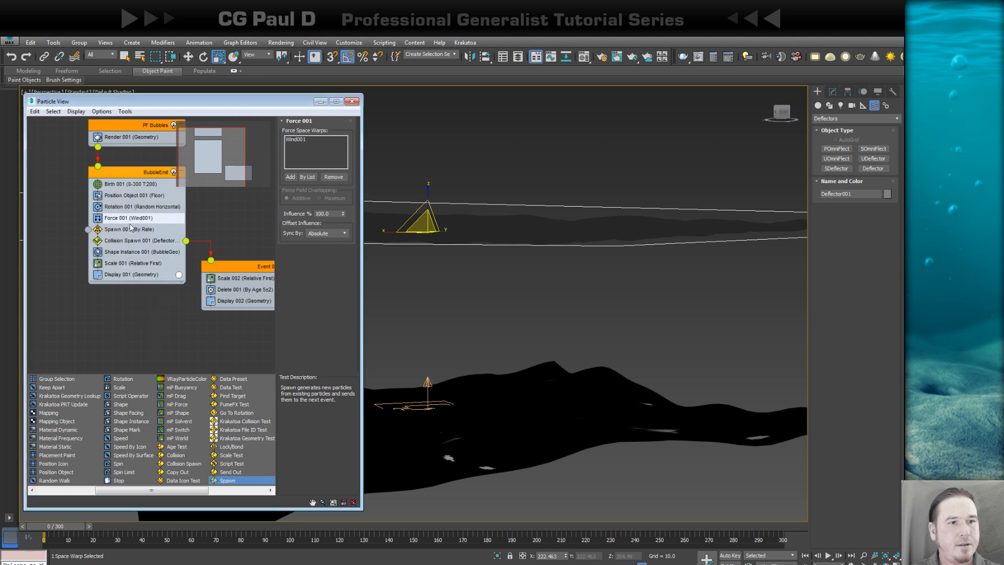
pyautogui.rightClick(93, 331)
pyautogui.click(108, 339)
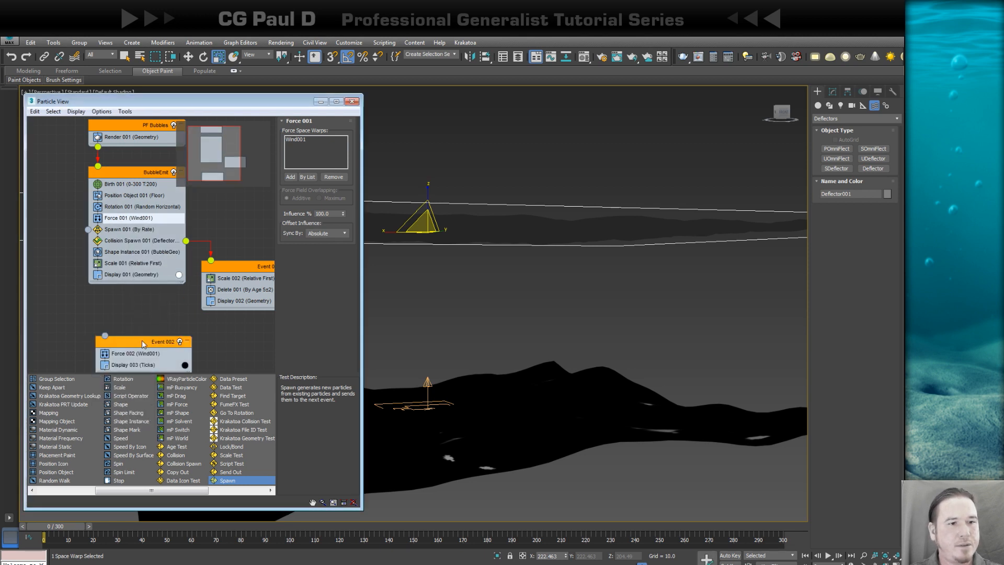
pyautogui.moveTo(142, 339); pyautogui.dragTo(87, 321)
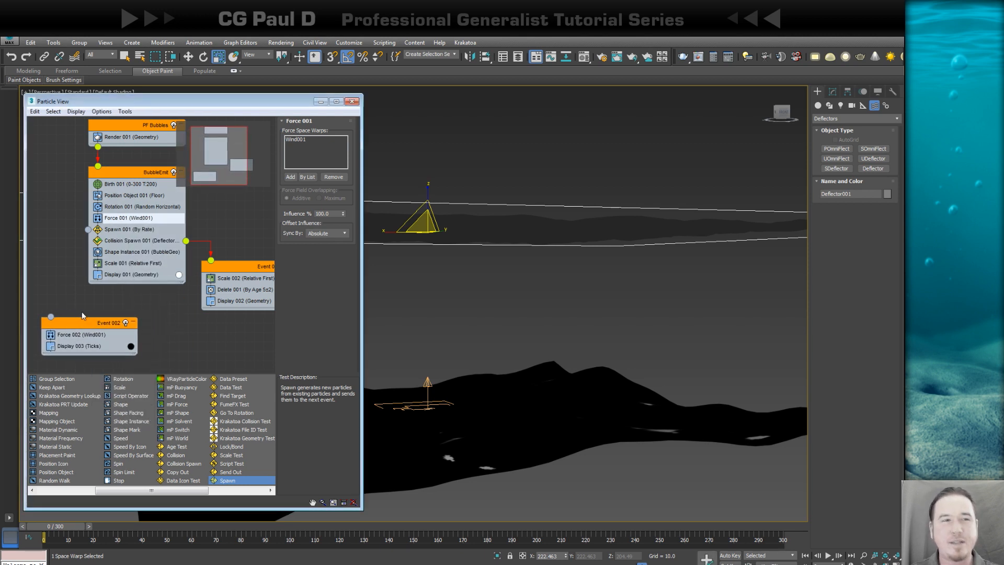
# Step: Wire the Spawn test's output in BubbleEmit to the new event containing the copied Force operator, and tidy that event's position
pyautogui.moveTo(88, 229); pyautogui.dragTo(62, 246)
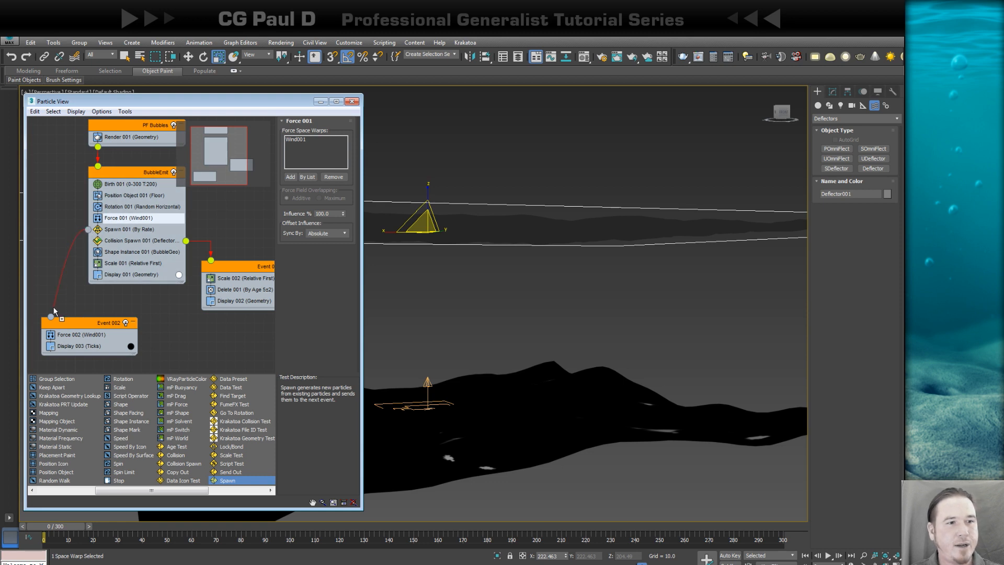
pyautogui.moveTo(53, 306); pyautogui.dragTo(106, 304)
pyautogui.moveTo(195, 338); pyautogui.dragTo(187, 335, button='middle')
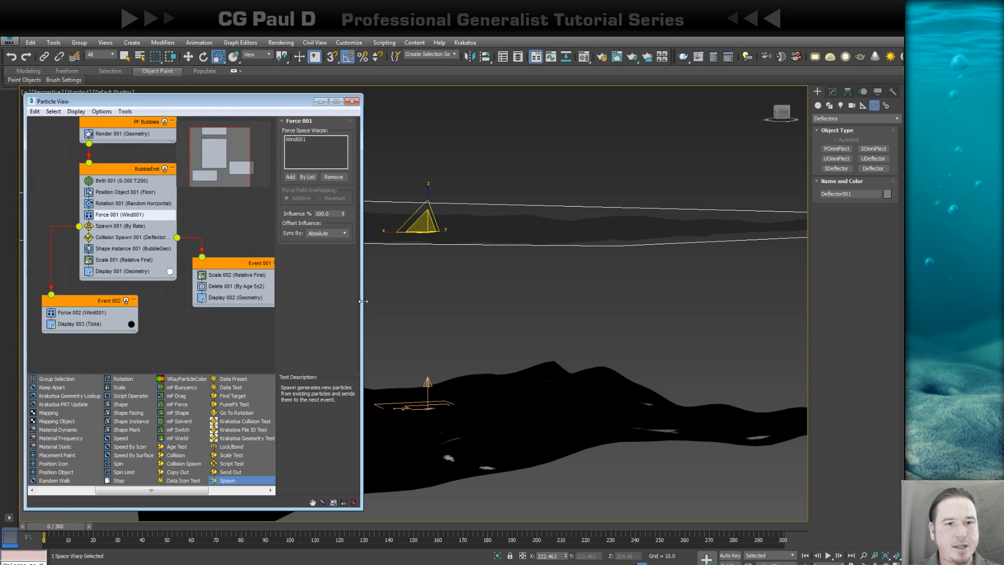
# Step: Widen Particle View and rename the event fed by the Collision Spawn test as Pop
pyautogui.moveTo(363, 302); pyautogui.dragTo(412, 301)
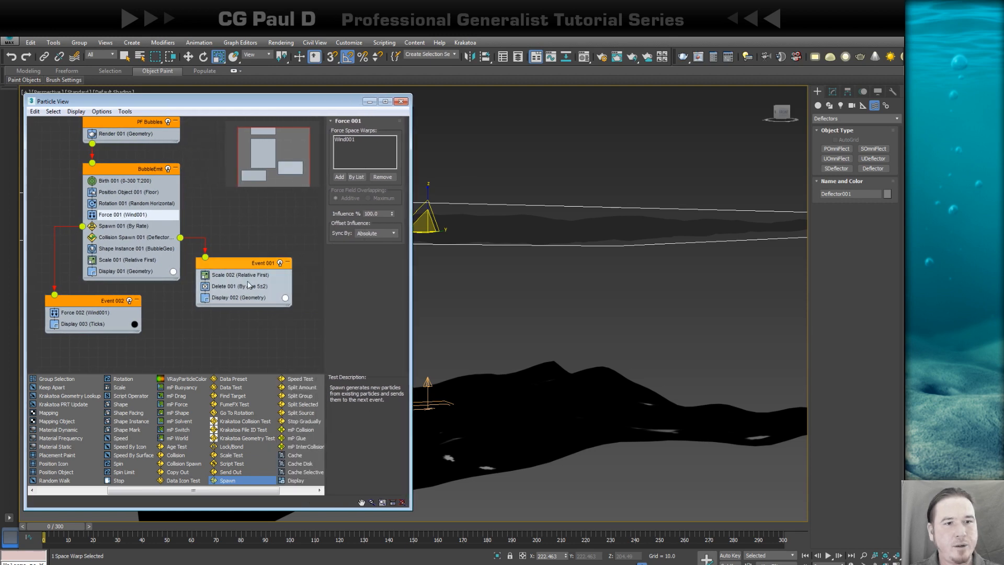
pyautogui.rightClick(261, 263)
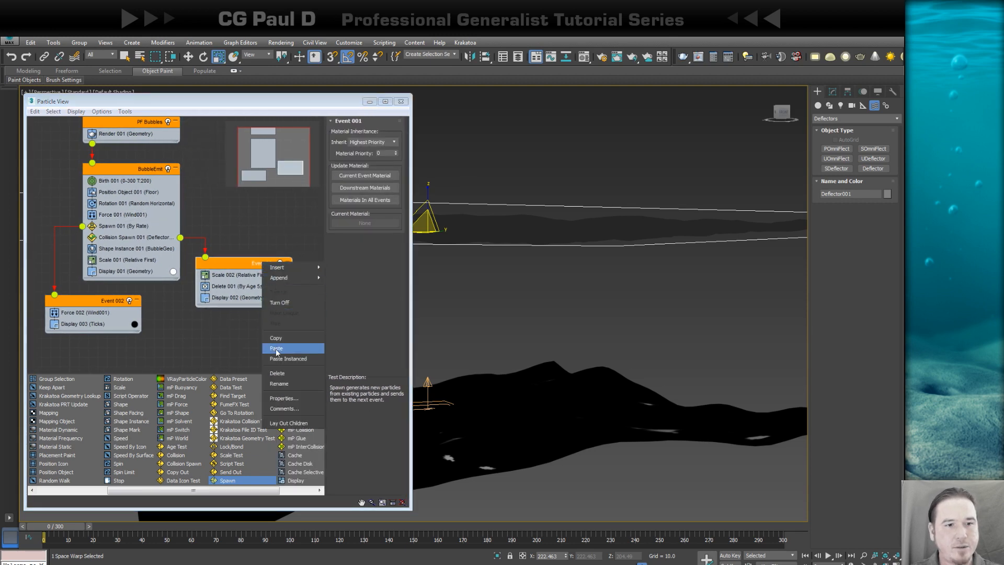
pyautogui.click(277, 383)
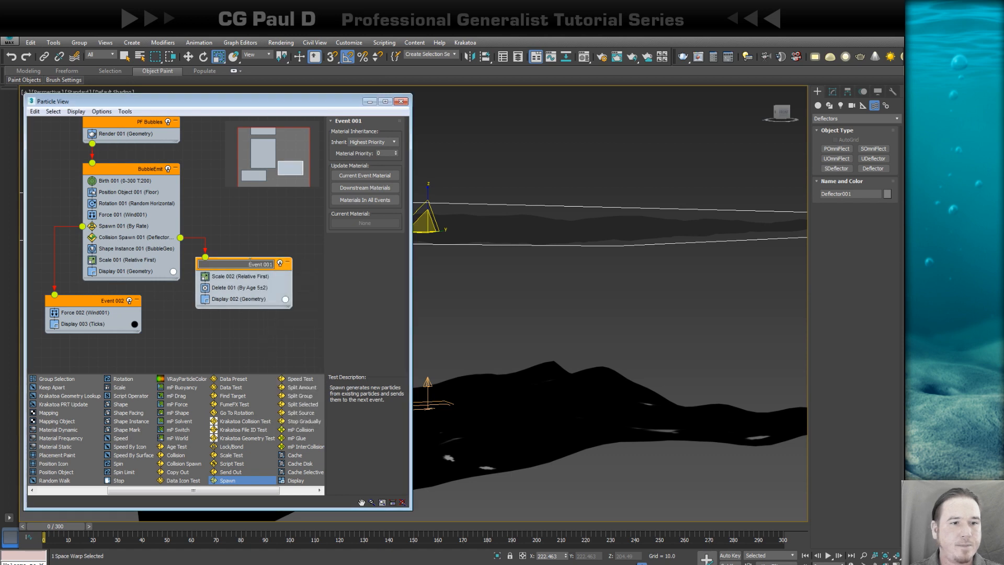
pyautogui.write('Pop')
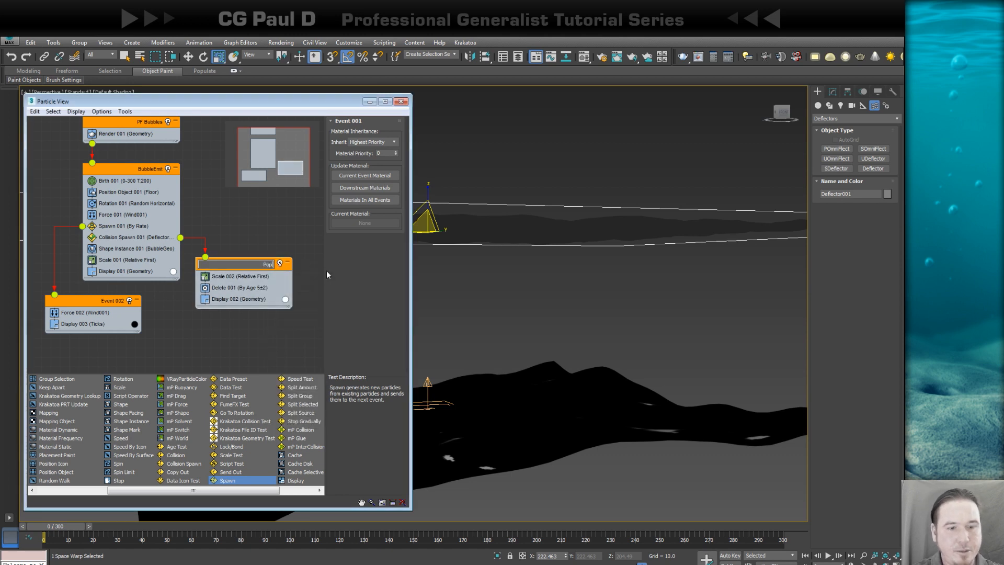
pyautogui.press('Return')
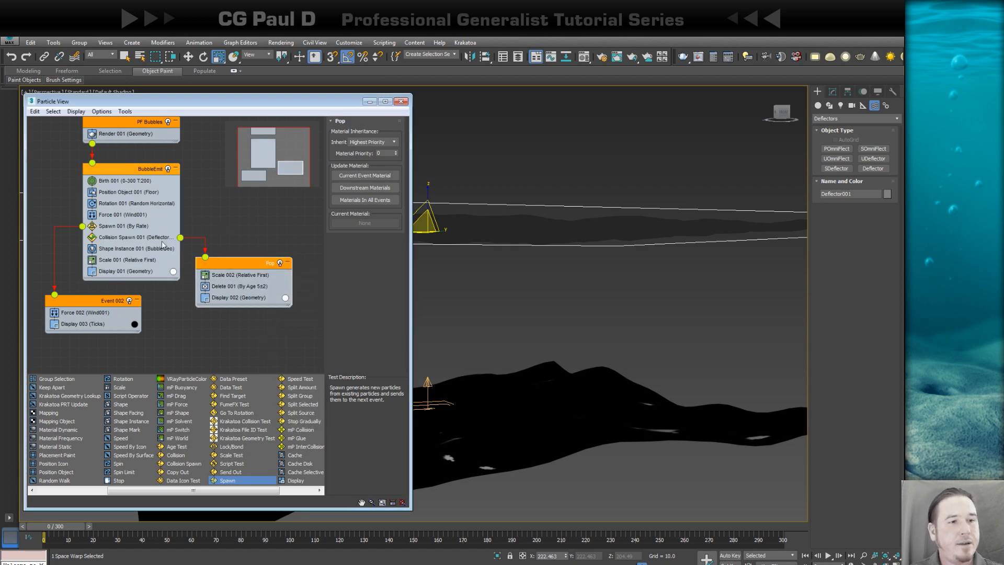
# Step: Rename the event fed by BubbleEmit's Spawn test as SecondaryBubbles
pyautogui.click(112, 302)
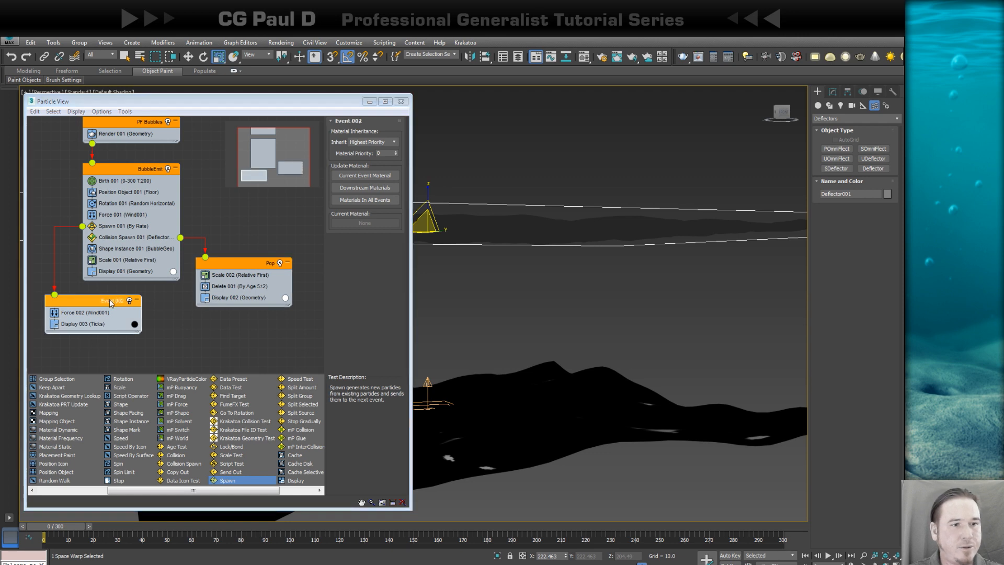
pyautogui.rightClick(110, 302)
pyautogui.click(126, 422)
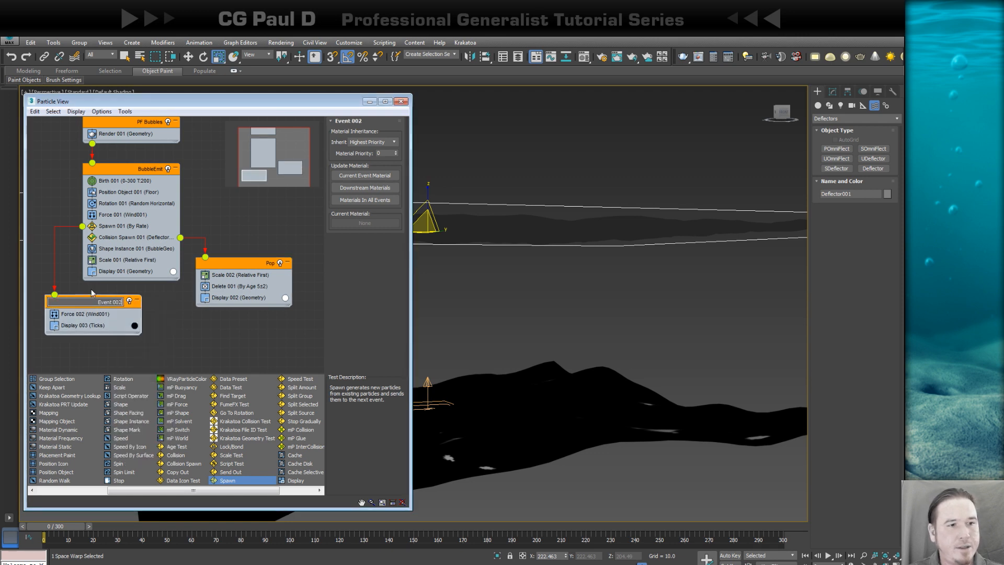
pyautogui.write('S')
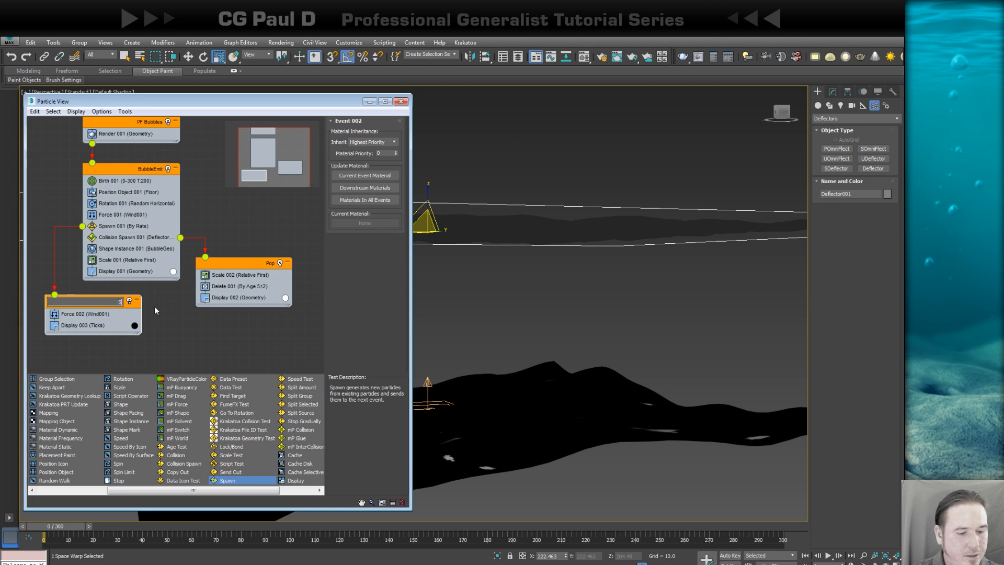
pyautogui.write('econdaryBubbles')
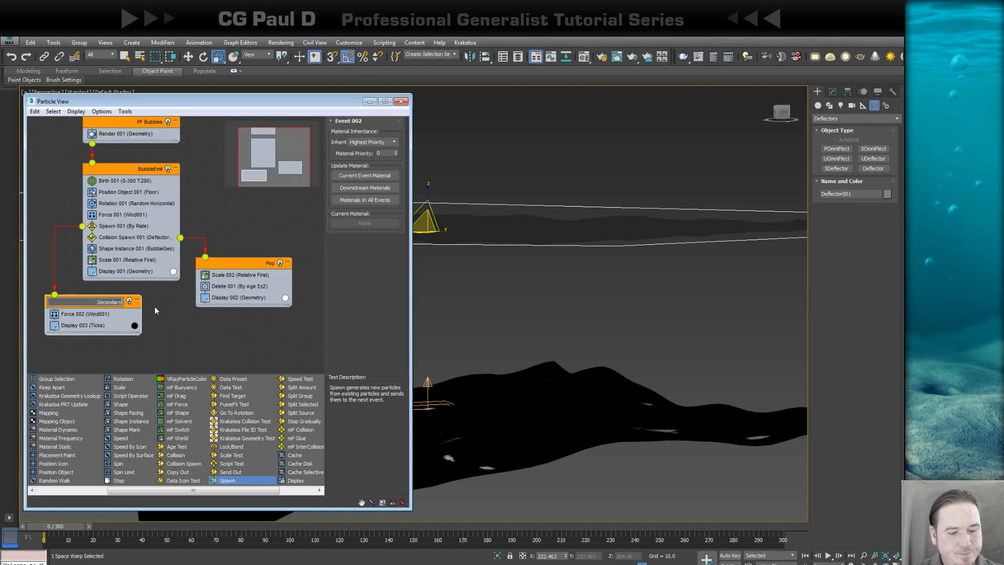
pyautogui.click(133, 236)
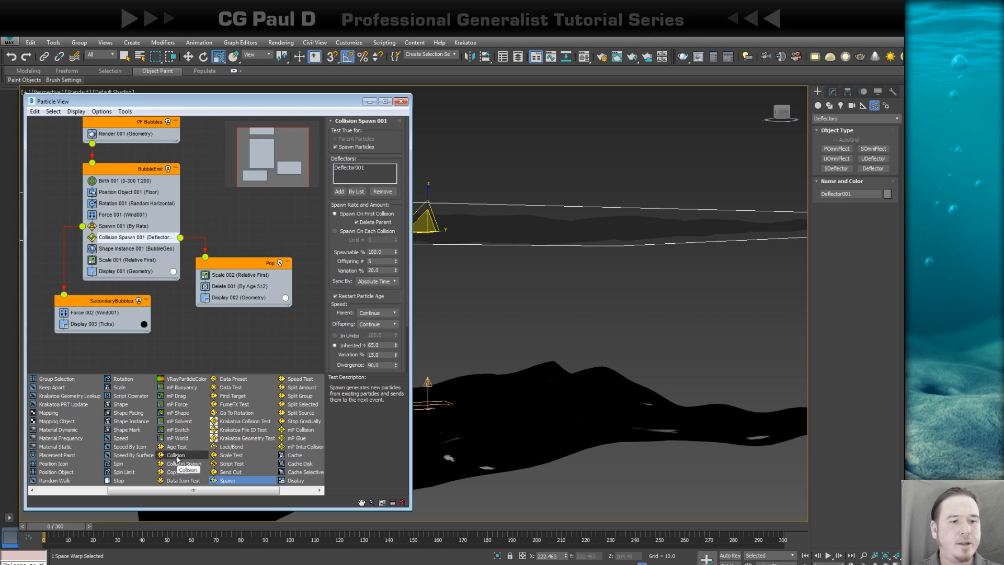
# Step: Add a Collision test below the Force operator in SecondaryBubbles and assign Deflector001 as its deflector
pyautogui.moveTo(177, 456); pyautogui.dragTo(88, 323)
pyautogui.click(92, 326)
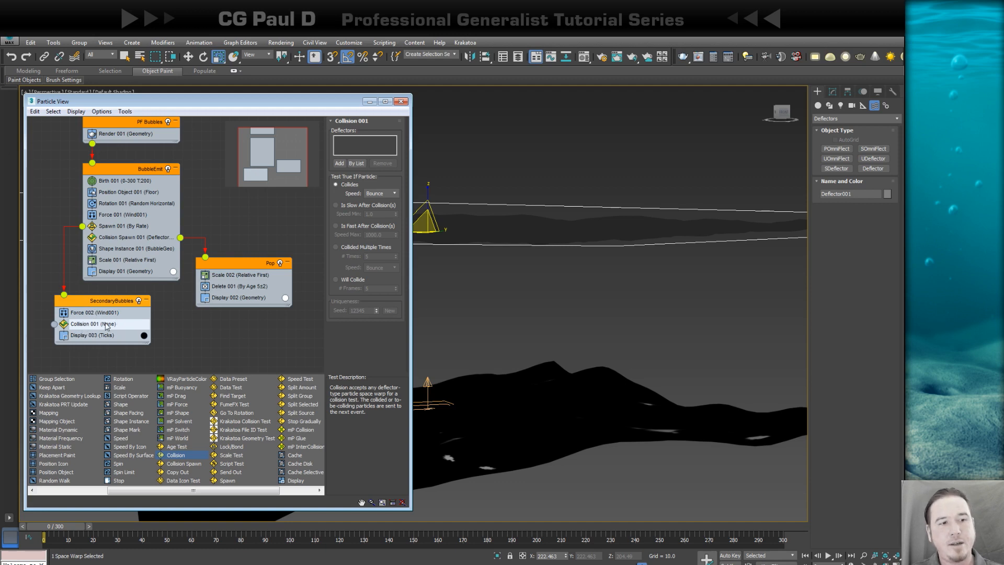
pyautogui.click(357, 163)
pyautogui.doubleClick(48, 92)
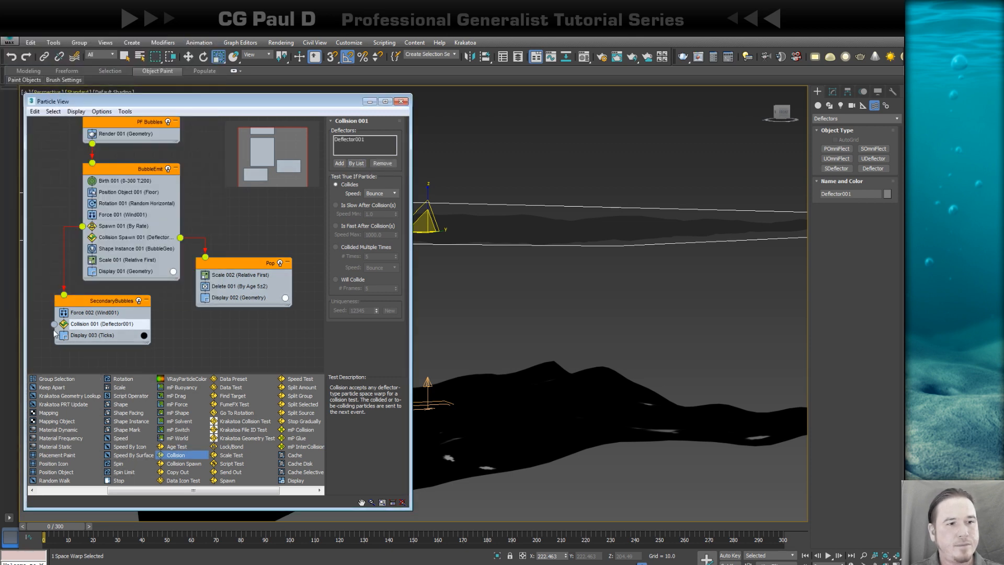
# Step: Create a new event with a Delete operator below SecondaryBubbles, wire the Collision test's output to it, and tidy the event positions
pyautogui.moveTo(116, 302); pyautogui.dragTo(126, 301)
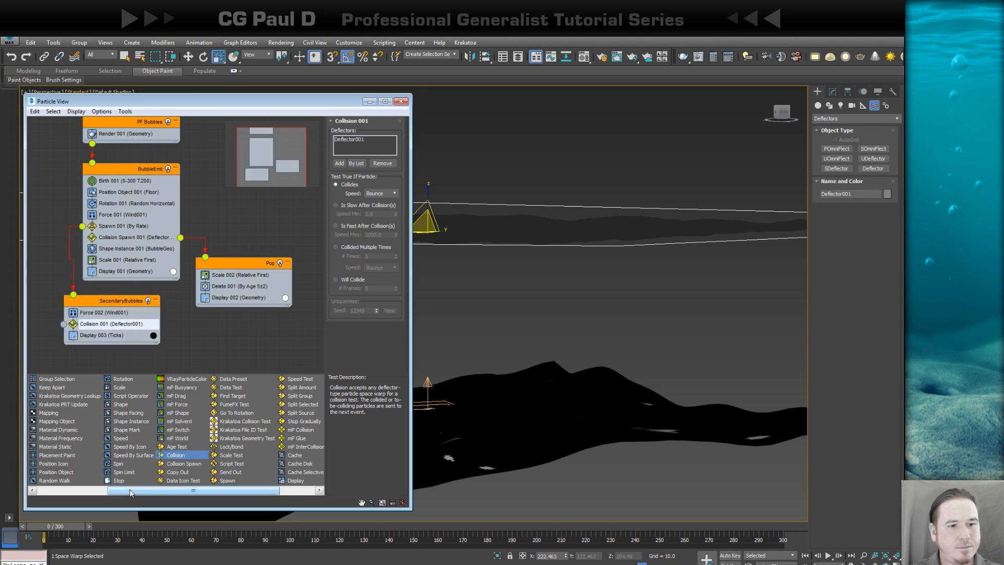
pyautogui.moveTo(130, 492); pyautogui.dragTo(96, 491)
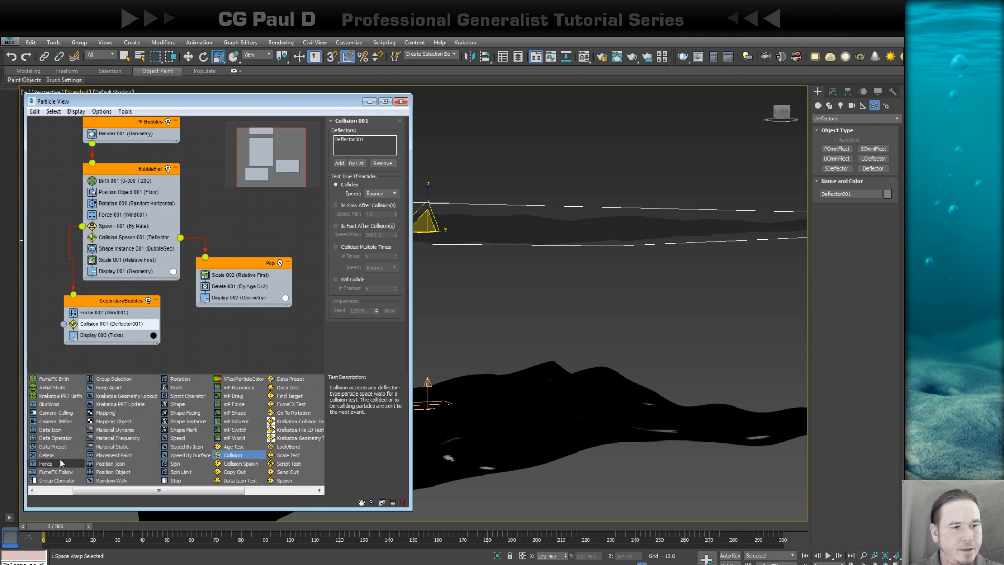
pyautogui.moveTo(60, 457); pyautogui.dragTo(58, 429)
pyautogui.moveTo(52, 359); pyautogui.dragTo(52, 360)
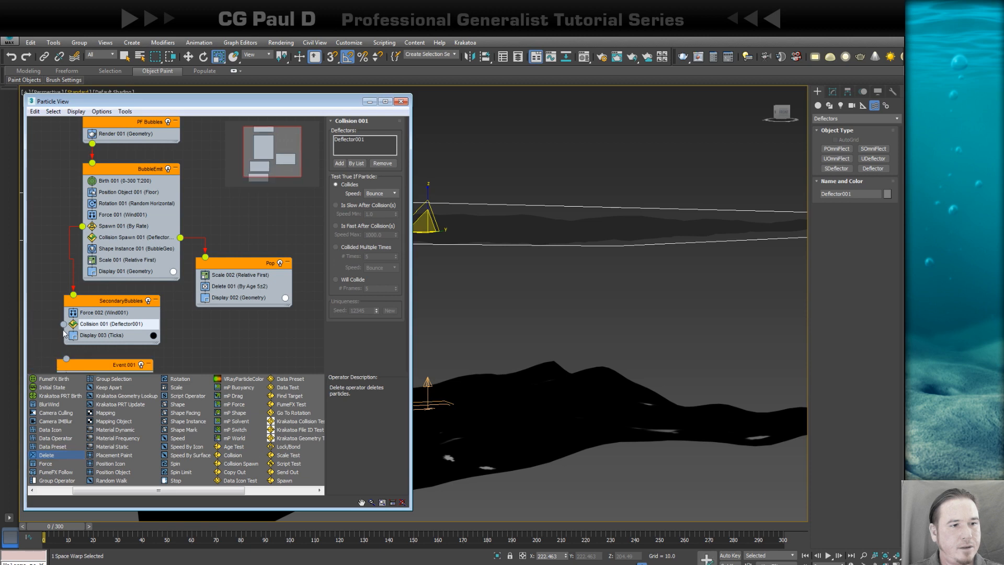
pyautogui.moveTo(63, 323); pyautogui.dragTo(67, 359)
pyautogui.moveTo(235, 336); pyautogui.dragTo(265, 269, button='middle')
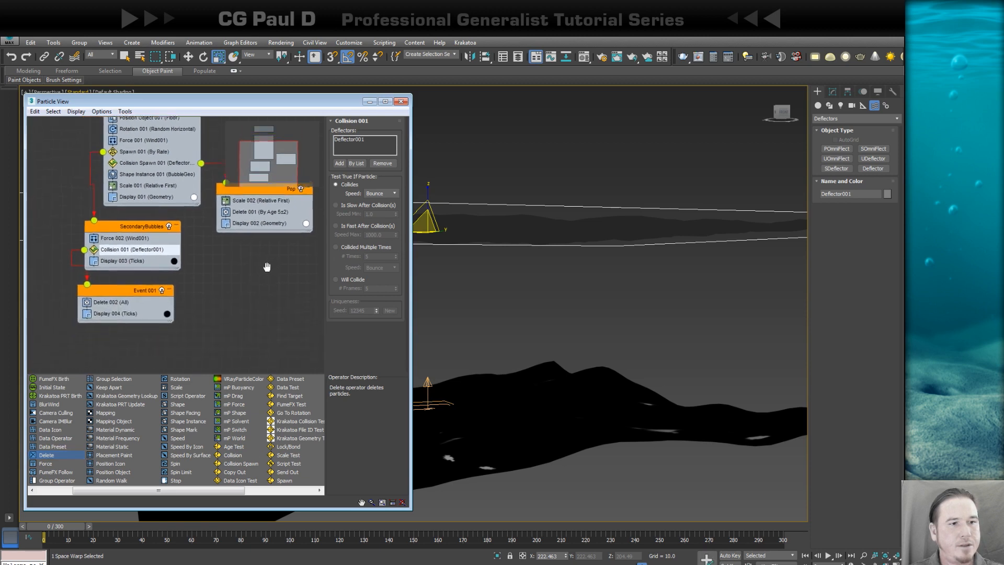
pyautogui.moveTo(137, 289); pyautogui.dragTo(118, 294)
pyautogui.click(97, 302)
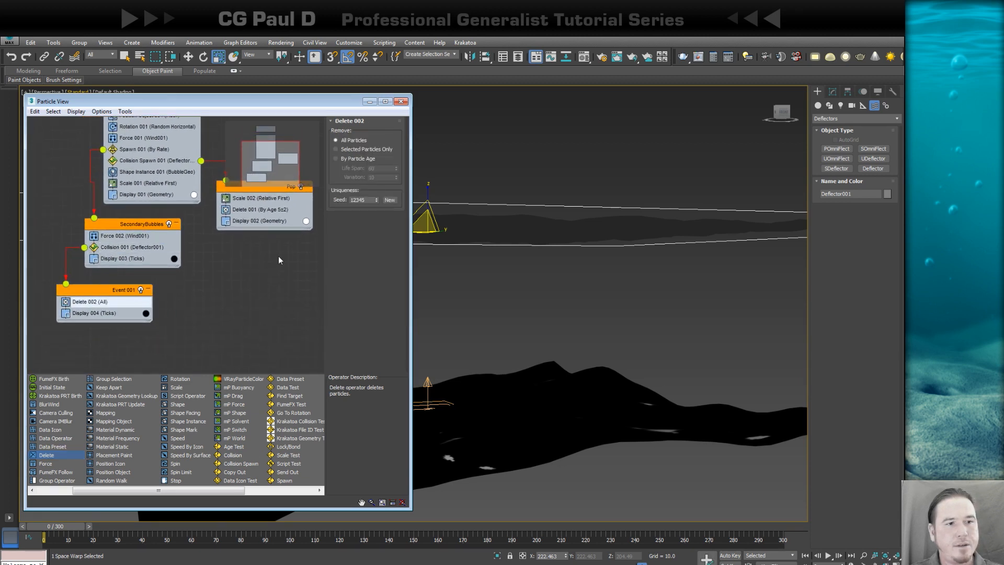
# Step: With the simulation at frame 86, set the SecondaryBubbles Display operator's colour to white and its type to Geometry
pyautogui.moveTo(66, 527); pyautogui.dragTo(278, 517)
pyautogui.click(174, 258)
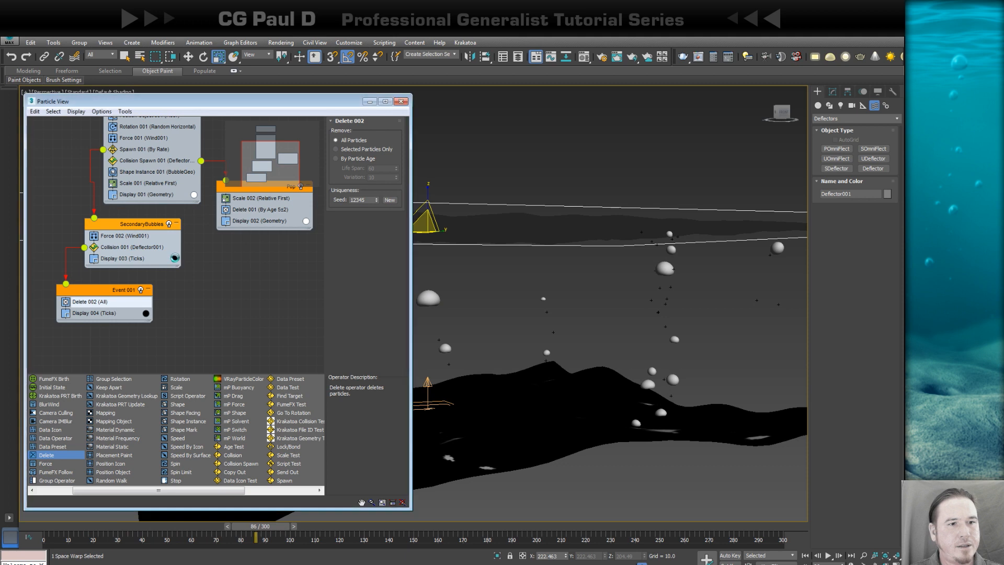
pyautogui.moveTo(270, 142); pyautogui.dragTo(271, 157)
pyautogui.click(348, 170)
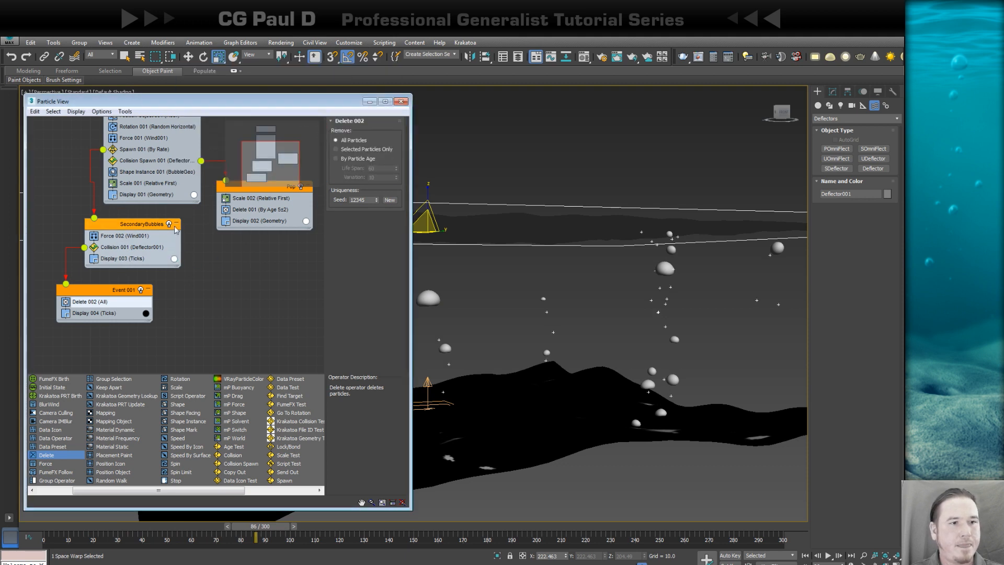
pyautogui.click(133, 258)
pyautogui.click(373, 136)
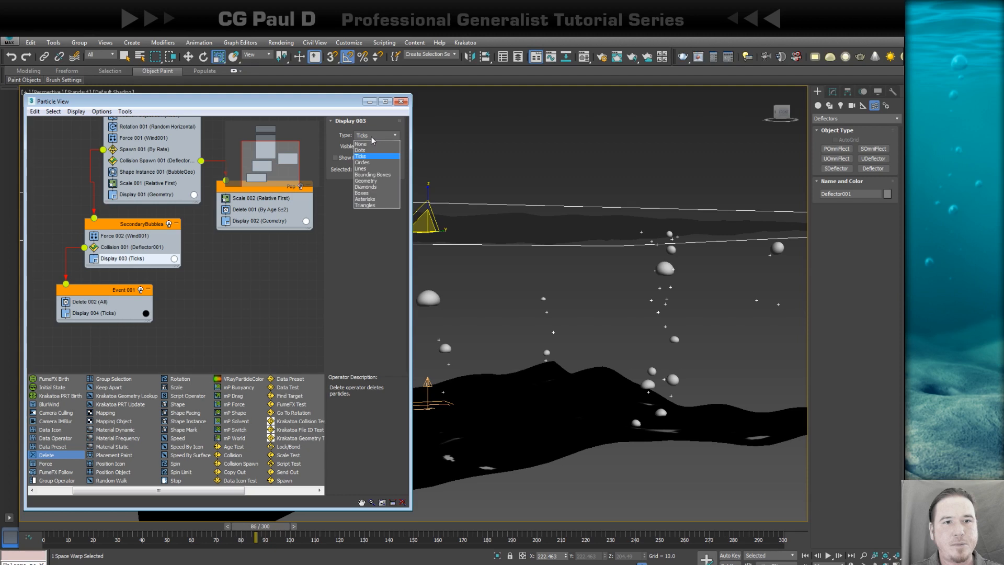
pyautogui.click(366, 180)
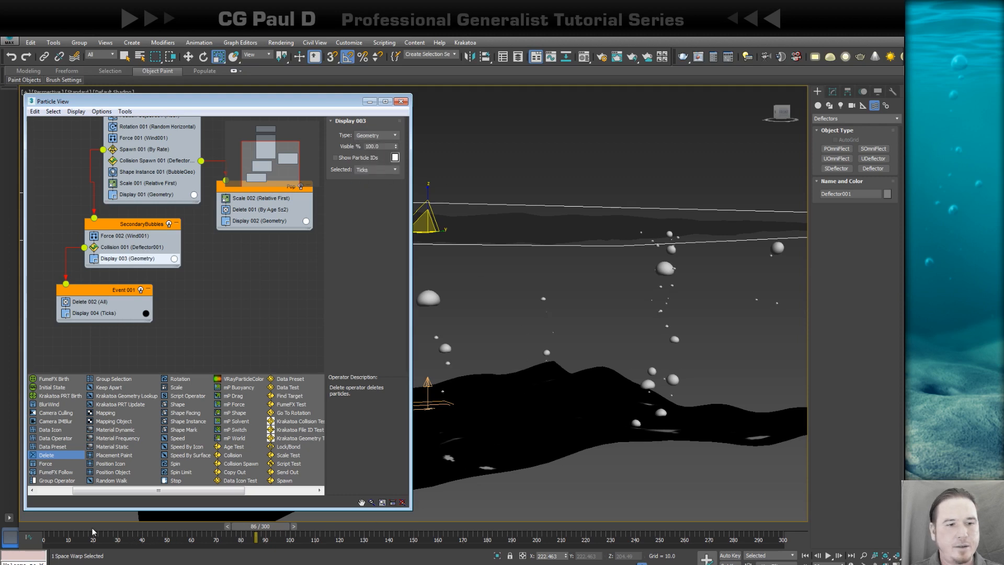
# Step: Scrub the bubble simulation from the start to frame 229, close Particle View, and examine the bubbles around the water surface
pyautogui.moveTo(47, 526); pyautogui.dragTo(601, 456)
pyautogui.moveTo(566, 297); pyautogui.dragTo(588, 284, button='middle')
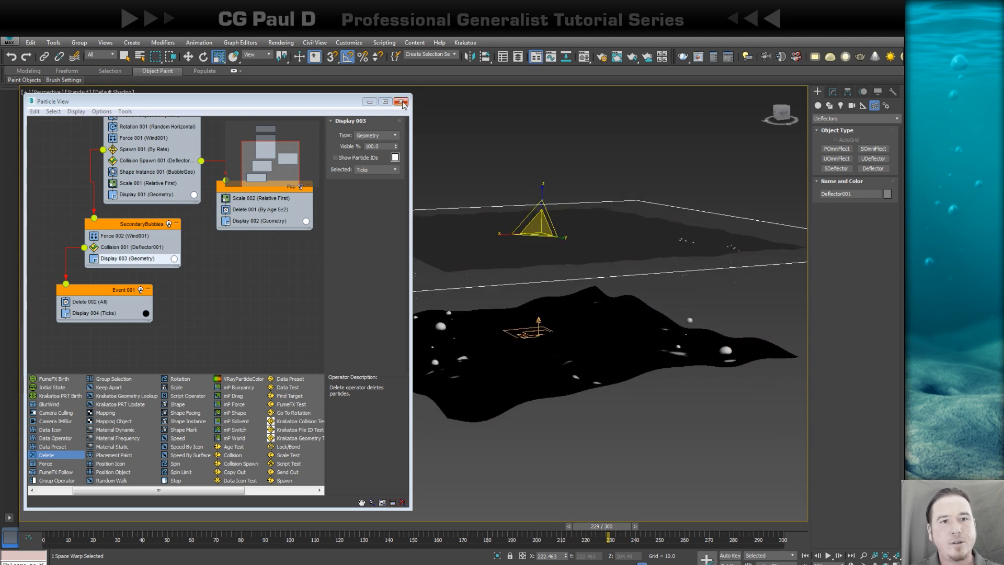
pyautogui.click(401, 100)
pyautogui.keyDown('alt'); pyautogui.moveTo(419, 157); pyautogui.dragTo(497, 201, button='middle'); pyautogui.keyUp('alt')
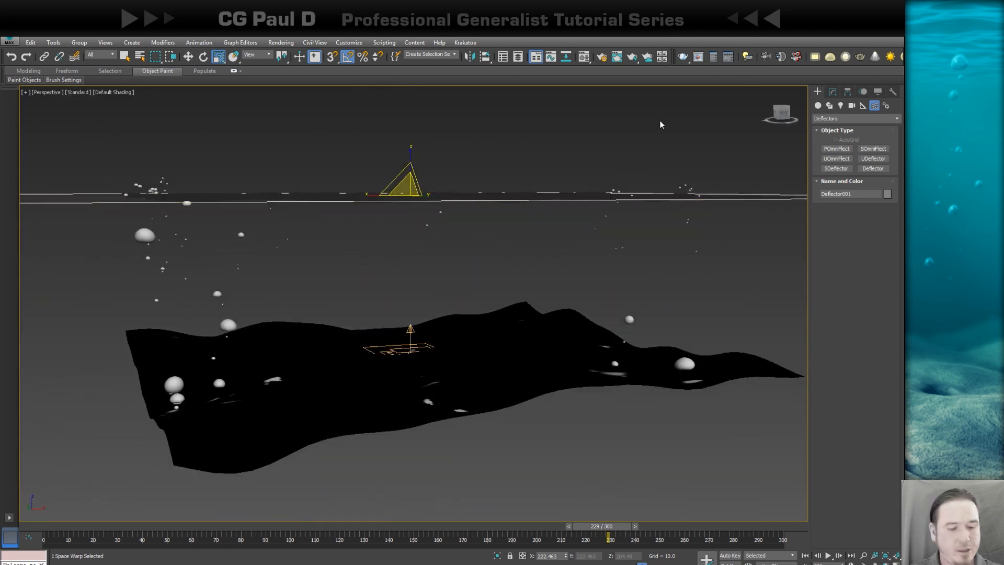
# Step: Open the Material Editor, pick the third sample slot, show its enlarged preview, and name the material Bubble
pyautogui.press('m')
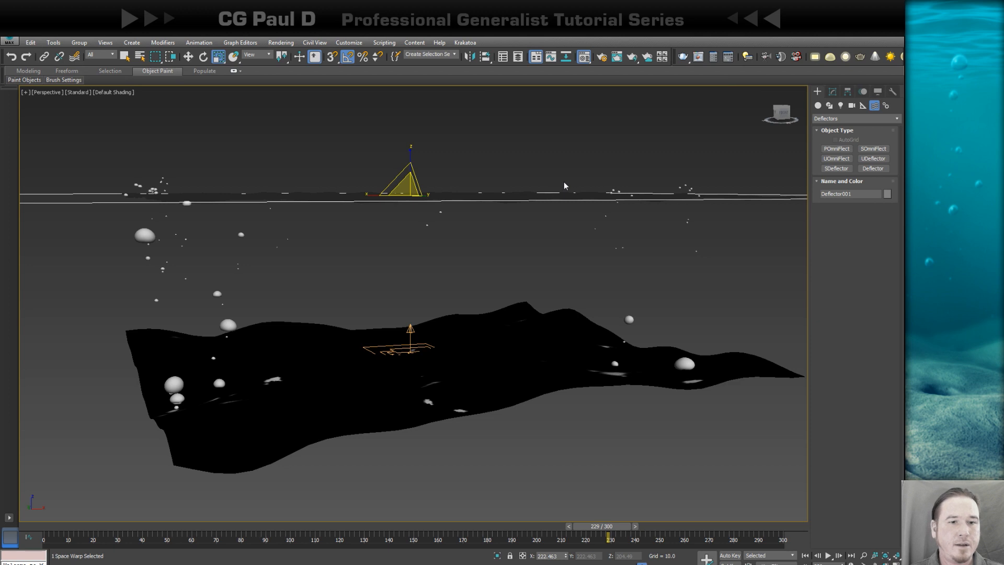
pyautogui.moveTo(194, 115); pyautogui.dragTo(135, 124)
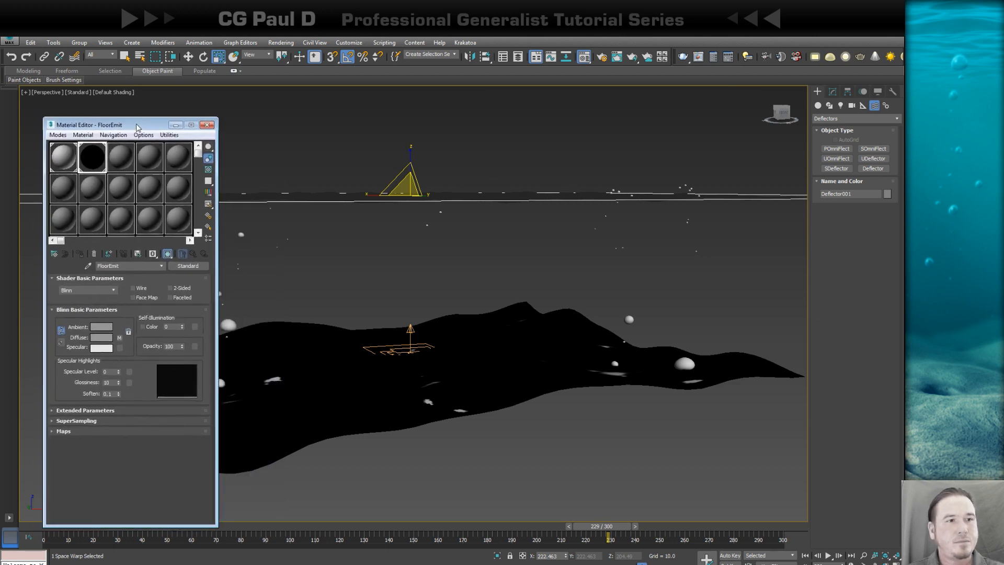
pyautogui.click(125, 152)
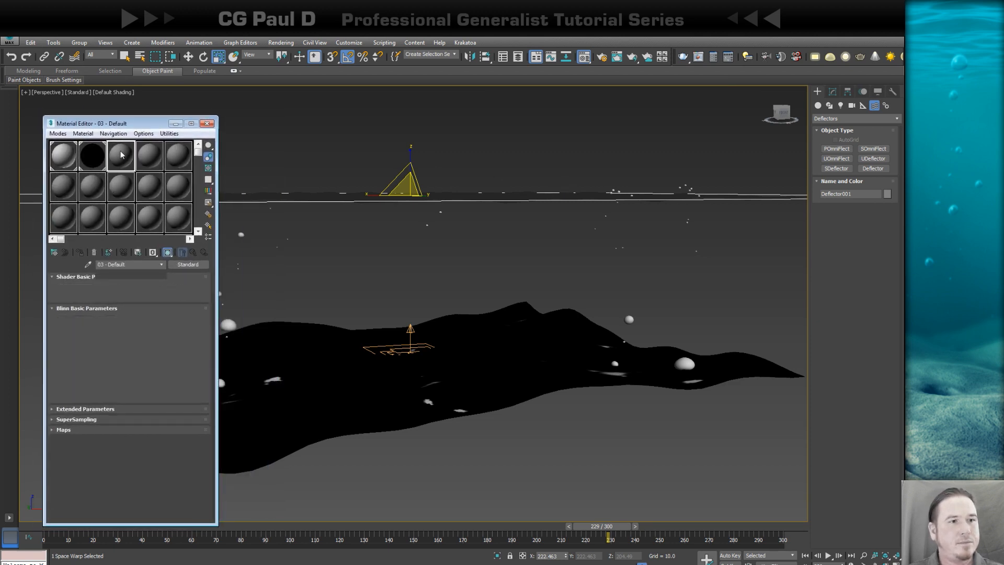
pyautogui.doubleClick(121, 154)
pyautogui.moveTo(162, 123); pyautogui.dragTo(148, 110)
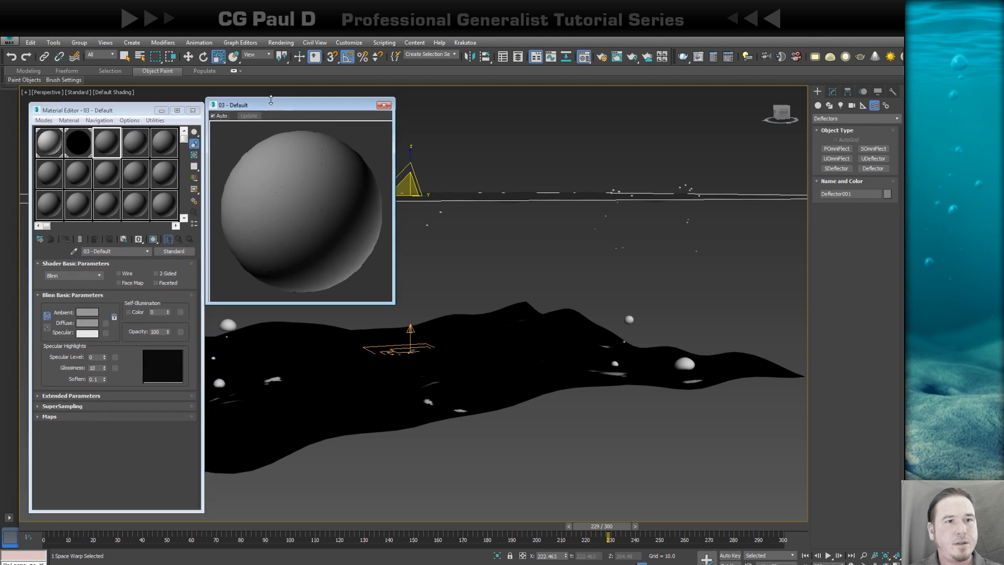
pyautogui.doubleClick(104, 251)
pyautogui.write('B')
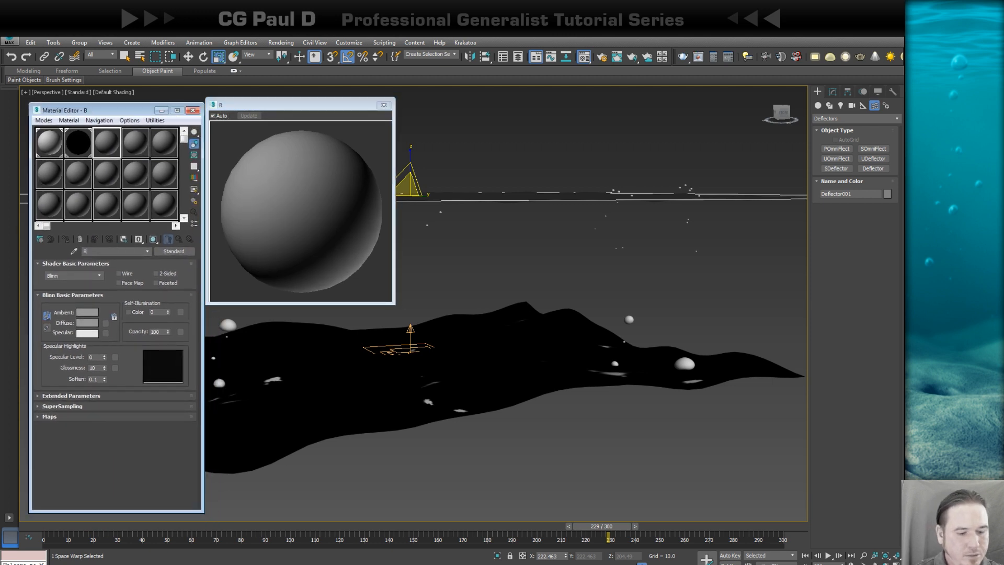
pyautogui.write('ubble')
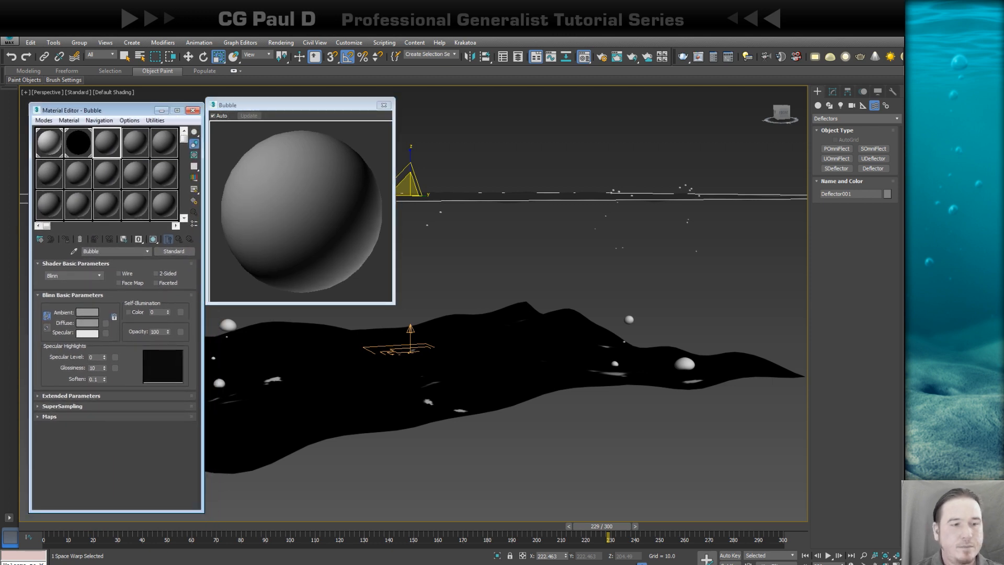
# Step: Set the Bubble material's diffuse colour to a muted teal with hue 126, saturation 96 and value 170
pyautogui.click(87, 322)
pyautogui.click(228, 104)
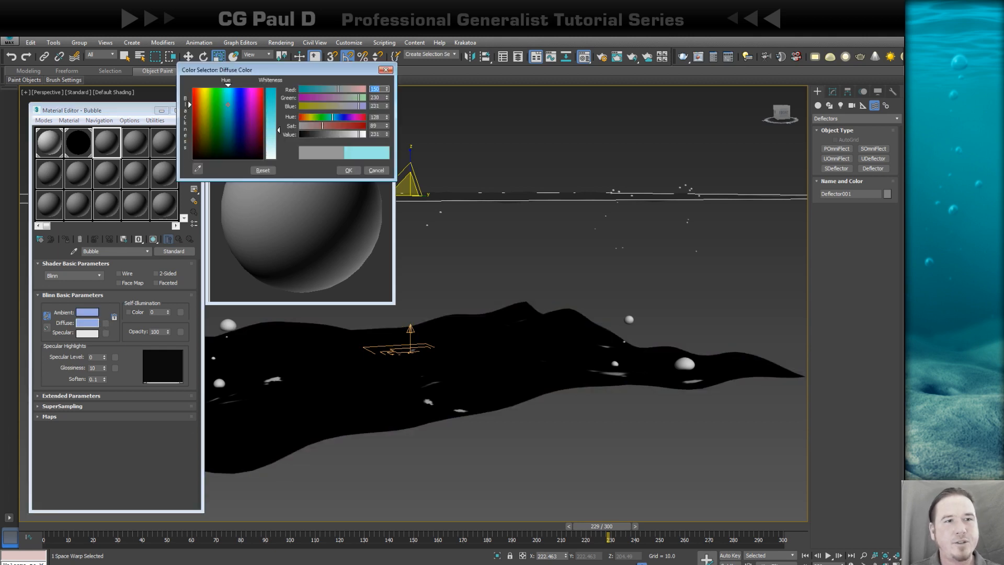
pyautogui.moveTo(228, 105); pyautogui.dragTo(227, 97)
pyautogui.moveTo(337, 138); pyautogui.dragTo(344, 138)
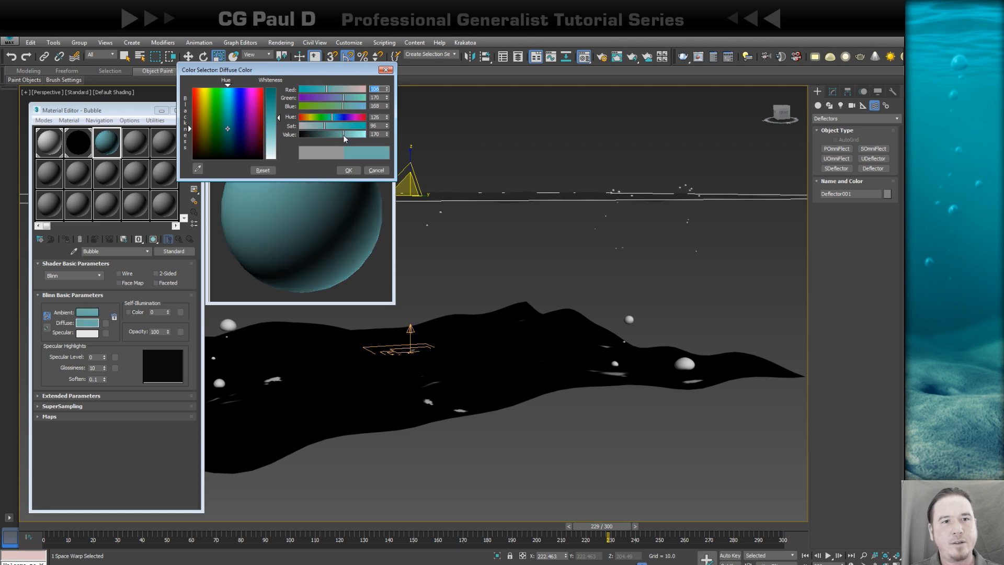
pyautogui.click(355, 171)
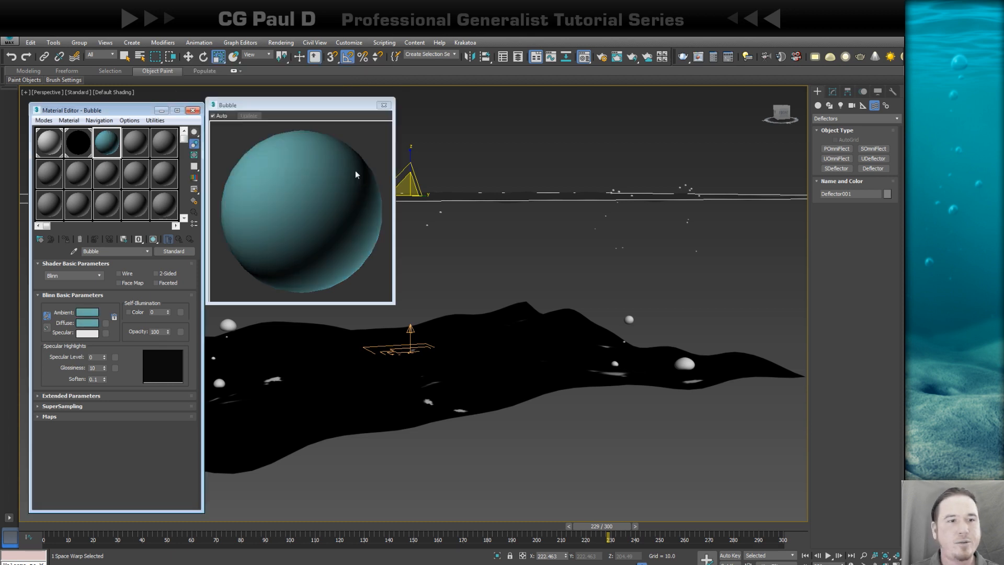
# Step: Set the Bubble material's opacity to 15 and shift the enlarged preview window slightly
pyautogui.doubleClick(155, 331)
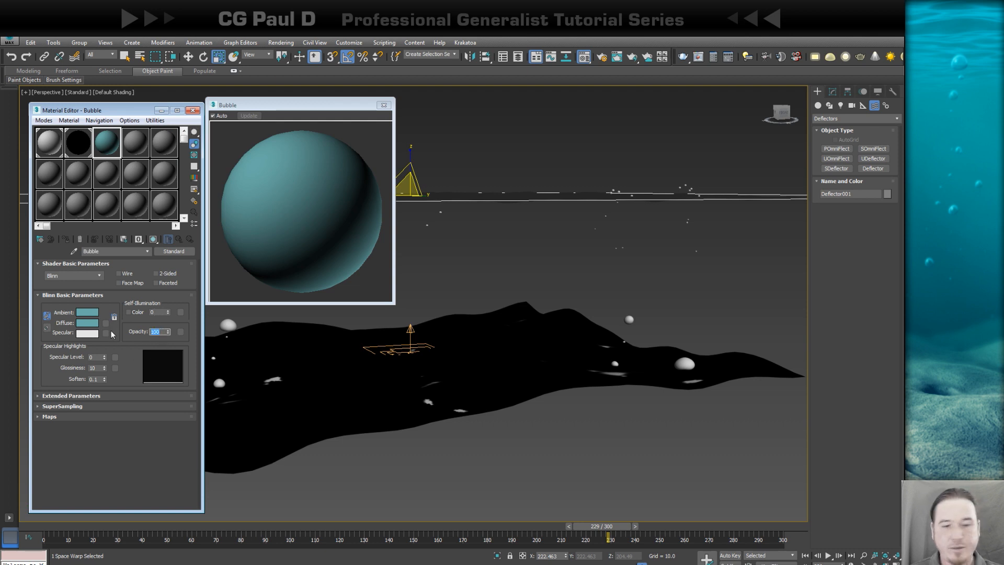
pyautogui.write('15')
pyautogui.press('Return')
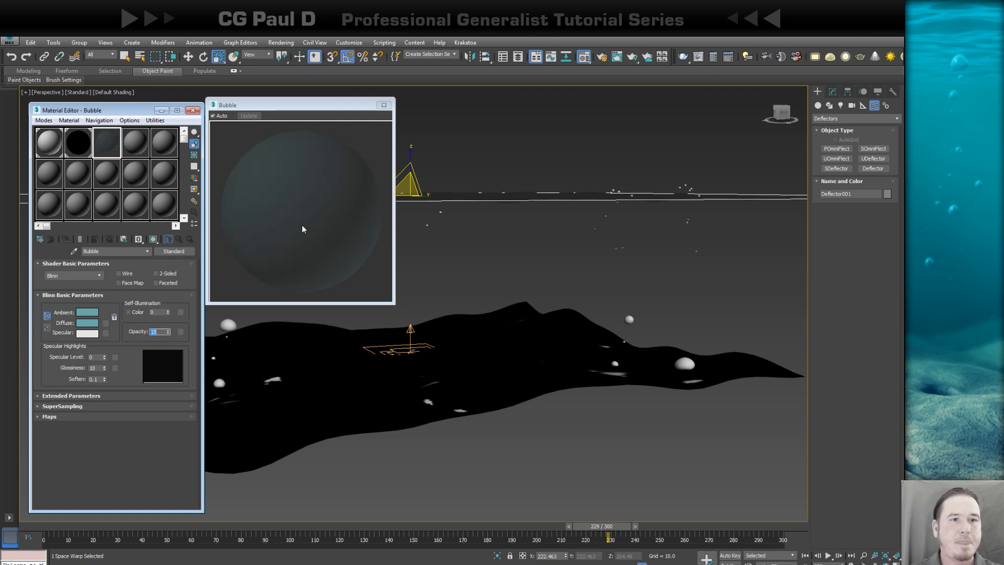
pyautogui.moveTo(319, 108); pyautogui.dragTo(322, 112)
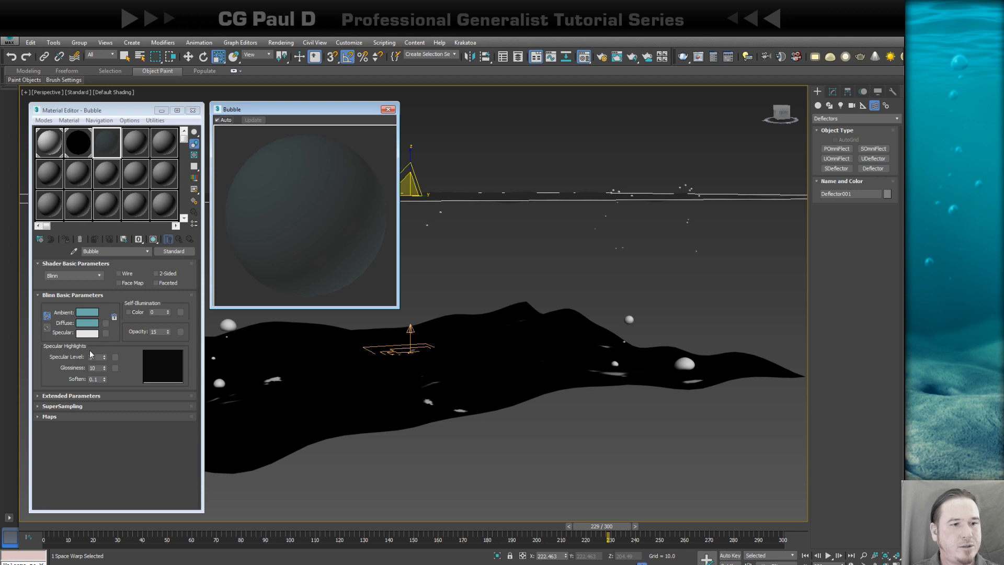
# Step: Set the Bubble material's specular level to 100 and glossiness to 50, and switch its shader to Phong
pyautogui.moveTo(101, 357); pyautogui.dragTo(63, 367)
pyautogui.write('100')
pyautogui.press('Return')
pyautogui.write('50')
pyautogui.press('Return')
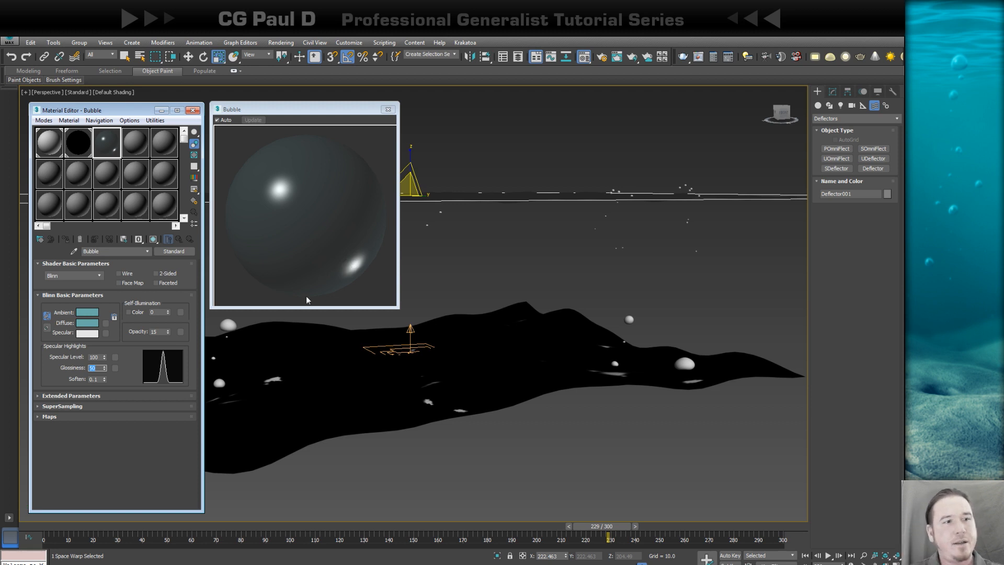
pyautogui.click(70, 275)
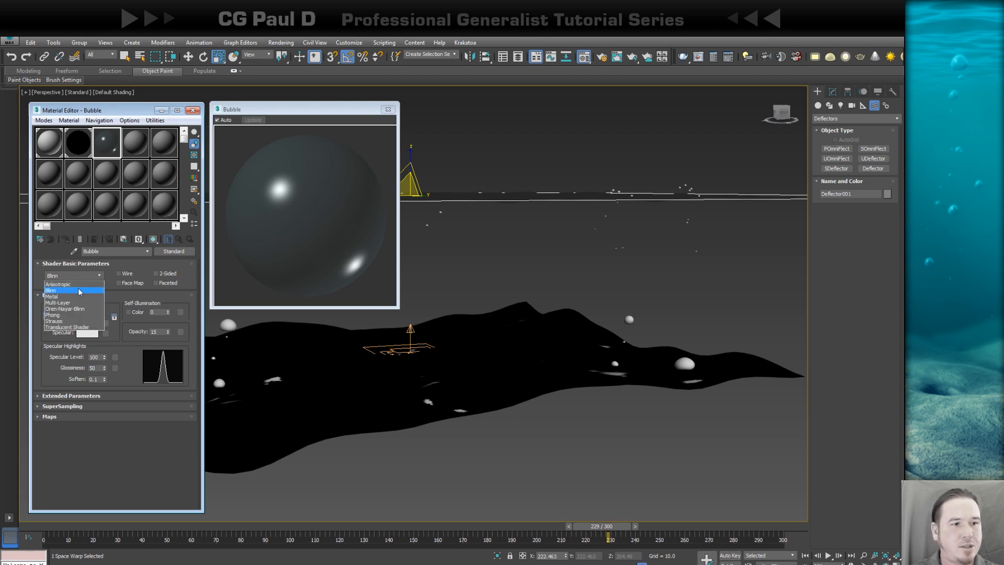
pyautogui.click(57, 315)
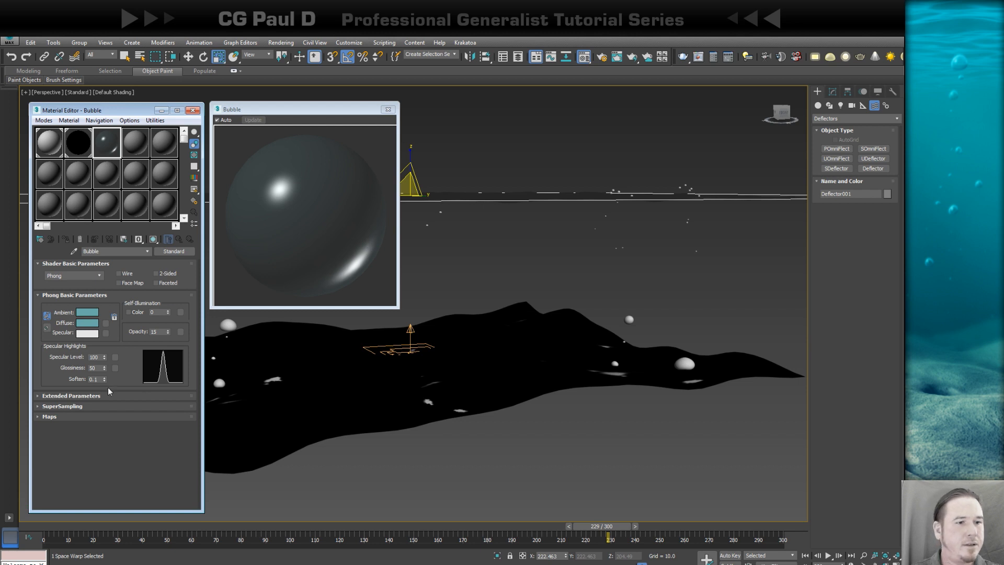
# Step: Assign the EnvReflect.png image as a Bitmap in the Bubble material's Reflection map slot
pyautogui.click(51, 415)
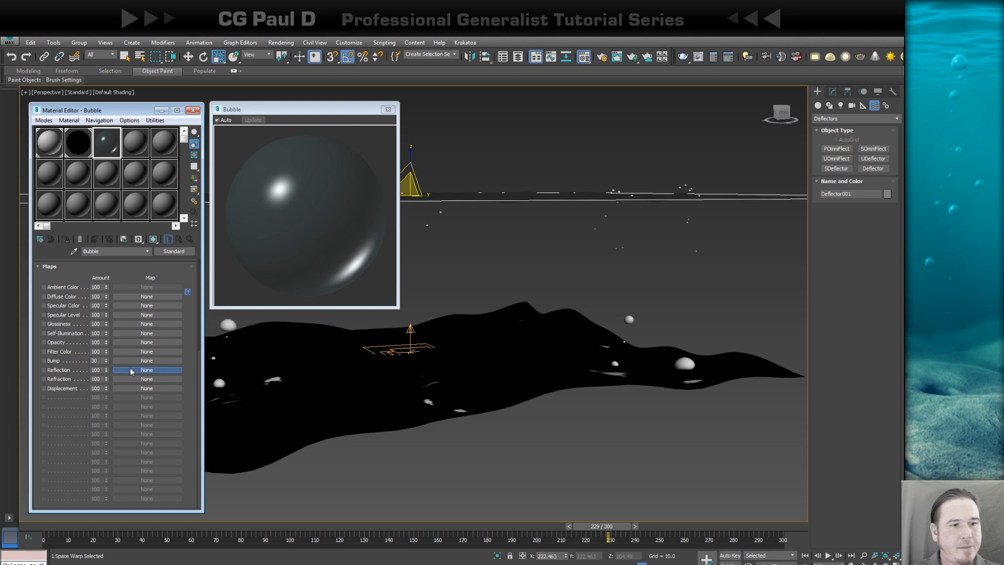
pyautogui.click(130, 370)
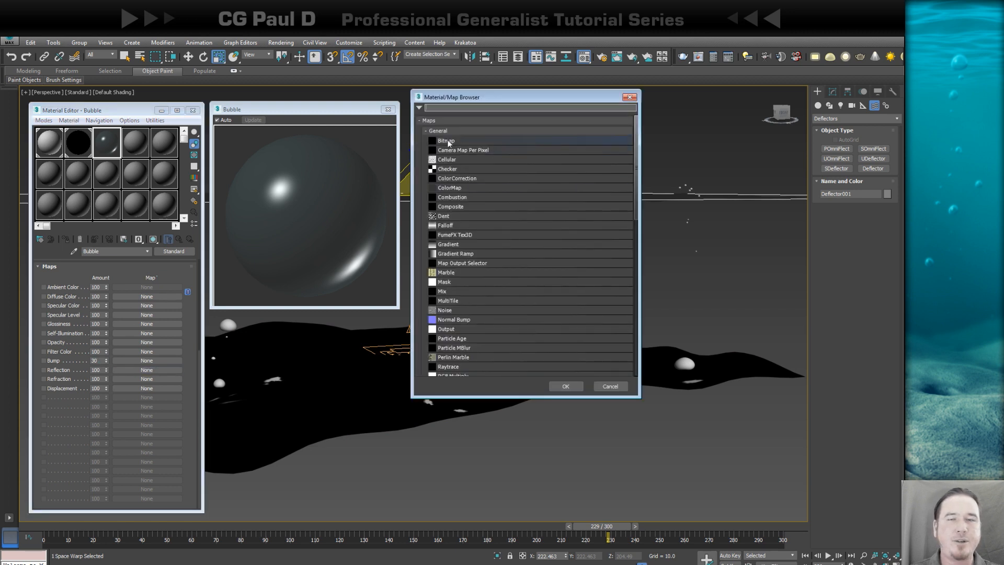
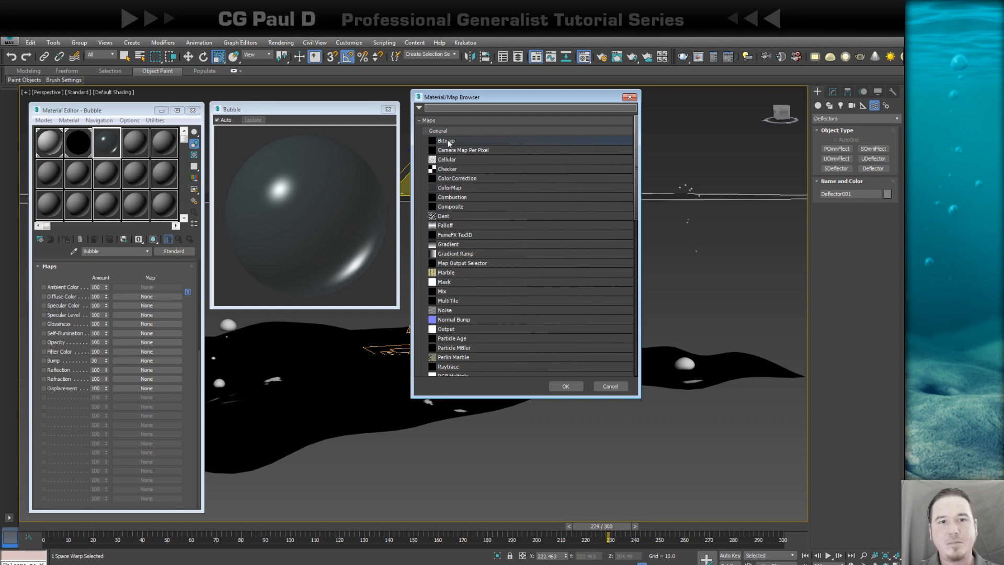
pyautogui.doubleClick(446, 141)
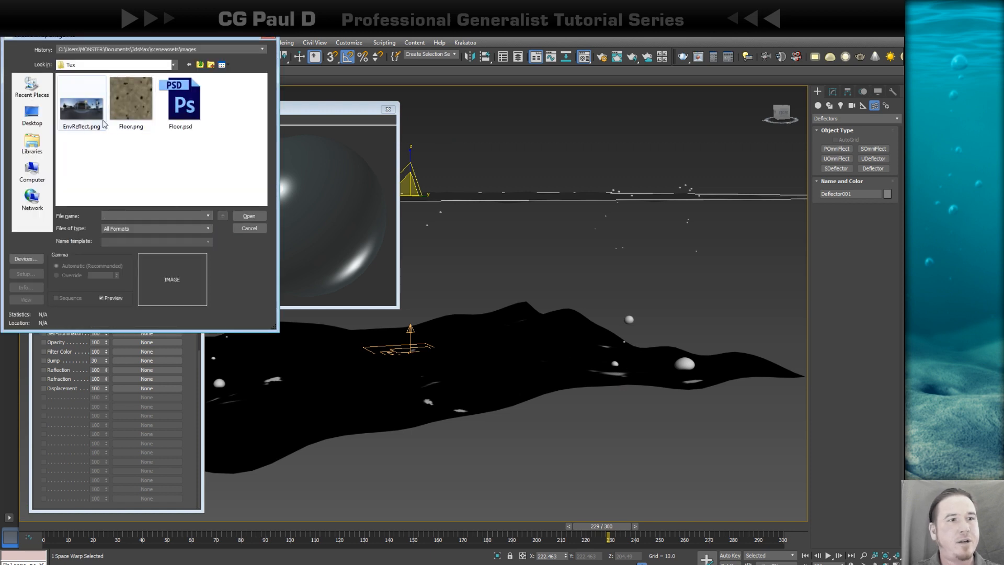
pyautogui.doubleClick(77, 109)
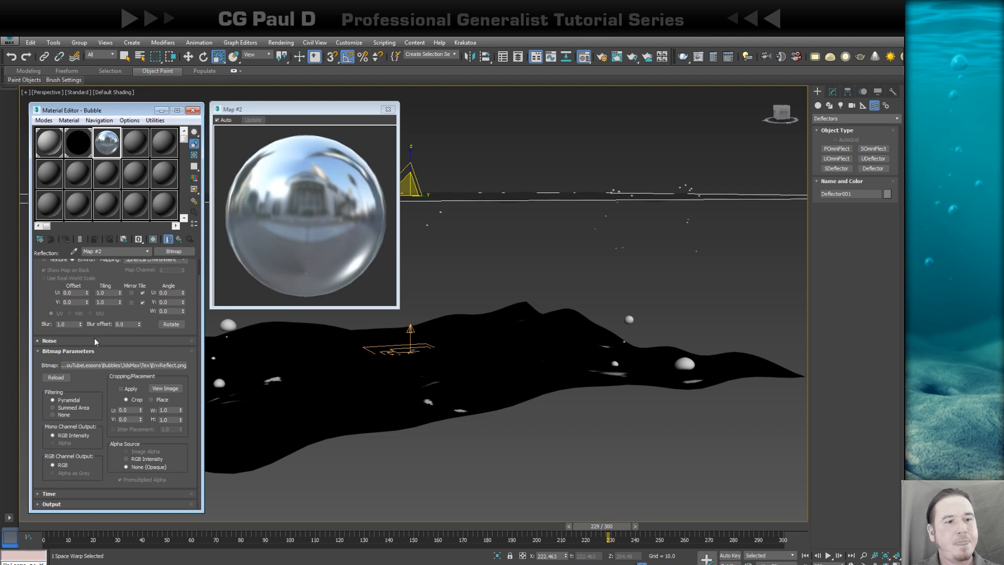
pyautogui.scroll(1, 201, 282)
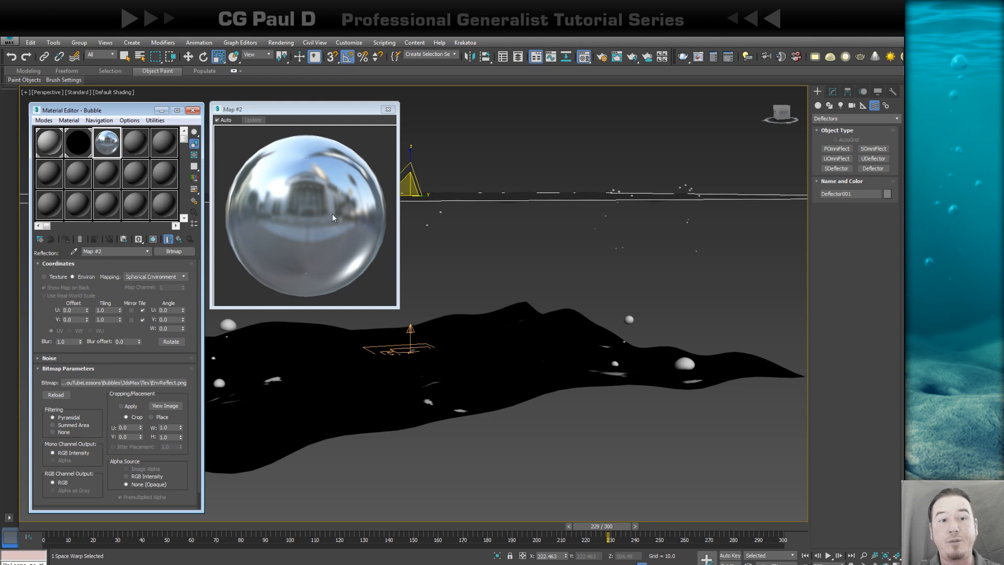
# Step: Replace the reflection bitmap with a Falloff map, keeping the old map as a sub-map
pyautogui.click(178, 252)
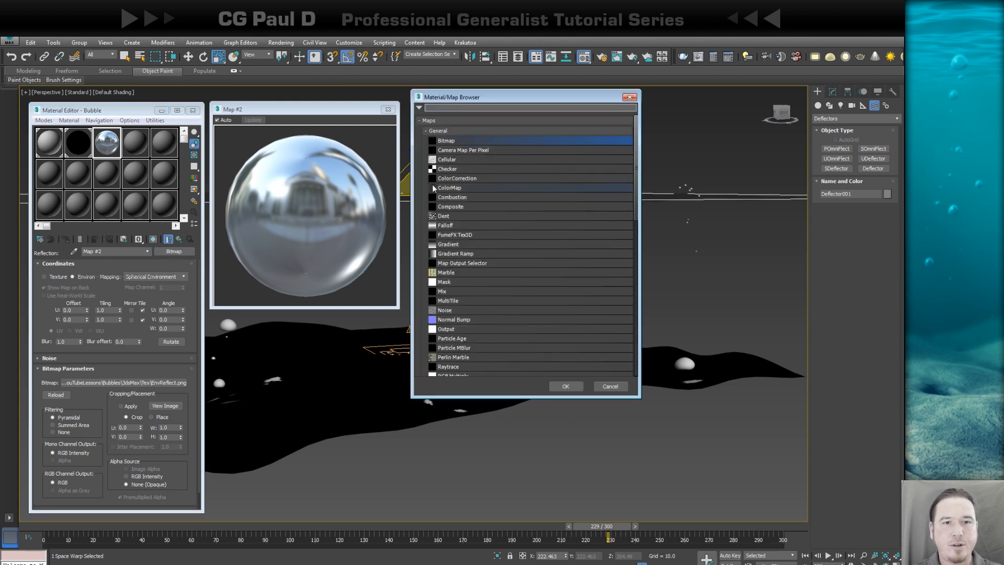
pyautogui.click(445, 228)
pyautogui.doubleClick(445, 228)
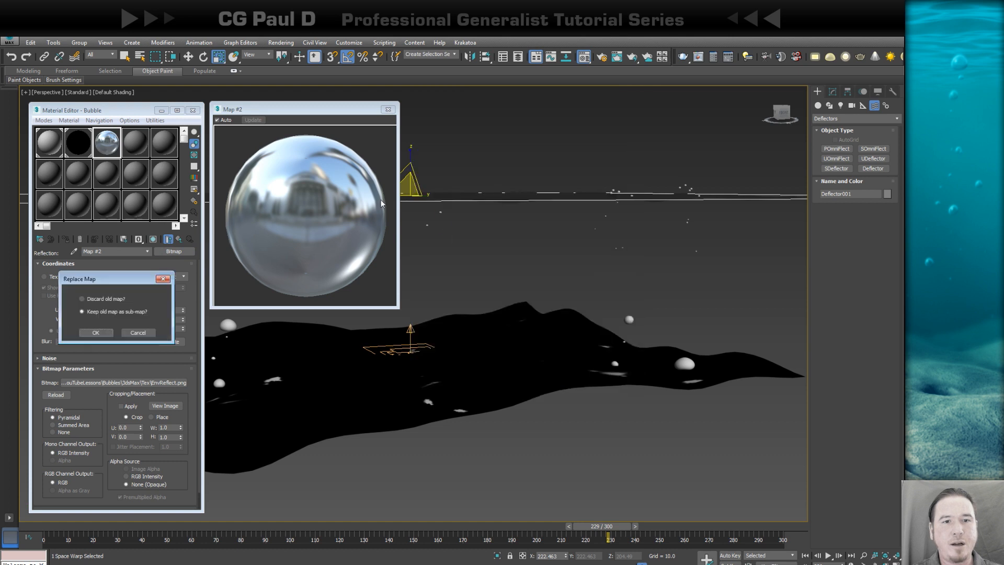
pyautogui.click(102, 333)
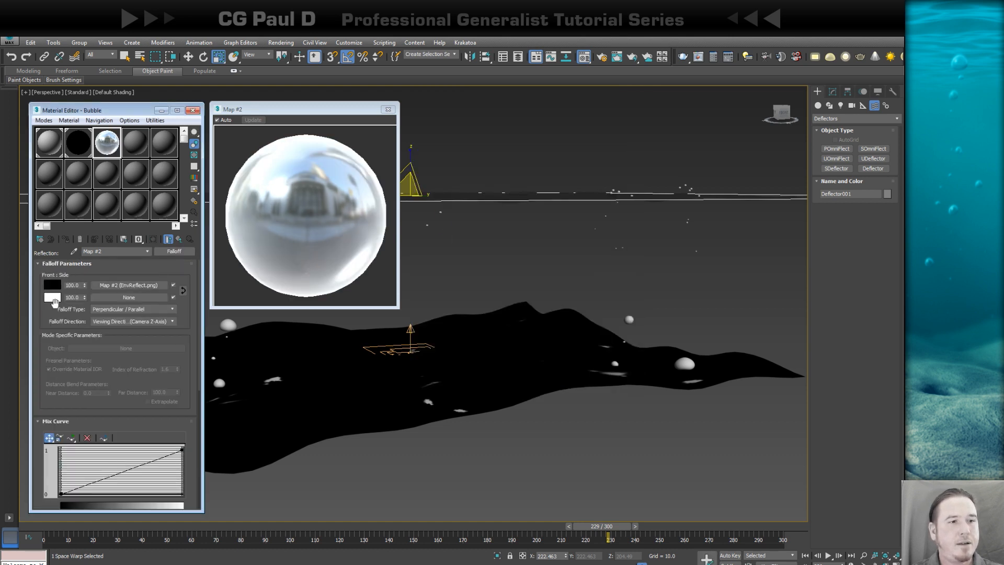
# Step: Swap the Falloff map's front and side entries and set the front colour to black
pyautogui.click(183, 290)
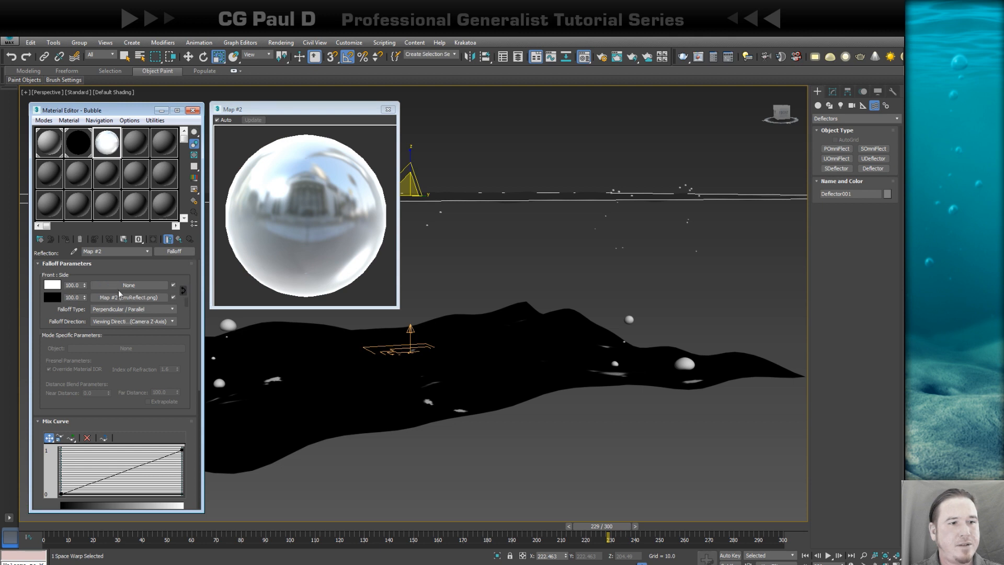
pyautogui.click(53, 285)
pyautogui.moveTo(364, 134); pyautogui.dragTo(299, 134)
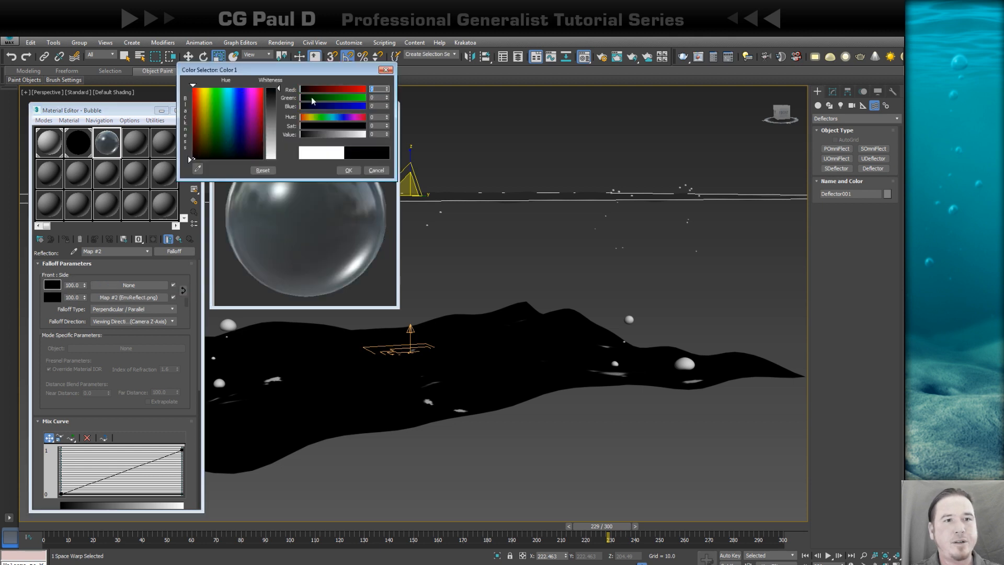
pyautogui.click(349, 171)
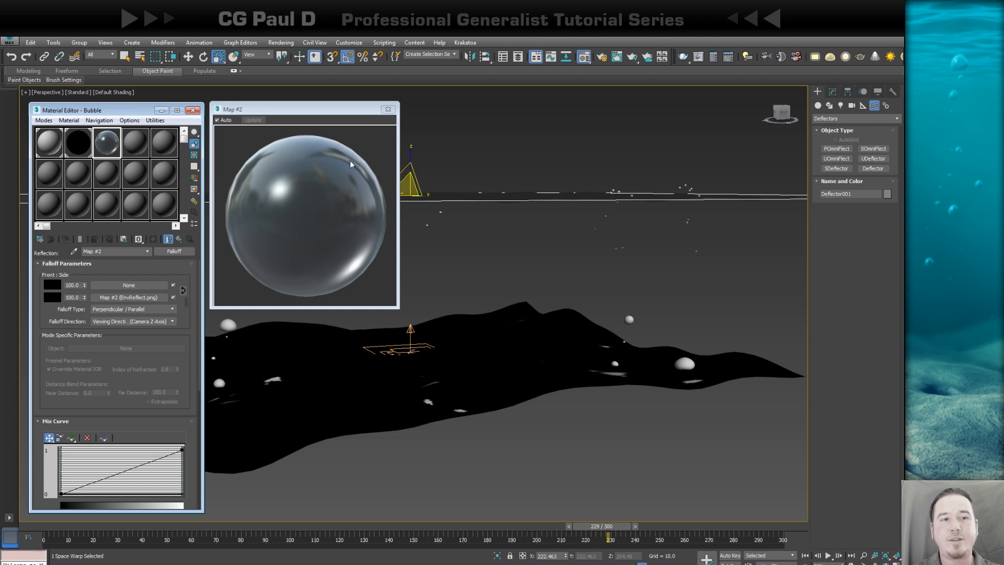
# Step: Convert both end points of the Falloff mix curve to Bezier-Corner and shape the curve into a steep S
pyautogui.scroll(-3, 198, 324)
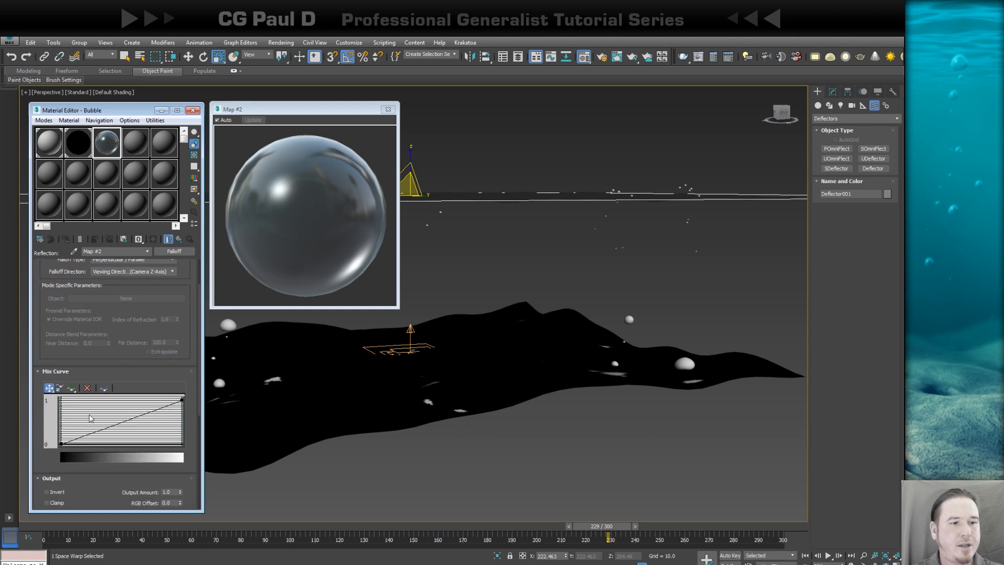
pyautogui.rightClick(62, 443)
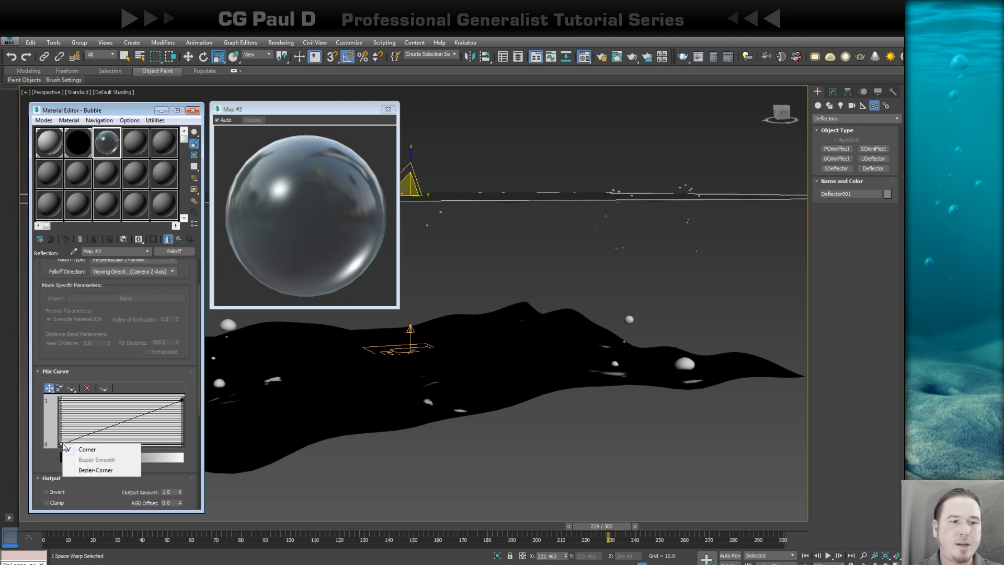
pyautogui.click(80, 467)
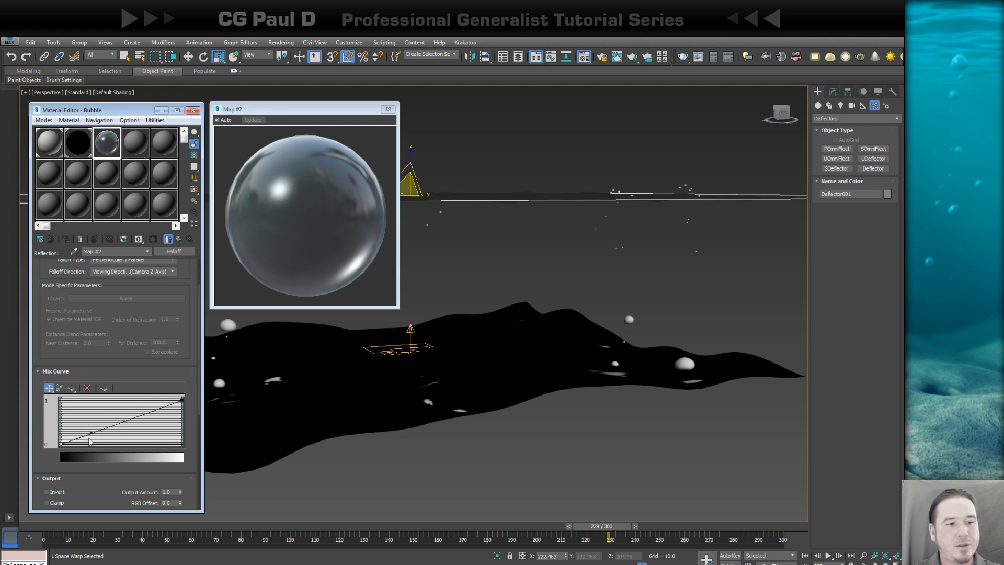
pyautogui.moveTo(91, 434); pyautogui.dragTo(185, 464)
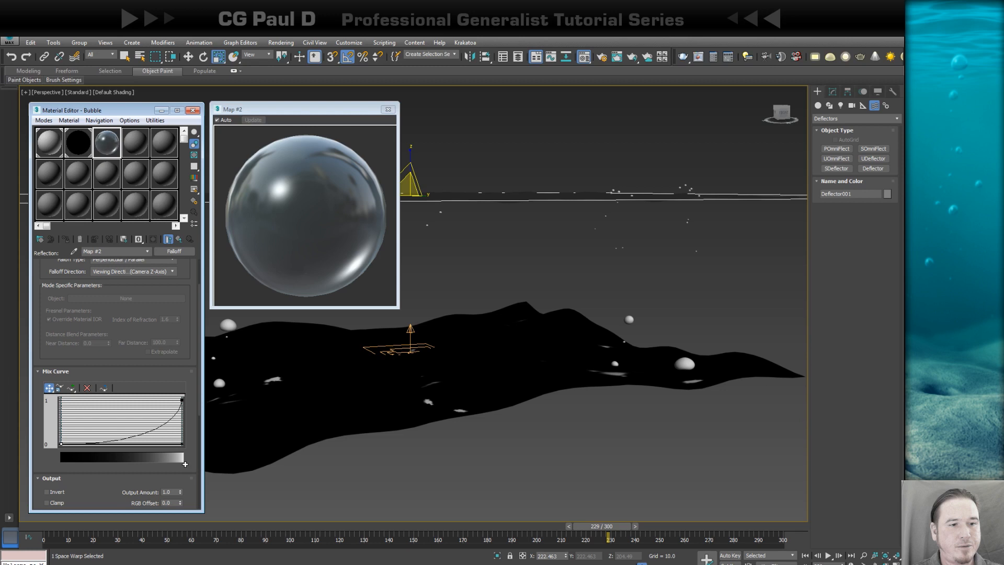
pyautogui.rightClick(182, 399)
pyautogui.click(196, 425)
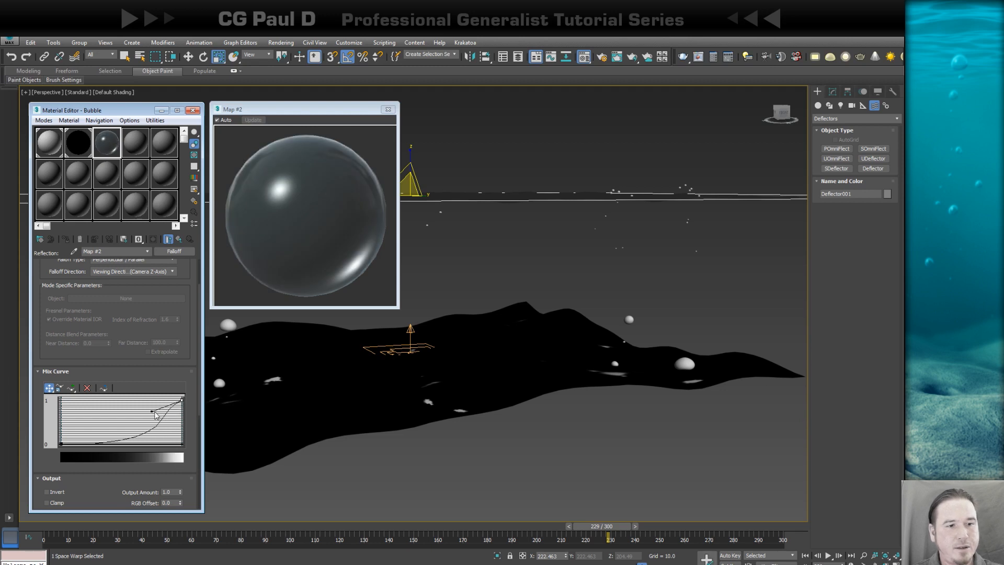
pyautogui.moveTo(152, 409); pyautogui.dragTo(75, 400)
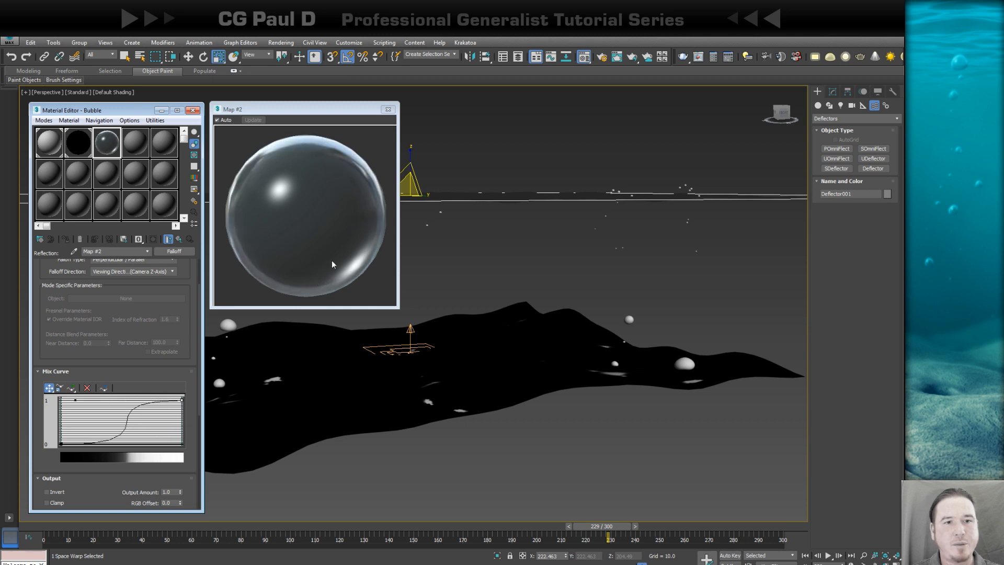
pyautogui.moveTo(76, 400); pyautogui.dragTo(100, 399)
# Step: Try an output amount of 2 on the reflection's Falloff map
pyautogui.click(168, 491)
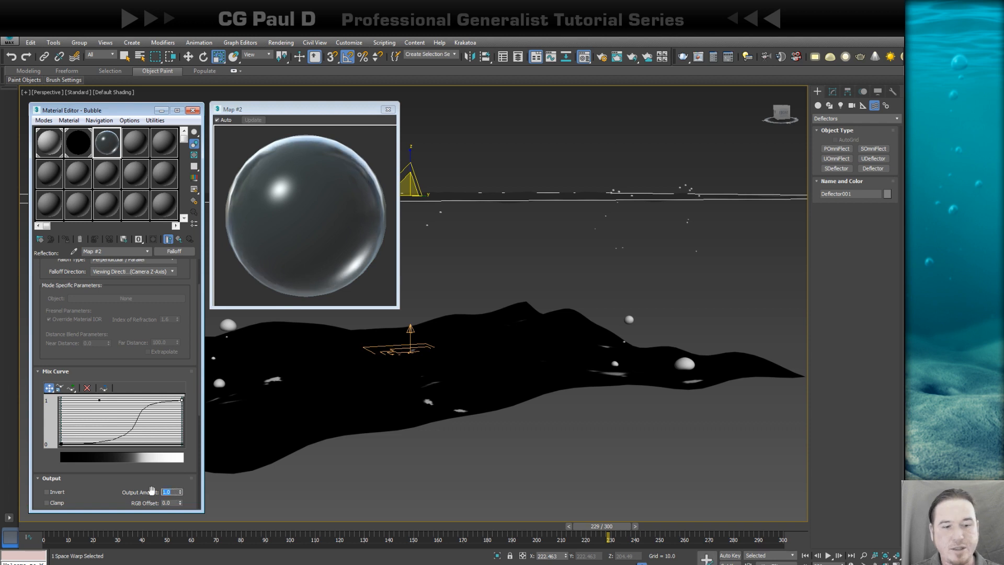
pyautogui.write('2')
pyautogui.press('Return')
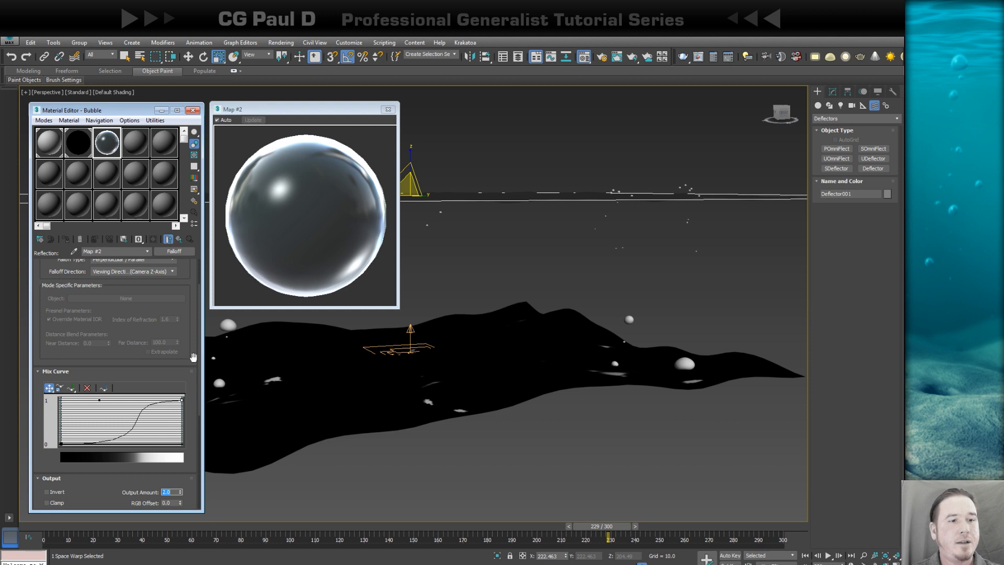
# Step: Reshape the Falloff mix curve into a gentler S and set the map's output amount to 1.1
pyautogui.moveTo(99, 400); pyautogui.dragTo(144, 400)
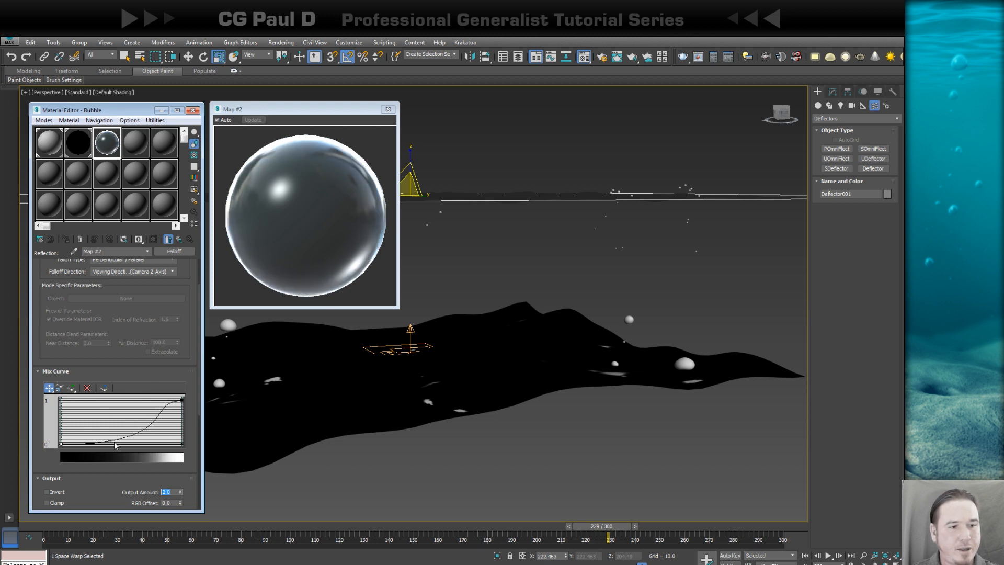
pyautogui.moveTo(184, 445); pyautogui.dragTo(109, 448)
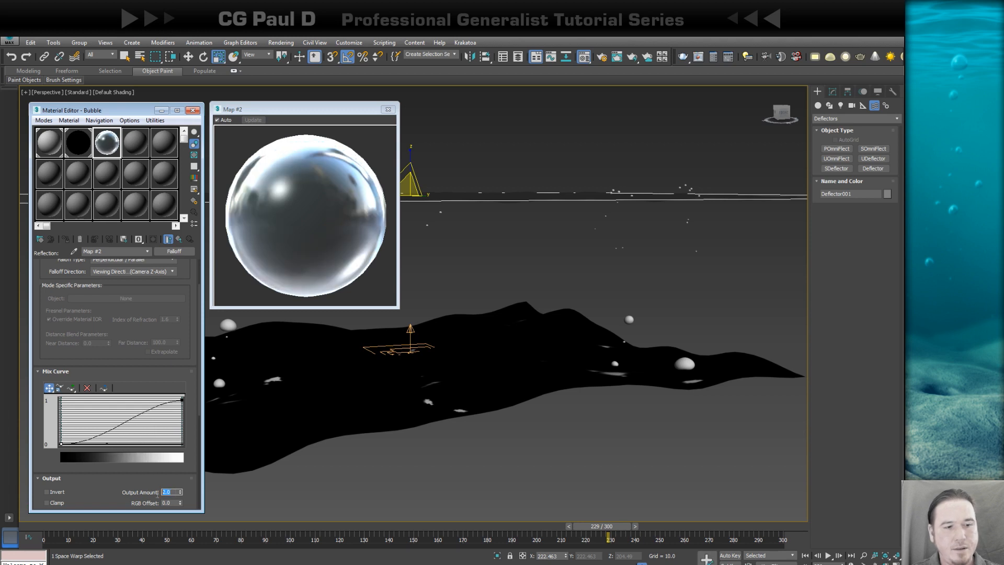
pyautogui.write('1.1')
pyautogui.press('Return')
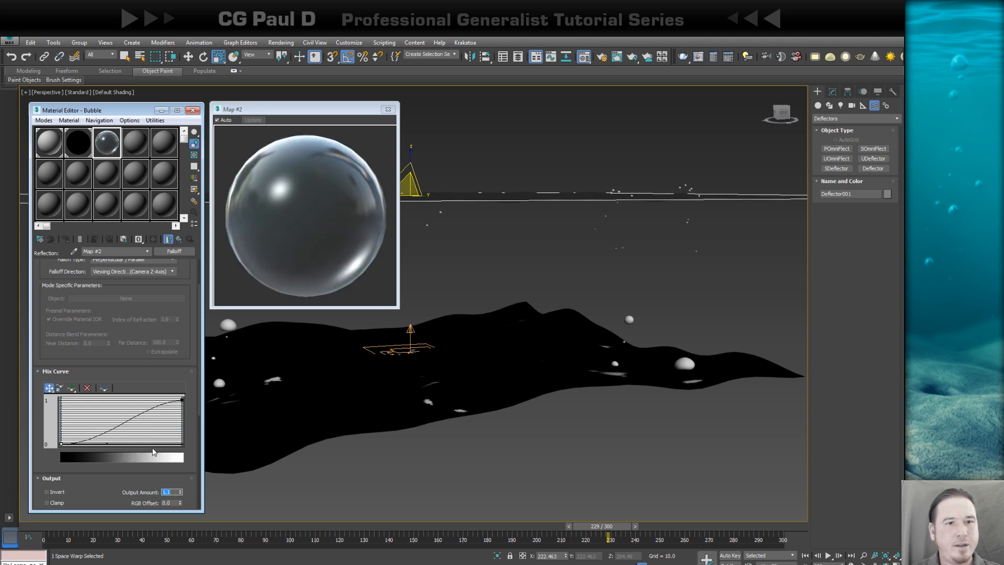
# Step: Return to the parent Bubble material, review its parameters and preview, and close the enlarged preview window
pyautogui.click(180, 238)
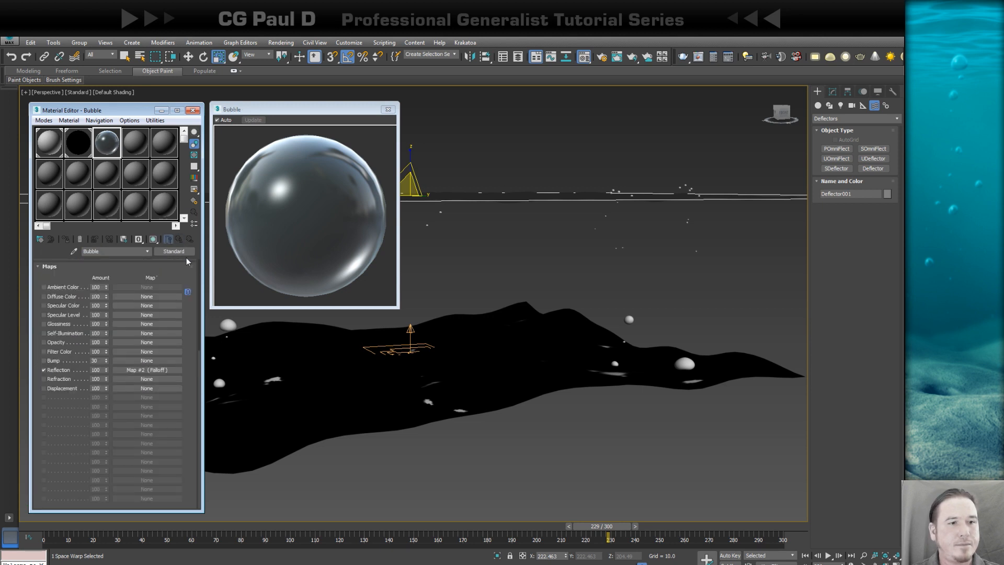
pyautogui.scroll(3, 187, 294)
pyautogui.scroll(5, 187, 294)
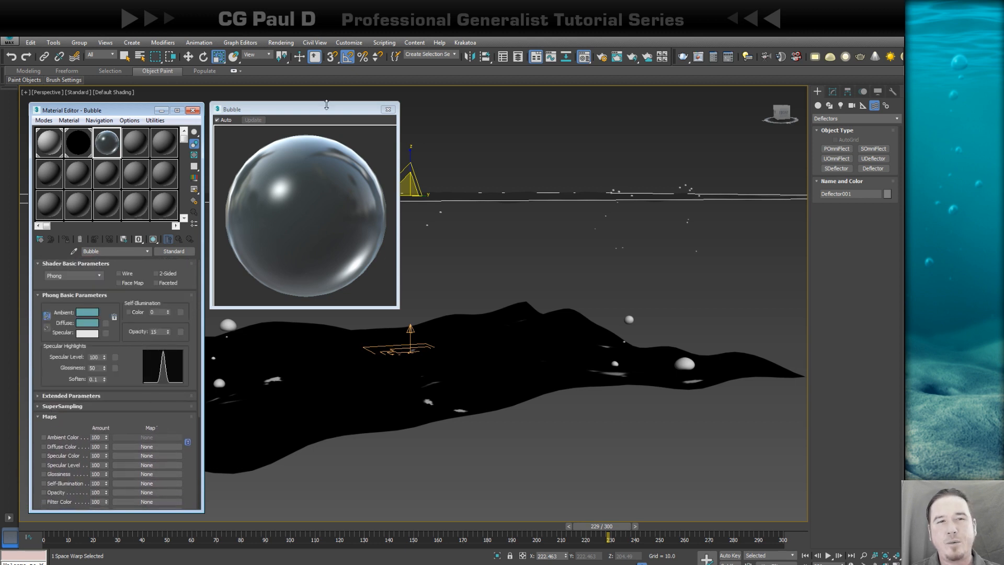
pyautogui.moveTo(319, 114); pyautogui.dragTo(320, 109)
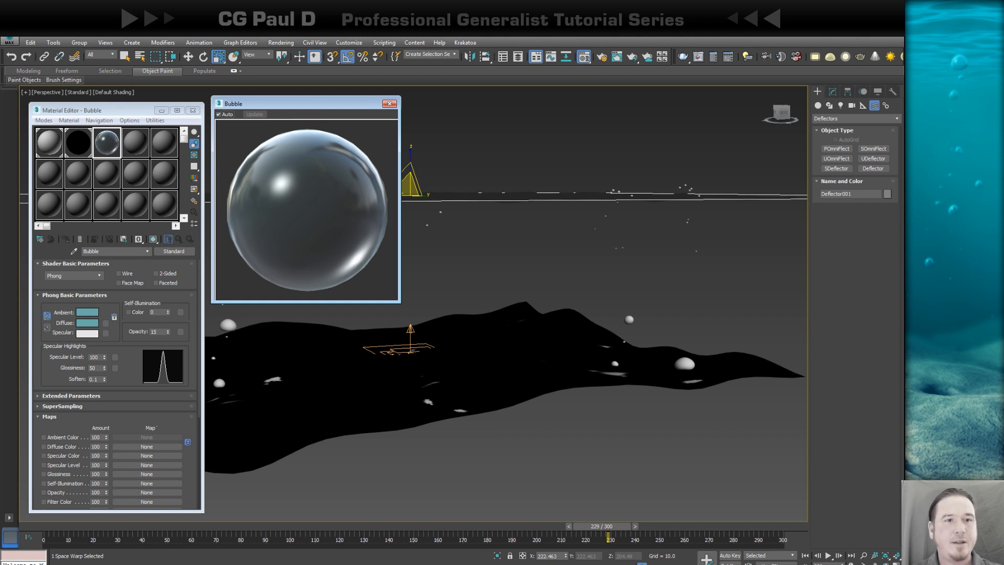
pyautogui.click(389, 104)
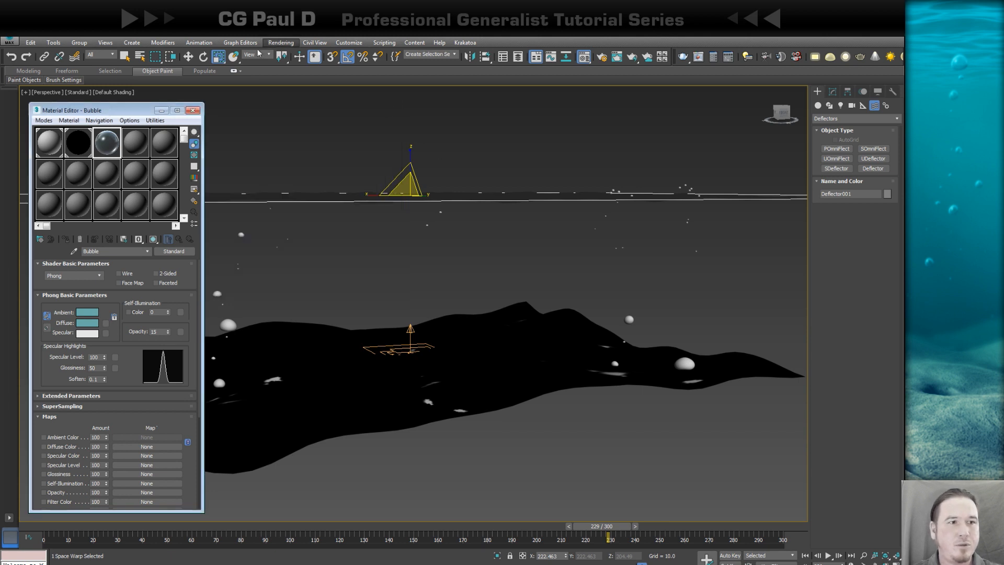
# Step: Copy the Bubble material into the fourth sample slot and rename the copy BubblePop
pyautogui.click(137, 140)
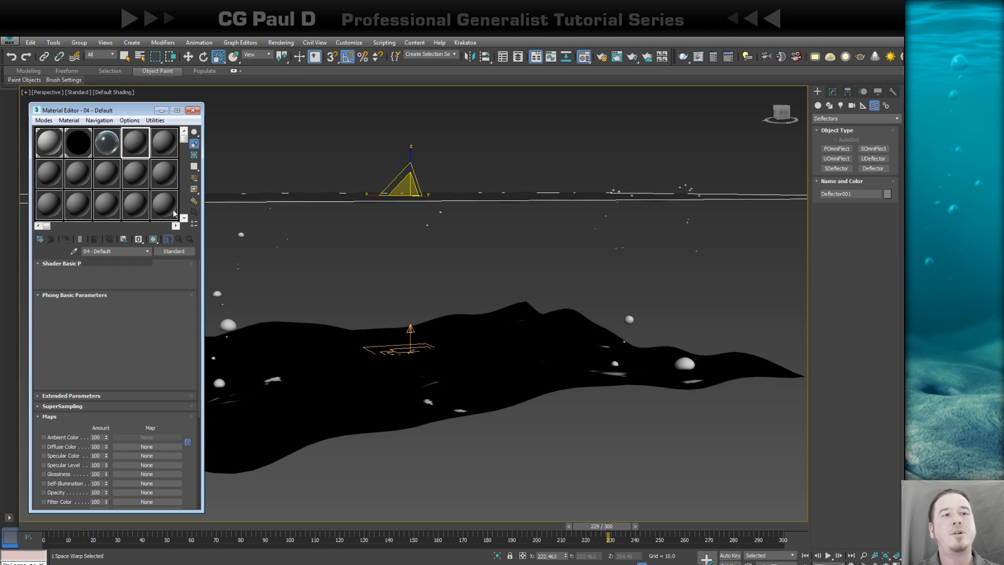
pyautogui.moveTo(109, 142); pyautogui.dragTo(130, 142)
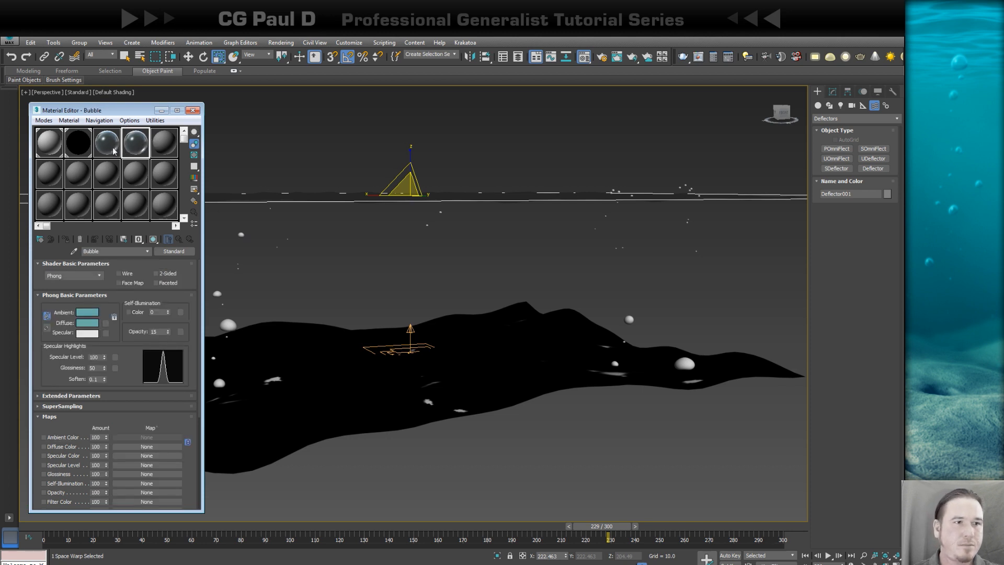
pyautogui.click(125, 250)
pyautogui.write('P')
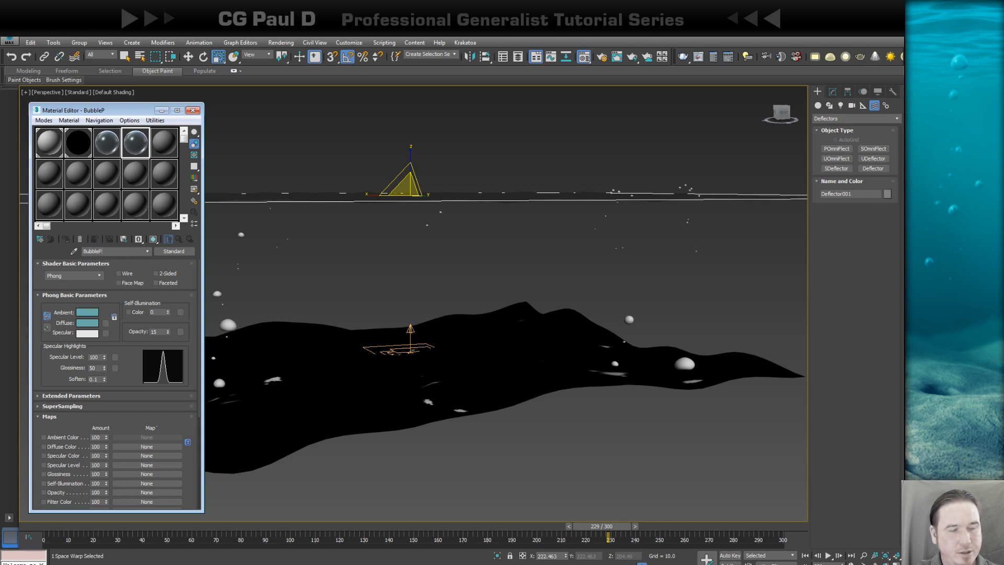
pyautogui.write('op')
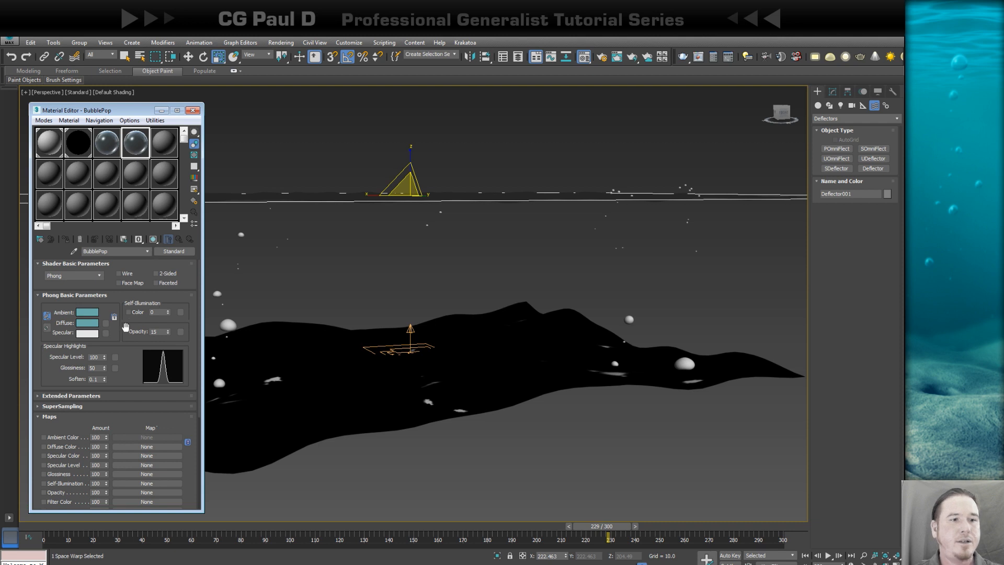
# Step: Set the BubblePop material's opacity to 5 and its specular level to 50
pyautogui.moveTo(157, 332); pyautogui.dragTo(137, 333)
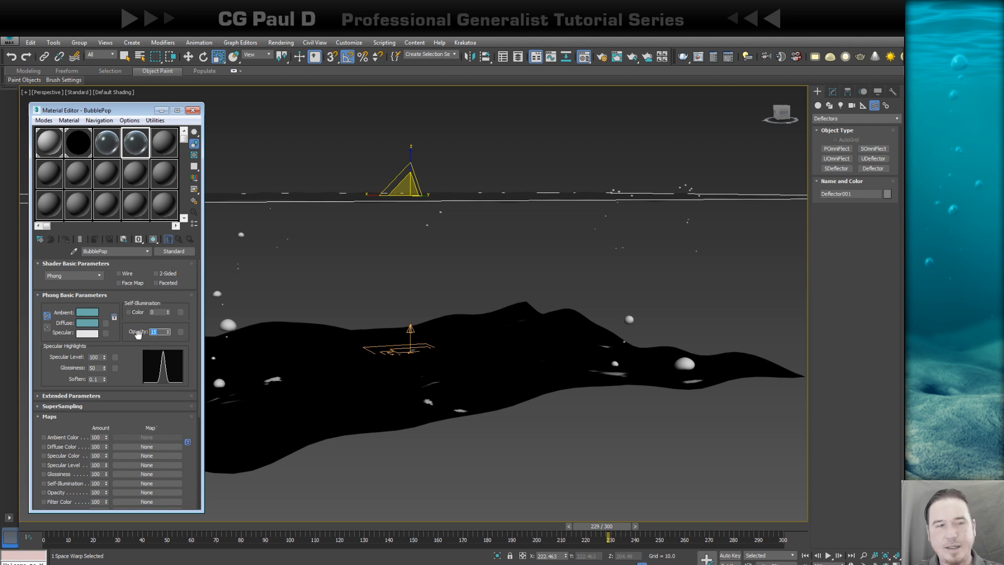
pyautogui.write('5')
pyautogui.press('Tab')
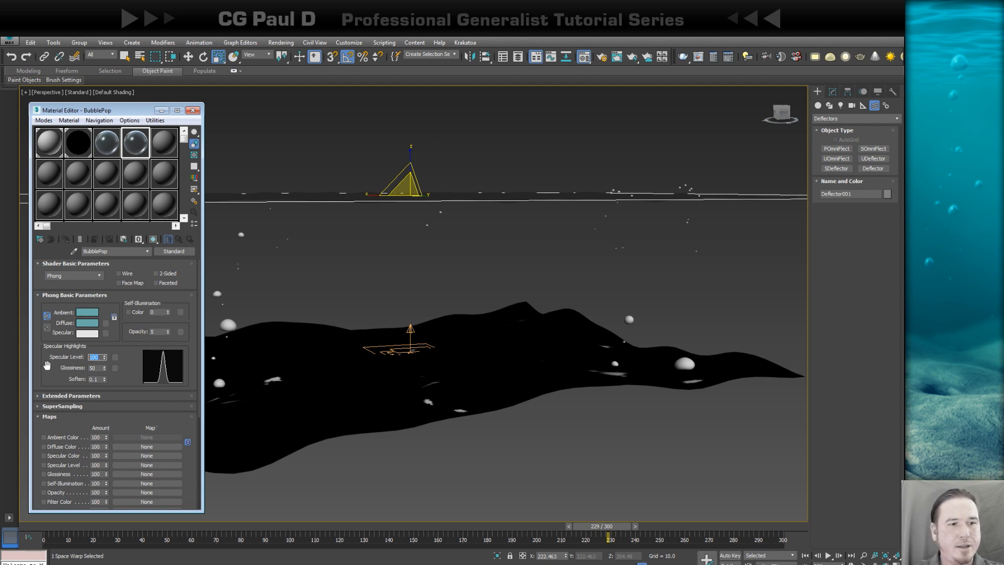
pyautogui.write('50')
pyautogui.press('Return')
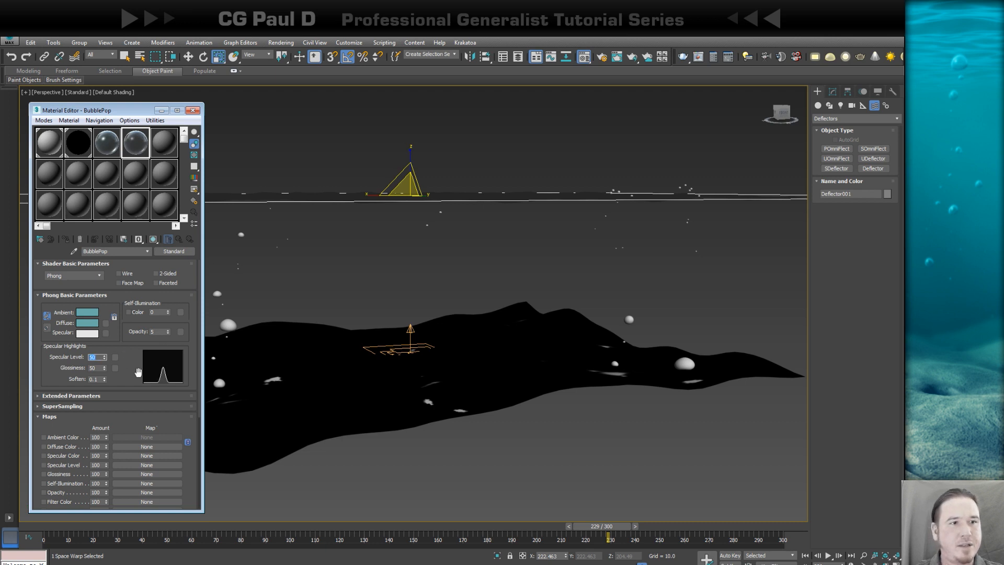
# Step: Set BubblePop's reflection map amount to 50 and check the material in an enlarged preview
pyautogui.scroll(-3, 138, 371)
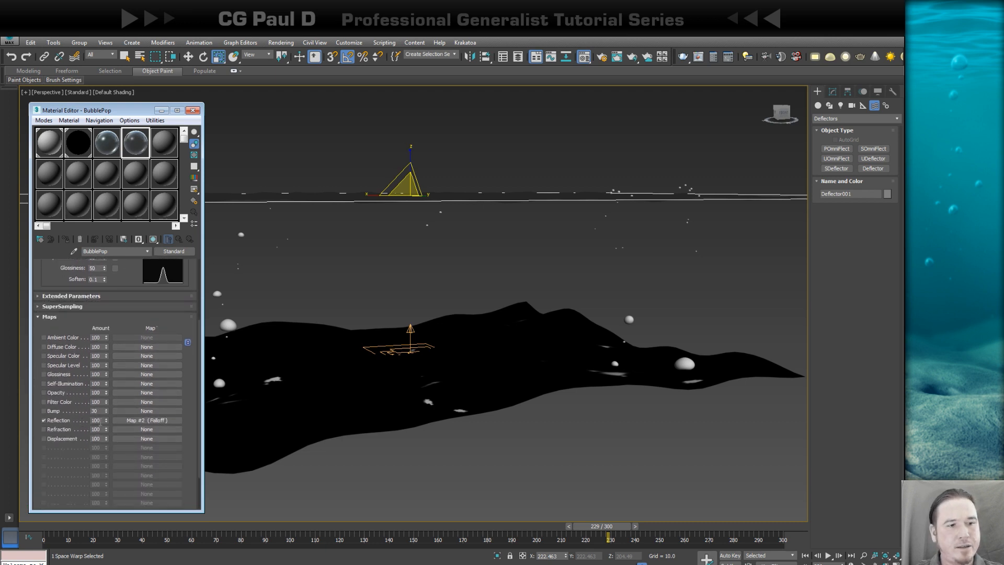
pyautogui.doubleClick(95, 420)
pyautogui.write('50')
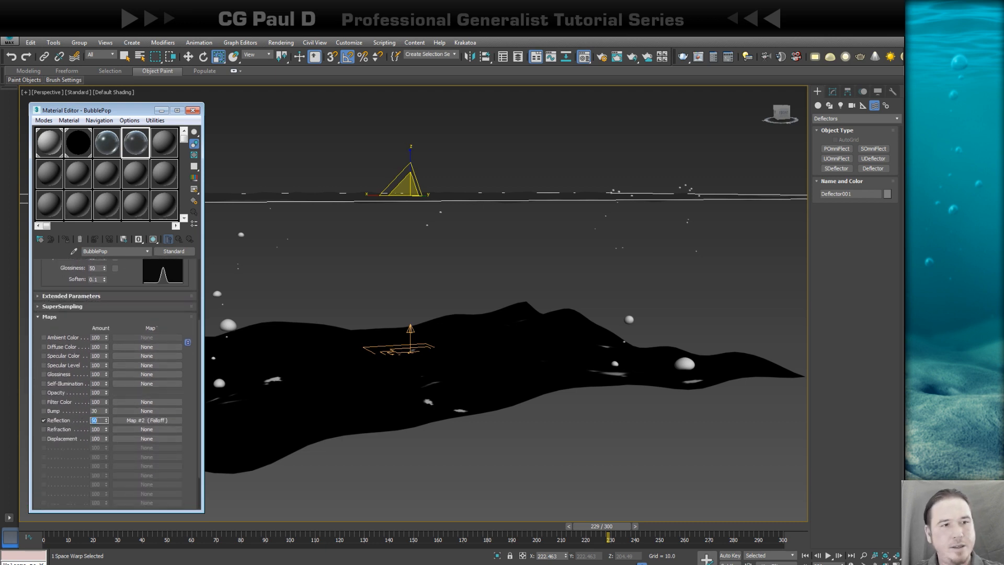
pyautogui.press('Return')
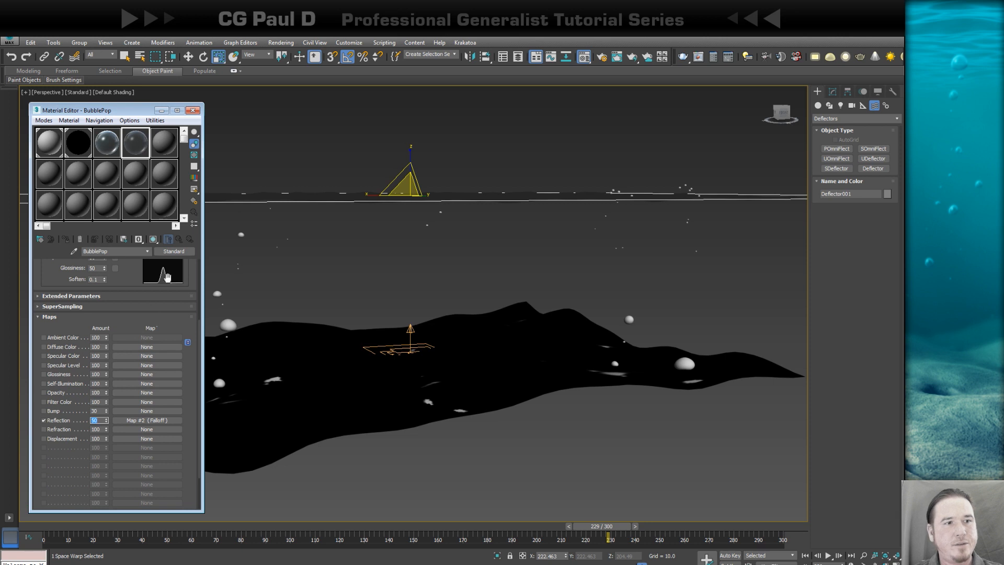
pyautogui.doubleClick(137, 148)
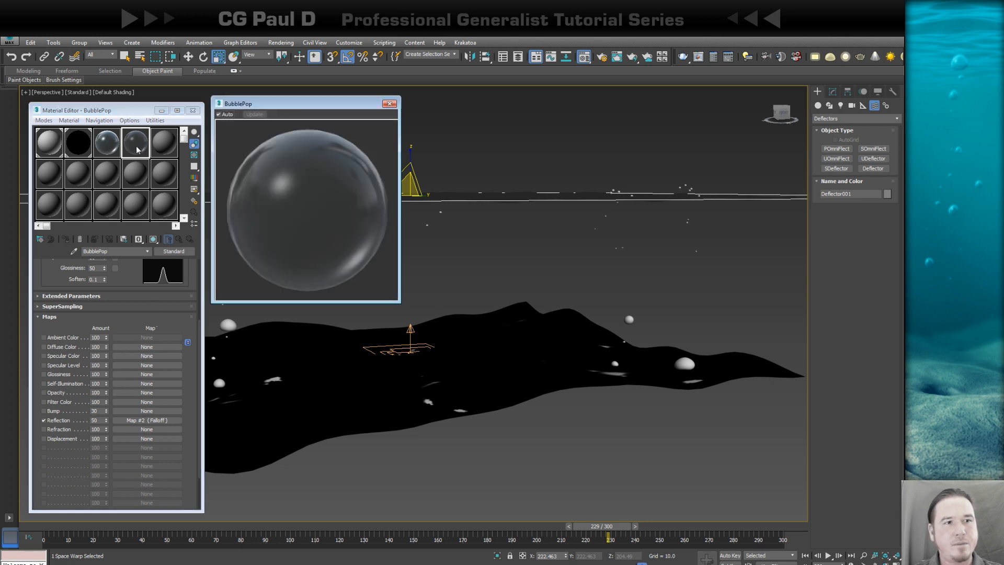
pyautogui.click(390, 103)
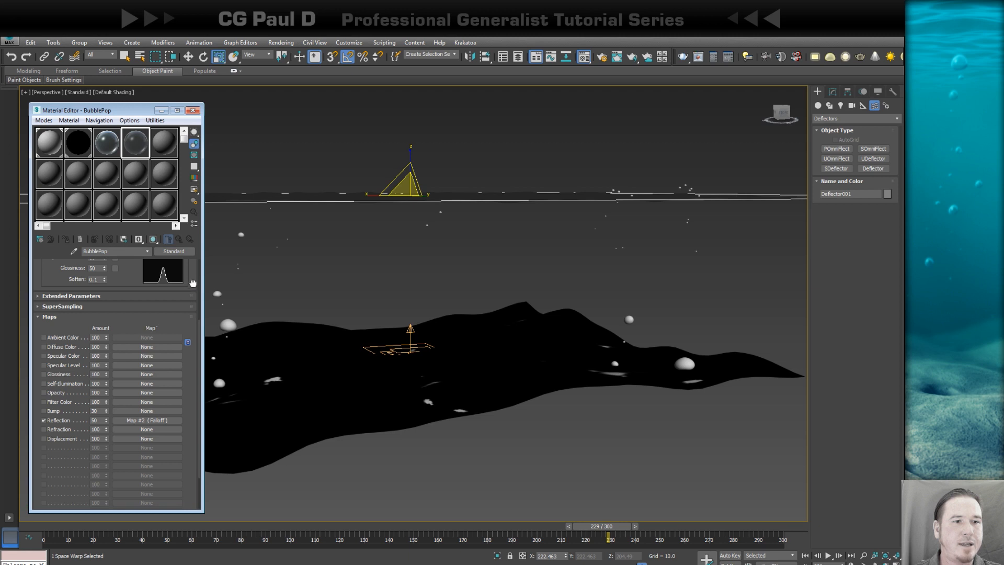
pyautogui.scroll(4, 188, 298)
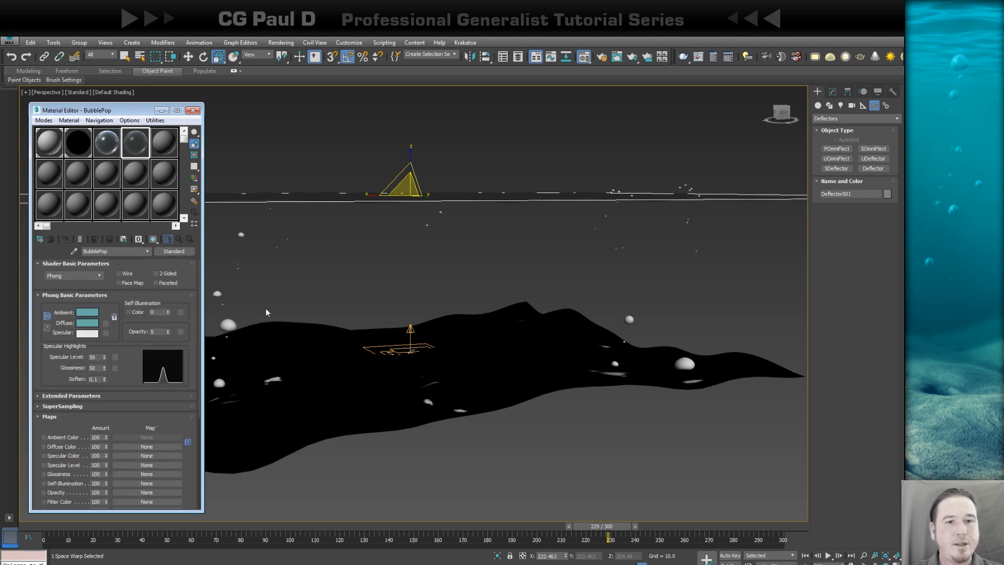
# Step: Open Particle View beside the Material Editor and add a Material Static operator below Scale in the BubbleEmit event
pyautogui.click(564, 266)
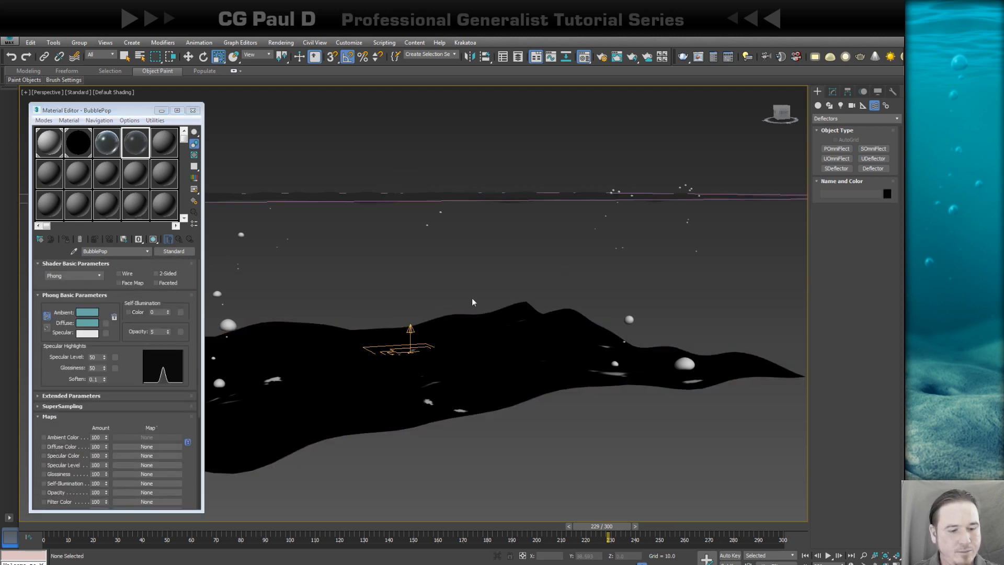
pyautogui.moveTo(116, 109); pyautogui.dragTo(554, 110)
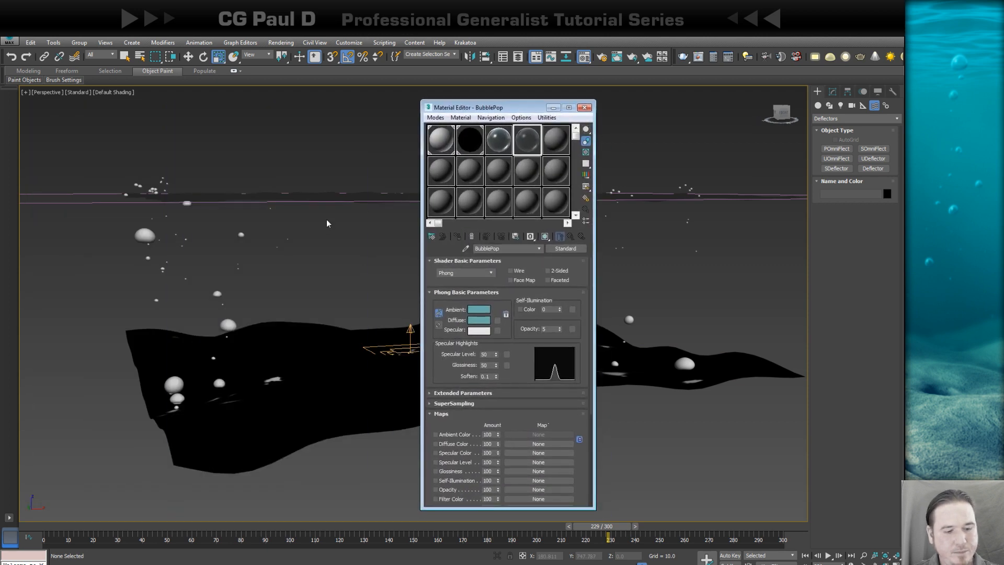
pyautogui.press('6')
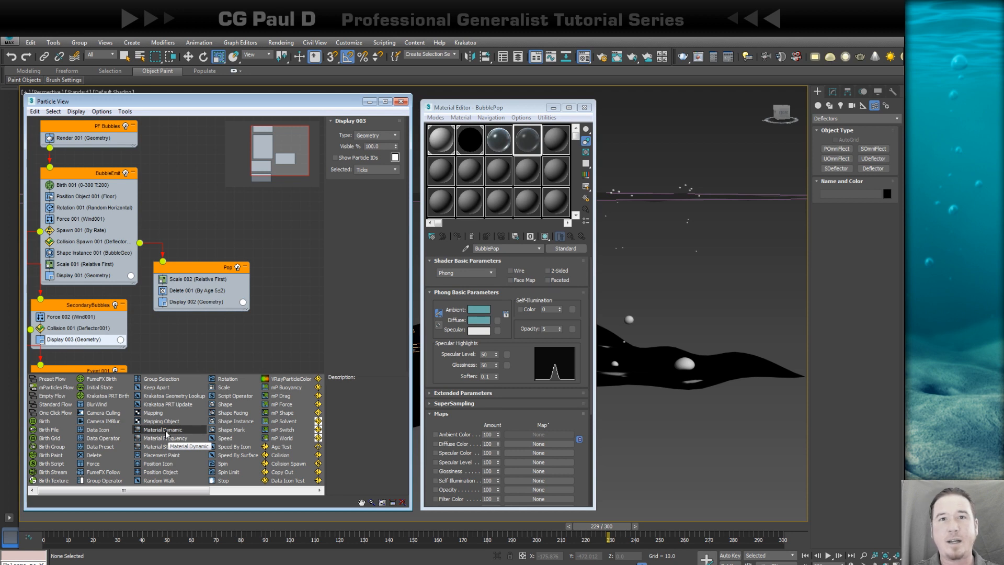
pyautogui.moveTo(159, 447); pyautogui.dragTo(89, 273)
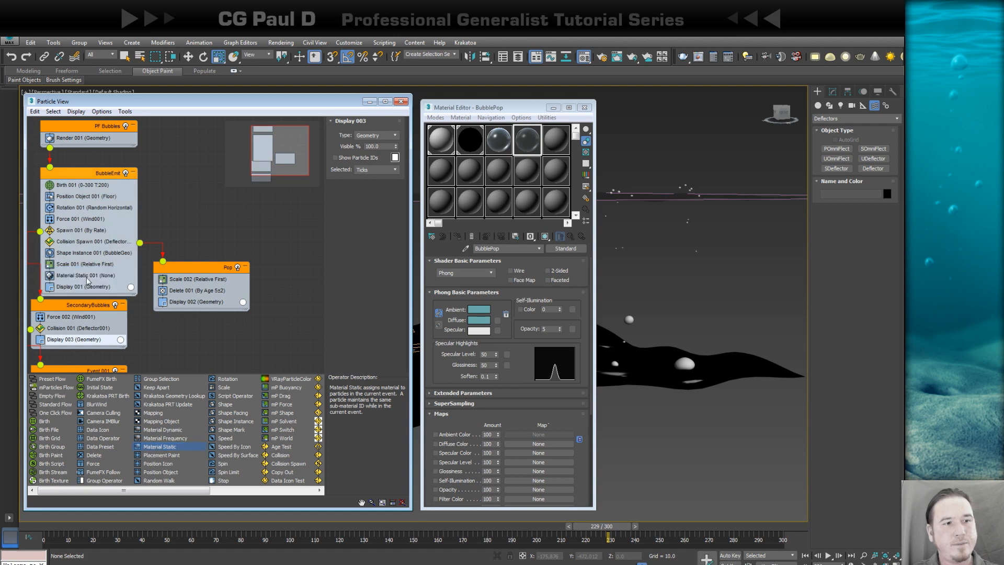
# Step: Assign the Bubble material to BubbleEmit's Material Static operator
pyautogui.click(86, 275)
pyautogui.click(503, 143)
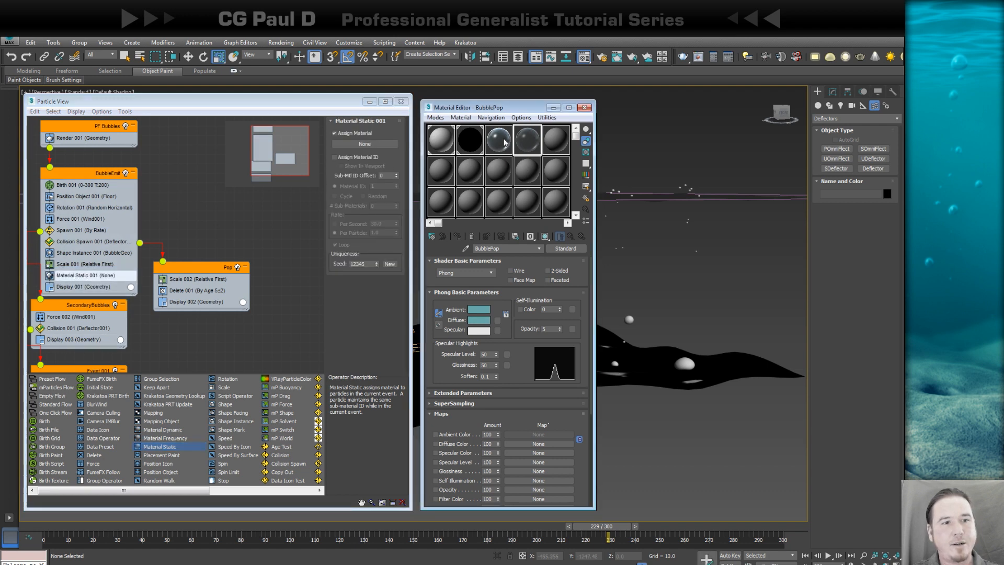
pyautogui.moveTo(504, 143); pyautogui.dragTo(359, 144)
pyautogui.click(197, 333)
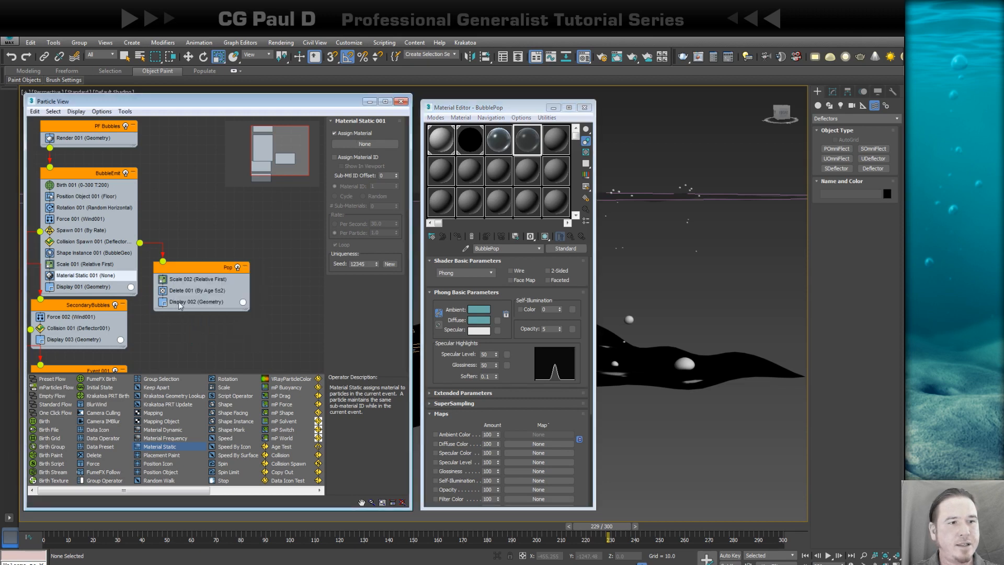
# Step: Copy BubbleEmit's Material Static operator into the SecondaryBubbles and Pop events
pyautogui.rightClick(71, 278)
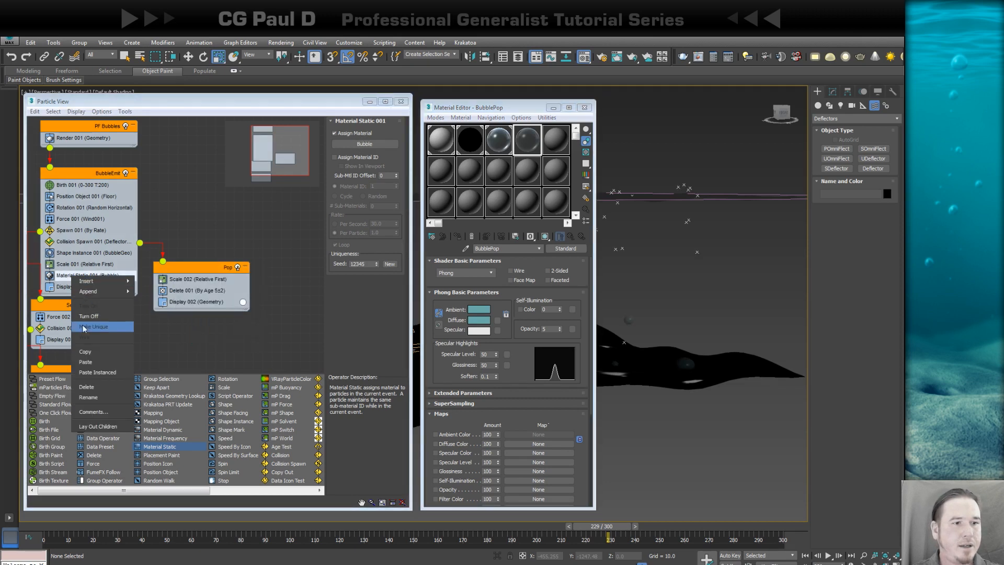
pyautogui.click(84, 352)
pyautogui.rightClick(107, 322)
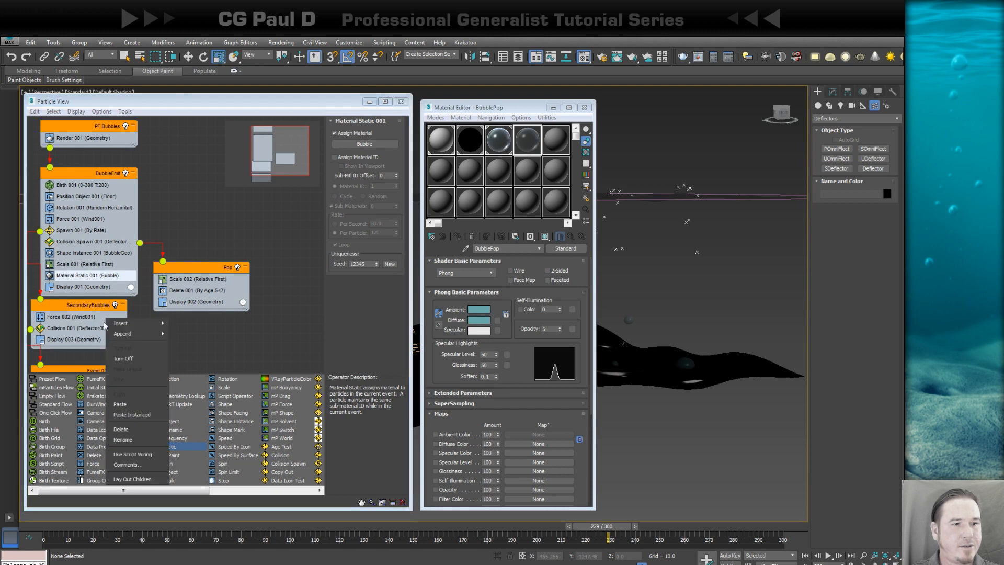
pyautogui.click(123, 404)
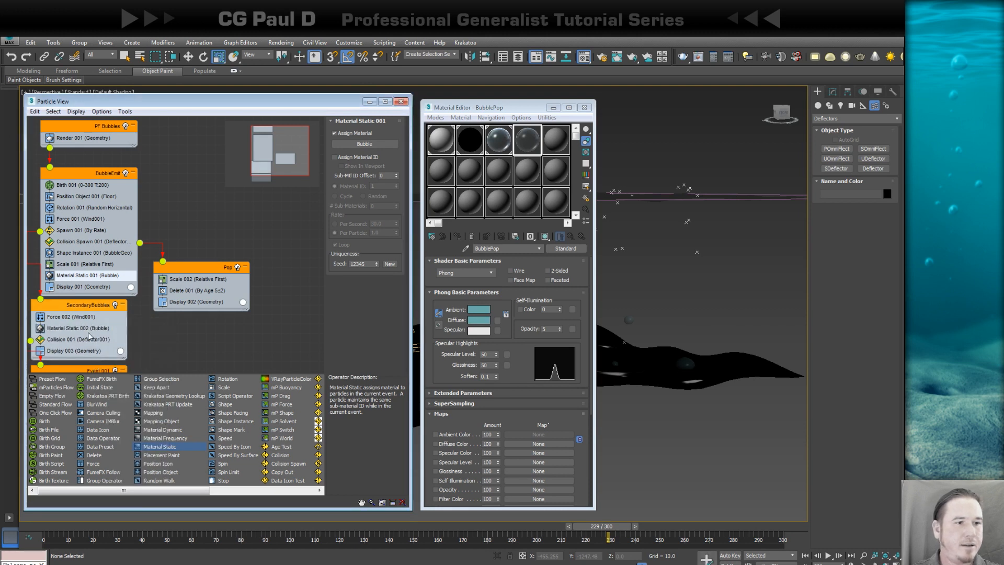
pyautogui.rightClick(191, 289)
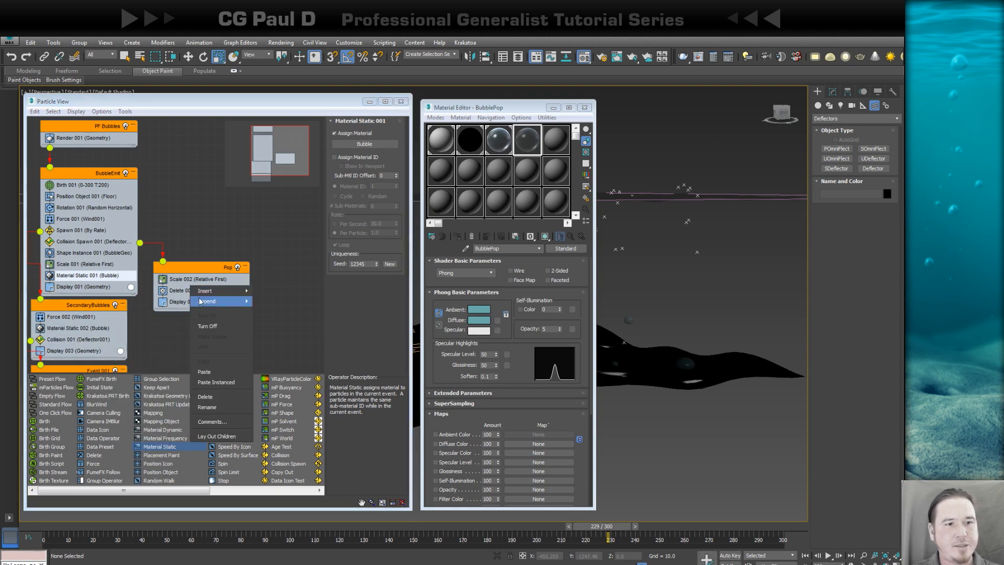
pyautogui.click(205, 373)
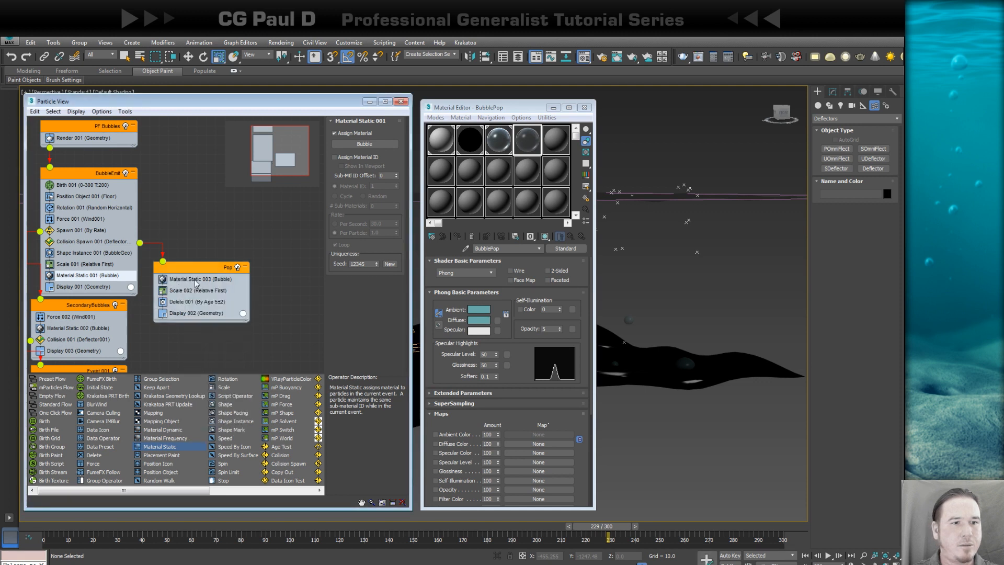
# Step: Assign the BubblePop material to the Pop event's Material Static operator, and close Particle View and the Material Editor
pyautogui.click(192, 280)
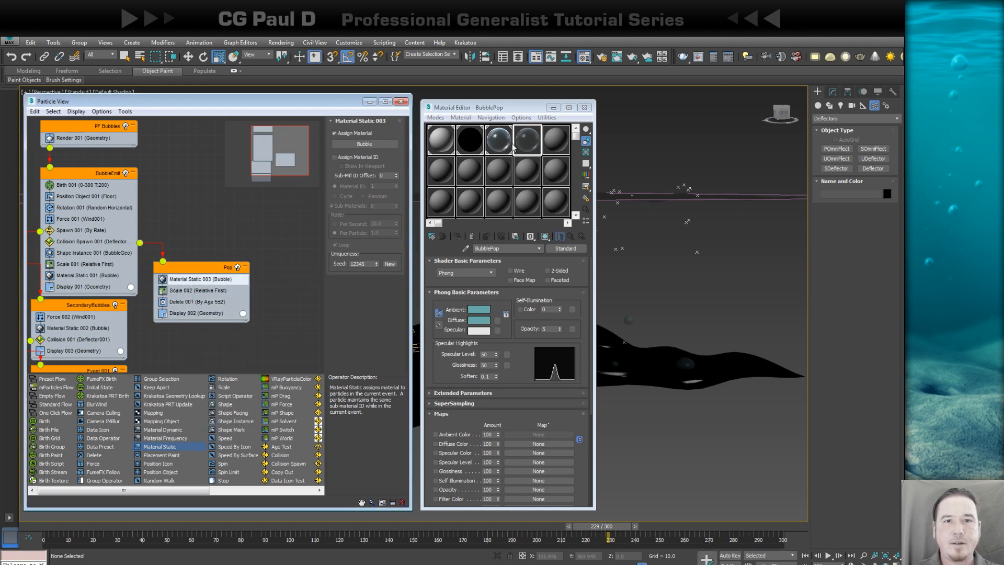
pyautogui.moveTo(529, 142); pyautogui.dragTo(360, 147)
pyautogui.click(196, 337)
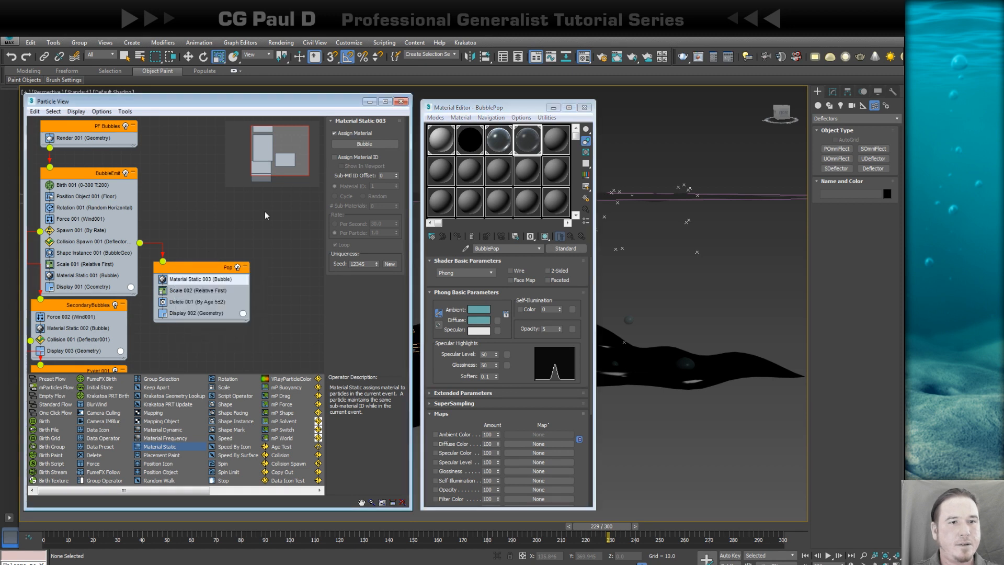
pyautogui.moveTo(212, 268); pyautogui.dragTo(213, 268)
pyautogui.click(402, 101)
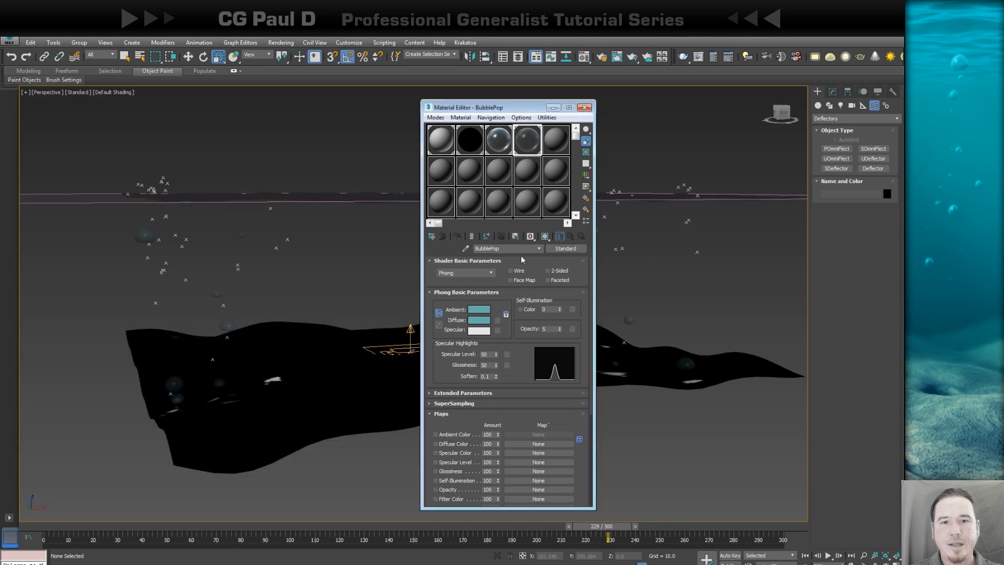
pyautogui.click(584, 107)
# Step: Go to frame 82 and examine the shaded bubbles up close and from a wider view of the scene
pyautogui.moveTo(41, 527); pyautogui.dragTo(238, 521)
pyautogui.moveTo(546, 351); pyautogui.dragTo(467, 381, button='middle')
pyautogui.scroll(5, 467, 378)
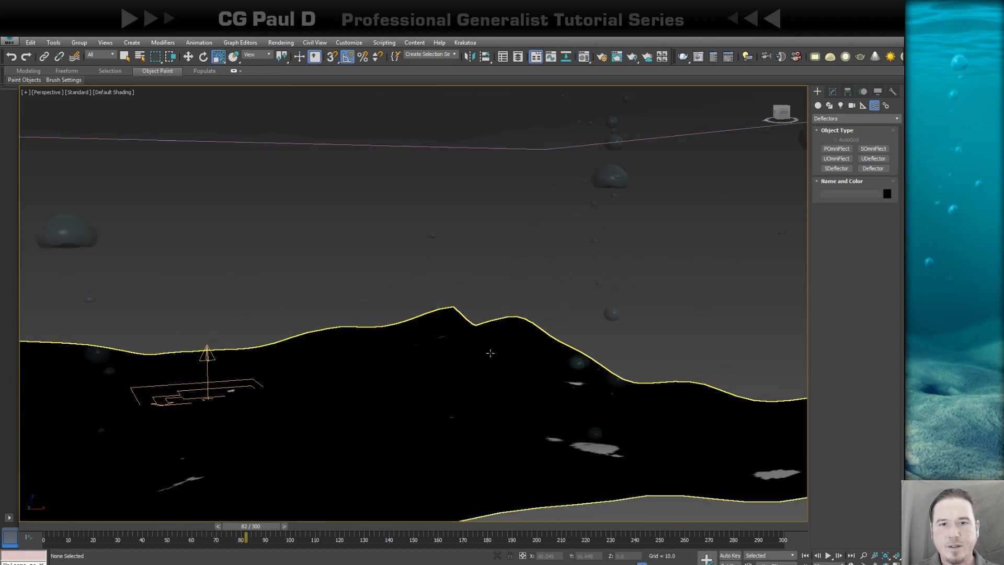
pyautogui.moveTo(616, 270); pyautogui.dragTo(556, 325, button='middle')
pyautogui.press('r')
pyautogui.click(526, 235)
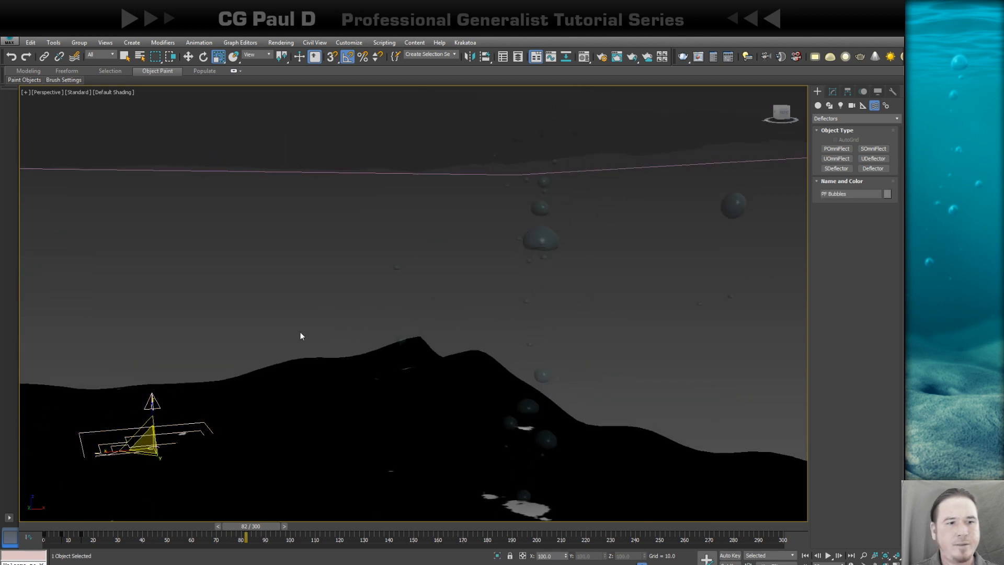
pyautogui.scroll(-5, 360, 311)
pyautogui.click(274, 319)
pyautogui.moveTo(274, 319); pyautogui.dragTo(349, 306, button='middle')
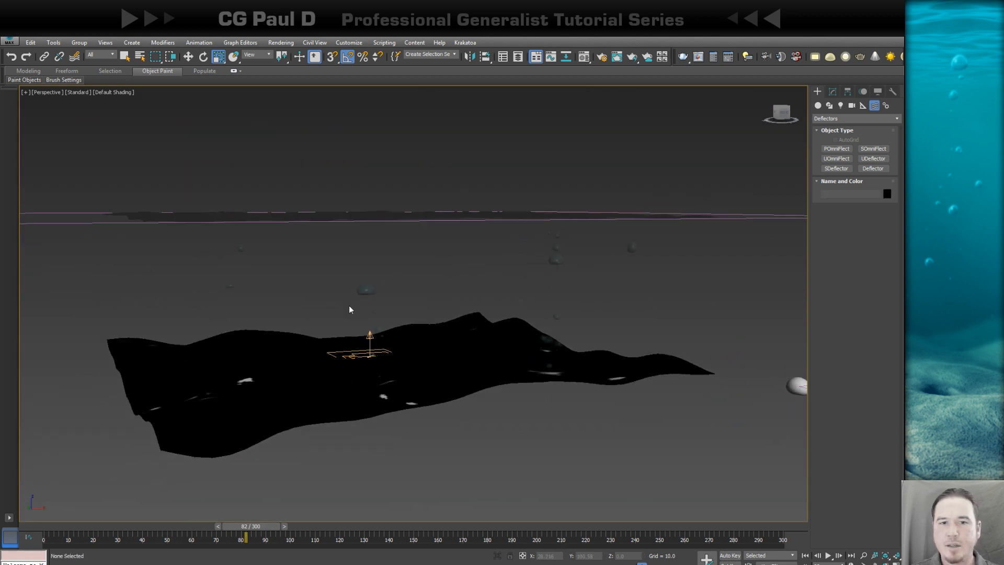
pyautogui.keyDown('alt'); pyautogui.moveTo(408, 318); pyautogui.dragTo(429, 318, button='middle'); pyautogui.keyUp('alt')
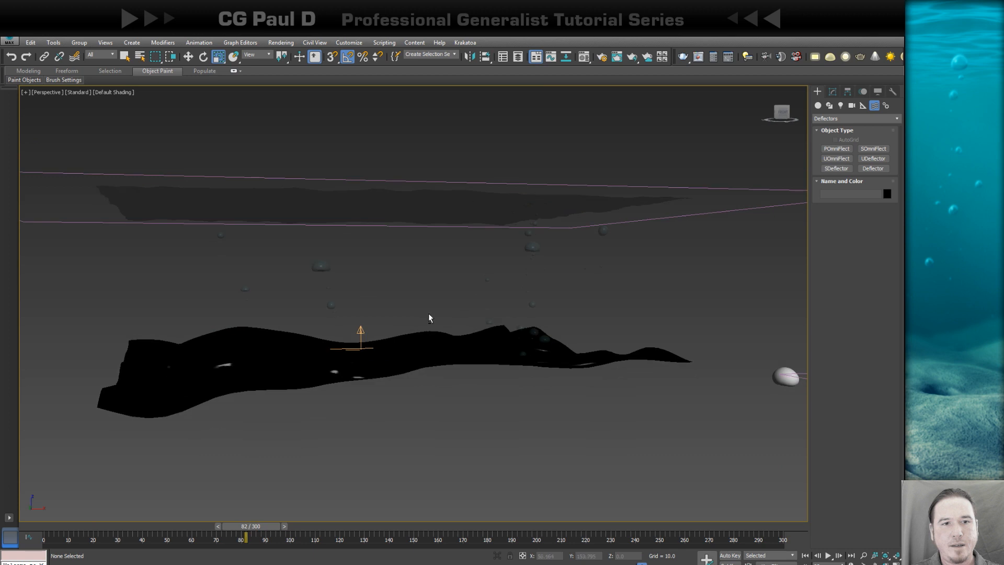
# Step: Select the floor and water surface meshes together and turn off Renderable in their object properties
pyautogui.click(402, 214)
pyautogui.keyDown('ctrl'); pyautogui.click(433, 366); pyautogui.keyUp('ctrl')
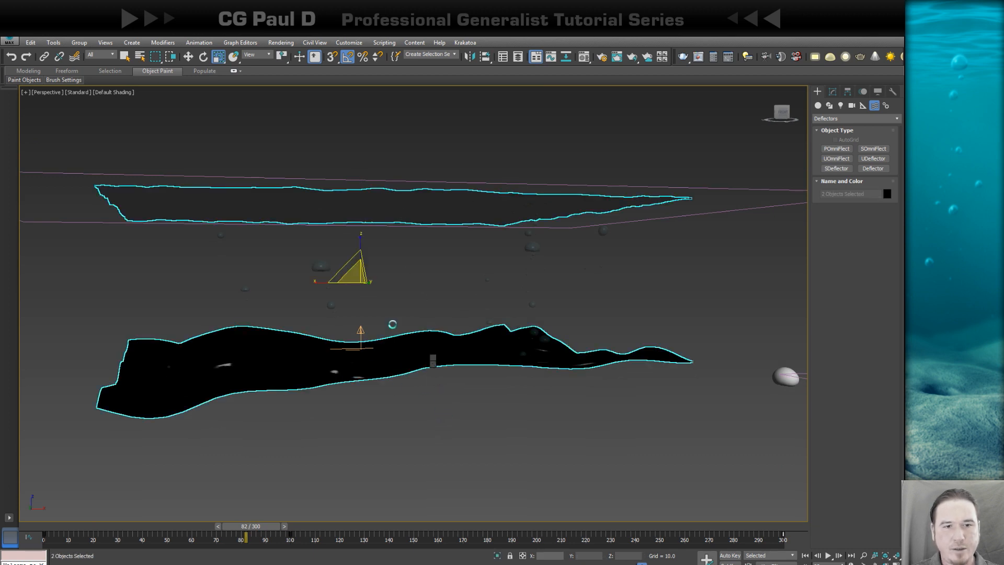
pyautogui.rightClick(375, 283)
pyautogui.click(395, 336)
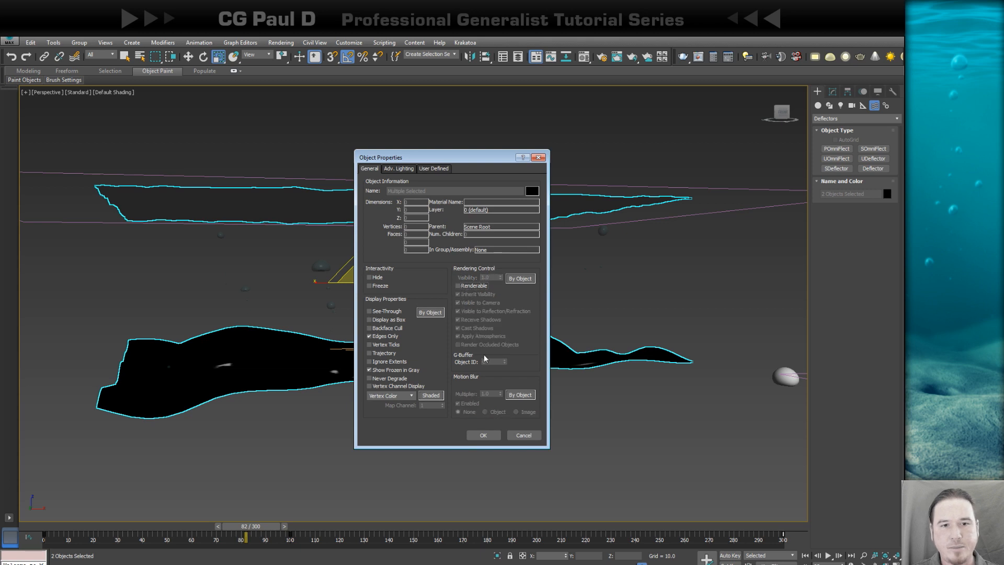
pyautogui.click(483, 435)
pyautogui.keyDown('alt'); pyautogui.moveTo(569, 316); pyautogui.dragTo(569, 318, button='middle'); pyautogui.keyUp('alt')
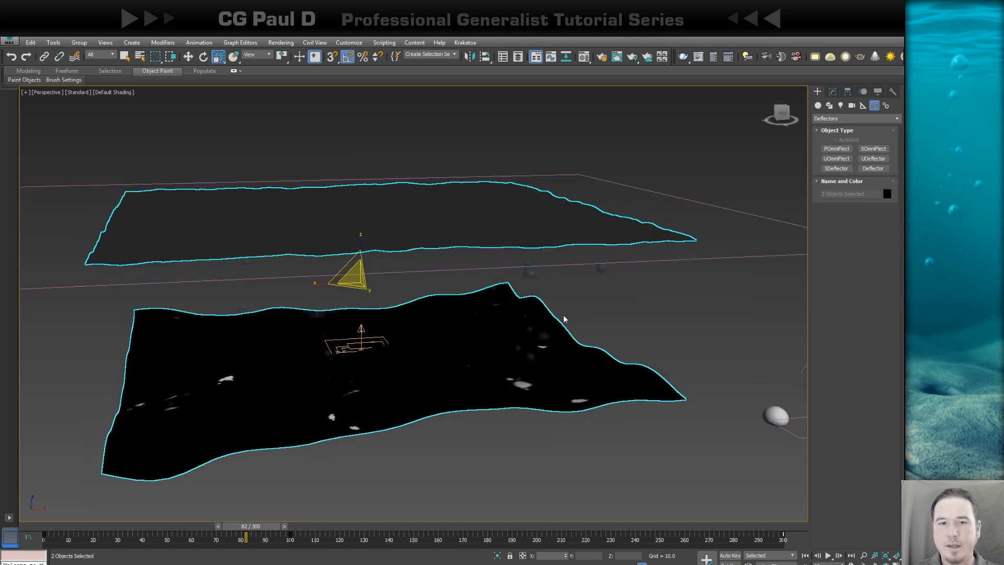
# Step: Create a standard Target Direct light in front of the scene, with its target placed at the water and floor planes
pyautogui.click(718, 287)
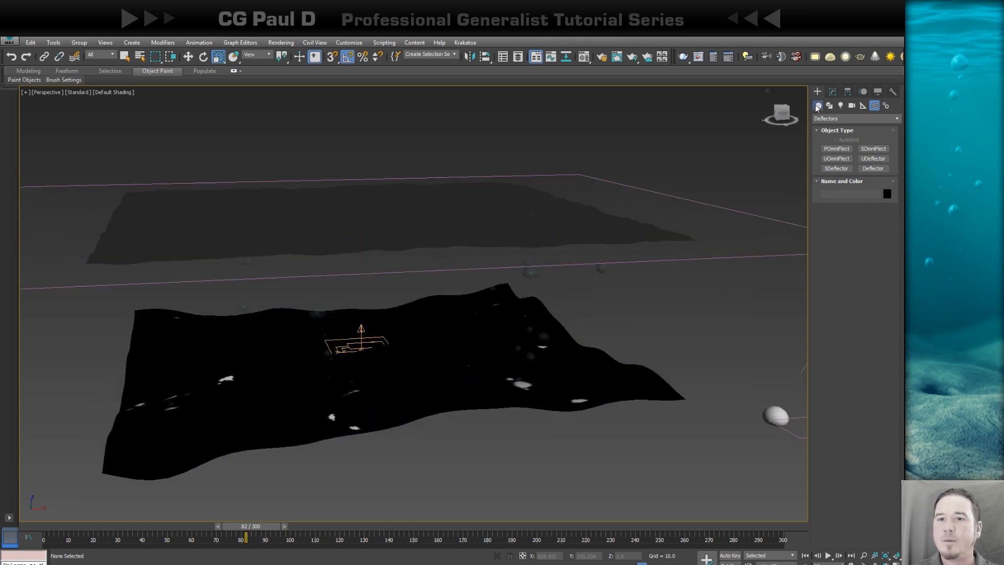
pyautogui.click(817, 106)
pyautogui.click(832, 117)
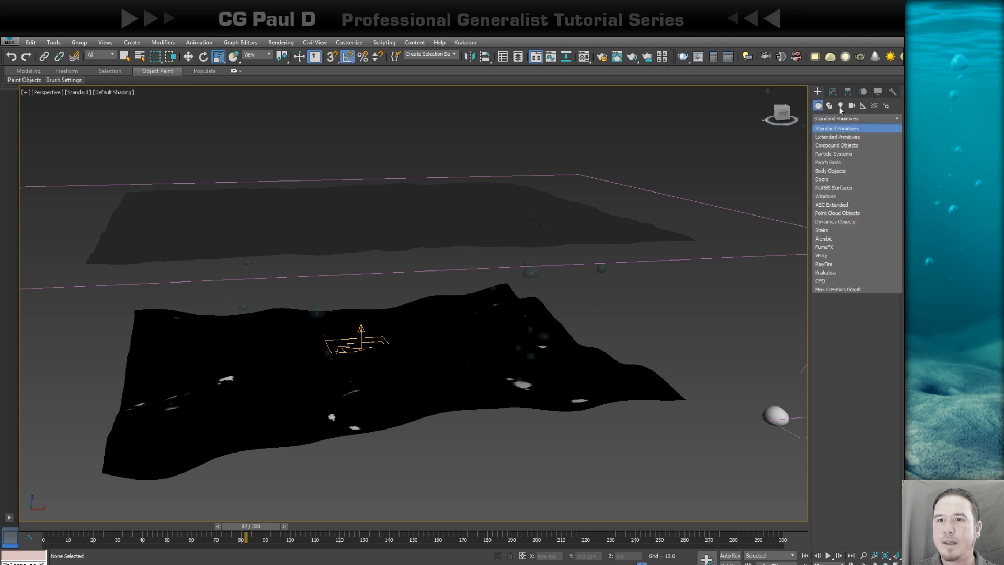
pyautogui.click(840, 106)
pyautogui.click(835, 120)
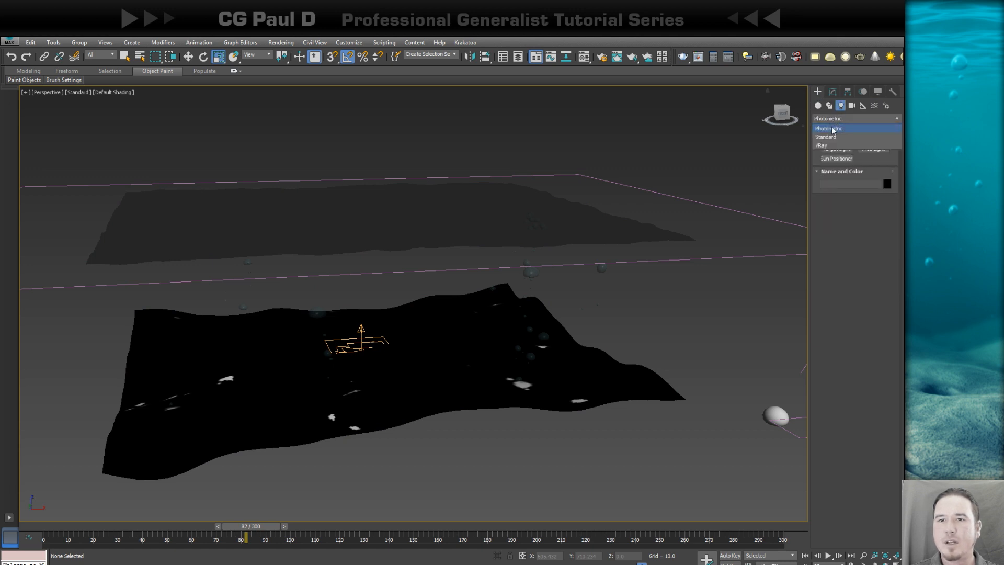
pyautogui.click(828, 136)
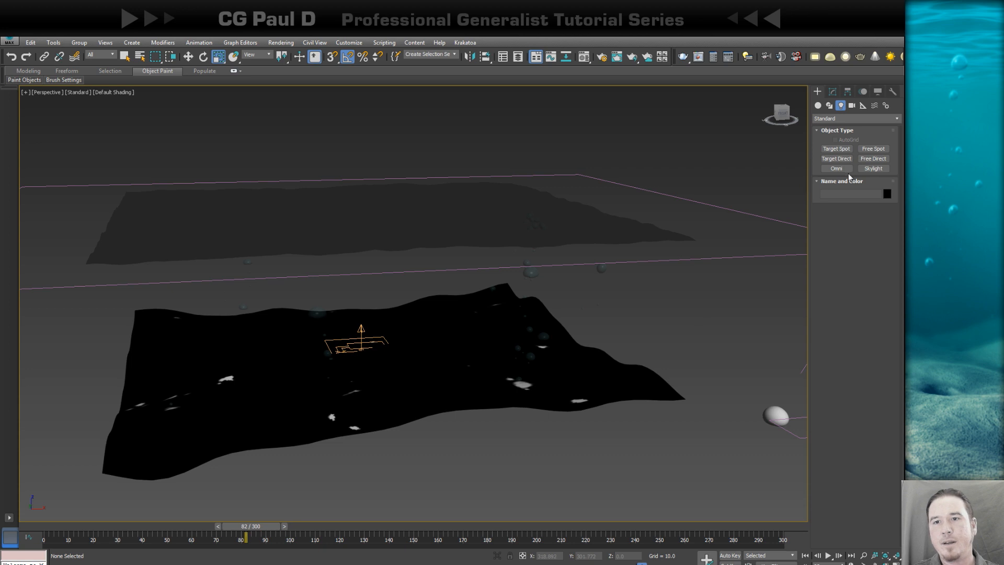
pyautogui.click(836, 158)
pyautogui.scroll(-7, 620, 322)
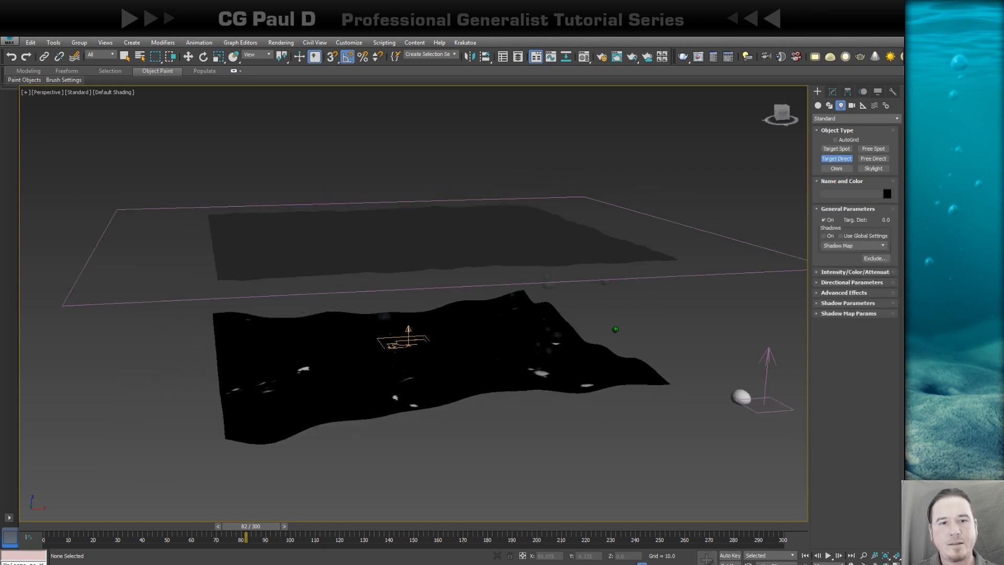
pyautogui.keyDown('alt'); pyautogui.moveTo(576, 348); pyautogui.dragTo(571, 357, button='middle'); pyautogui.keyUp('alt')
pyautogui.moveTo(571, 357); pyautogui.dragTo(527, 275, button='middle')
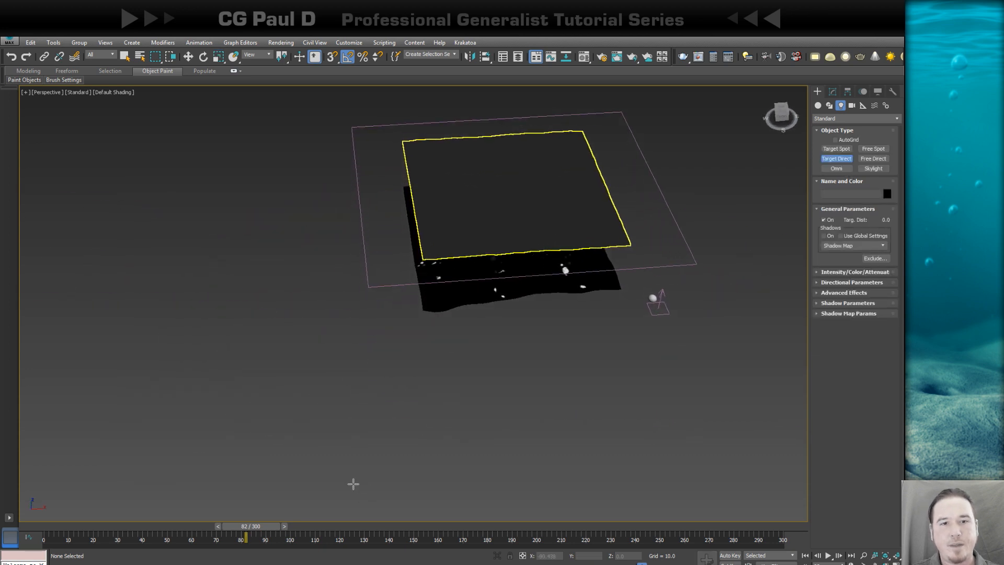
pyautogui.moveTo(356, 477); pyautogui.dragTo(508, 236)
pyautogui.press('r')
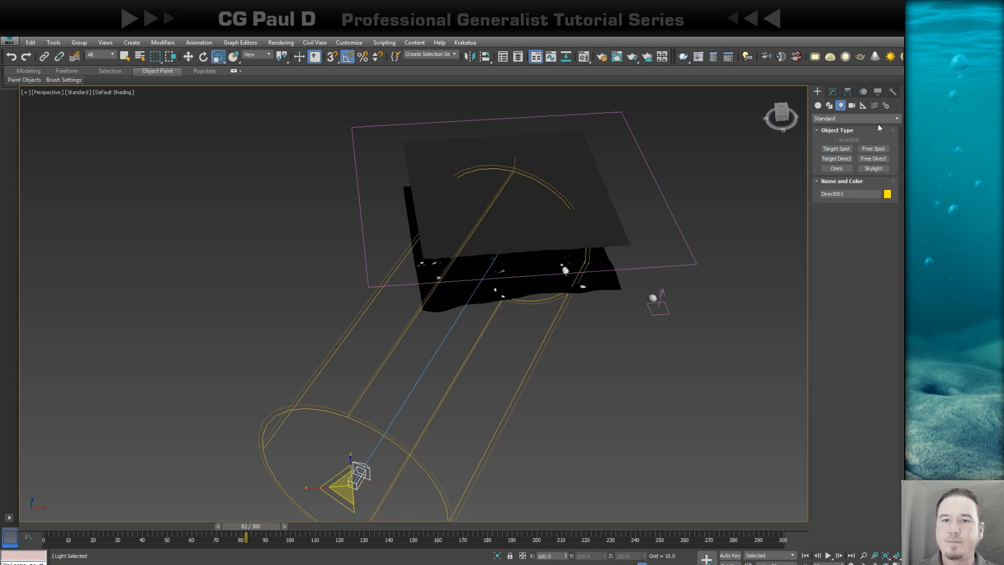
# Step: Rename the new directional light as Key and widen its Hotspot/Beam to 92.0
pyautogui.click(834, 93)
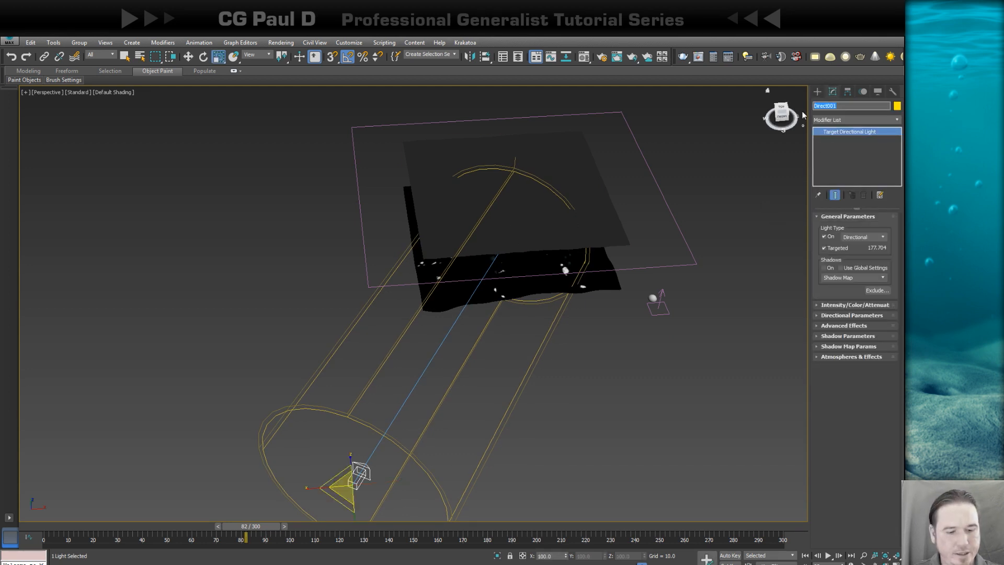
pyautogui.write('Key')
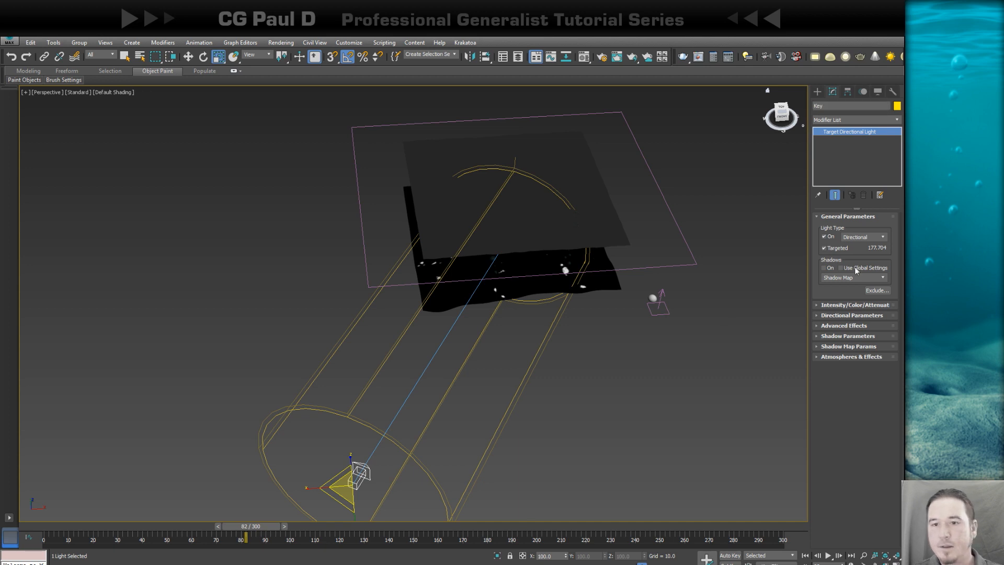
pyautogui.click(824, 316)
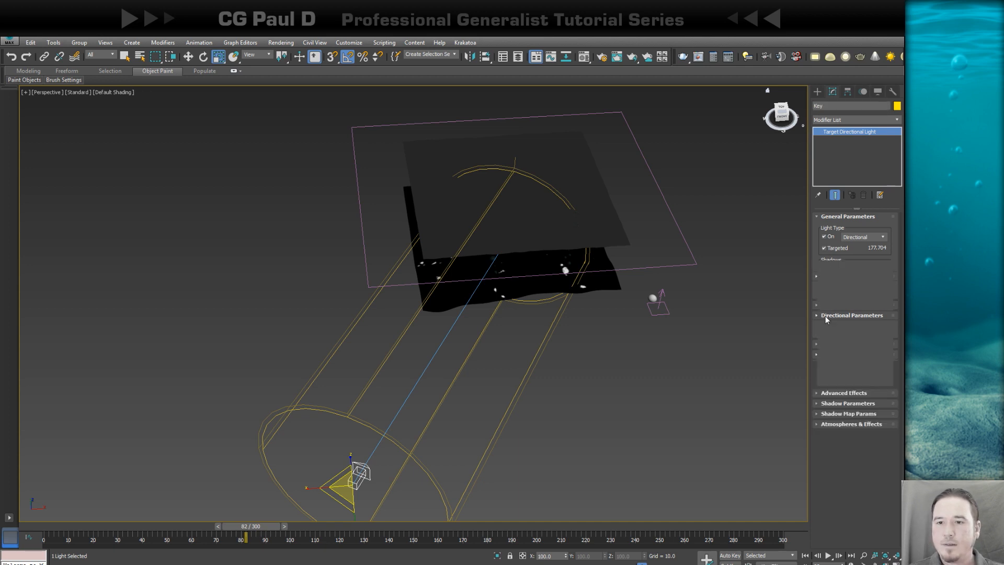
pyautogui.moveTo(886, 345); pyautogui.dragTo(882, 318)
# Step: Move the Key light above and to one side of the water, at about X -106, Y -83, Z 108
pyautogui.keyDown('alt'); pyautogui.moveTo(494, 335); pyautogui.dragTo(405, 351, button='middle'); pyautogui.keyUp('alt')
pyautogui.press('w')
pyautogui.moveTo(334, 367); pyautogui.dragTo(453, 82)
pyautogui.moveTo(567, 203)
pyautogui.mouseDown(button='middle')
pyautogui.moveTo(562, 238)
pyautogui.moveTo(638, 235)
pyautogui.moveTo(645, 218)
pyautogui.moveTo(554, 230)
pyautogui.moveTo(566, 210)
pyautogui.mouseUp(button='middle')
pyautogui.scroll(-5, 556, 227)
pyautogui.moveTo(566, 210); pyautogui.dragTo(508, 204)
pyautogui.keyDown('alt'); pyautogui.moveTo(507, 205); pyautogui.dragTo(524, 334, button='middle'); pyautogui.keyUp('alt')
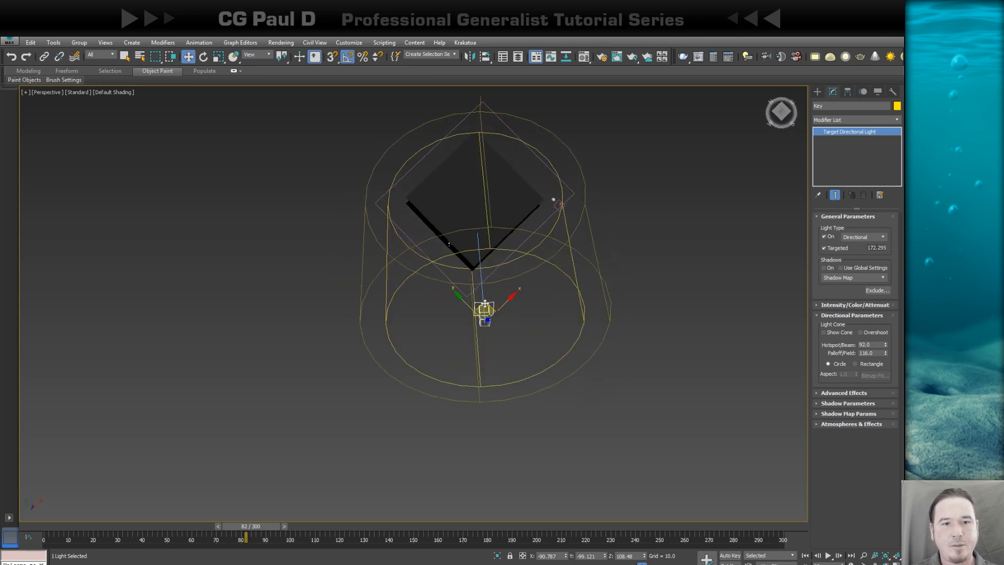
pyautogui.moveTo(484, 310); pyautogui.dragTo(461, 310)
pyautogui.keyDown('alt'); pyautogui.moveTo(547, 313); pyautogui.dragTo(777, 259, button='middle'); pyautogui.keyUp('alt')
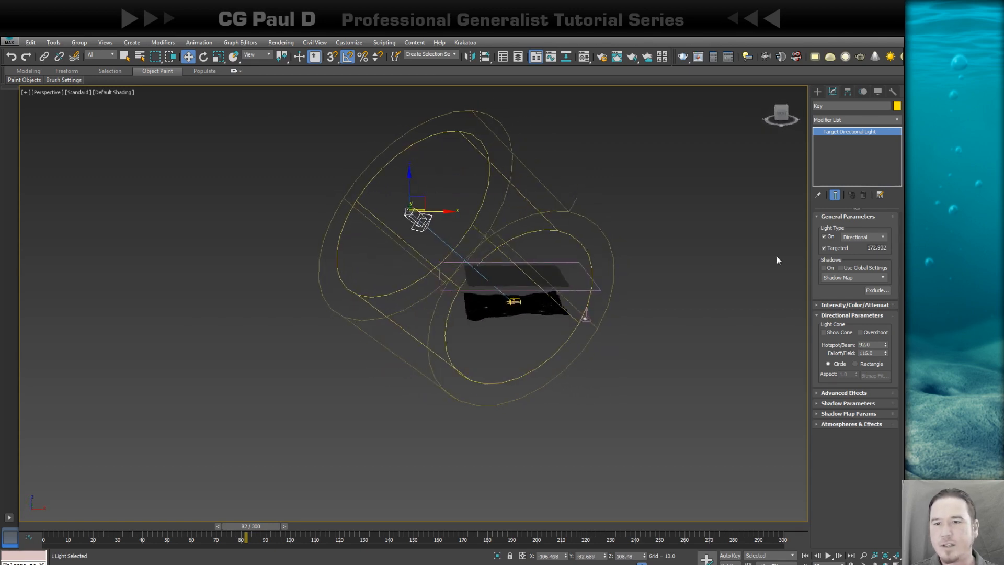
# Step: Set the Key light's intensity multiplier to 1.2
pyautogui.click(838, 306)
pyautogui.write('1.')
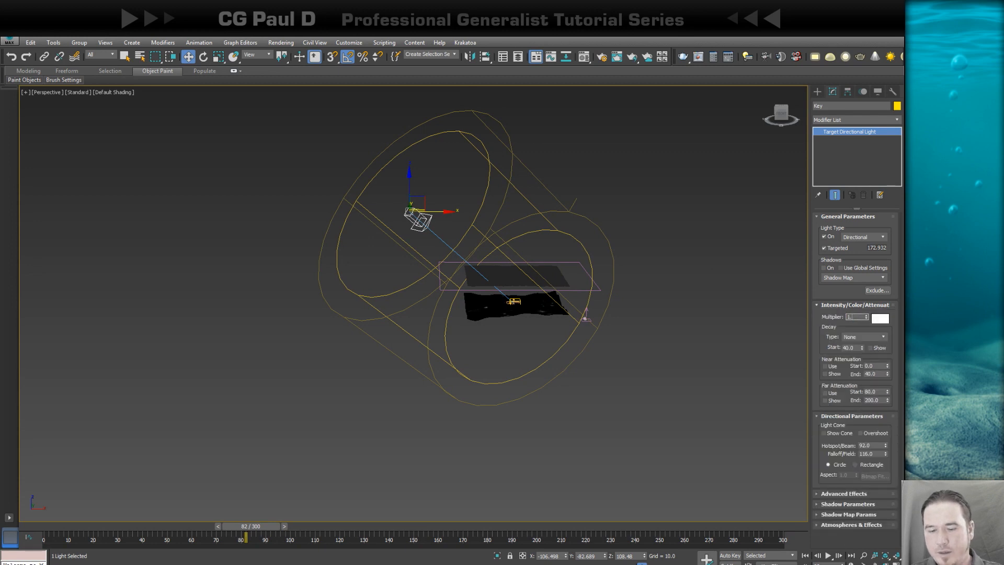
pyautogui.write('2')
pyautogui.press('Return')
# Step: Clone the Key light as an independent copy on the opposite side of the scene
pyautogui.keyDown('alt'); pyautogui.moveTo(564, 256); pyautogui.dragTo(435, 201, button='middle'); pyautogui.keyUp('alt')
pyautogui.moveTo(423, 203)
pyautogui.keyDown('shift'); pyautogui.mouseDown()
pyautogui.moveTo(601, 303)
pyautogui.moveTo(676, 280)
pyautogui.mouseUp(); pyautogui.keyUp('shift')
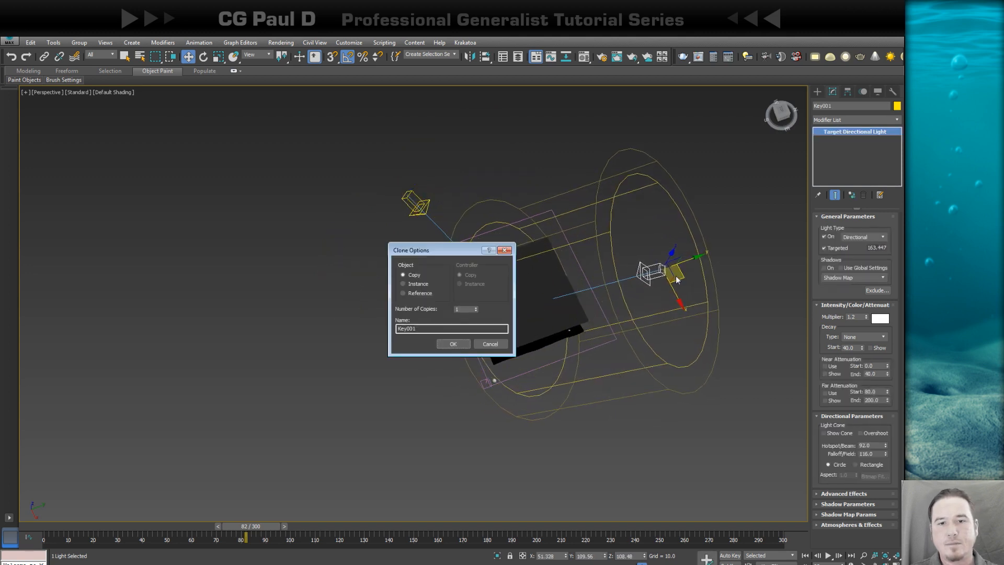
pyautogui.click(455, 345)
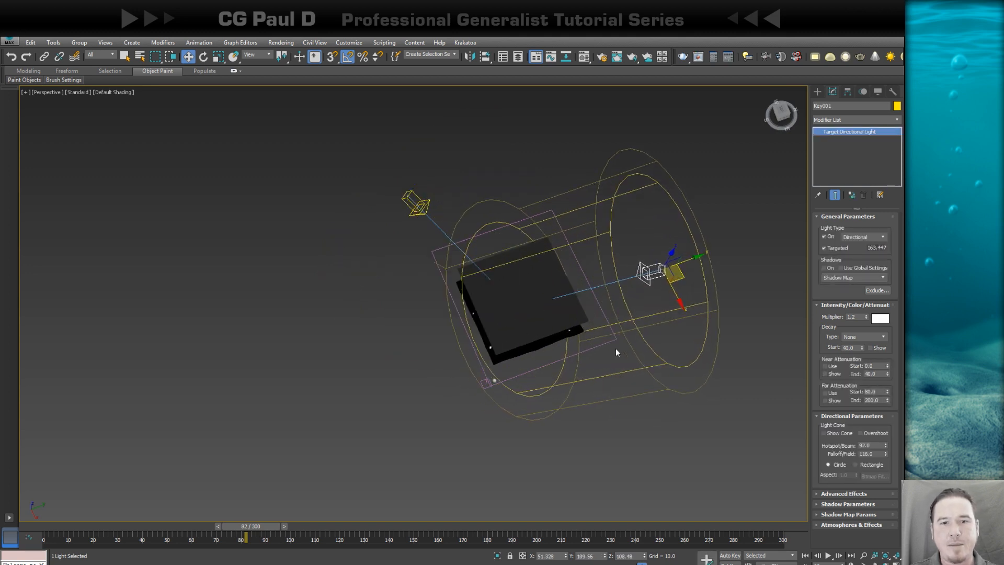
# Step: Move the copied light below the floor so it shines upward, at about X 51, Y 196, Z -96
pyautogui.keyDown('alt'); pyautogui.moveTo(728, 300); pyautogui.dragTo(556, 239, button='middle'); pyautogui.keyUp('alt')
pyautogui.moveTo(555, 239); pyautogui.dragTo(621, 461)
pyautogui.keyDown('alt'); pyautogui.moveTo(620, 460); pyautogui.dragTo(438, 182, button='middle'); pyautogui.keyUp('alt')
pyautogui.keyDown('alt'); pyautogui.moveTo(496, 316); pyautogui.dragTo(490, 296, button='middle'); pyautogui.keyUp('alt')
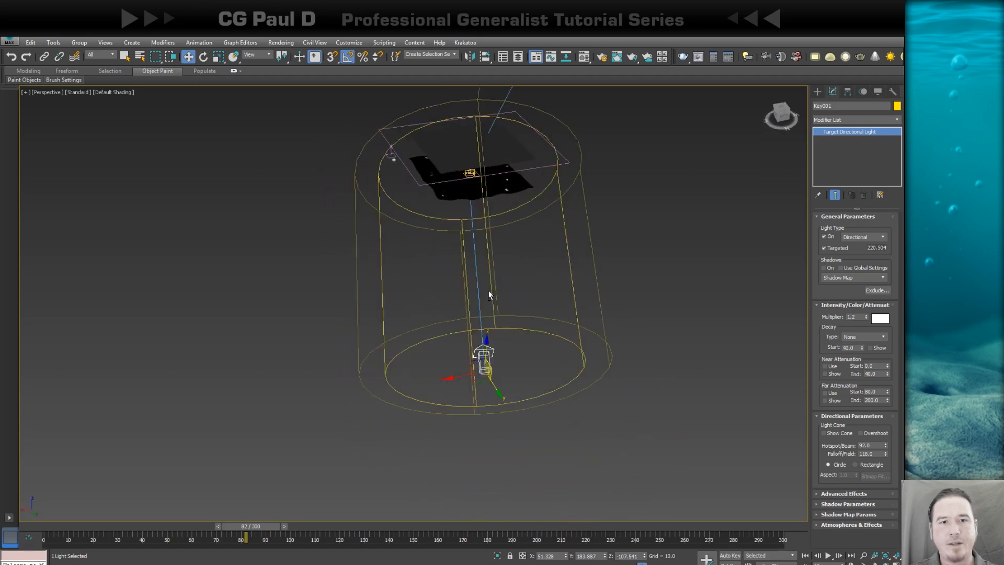
pyautogui.keyDown('alt'); pyautogui.moveTo(469, 394); pyautogui.dragTo(609, 347, button='middle'); pyautogui.keyUp('alt')
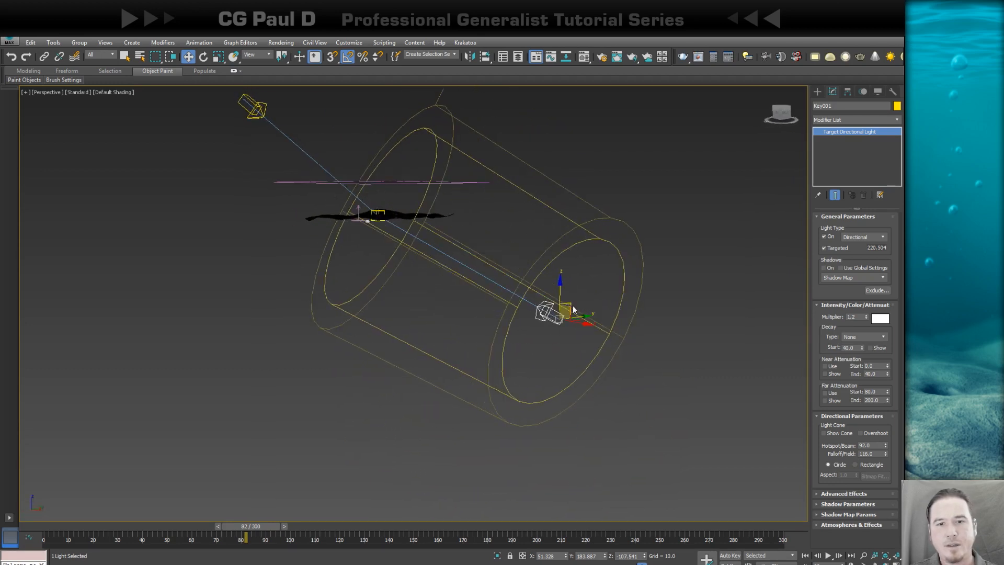
pyautogui.moveTo(567, 318); pyautogui.dragTo(570, 302)
# Step: Render the perspective view at frame 82 close to the bubbles, examine how they are lit, and close the render
pyautogui.keyDown('alt'); pyautogui.moveTo(570, 302); pyautogui.dragTo(604, 318, button='middle'); pyautogui.keyUp('alt')
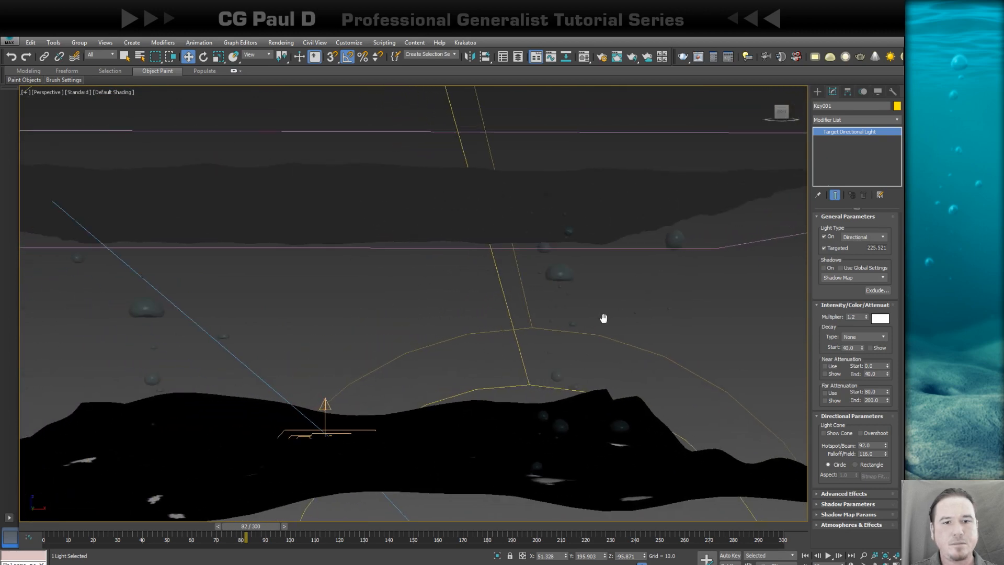
pyautogui.click(635, 59)
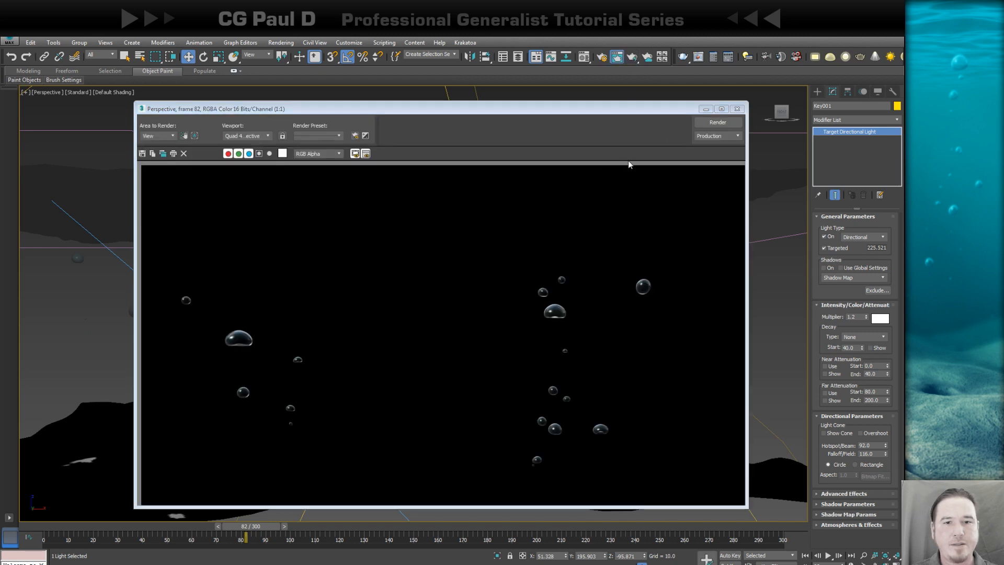
pyautogui.moveTo(602, 109); pyautogui.dragTo(551, 87)
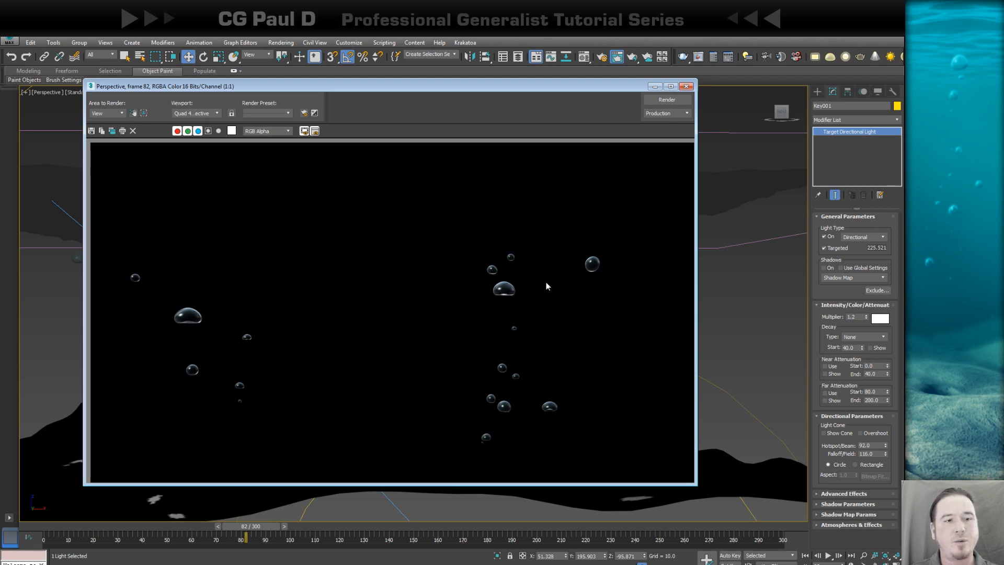
pyautogui.hotkey('alt', 'F4')
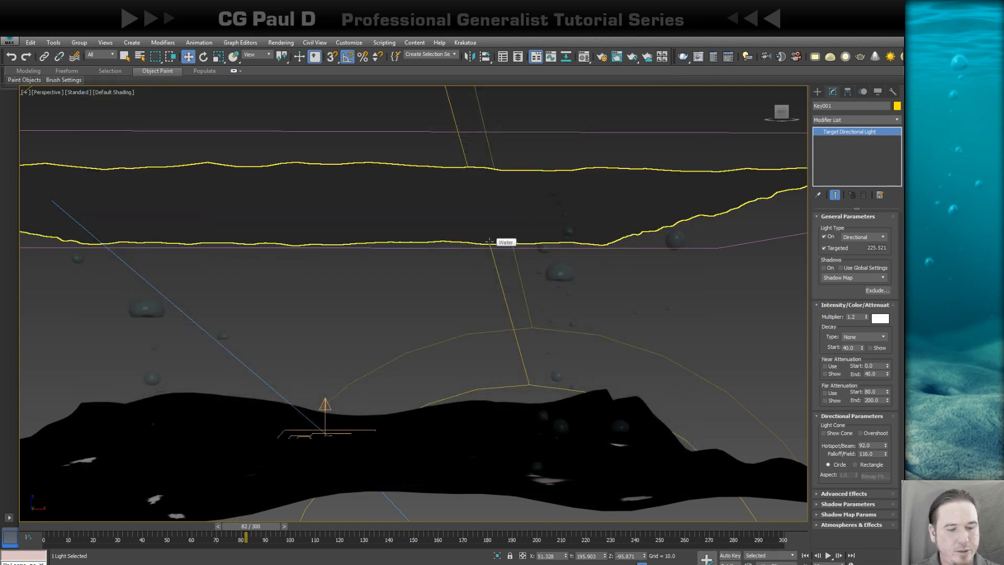
# Step: Through the camera view, stretch the Noise modifier's gizmo on the Water plane along the X axis
pyautogui.press('c')
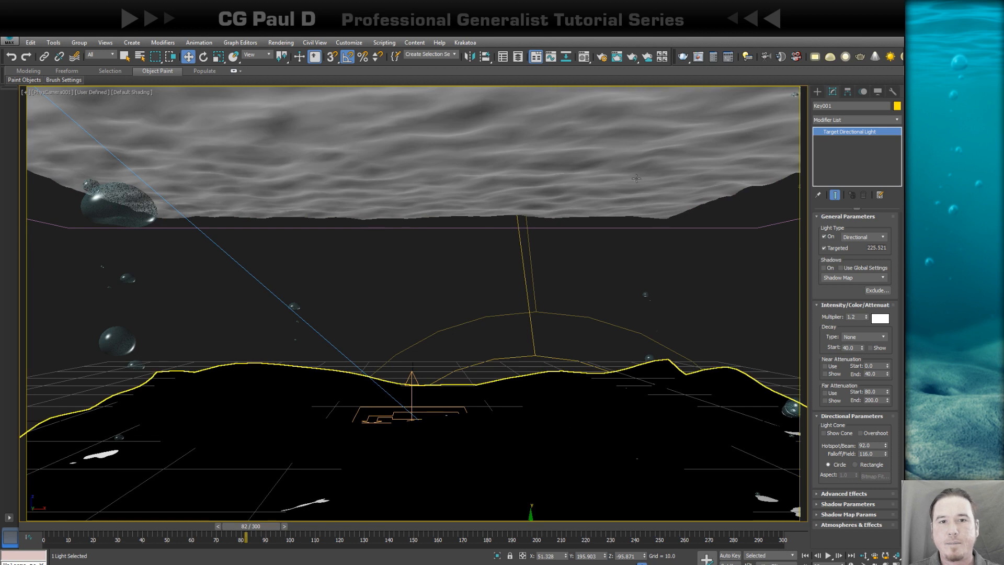
pyautogui.click(526, 136)
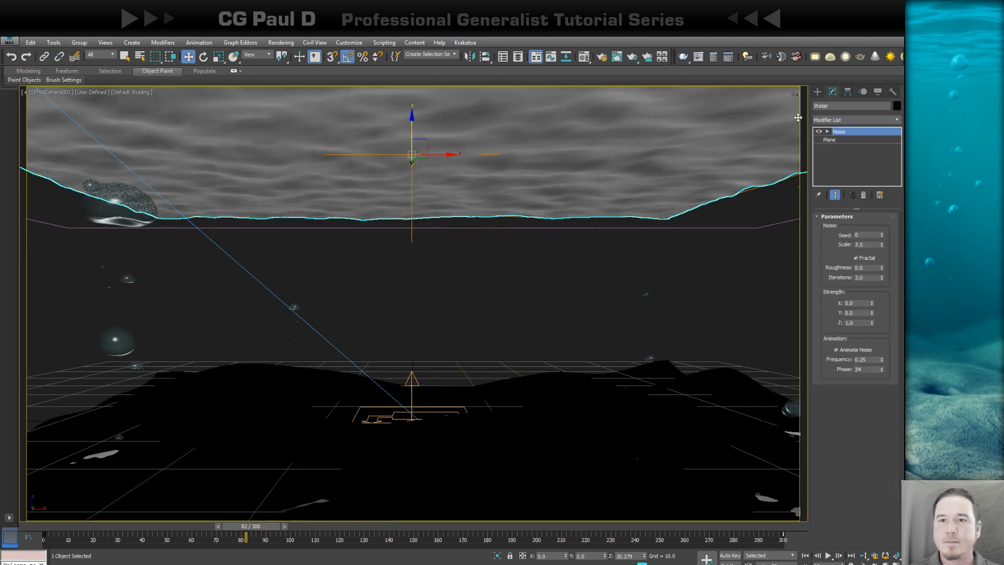
pyautogui.click(838, 133)
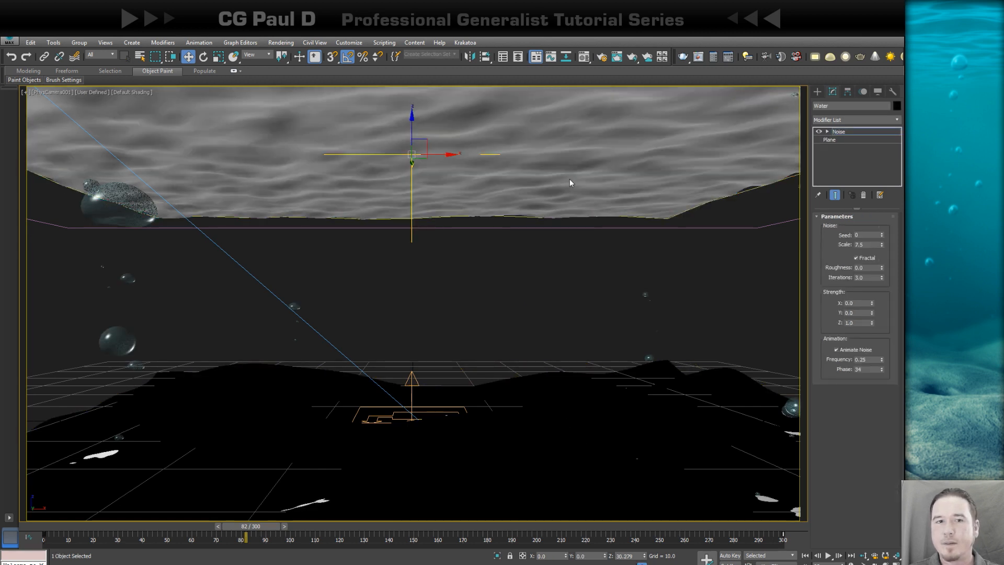
pyautogui.press('r')
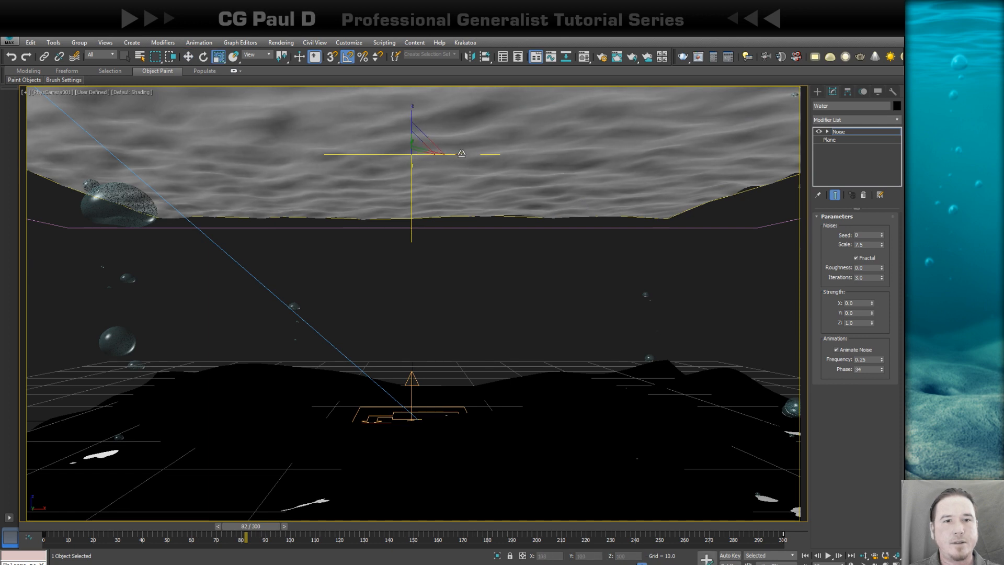
pyautogui.moveTo(461, 155); pyautogui.dragTo(516, 132)
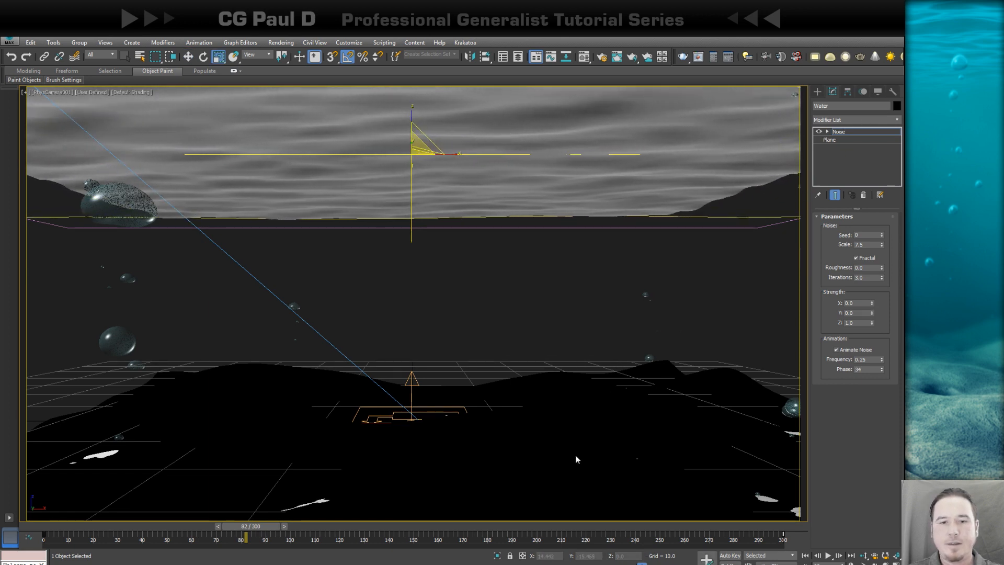
pyautogui.press('w')
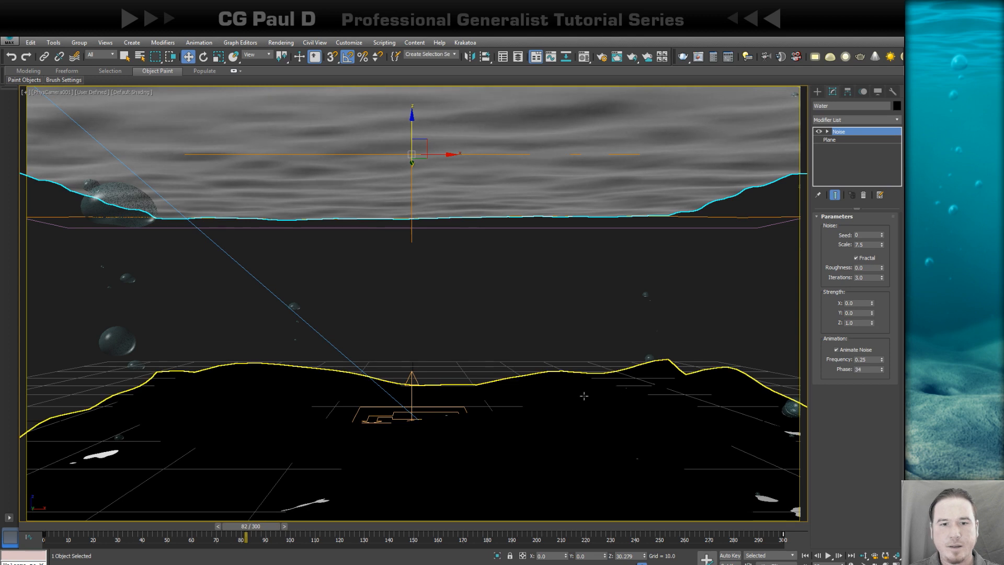
# Step: Clone the Floor mesh as a copy raised about 0.39 units, undoing and restoring the copy once to compare
pyautogui.click(541, 370)
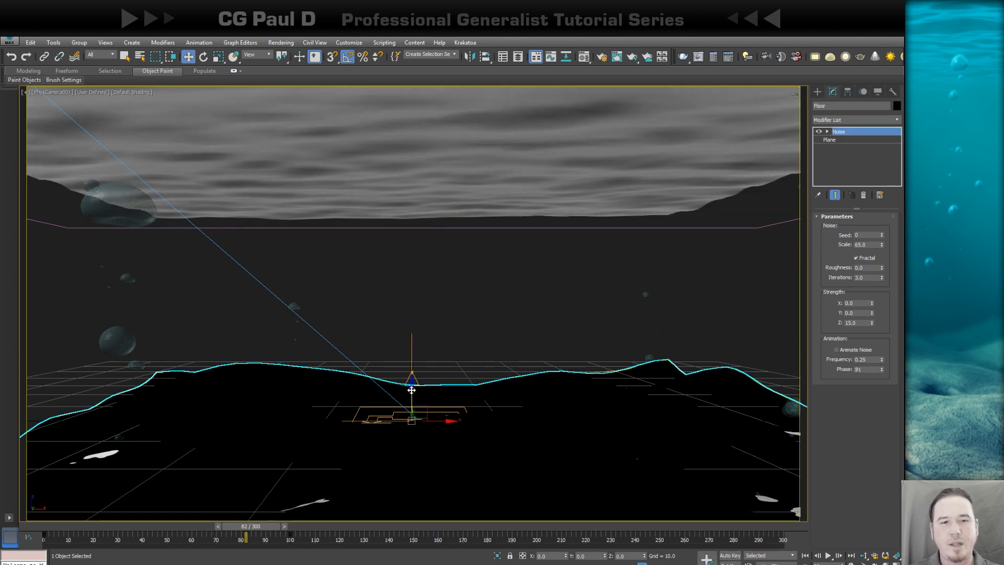
pyautogui.keyDown('shift'); pyautogui.moveTo(412, 390); pyautogui.dragTo(413, 385); pyautogui.keyUp('shift')
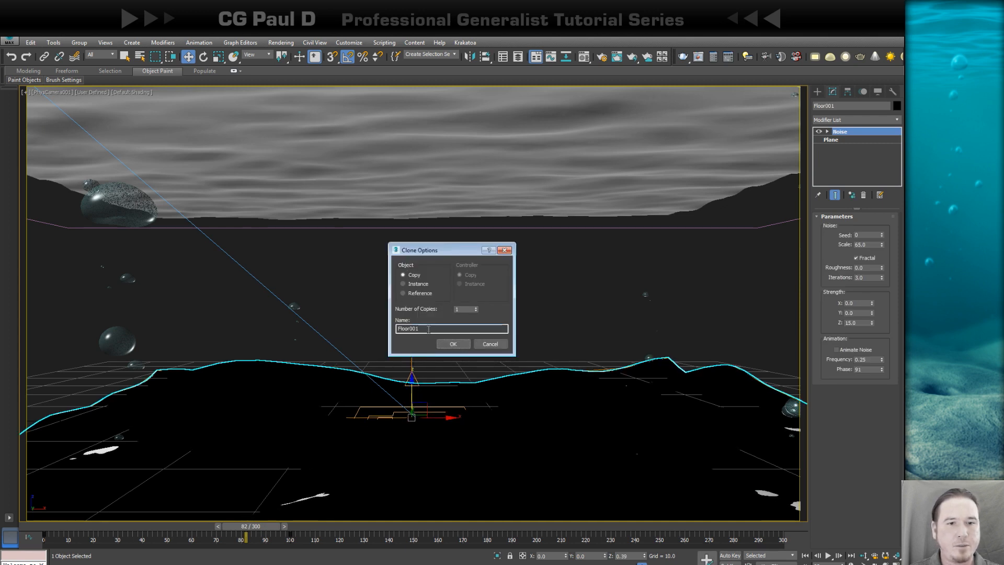
pyautogui.click(453, 345)
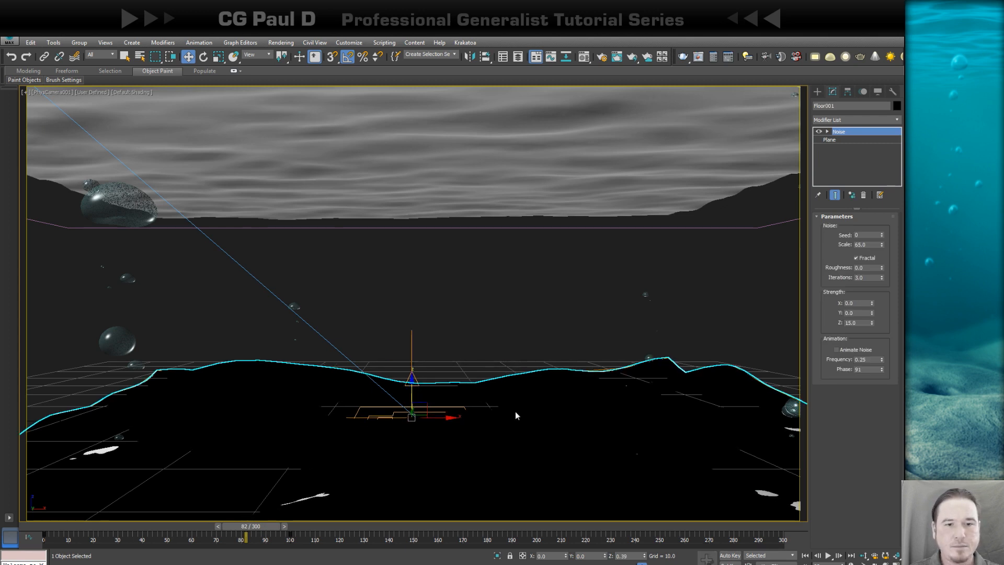
pyautogui.hotkey('ctrl', 'z')
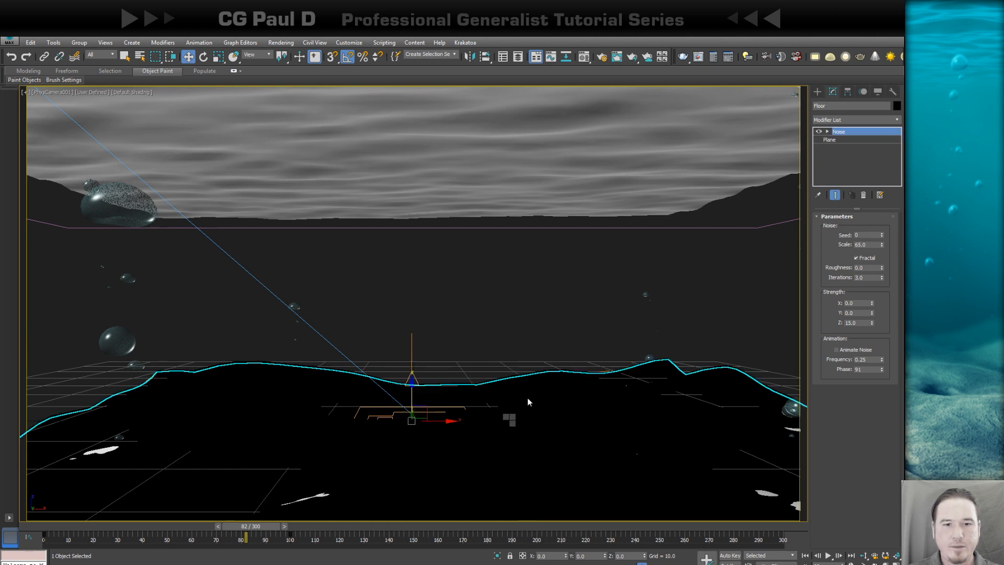
pyautogui.hotkey('ctrl', 'y')
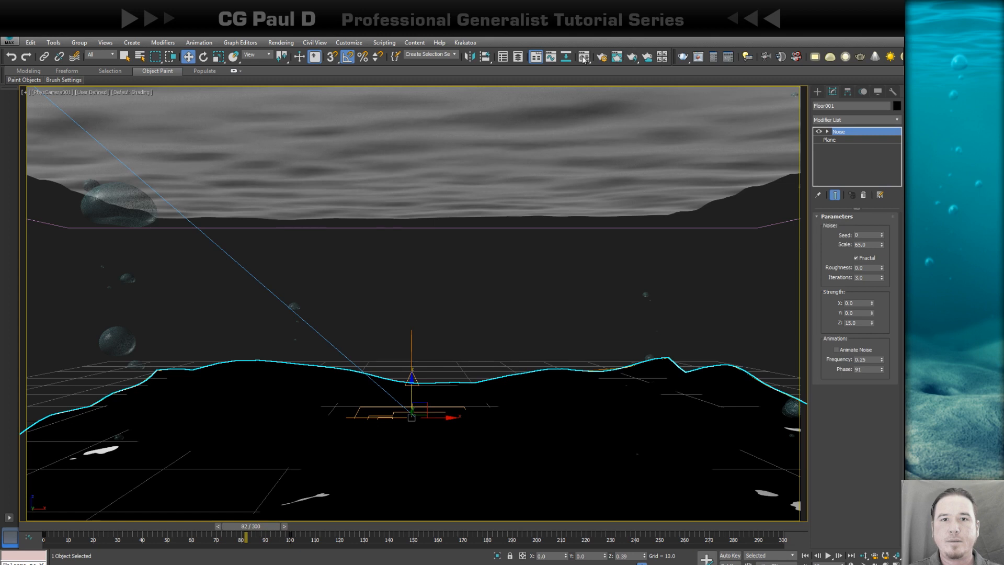
# Step: Open the Material Editor and assign the unused 07 - Default material to the copied floor
pyautogui.press('m')
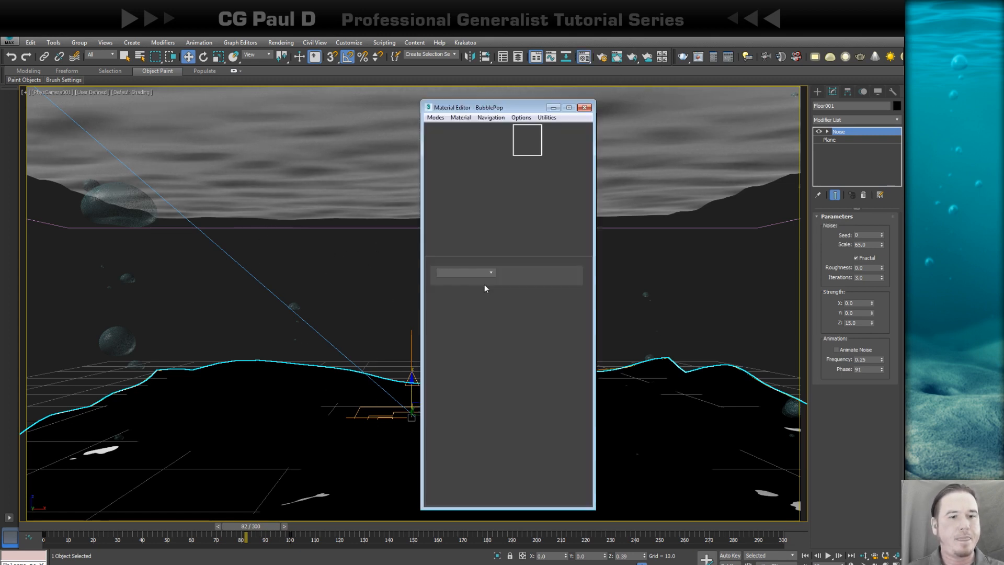
pyautogui.moveTo(493, 110); pyautogui.dragTo(128, 111)
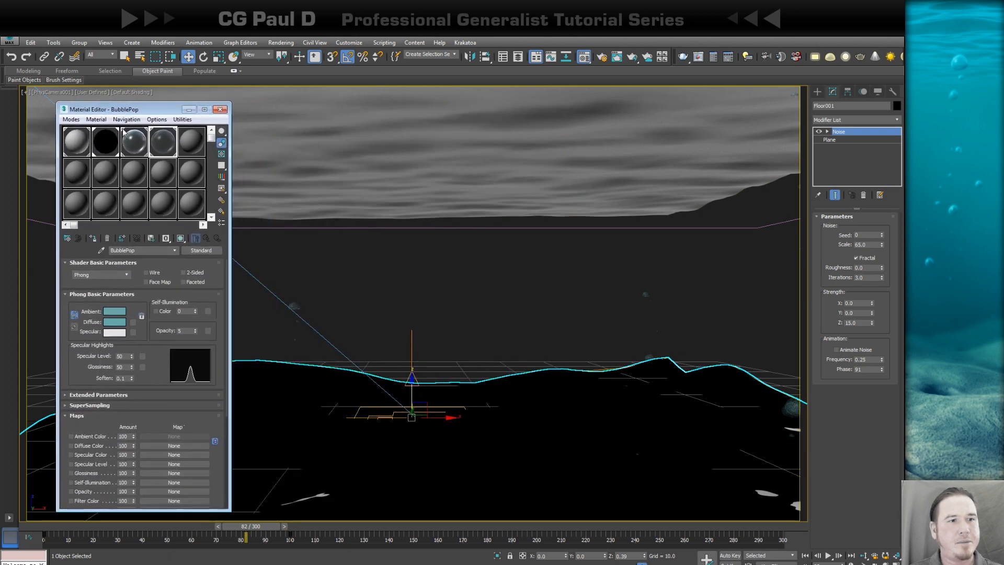
pyautogui.click(77, 173)
pyautogui.click(93, 239)
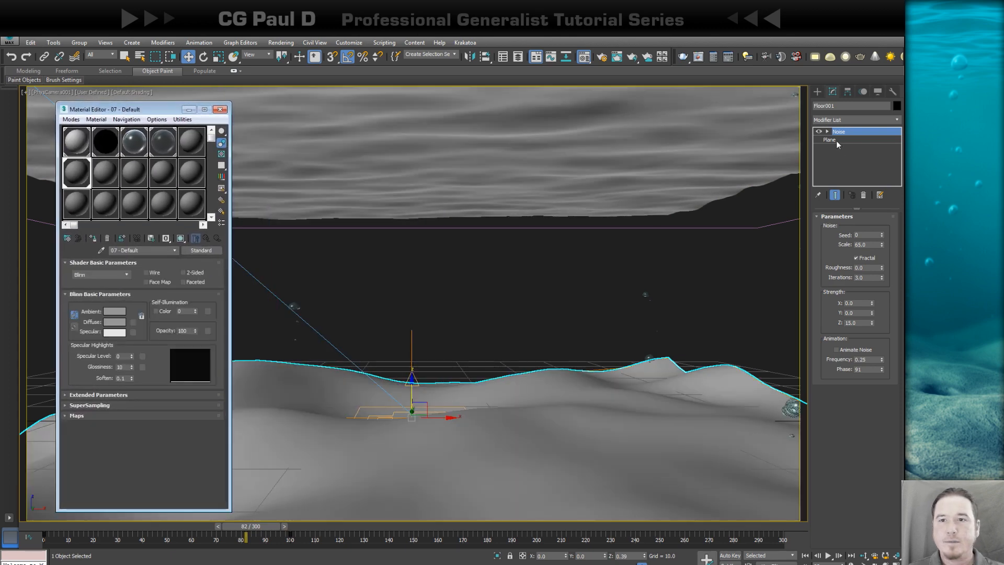
# Step: Add a TurboSmooth modifier and a Displace modifier above the Noise modifier on the copied floor
pyautogui.click(897, 120)
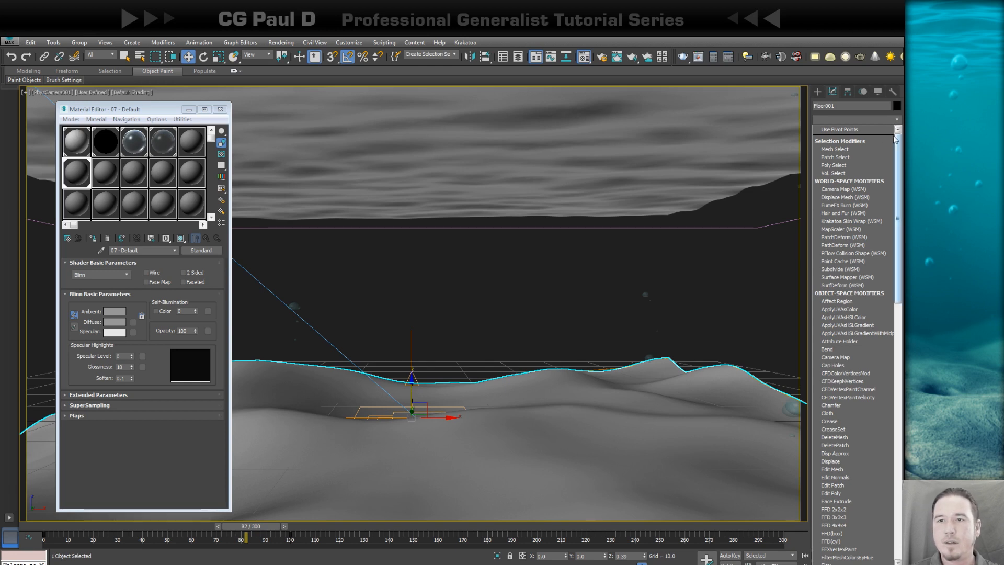
pyautogui.write('tu')
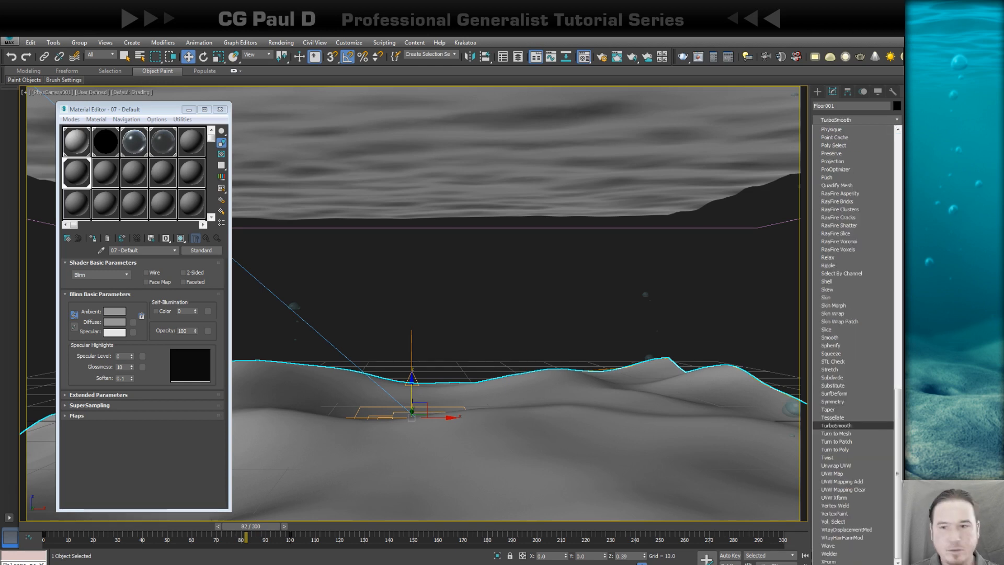
pyautogui.press('Return')
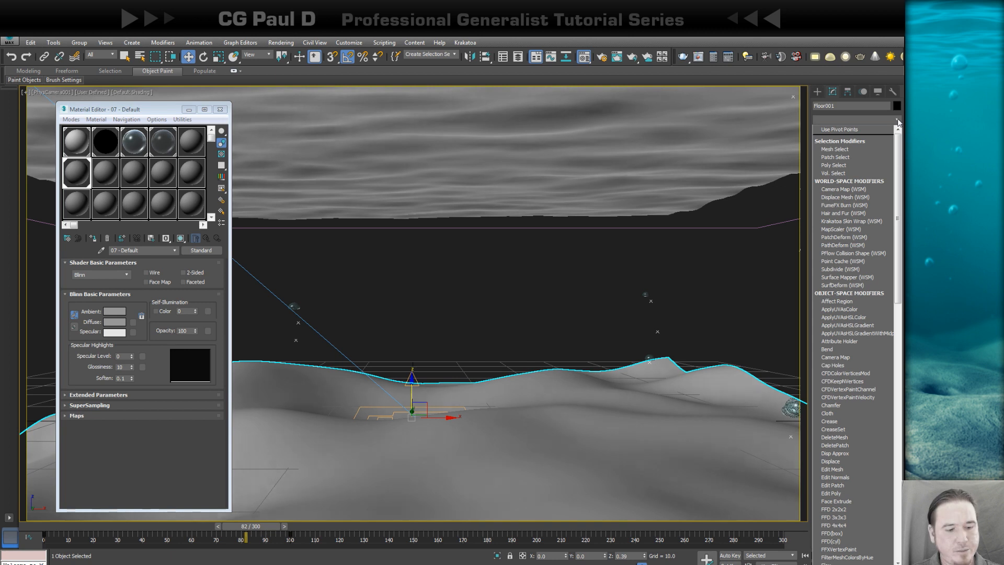
pyautogui.press('d')
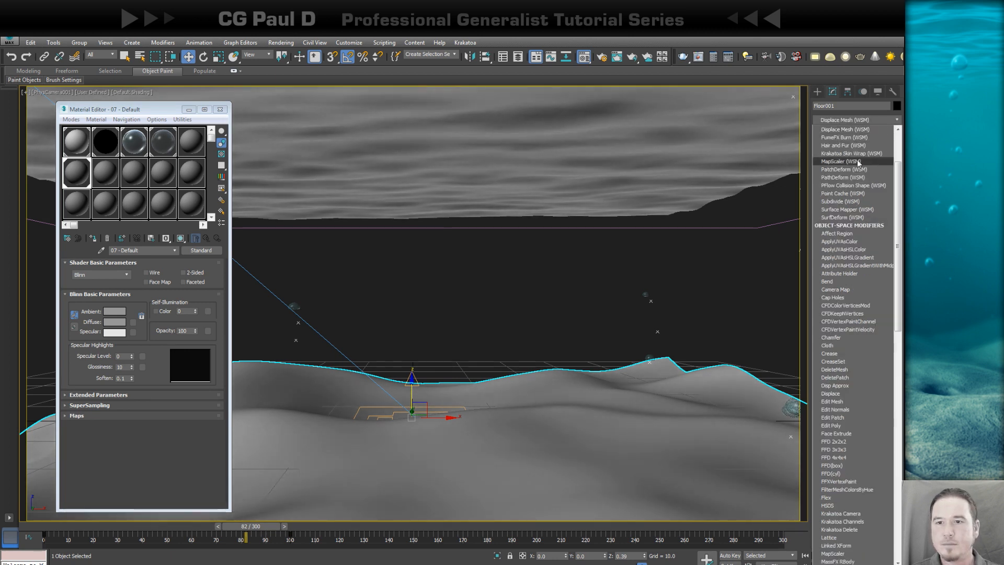
pyautogui.click(825, 392)
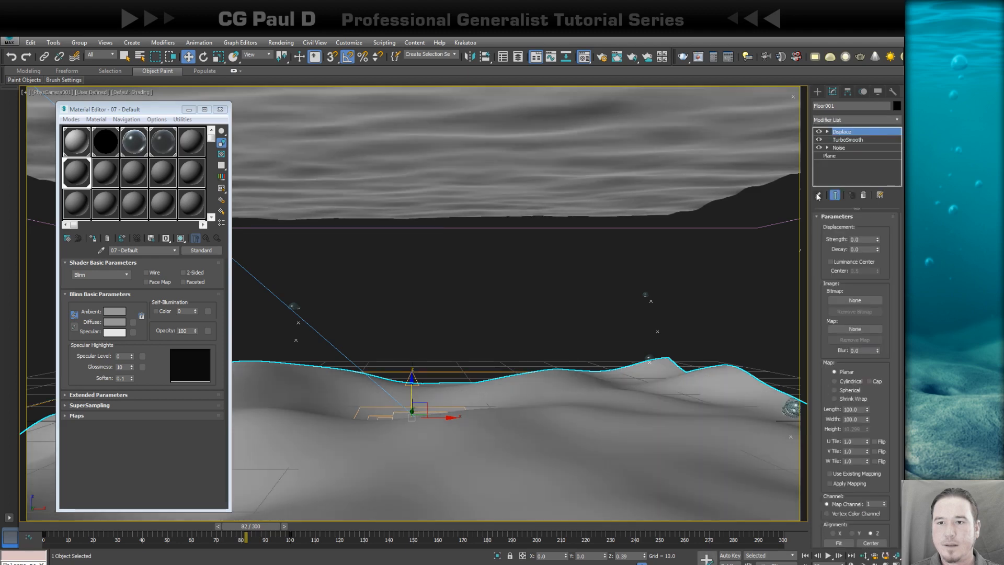
# Step: Use the FloorEmit material's diffuse Noise map as the Displace modifier's map and set the displacement strength to -1
pyautogui.click(101, 150)
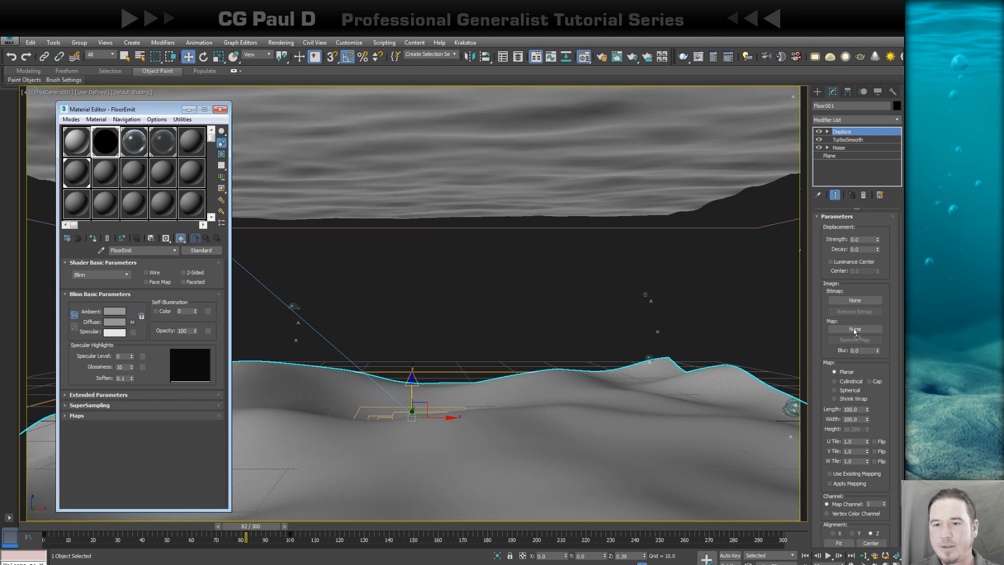
pyautogui.moveTo(855, 331); pyautogui.dragTo(856, 330)
pyautogui.click(431, 330)
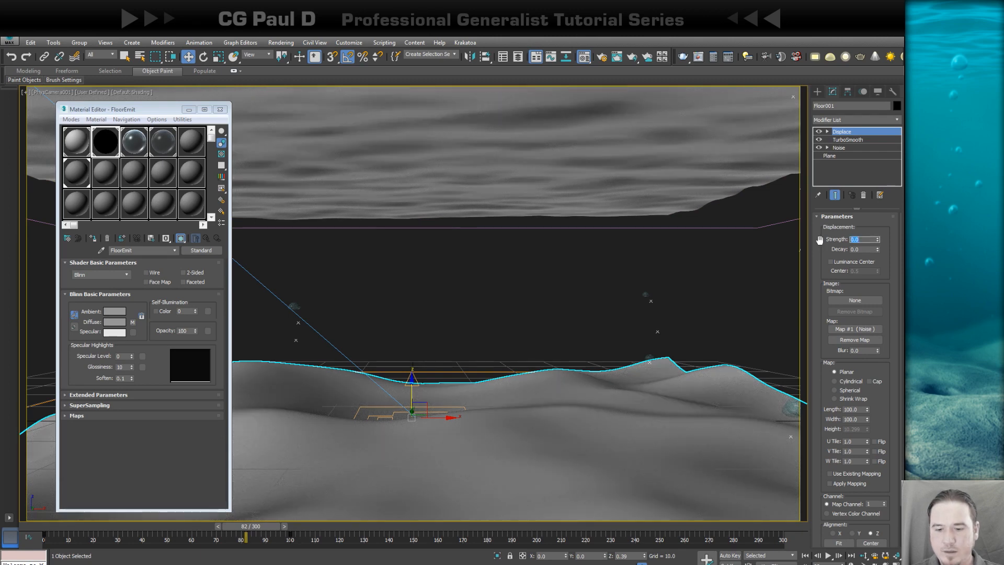
pyautogui.write('-1')
pyautogui.press('Return')
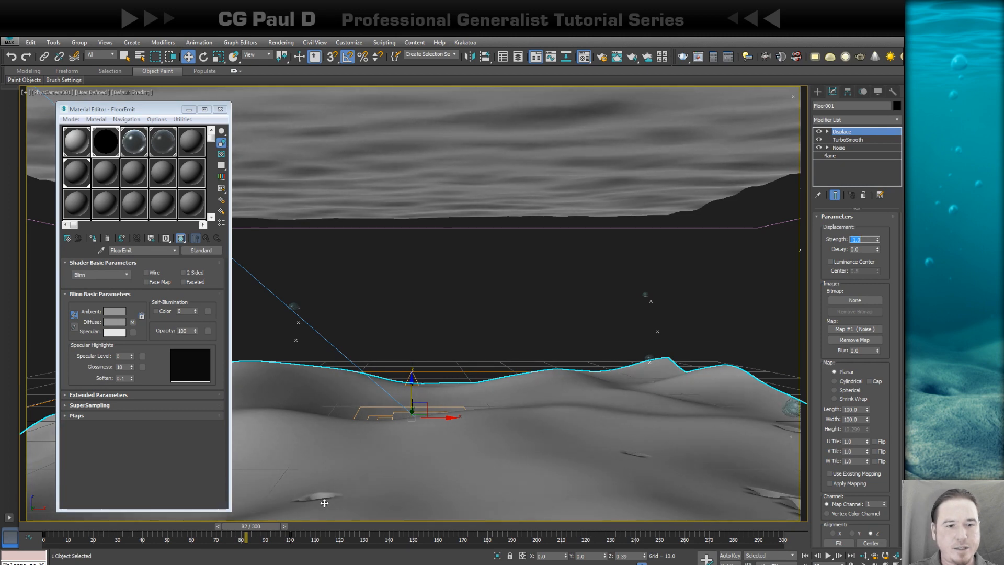
# Step: Examine the displaced dents in the floor around the bubbles up close in the maximized perspective view
pyautogui.hotkey('alt', 'w')
pyautogui.rightClick(616, 352)
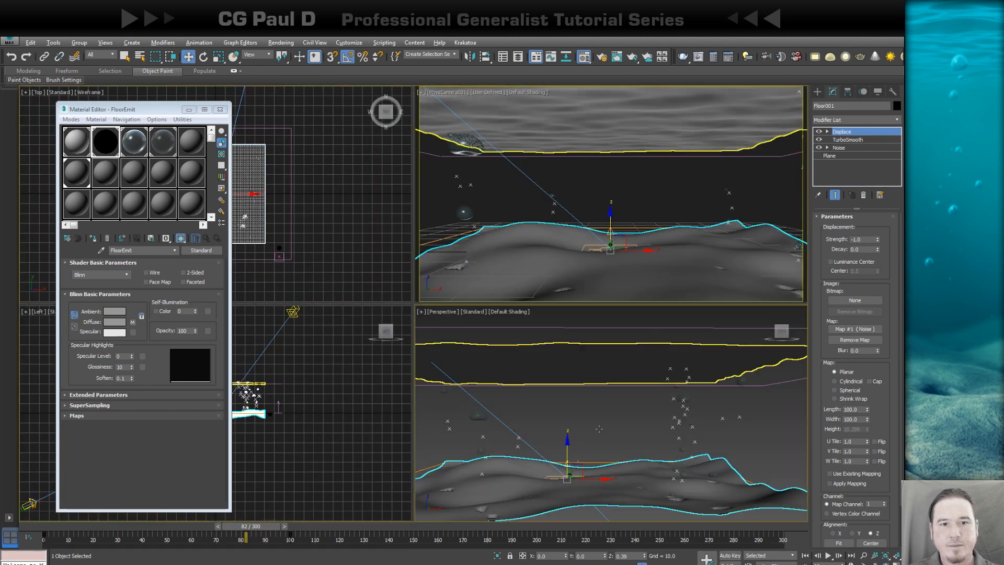
pyautogui.hotkey('alt', 'w')
pyautogui.moveTo(601, 418)
pyautogui.mouseDown(button='middle')
pyautogui.moveTo(602, 384)
pyautogui.moveTo(598, 398)
pyautogui.mouseUp(button='middle')
pyautogui.scroll(5, 600, 414)
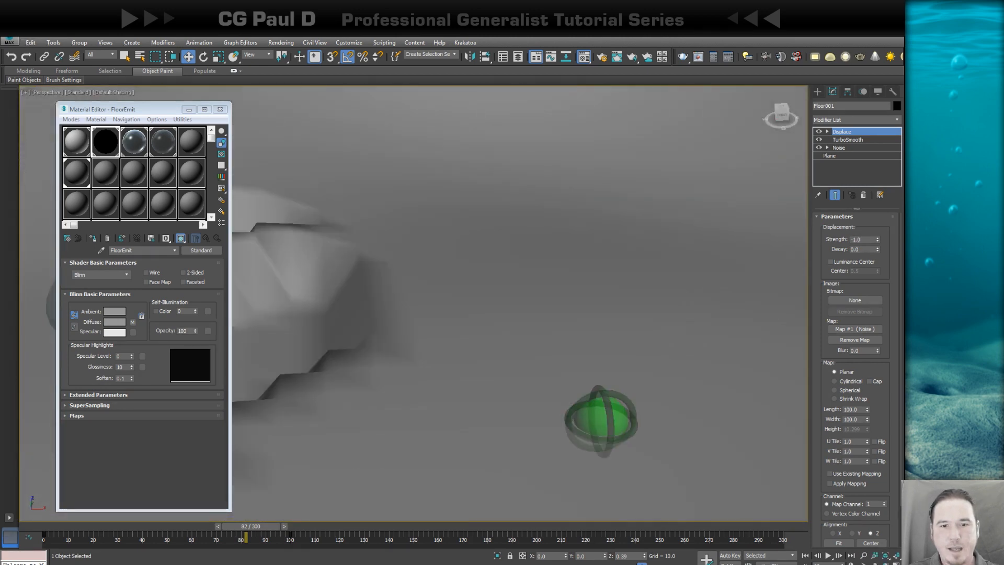
pyautogui.scroll(-3, 606, 408)
pyautogui.scroll(-3, 605, 407)
pyautogui.moveTo(524, 366)
pyautogui.keyDown('alt'); pyautogui.mouseDown(button='middle')
pyautogui.moveTo(518, 347)
pyautogui.moveTo(622, 375)
pyautogui.moveTo(530, 368)
pyautogui.mouseUp(button='middle'); pyautogui.keyUp('alt')
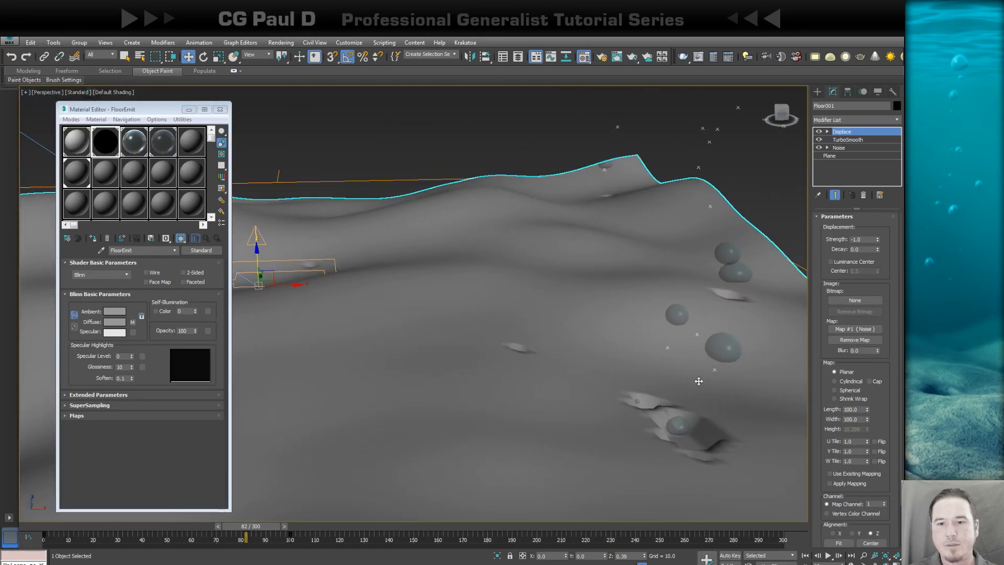
pyautogui.moveTo(698, 380); pyautogui.dragTo(661, 357, button='middle')
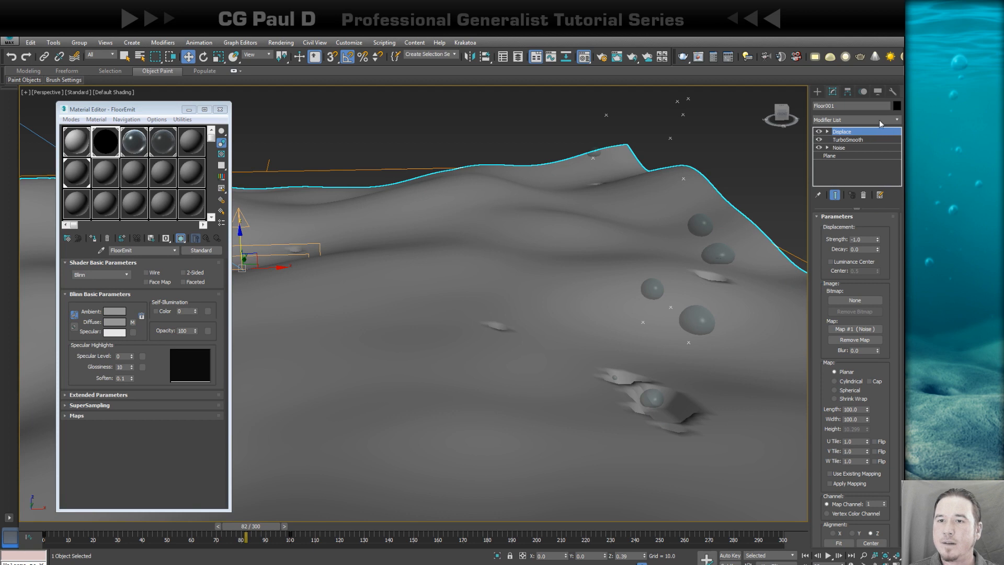
# Step: Add a second TurboSmooth modifier and a second Displace modifier on top of the copied floor's modifier stack
pyautogui.click(898, 121)
pyautogui.write('turbo')
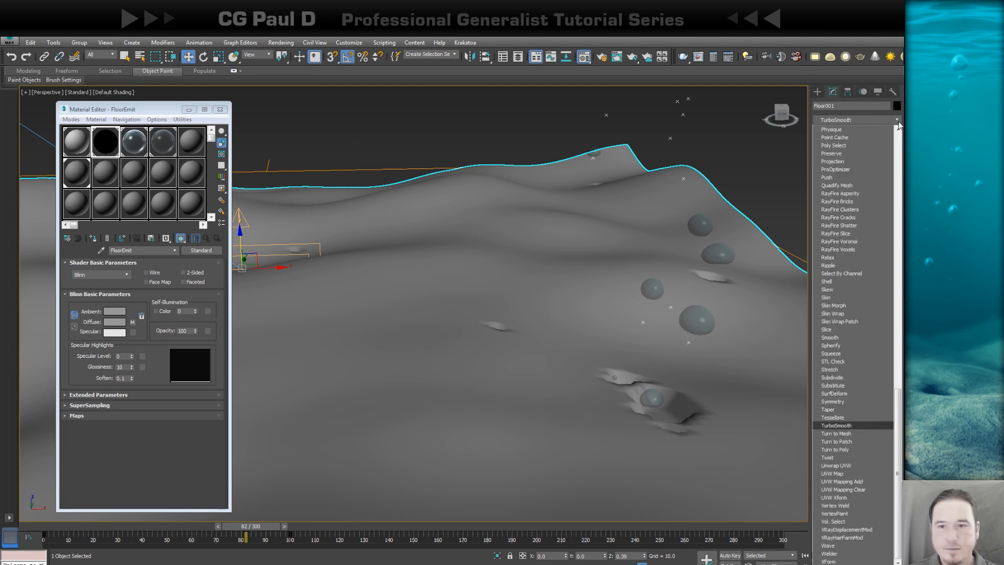
pyautogui.press('Return')
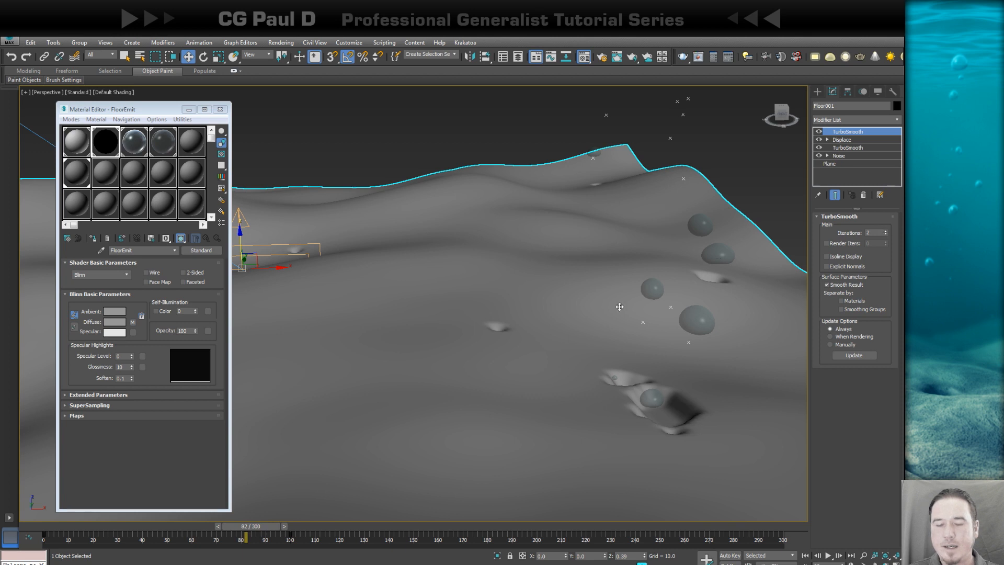
pyautogui.click(896, 121)
pyautogui.press('d')
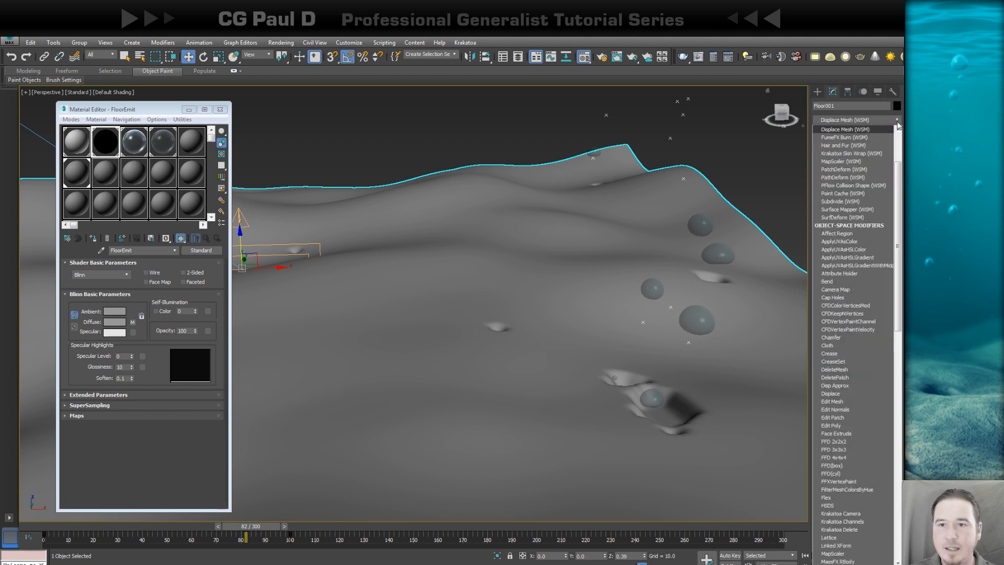
pyautogui.click(830, 394)
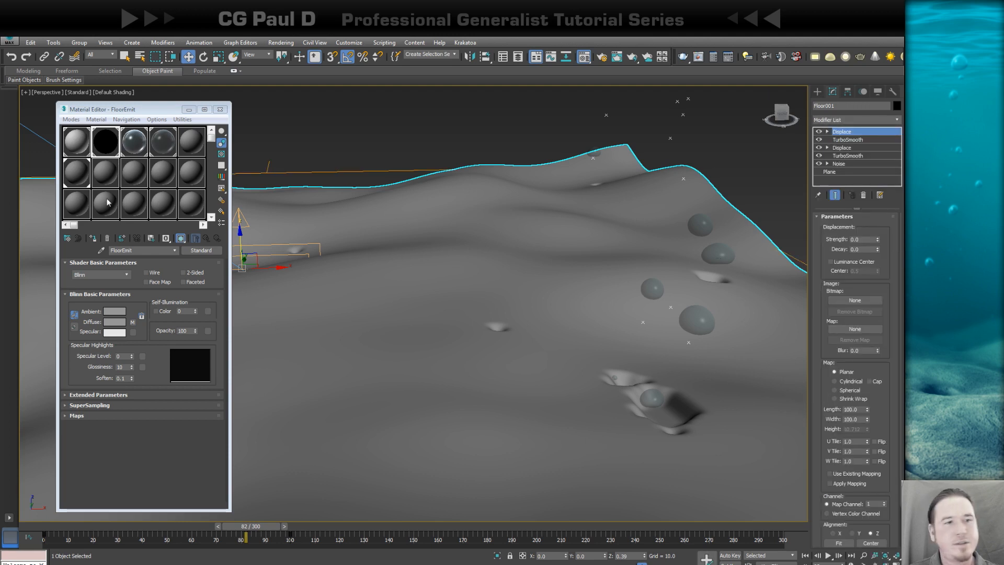
# Step: Create a Noise map in the 08 - Default material slot with Fractal type, size 0.101 and 10 levels
pyautogui.click(114, 172)
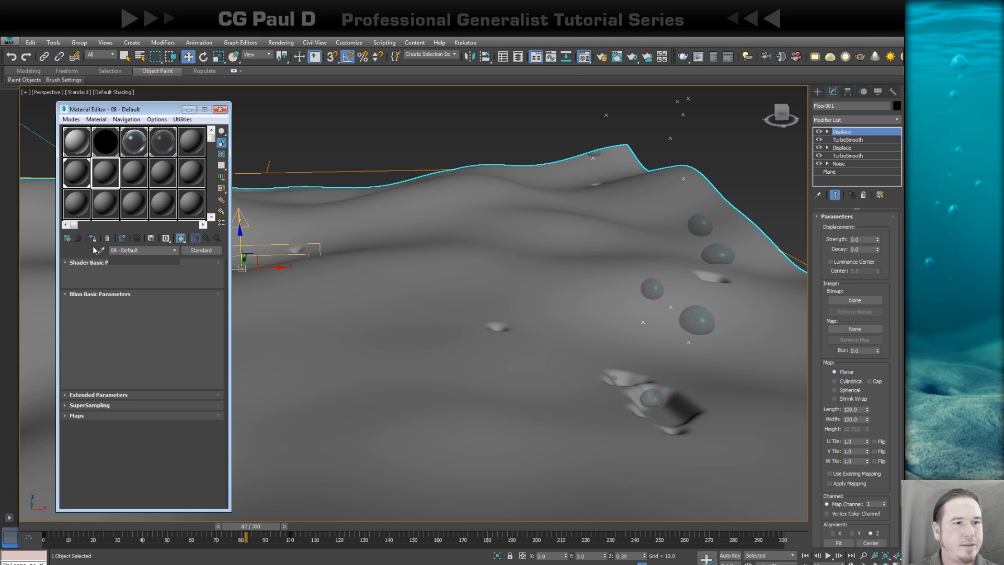
pyautogui.click(67, 239)
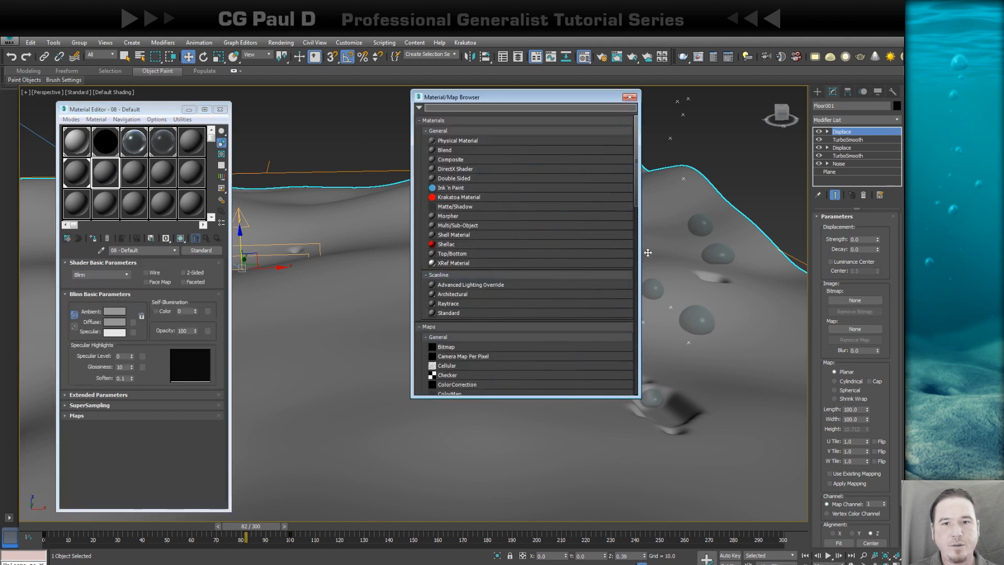
pyautogui.scroll(-5, 583, 268)
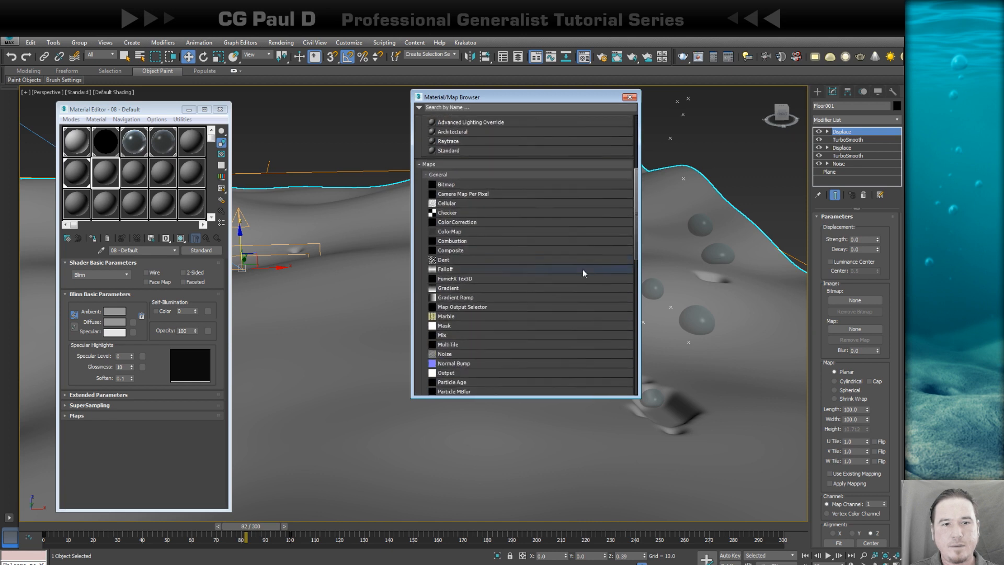
pyautogui.doubleClick(445, 354)
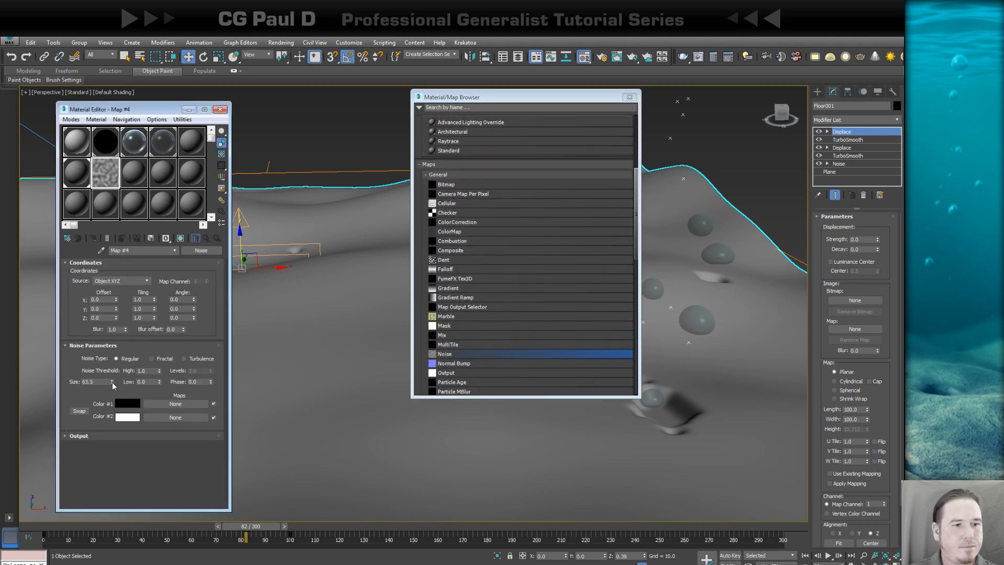
pyautogui.moveTo(112, 381); pyautogui.dragTo(111, 380)
pyautogui.click(151, 359)
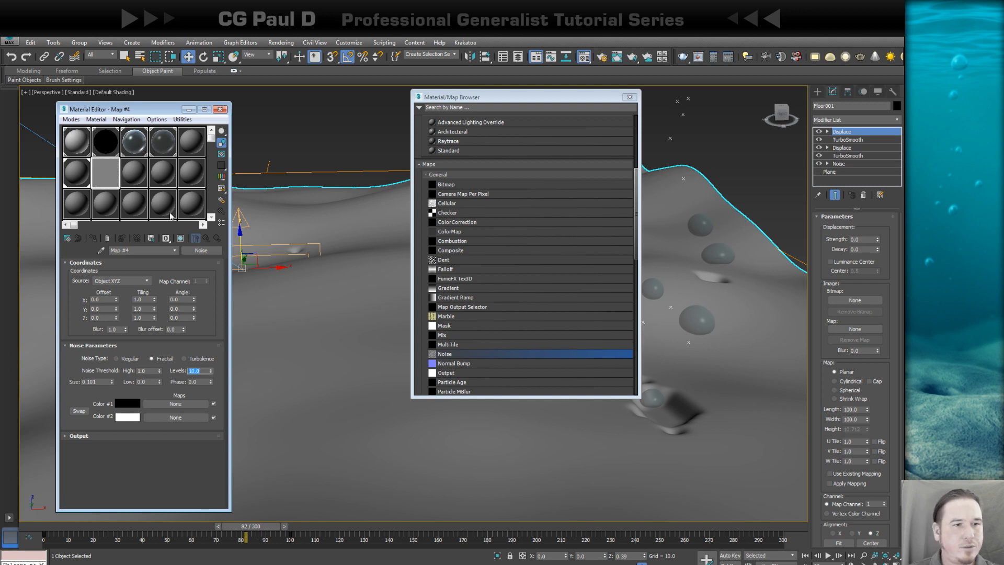
# Step: Assign the new fractal Noise map as an instance to the upper Displace modifier and set its strength to 0.1
pyautogui.moveTo(108, 177); pyautogui.dragTo(115, 178)
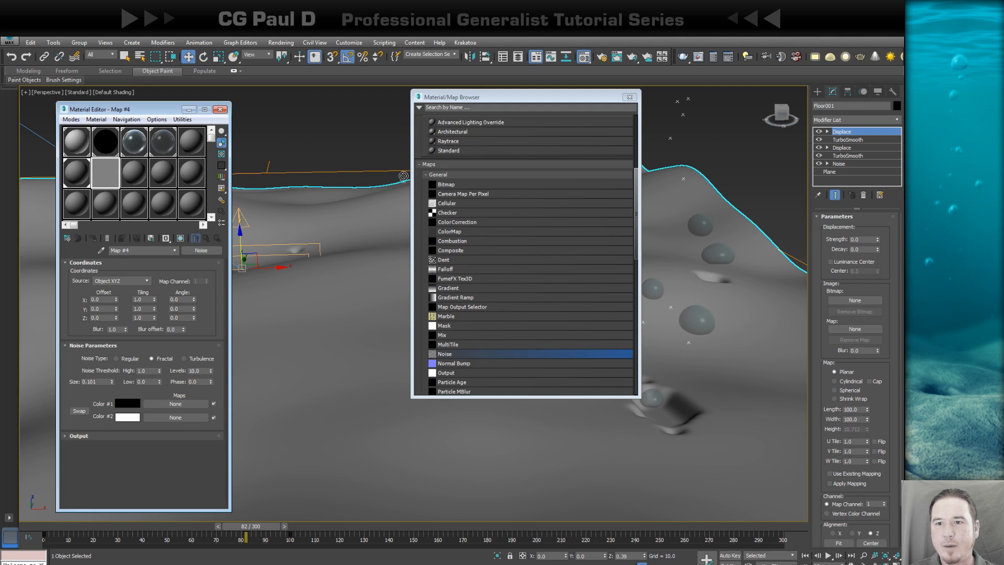
pyautogui.moveTo(404, 175); pyautogui.dragTo(852, 330)
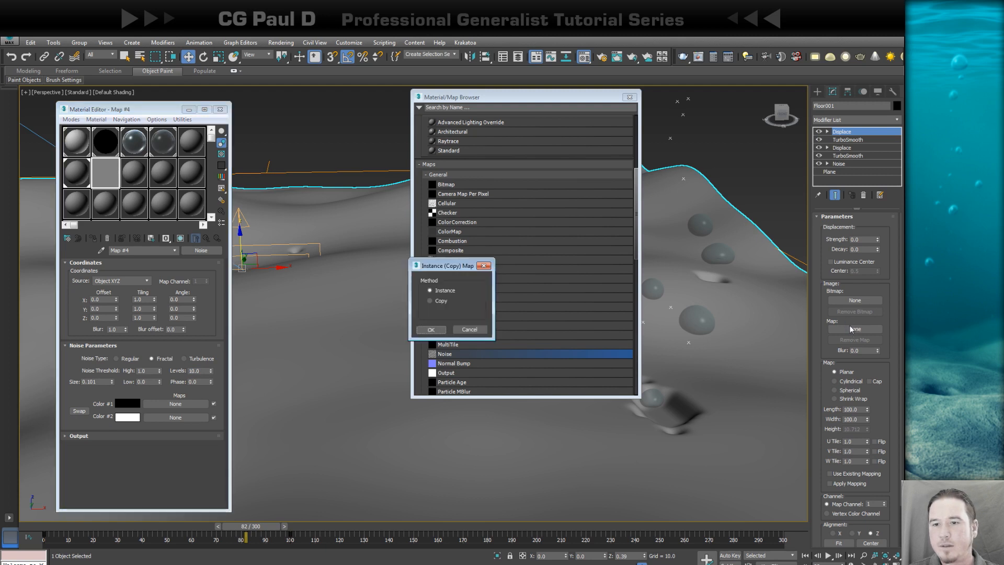
pyautogui.click(428, 330)
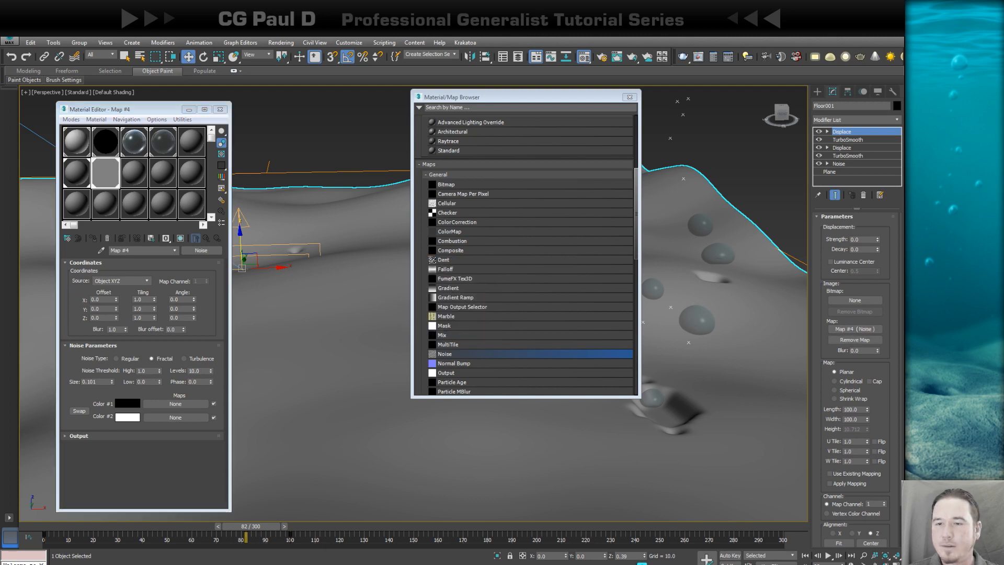
pyautogui.doubleClick(863, 239)
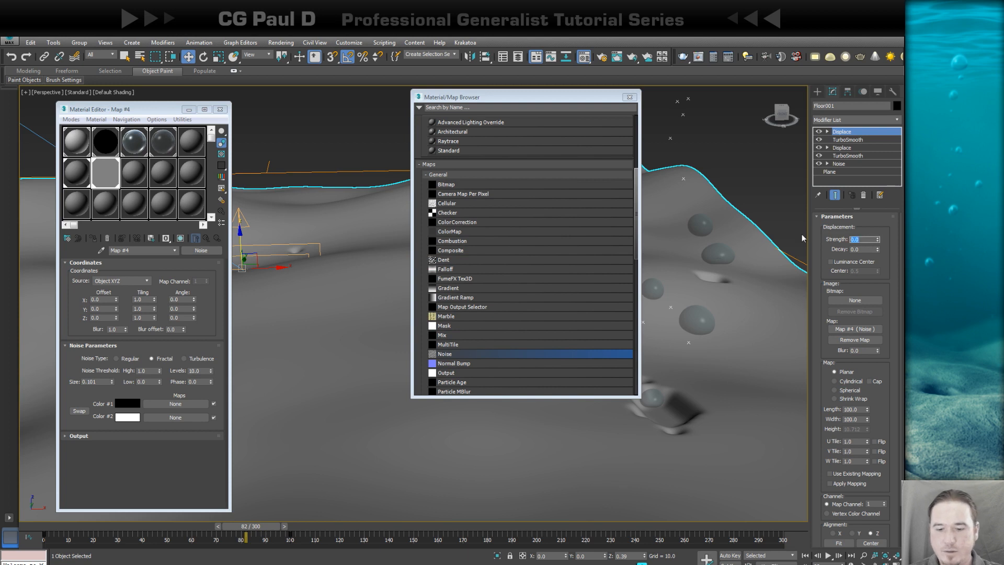
pyautogui.write('0.1')
pyautogui.press('Return')
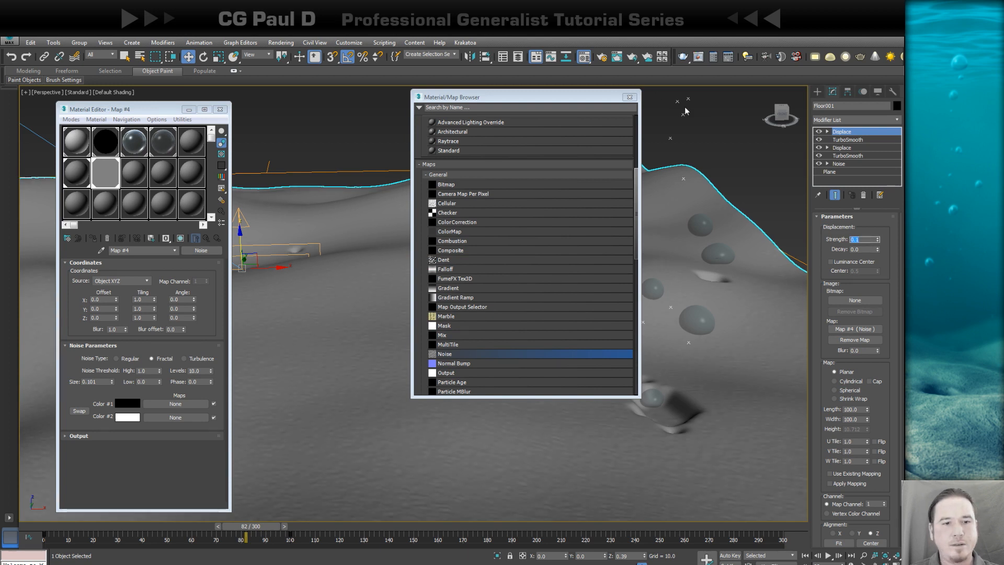
# Step: Close the map browser and Material Editor, deselect the floor, and play the animation through the camera view
pyautogui.click(628, 98)
pyautogui.click(187, 112)
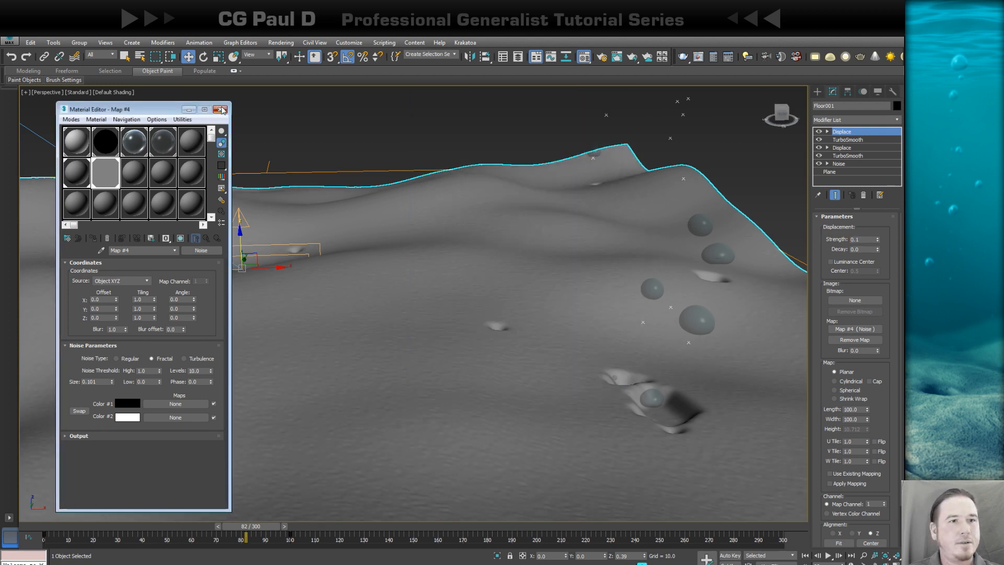
pyautogui.click(448, 137)
pyautogui.press('c')
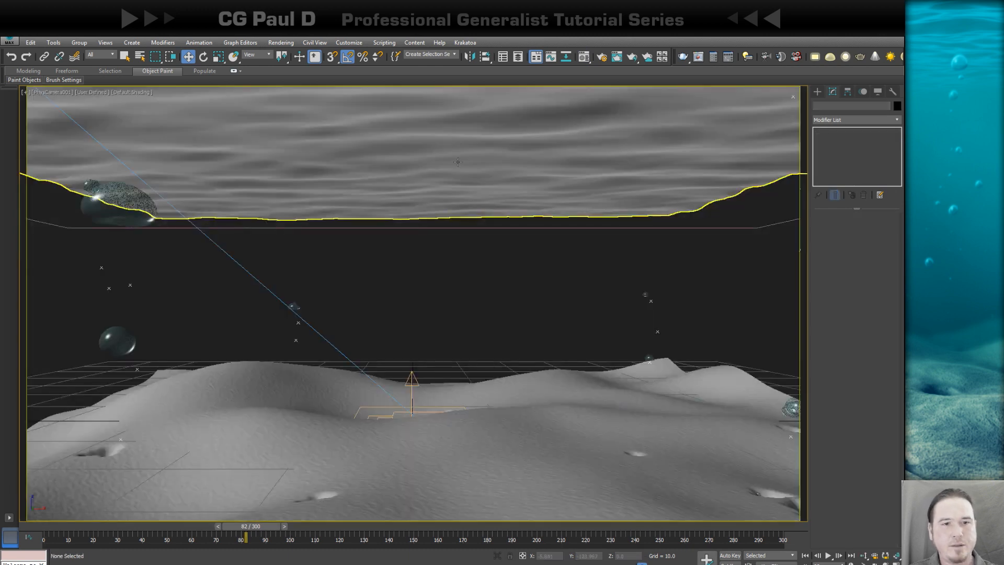
pyautogui.click(829, 557)
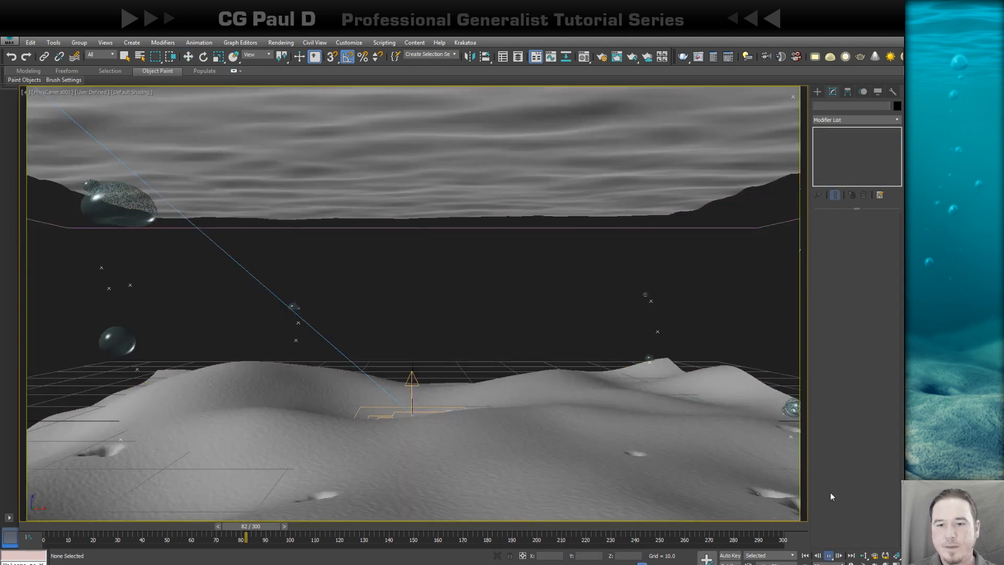